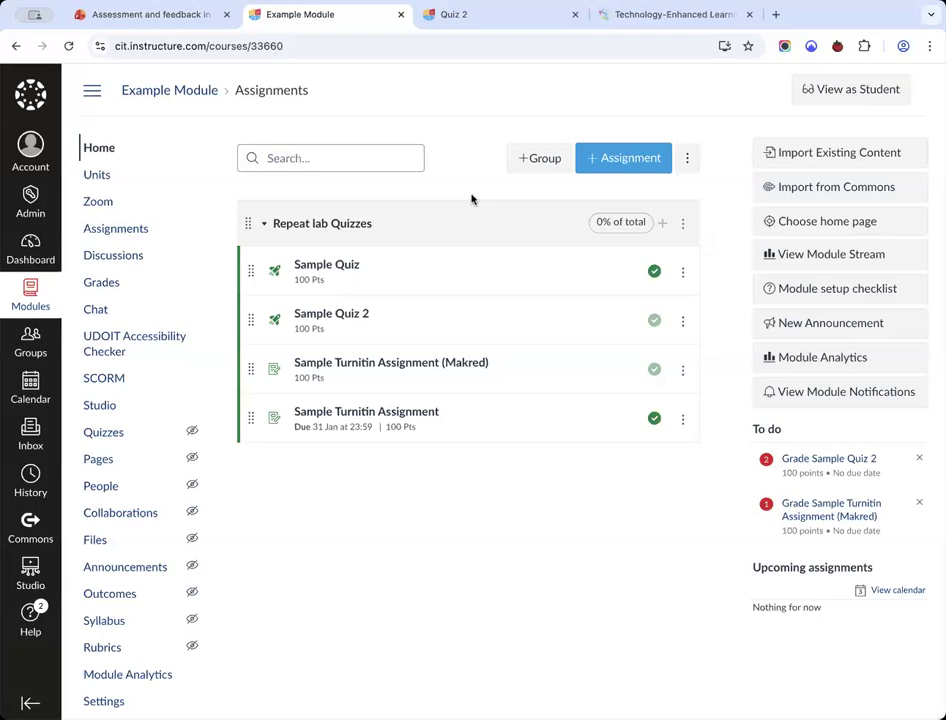
Create a new assignment in the Example Module's assignments and name it "Sample Assignment 2026".
click(152, 231)
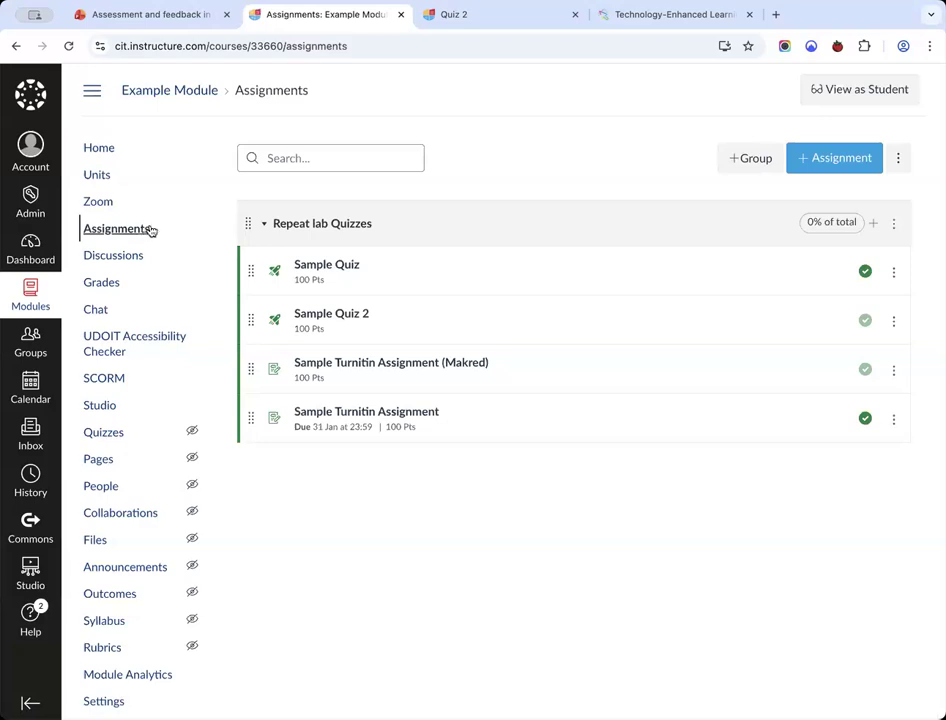
click(823, 160)
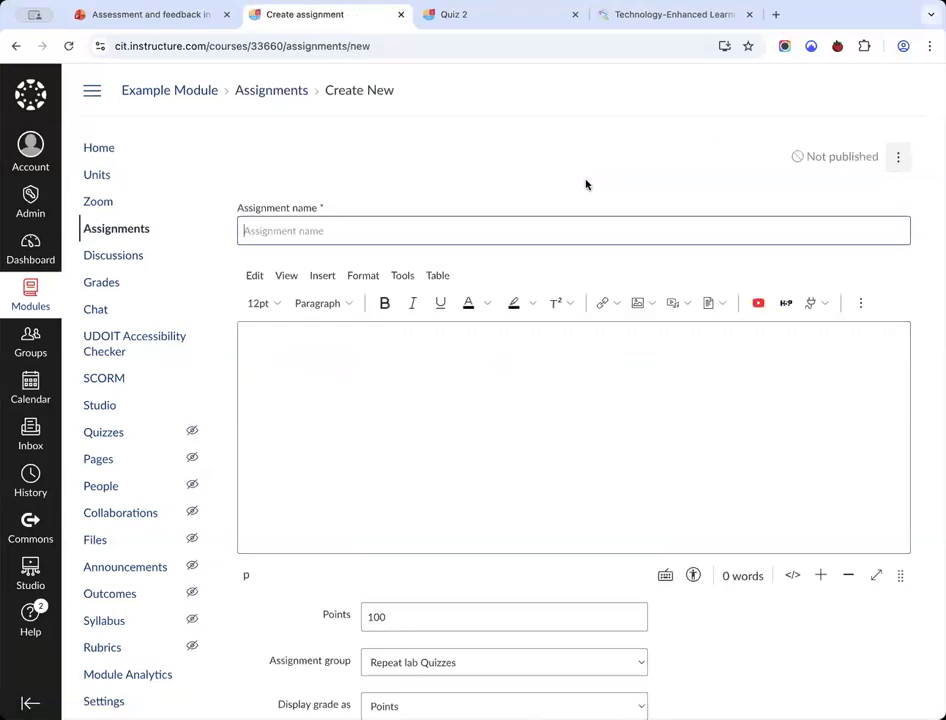
text(Sample Ass)
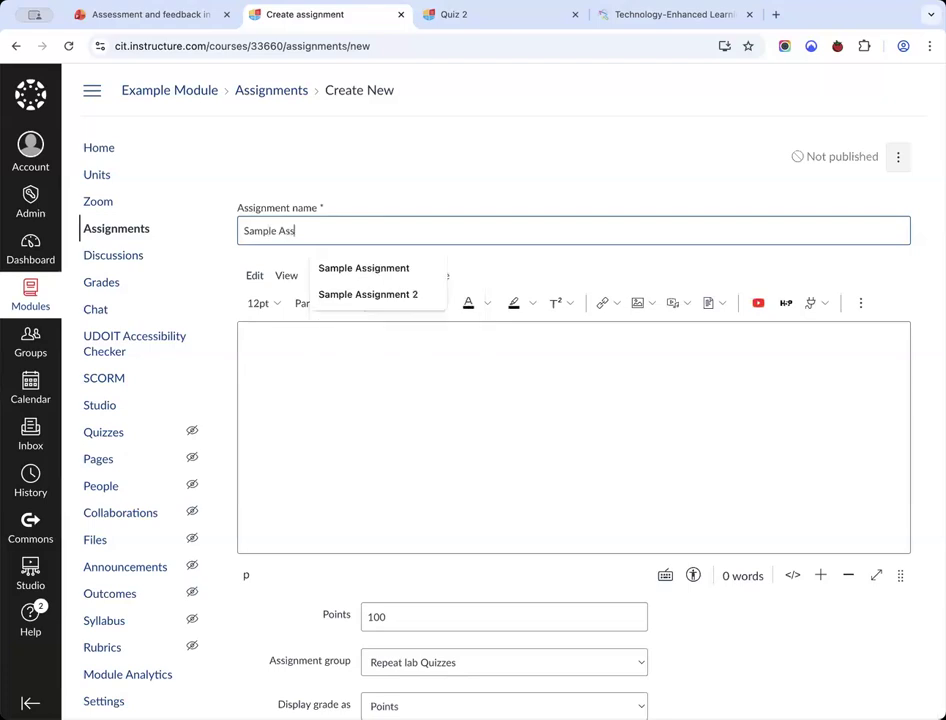
text(i 2026)
key(ctrl+a)
key(ctrl+c)
click(517, 393)
click(295, 231)
text(gnment)
Enter "Sample Assignment 2026" as the first line of the assignment description.
click(411, 385)
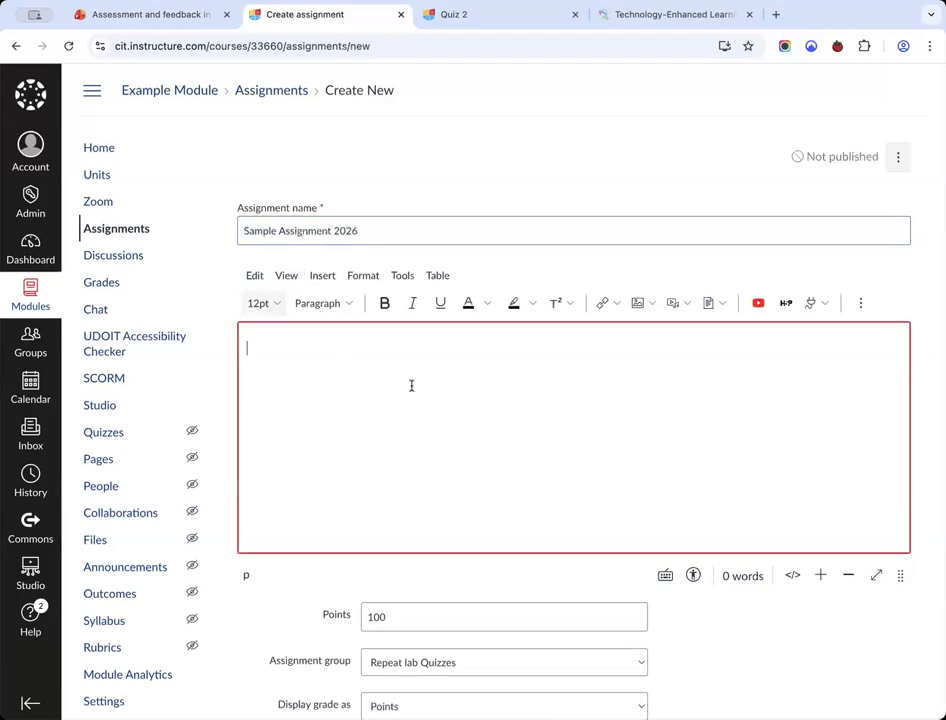
scroll(401, 380, down, 1)
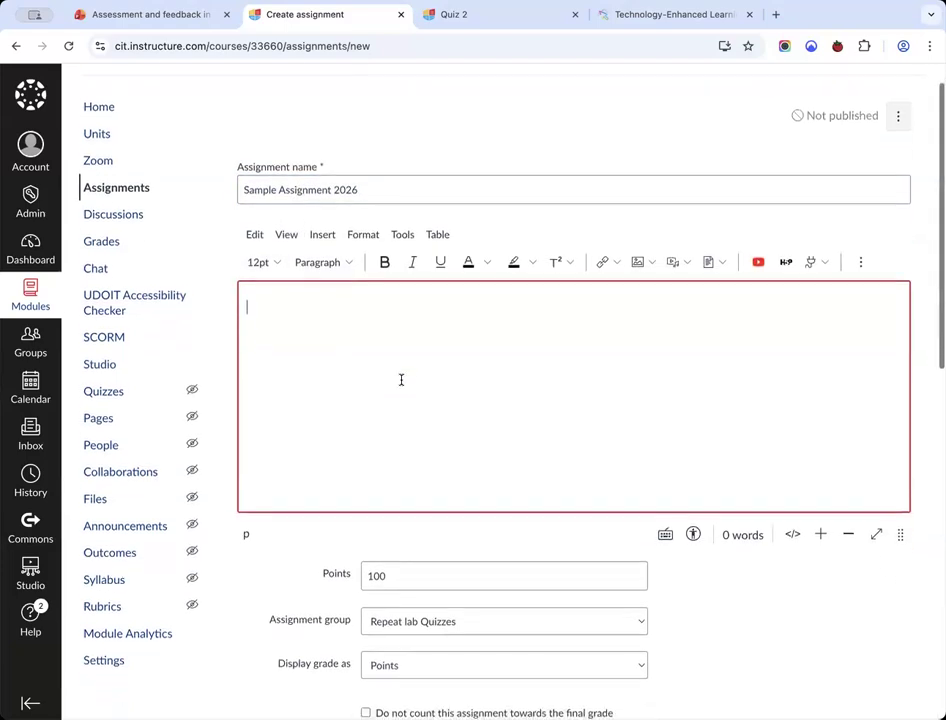
key(ctrl+v)
key(Left)
key(Left)
key(Left)
key(Left)
key(Left)
text(gnments)
key(BackSpace)
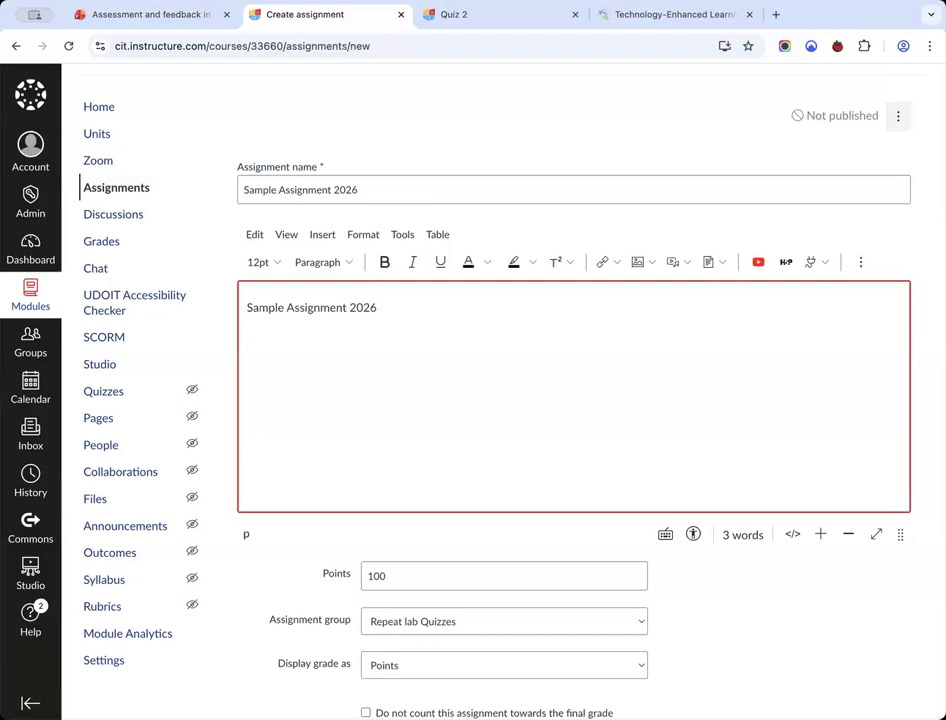
Format the "Sample Assignment 2026" line in the description as Heading 3 and start new lines beneath it.
key(Return)
drag(245, 307, 378, 307)
click(322, 262)
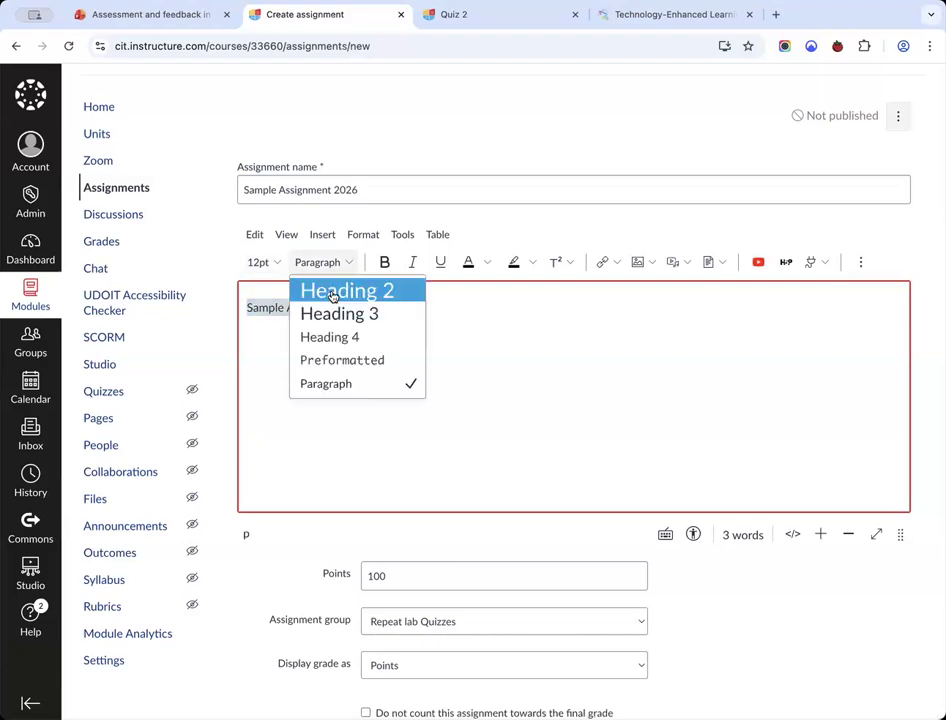
click(332, 315)
click(463, 304)
key(Return)
key(Return)
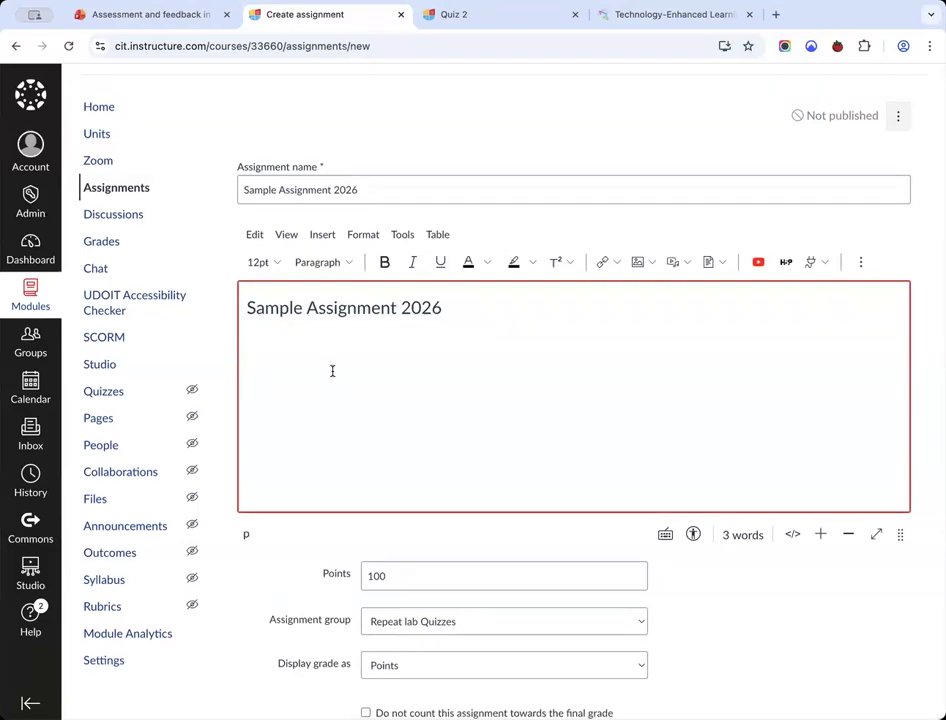
click(606, 265)
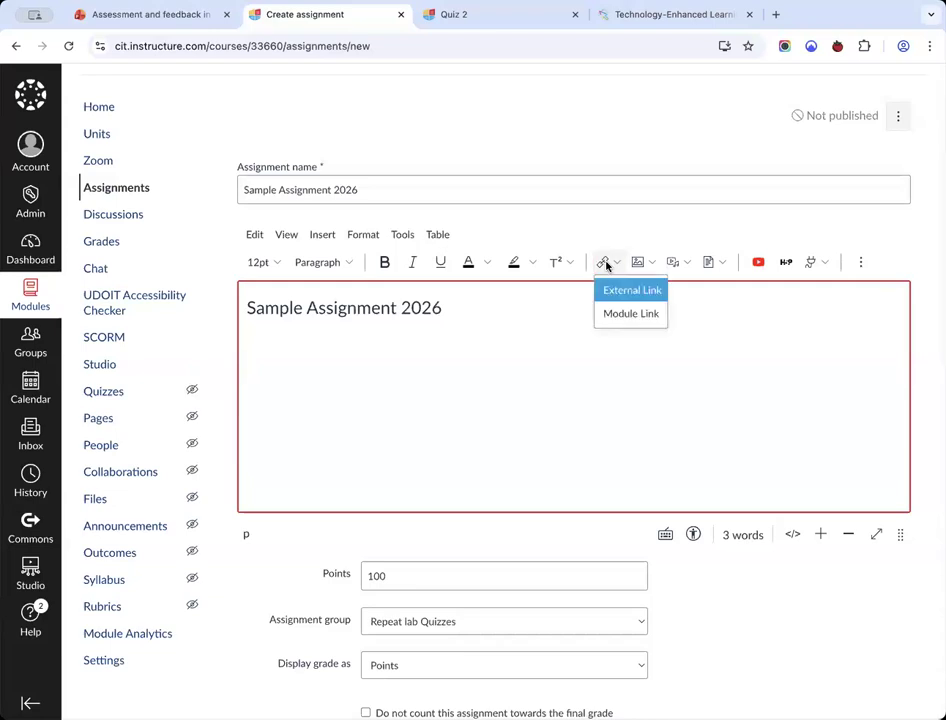
click(652, 257)
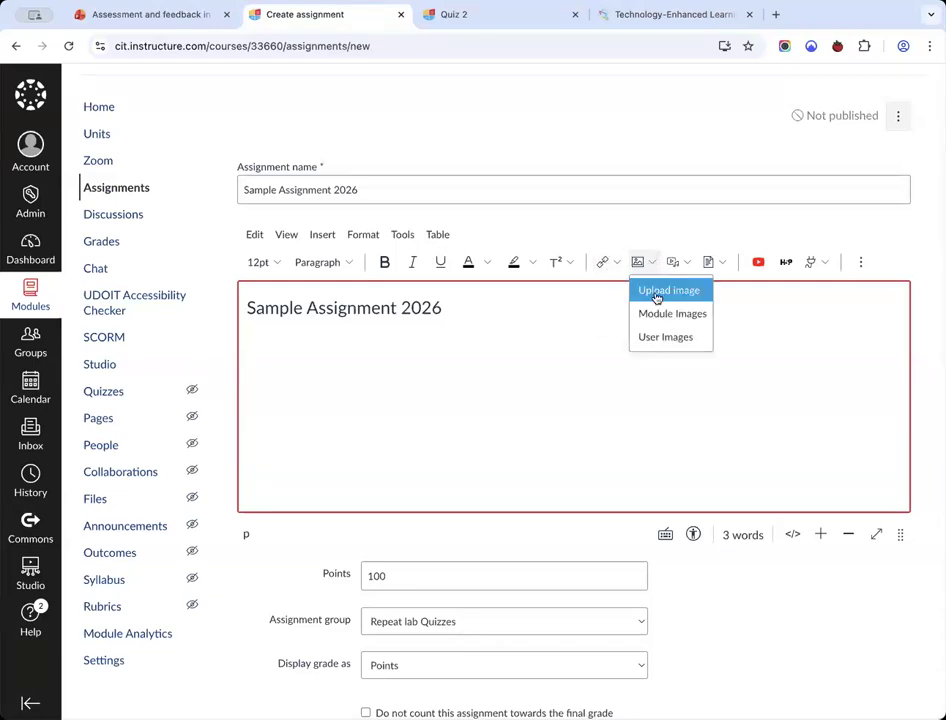
click(691, 262)
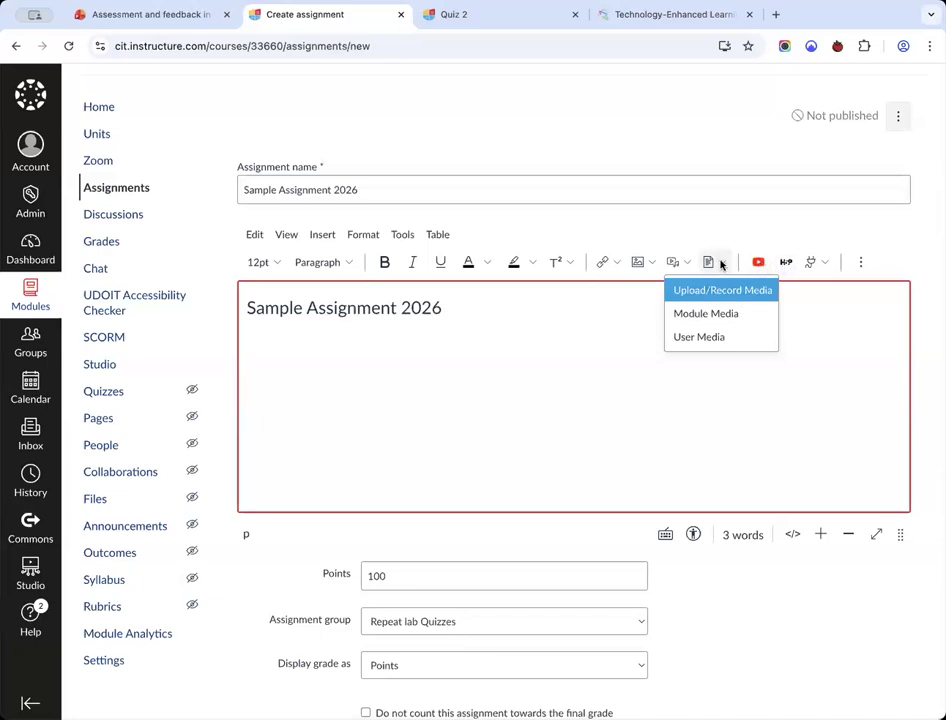
Upload the document "canvas content import.pdf" from the computer and insert it below the description heading.
click(722, 263)
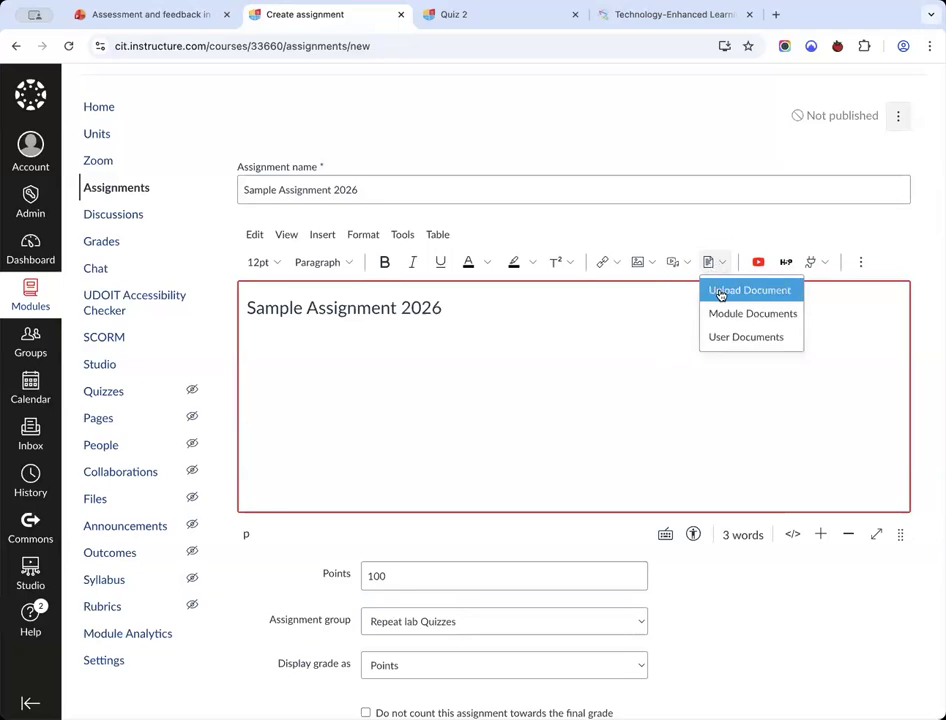
click(722, 292)
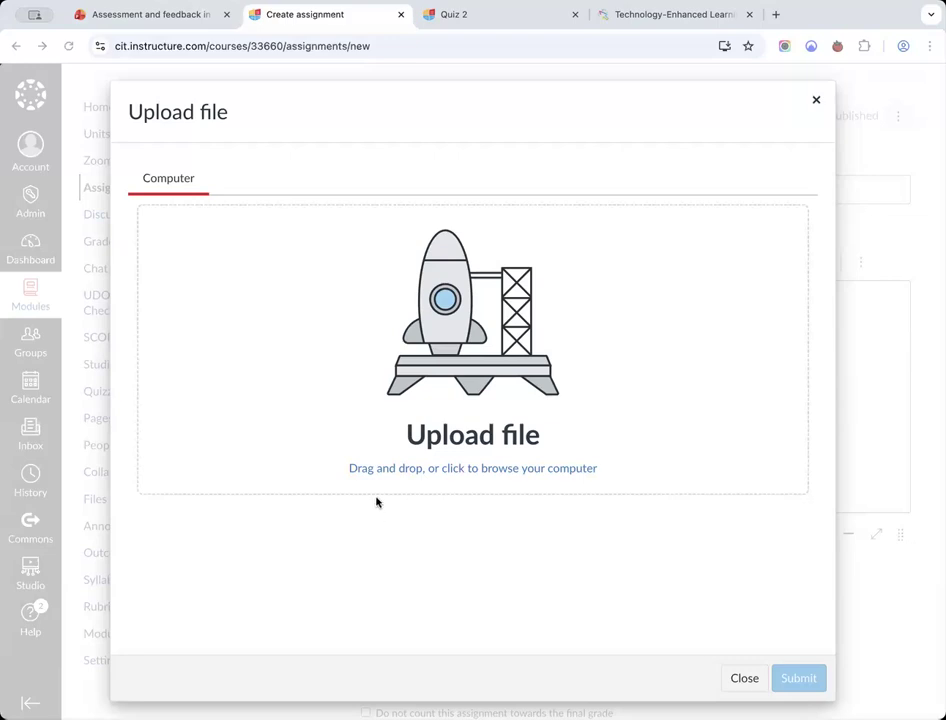
click(459, 362)
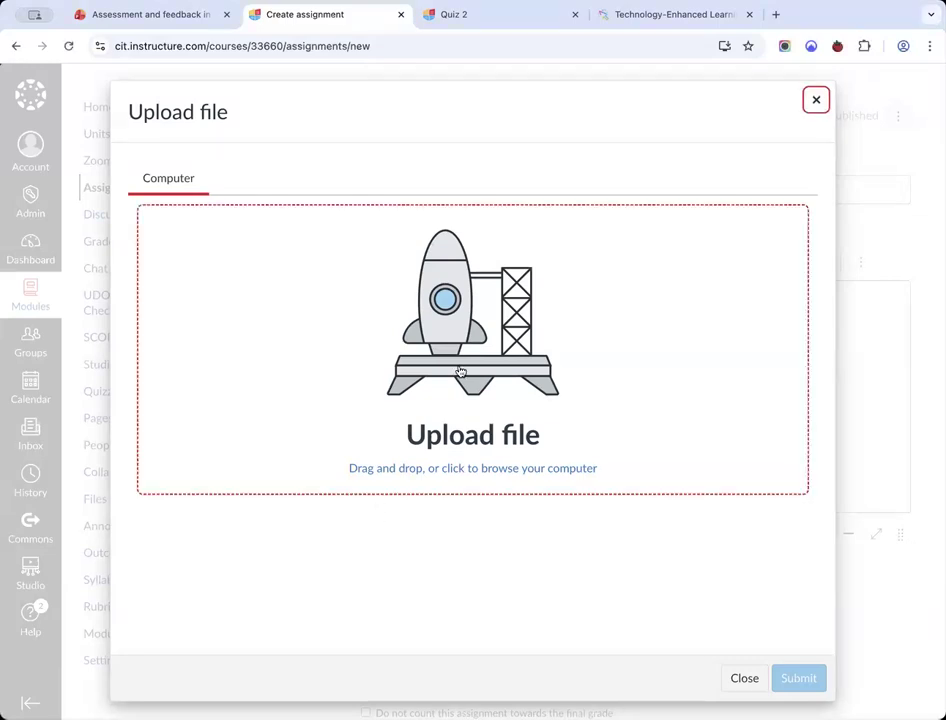
scroll(460, 372, down, 1)
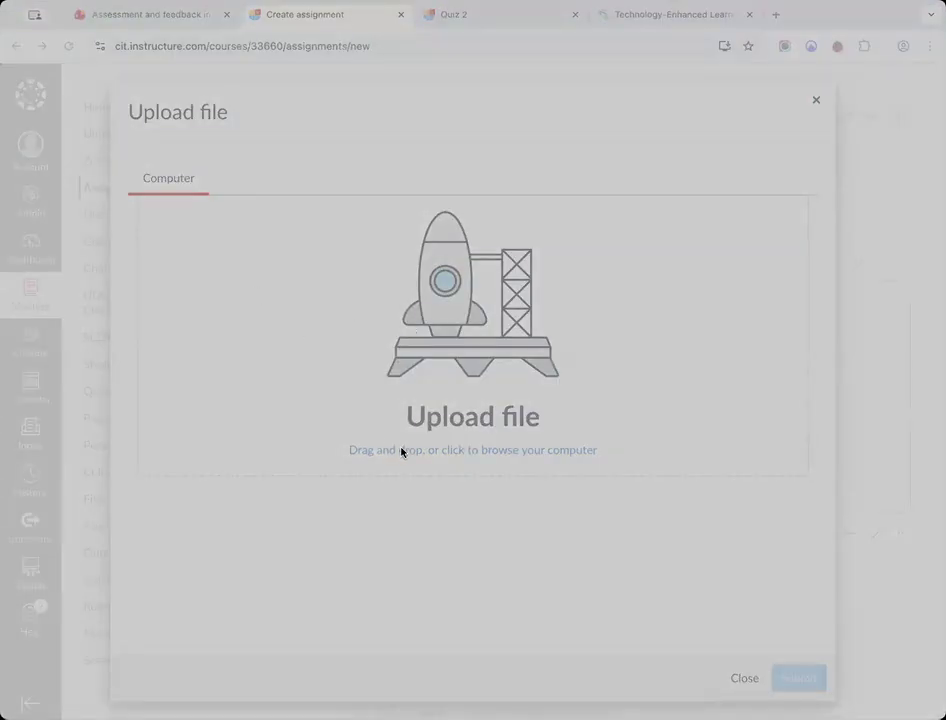
key(Return)
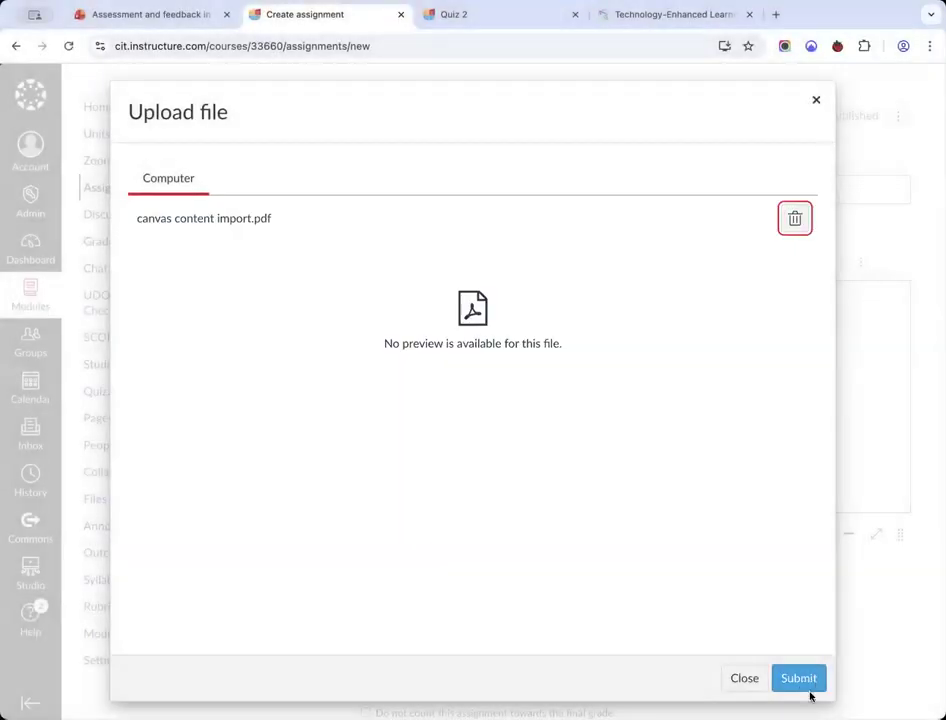
click(799, 678)
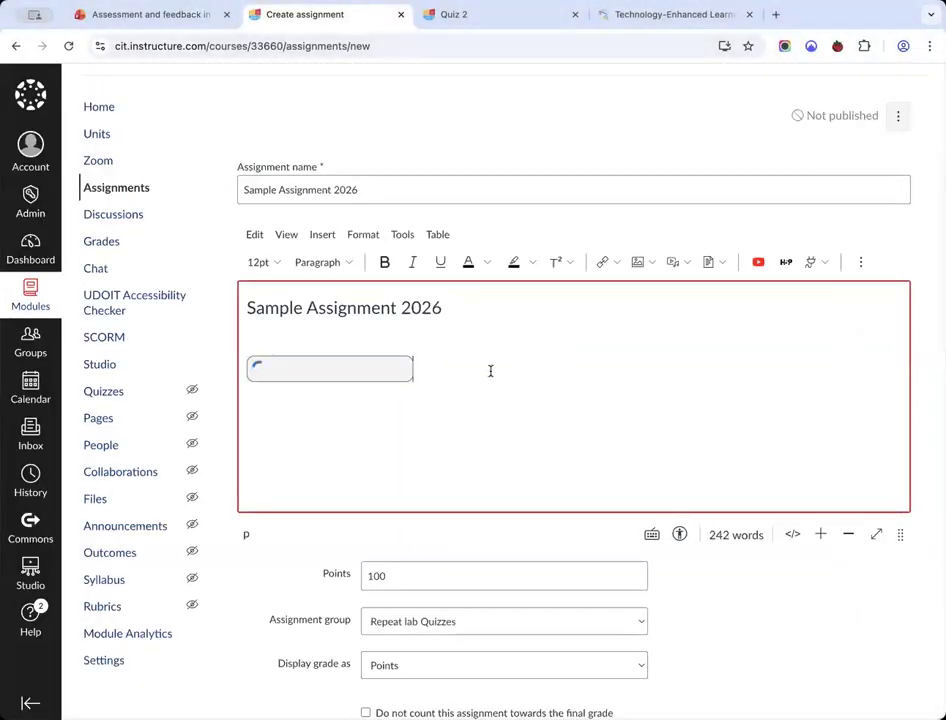
scroll(460, 300, down, 3)
scroll(420, 264, up, 2)
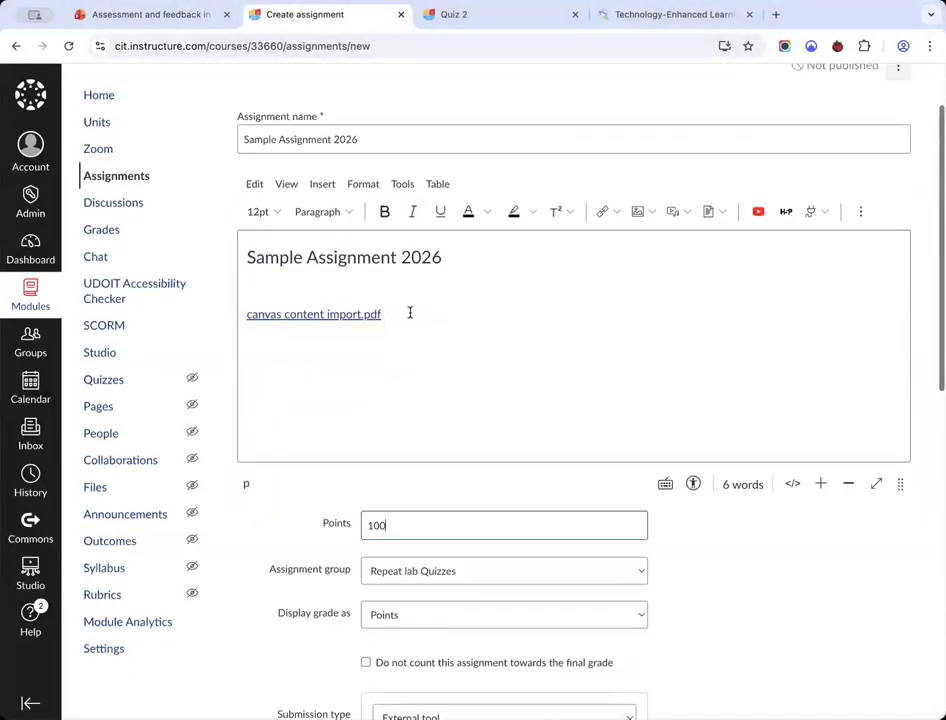
click(247, 318)
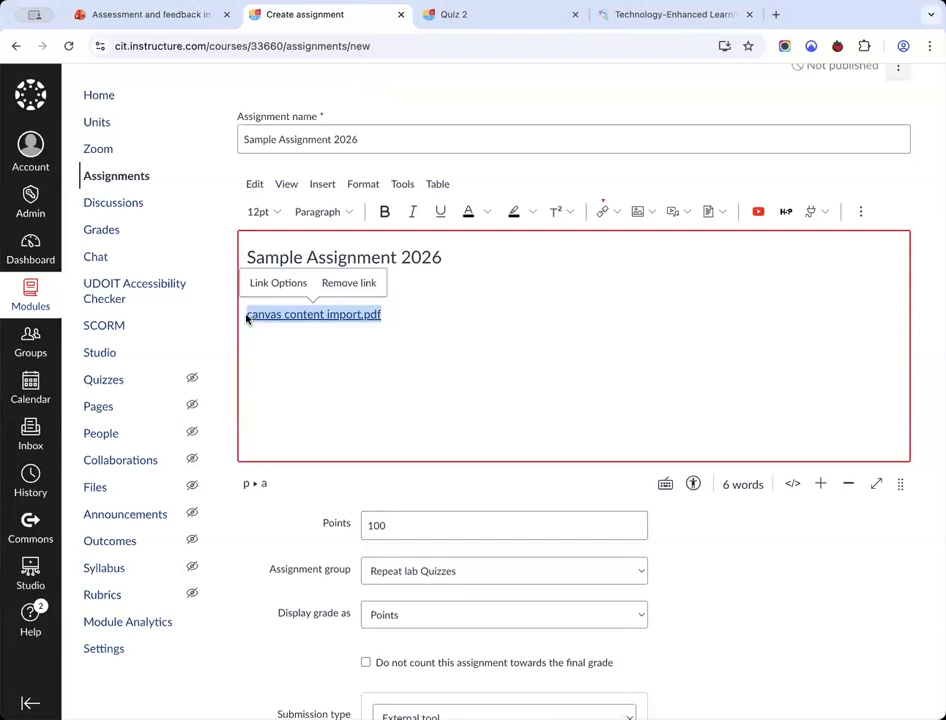
click(346, 310)
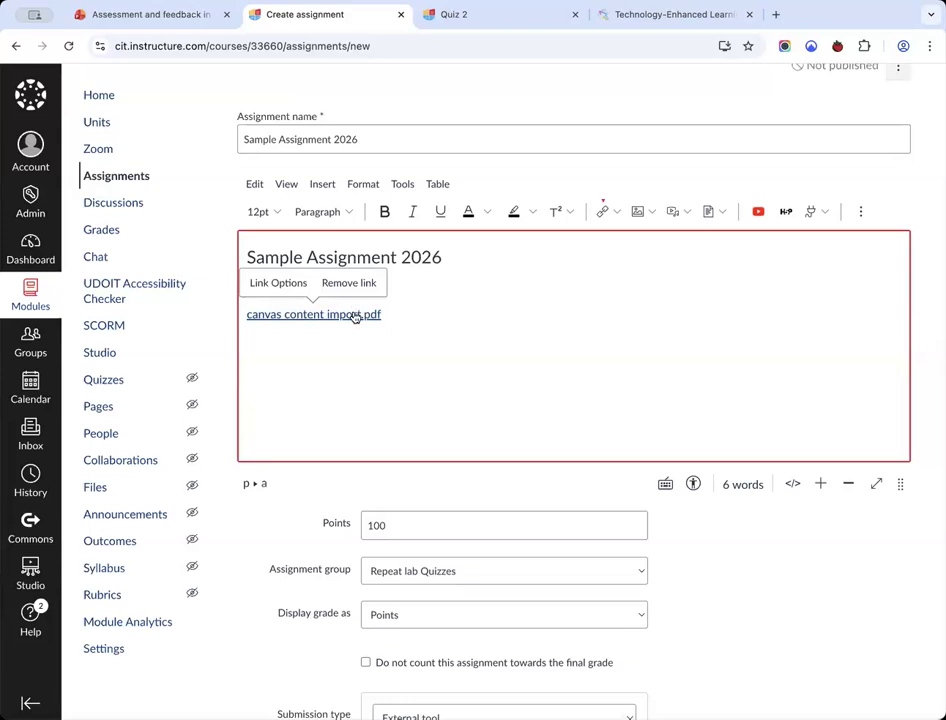
click(379, 352)
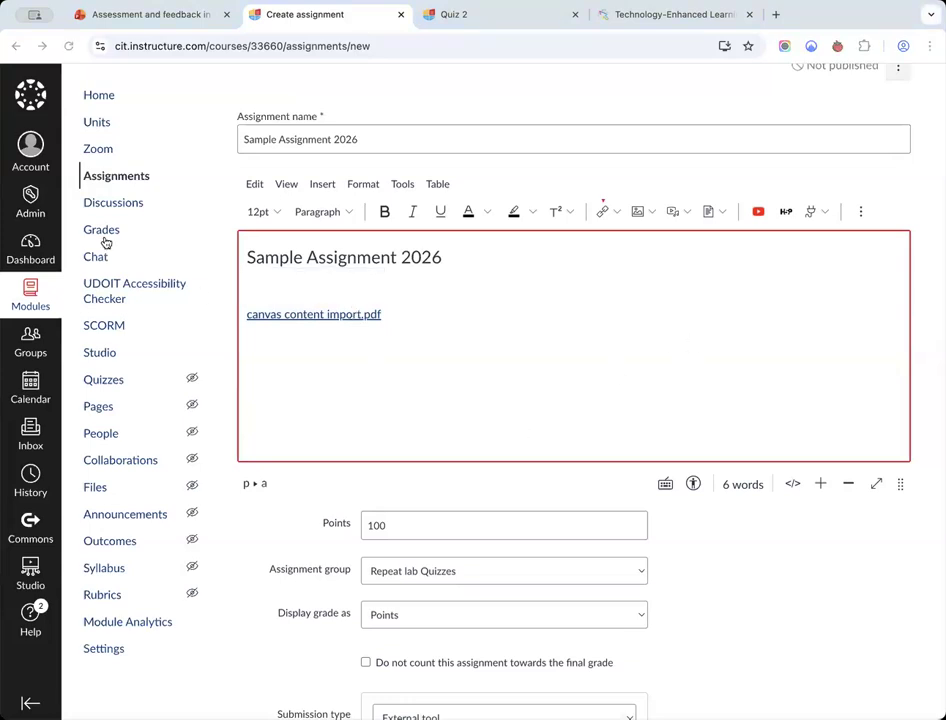
click(456, 300)
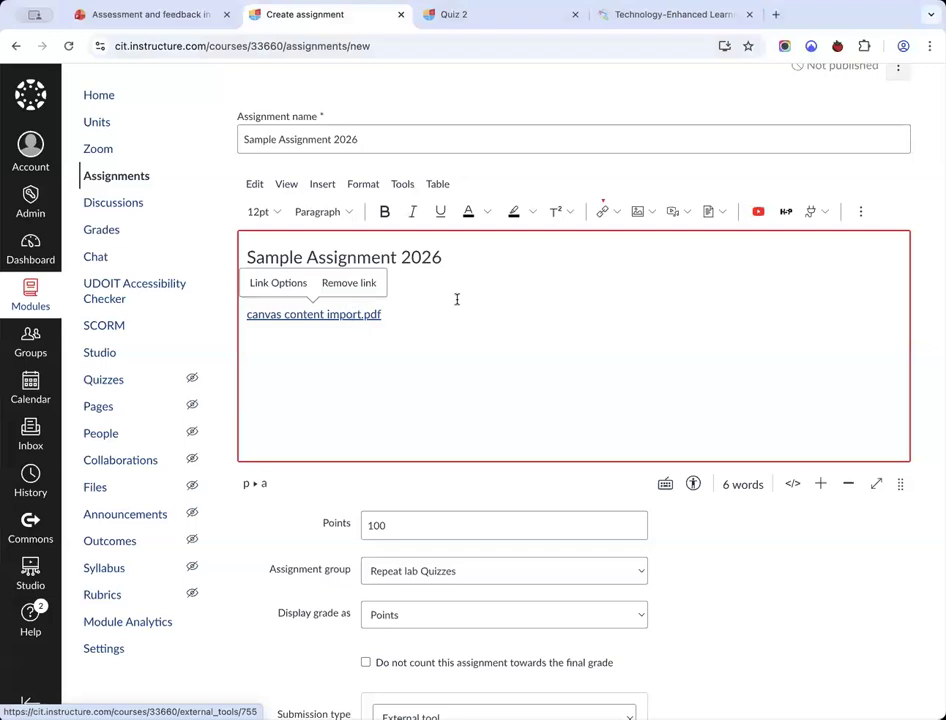
Add "Quick overview of a brief" under the heading and a "Full Brief:" label above the PDF link, separated by blank lines.
click(471, 271)
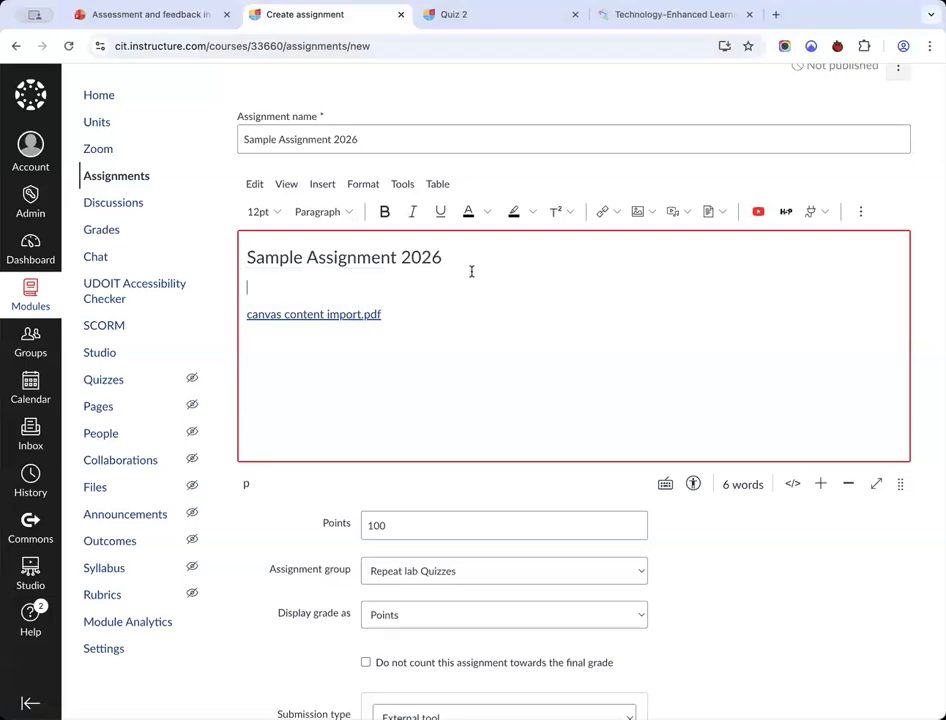
text(Quick overview of a brief)
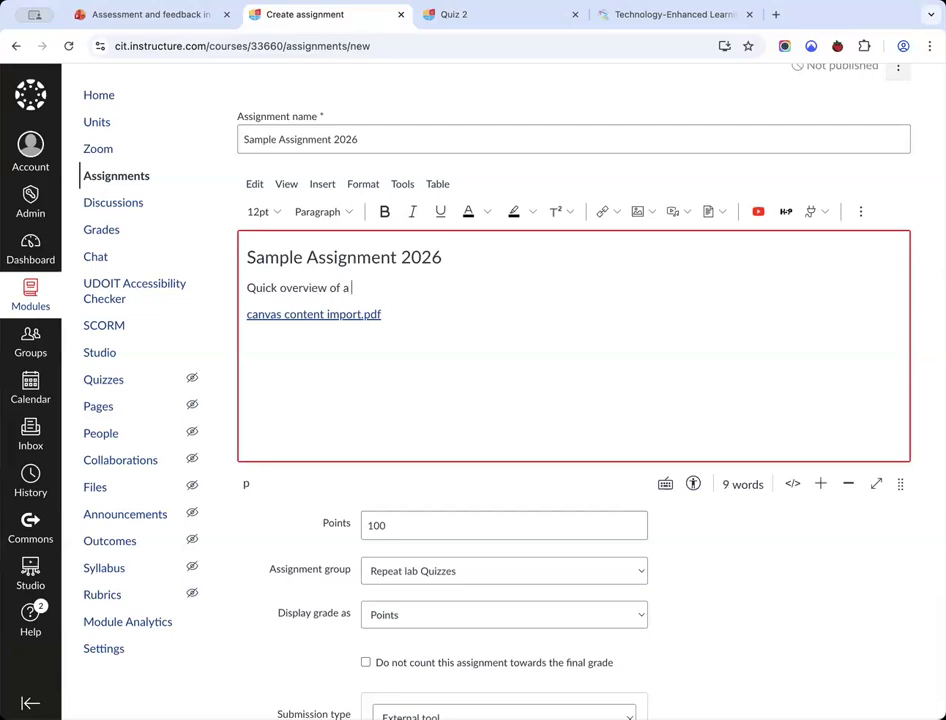
key(Return)
key(Return)
text(Full Brief:)
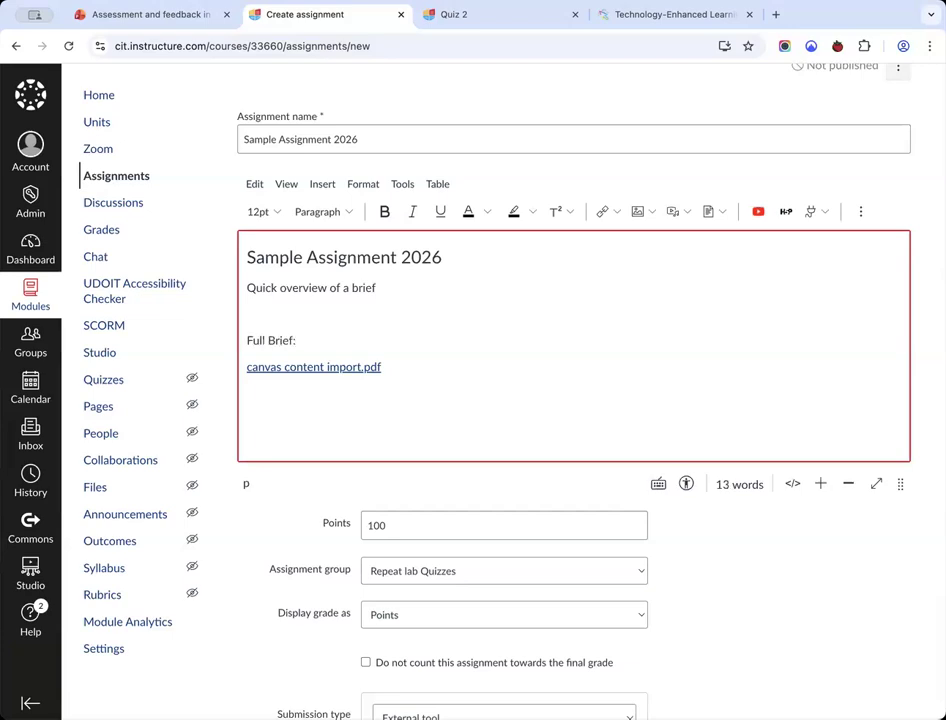
key(Left)
key(Return)
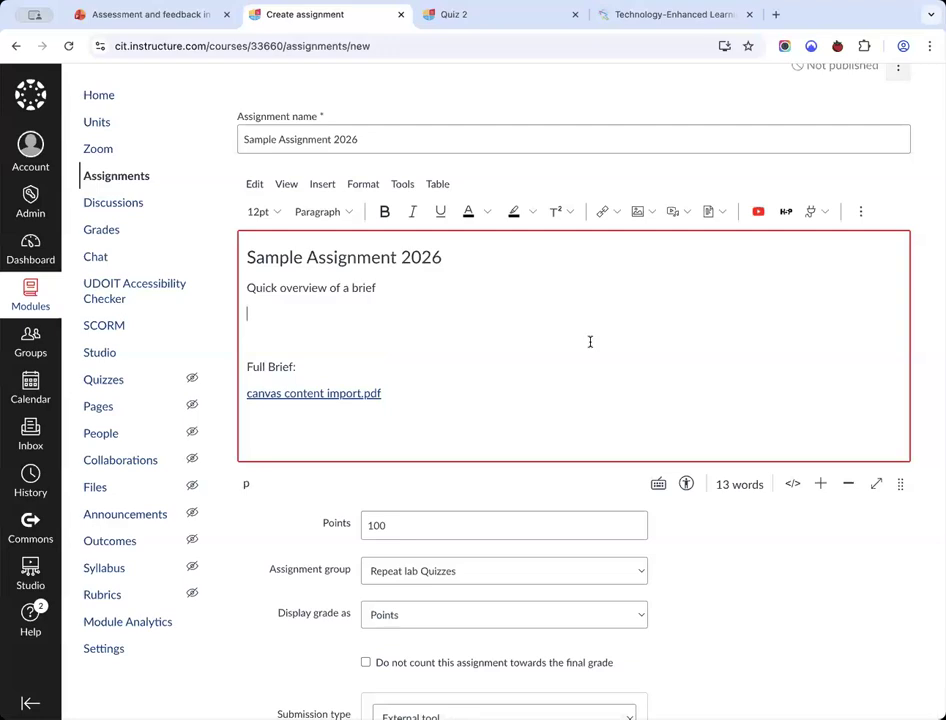
Add the line "This assessment will mainly cover content from week 4" below the quick overview line.
click(617, 212)
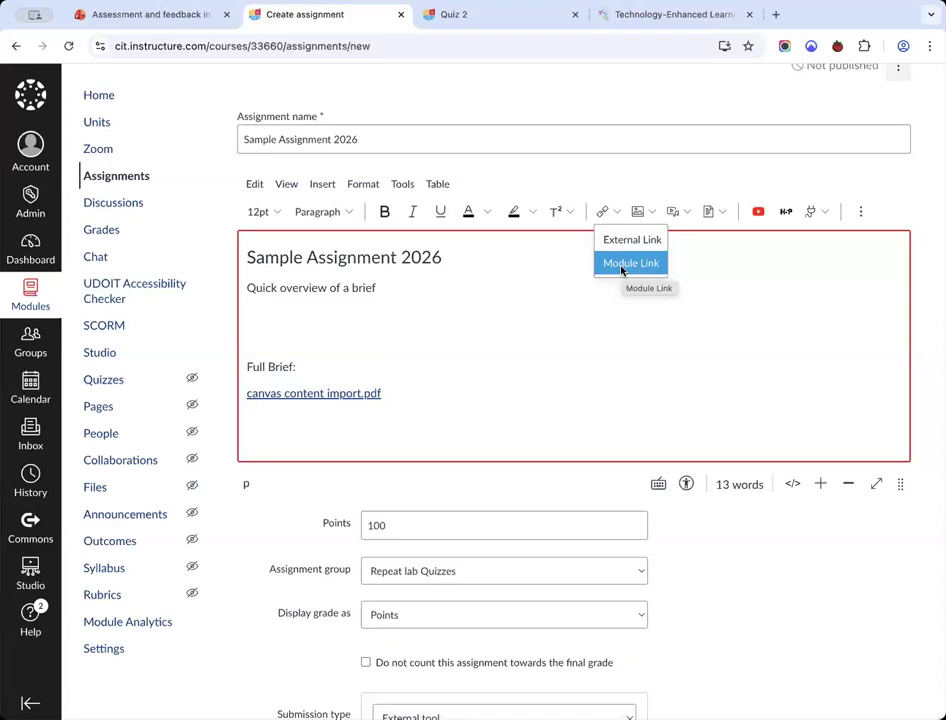
click(448, 289)
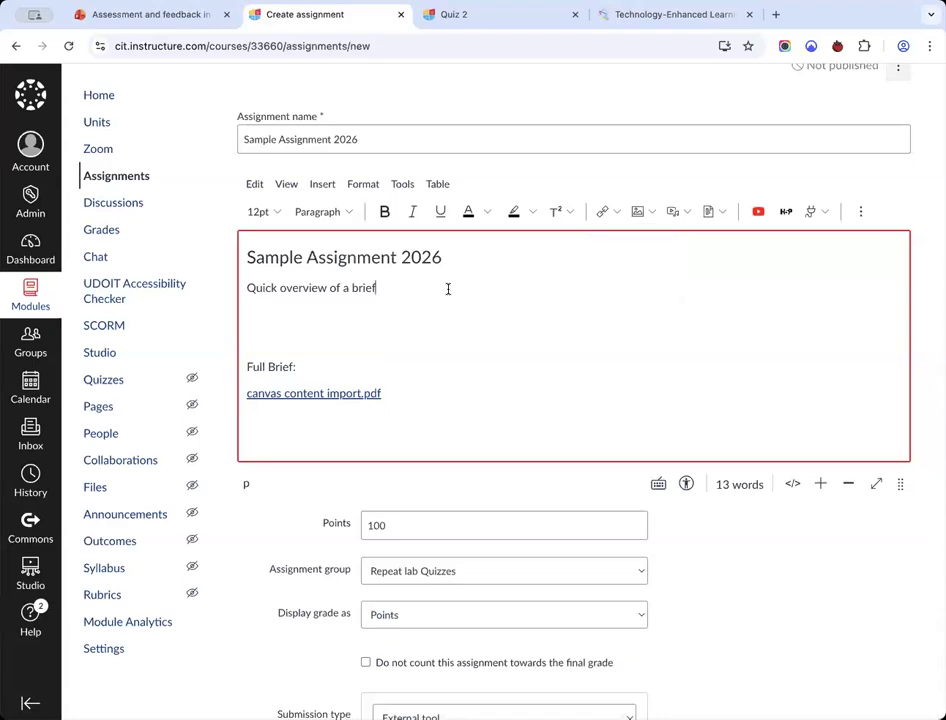
key(Return)
text(This assessm)
text(ent will mainly oc)
text(cur)
key(BackSpace)
key(BackSpace)
key(BackSpace)
text(o)
key(BackSpace)
key(BackSpace)
text(cover content from week 4)
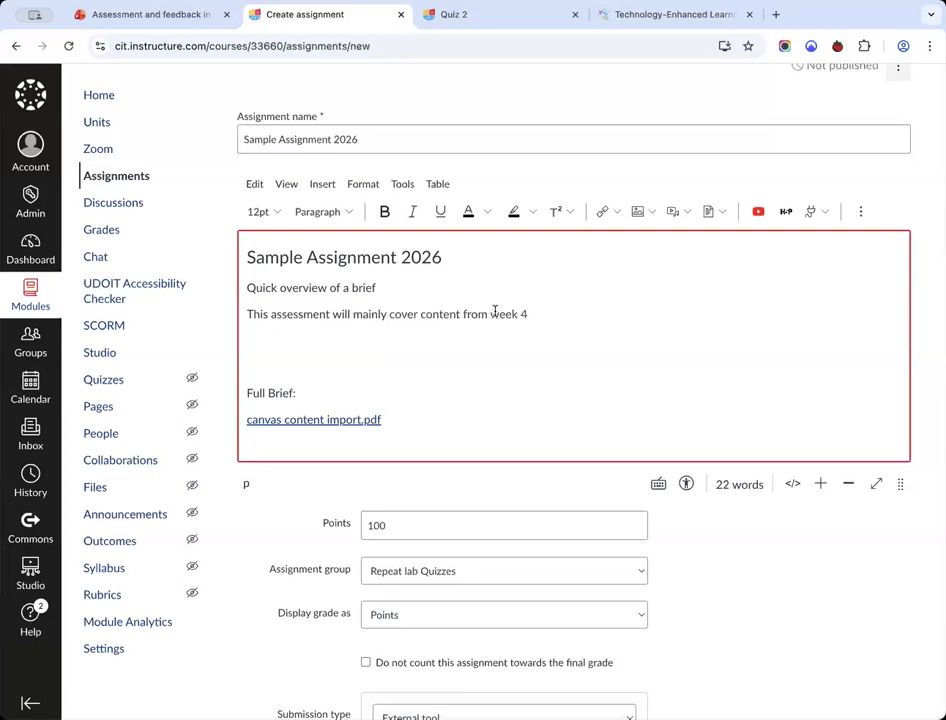
Link the words "week 4" in the description to the module's "Week 2" unit.
drag(491, 314, 598, 306)
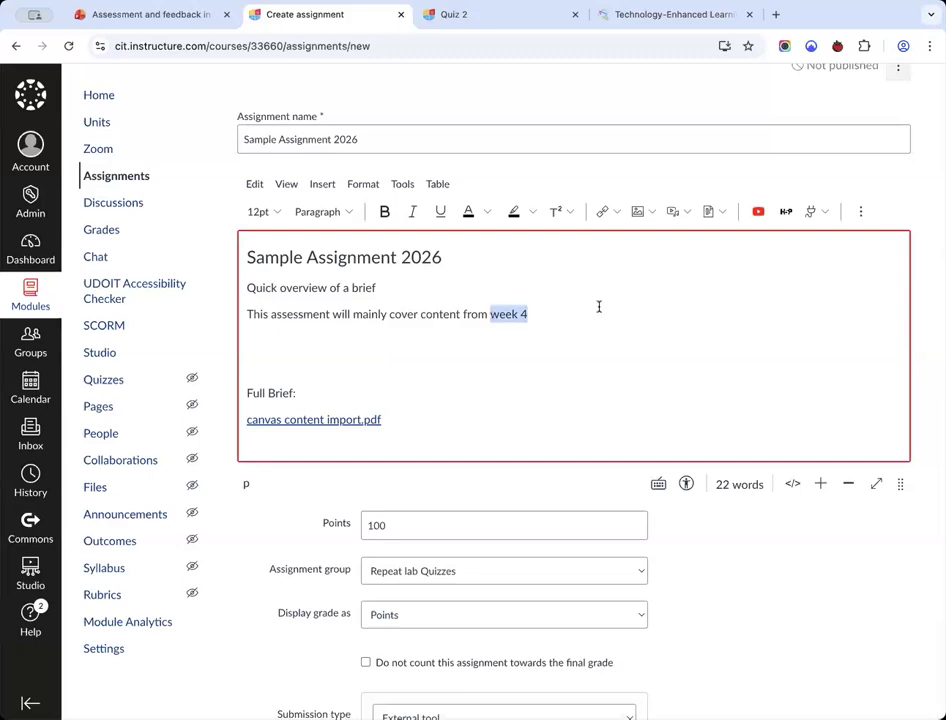
click(616, 213)
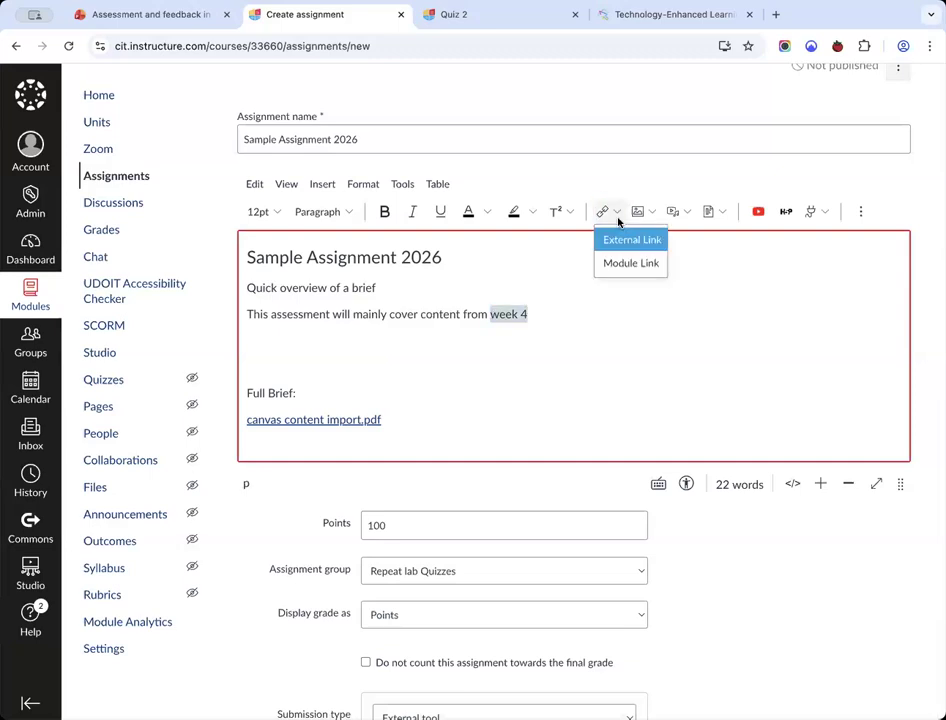
click(632, 264)
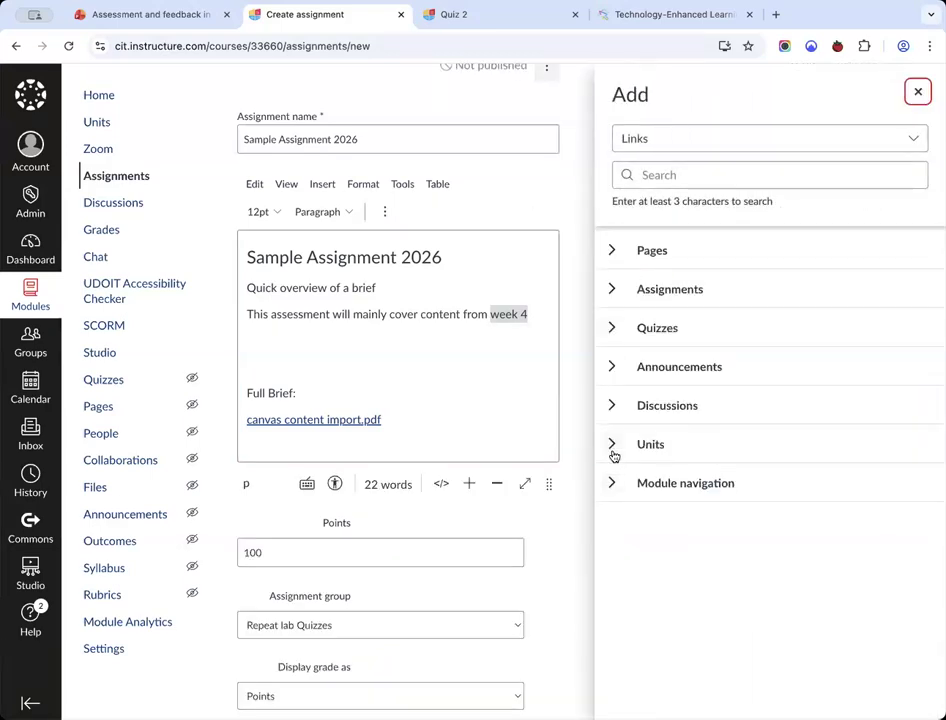
click(612, 452)
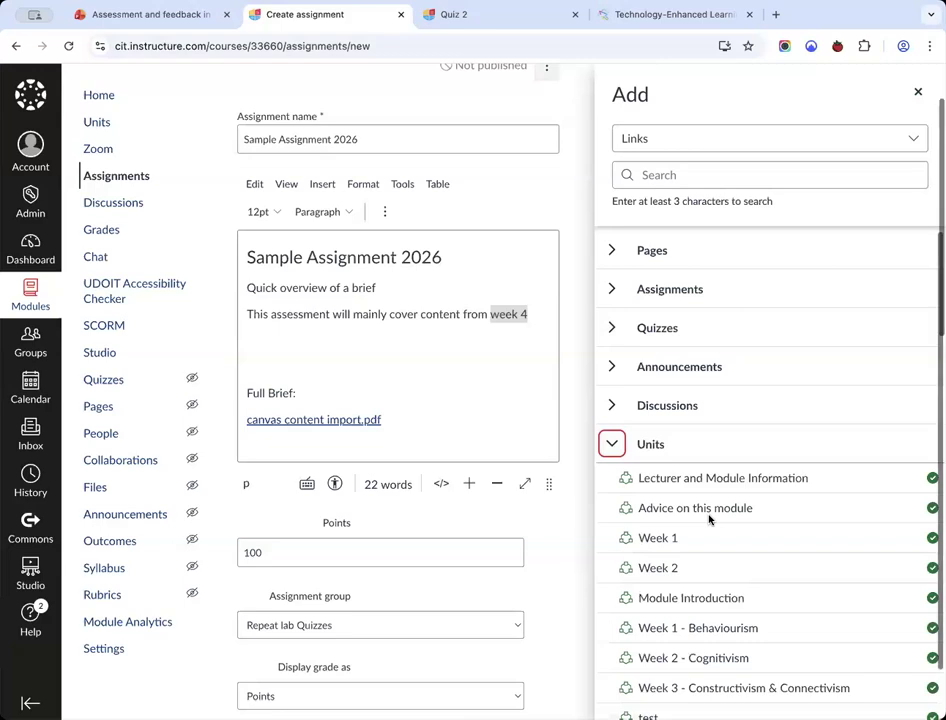
scroll(709, 517, down, 1)
click(663, 514)
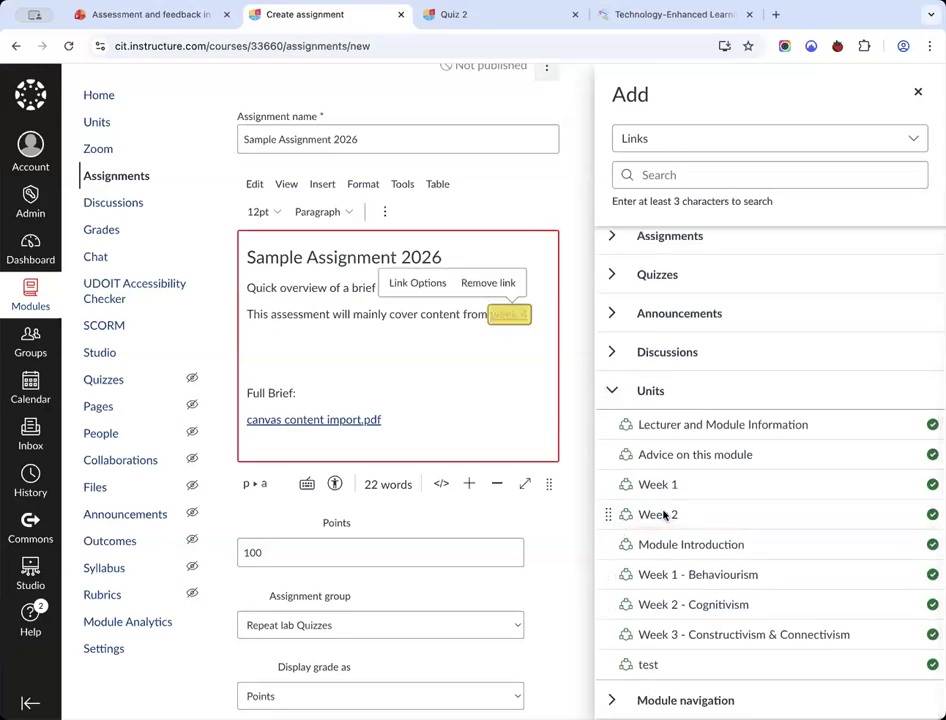
click(917, 92)
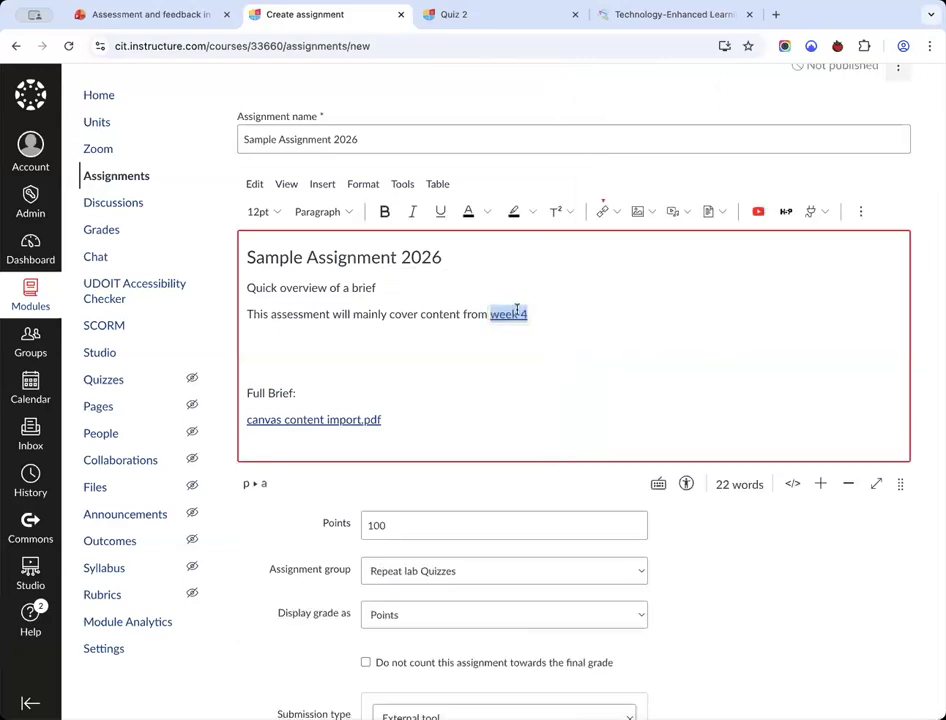
Change the linked words "week 4" in the description to "week 2".
click(516, 314)
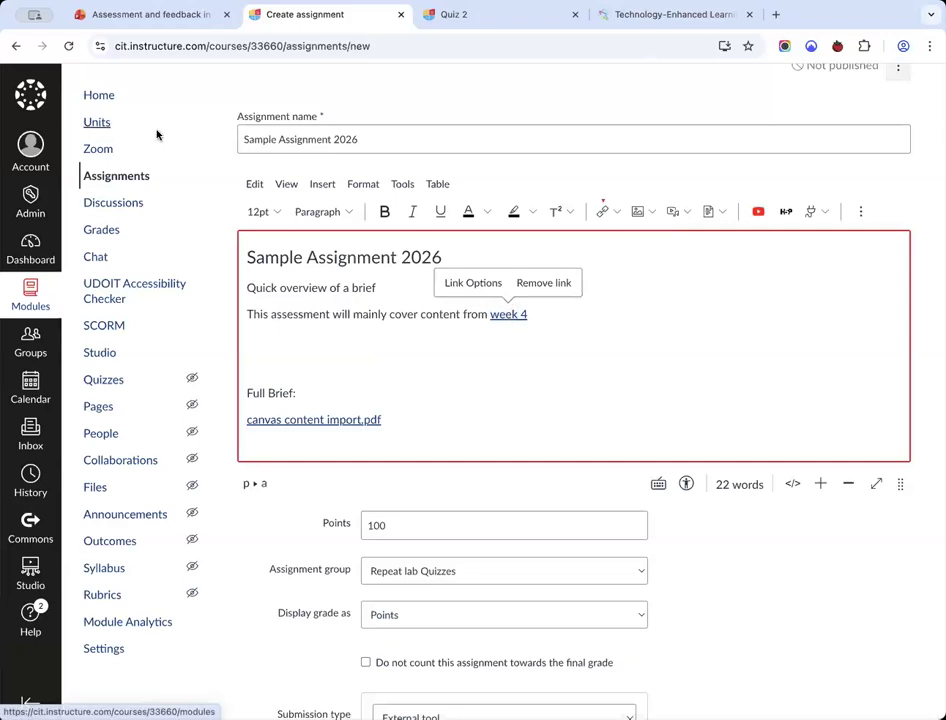
click(528, 314)
key(BackSpace)
text(2)
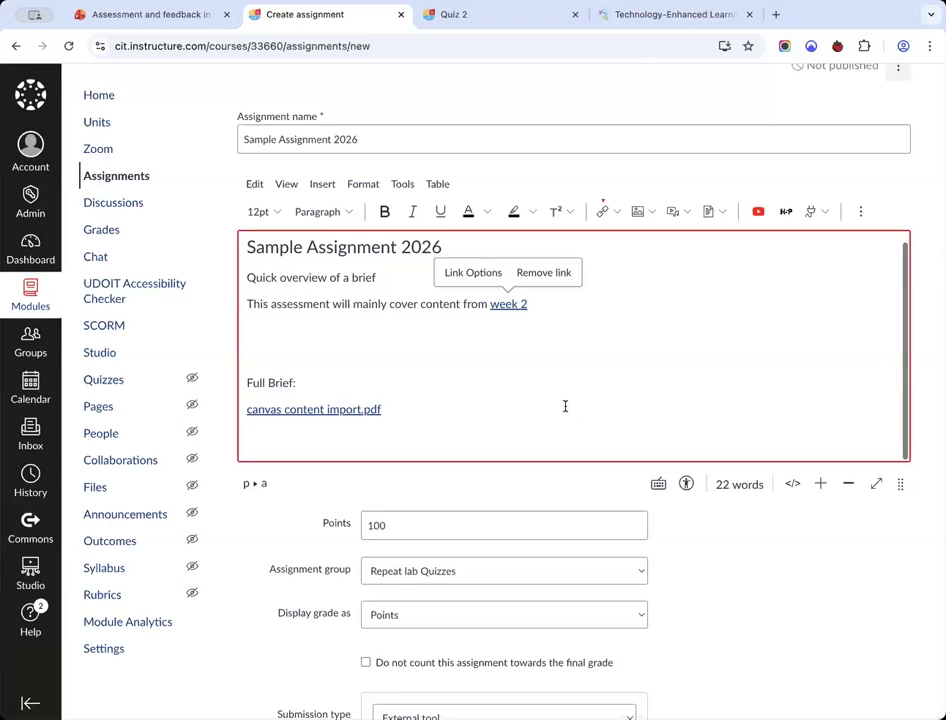
Remove one extra blank line above "Full Brief:" and make that label bold.
click(489, 360)
key(BackSpace)
key(shift+End)
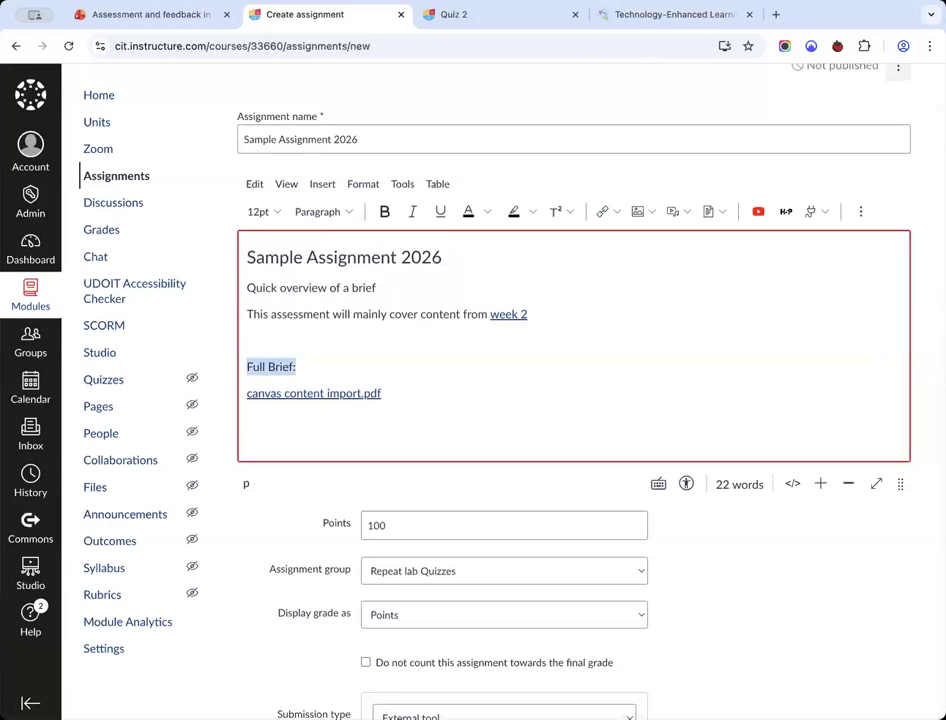
key(ctrl+b)
Review the available options for how the assignment grade is displayed.
scroll(708, 393, down, 5)
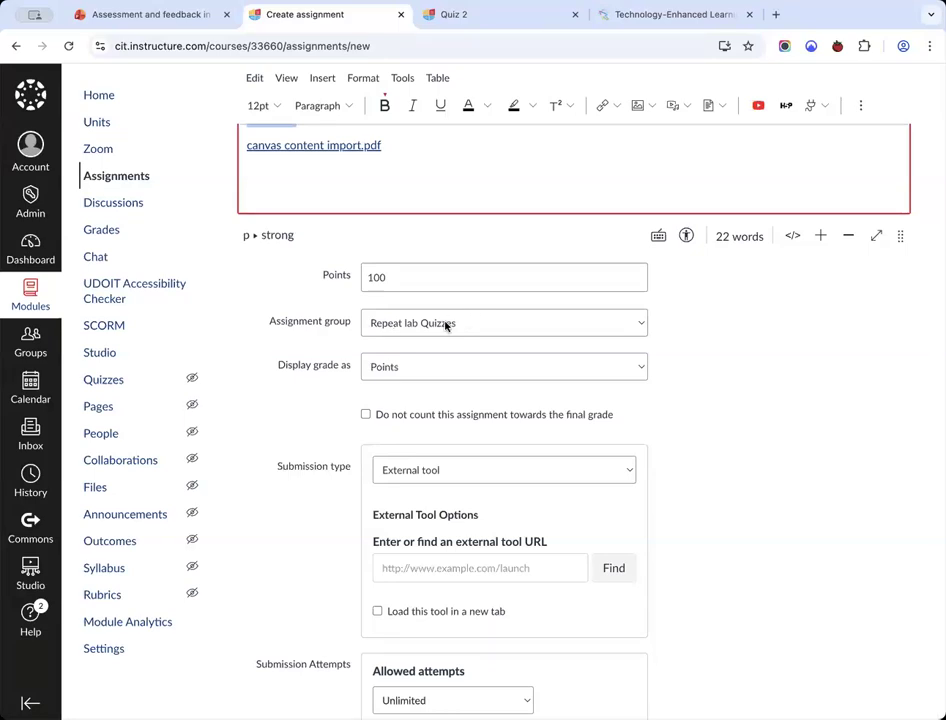
click(422, 370)
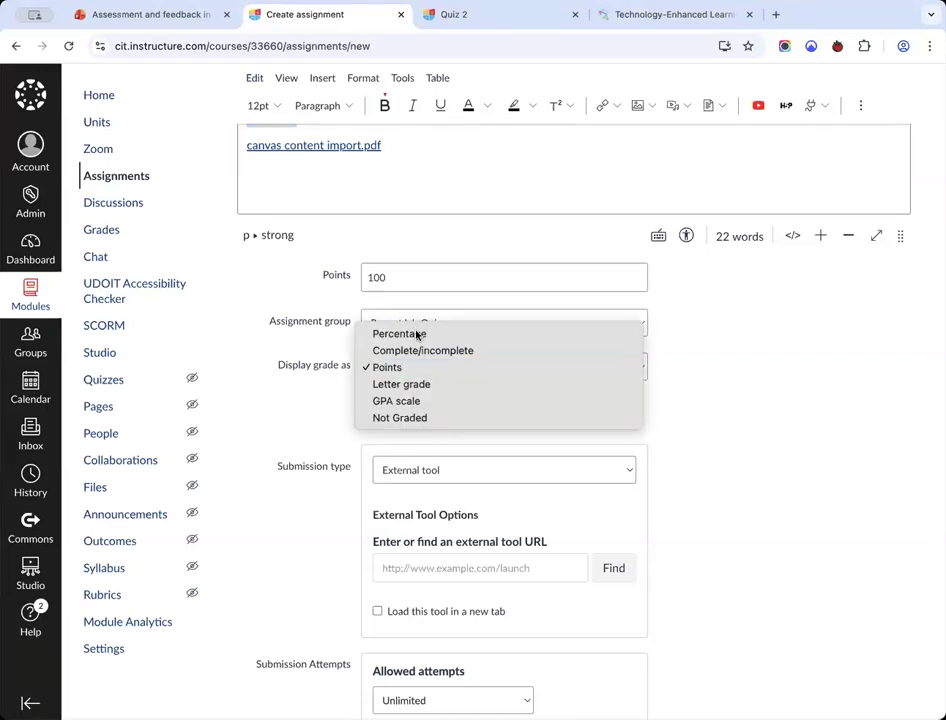
click(700, 312)
Set the assignment's submission type to Online and allow File Uploads as the entry option.
scroll(700, 312, down, 5)
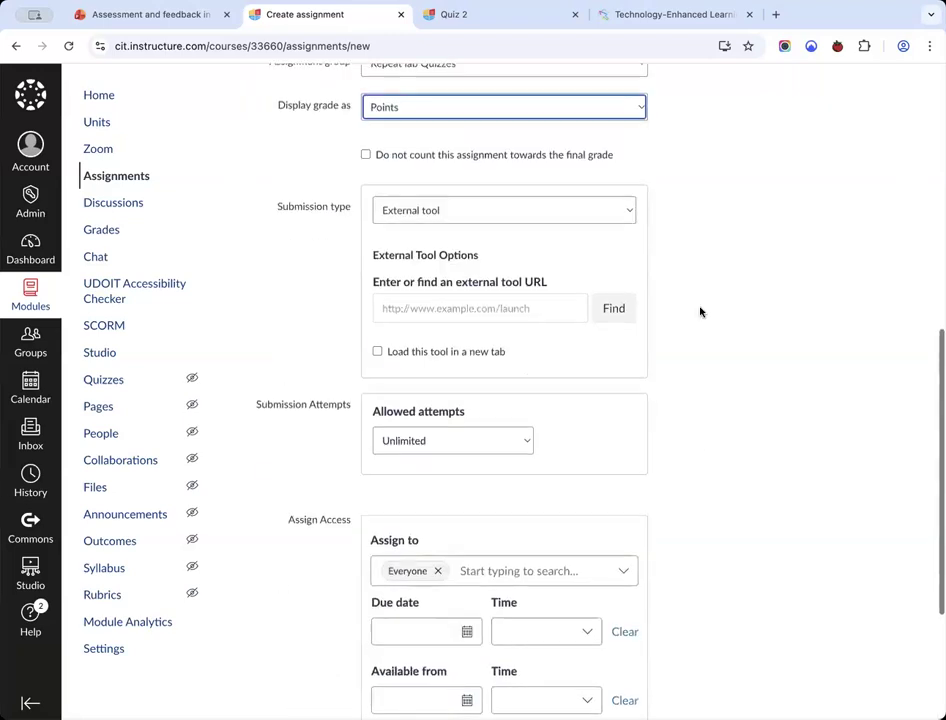
click(482, 214)
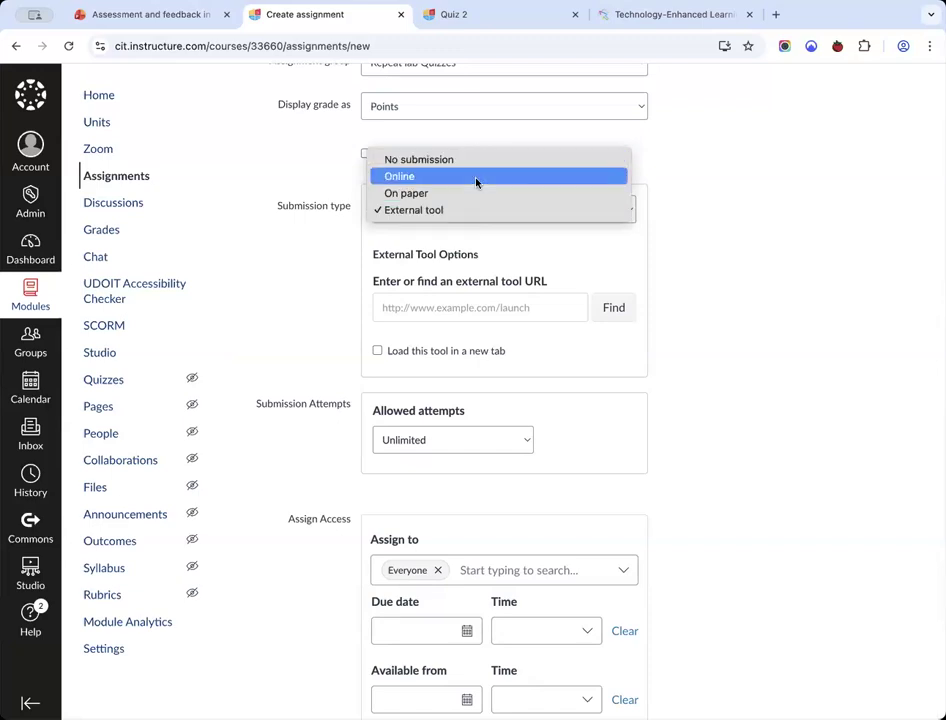
click(476, 182)
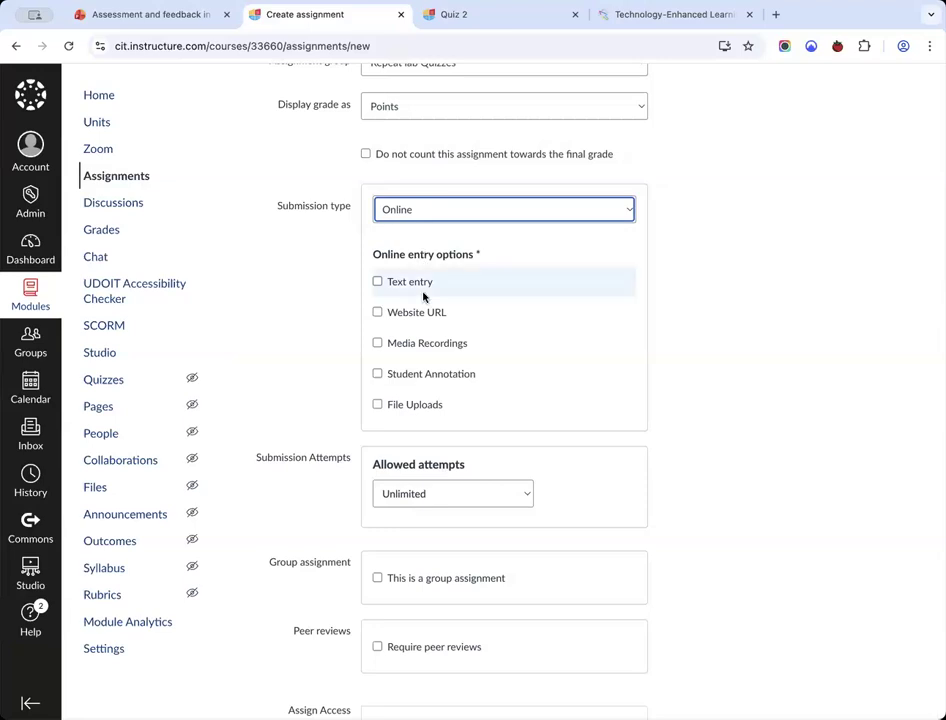
click(426, 405)
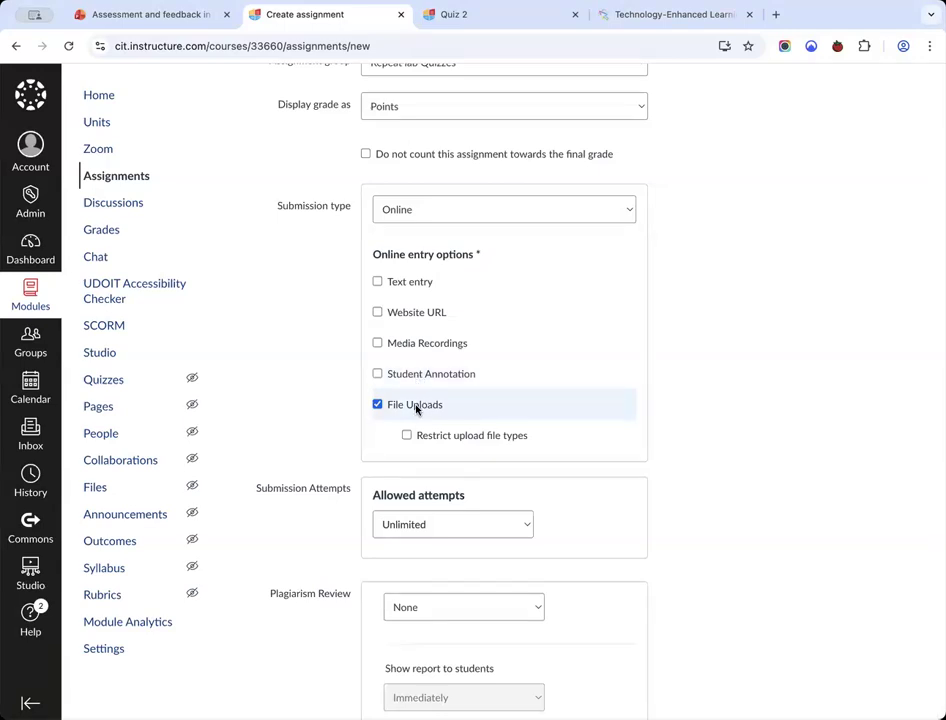
Try the No submission and On paper submission types, and return the submission type to Online.
click(462, 211)
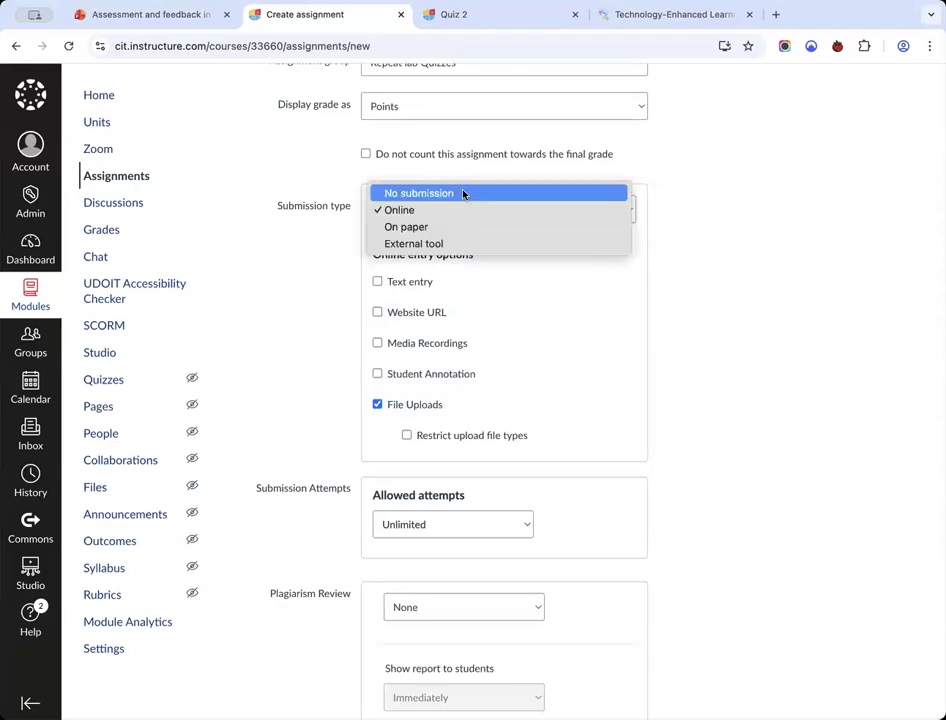
click(463, 194)
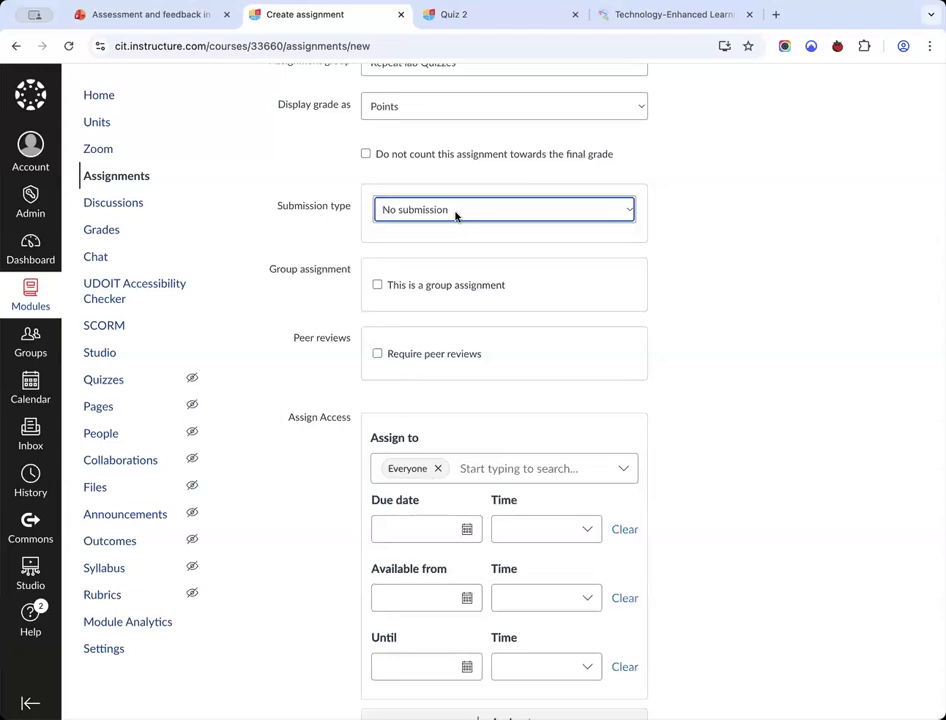
scroll(455, 215, up, 6)
scroll(414, 403, down, 7)
scroll(416, 405, up, 3)
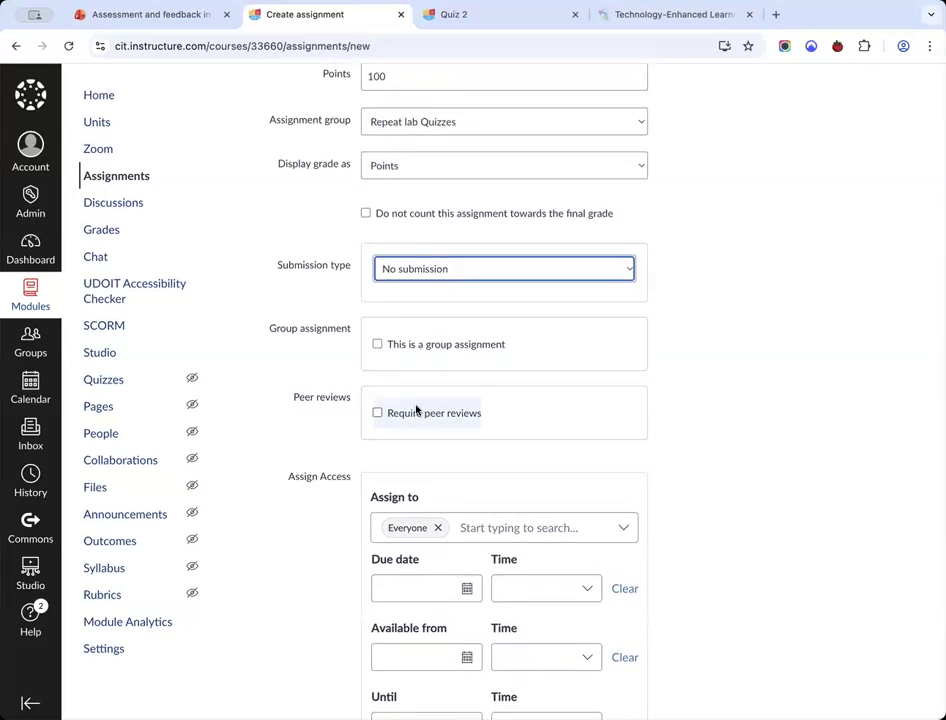
click(443, 270)
click(441, 303)
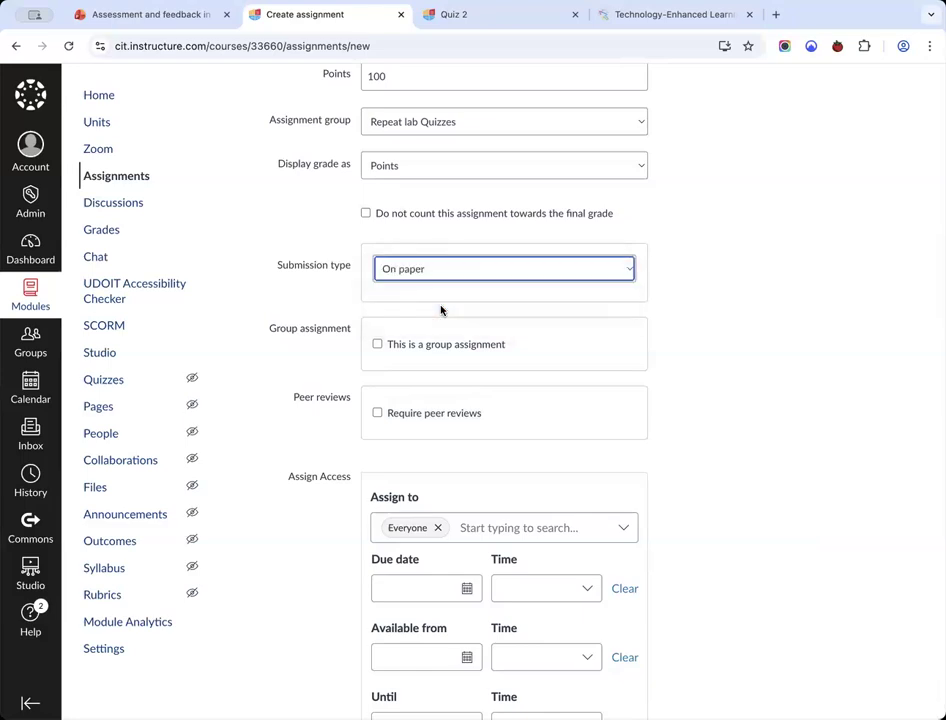
click(449, 268)
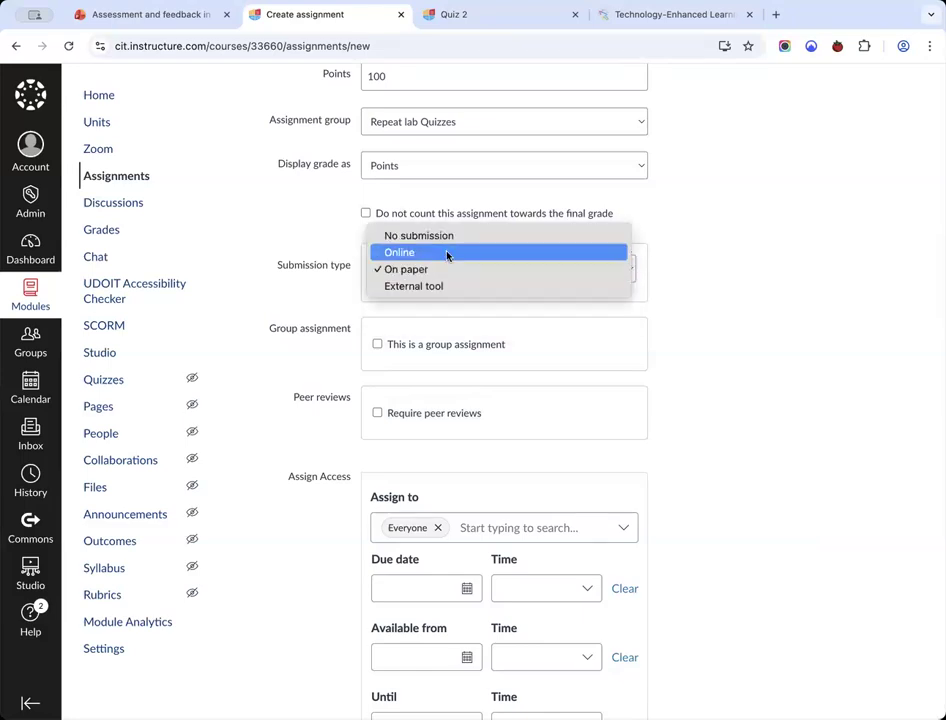
click(447, 254)
click(437, 258)
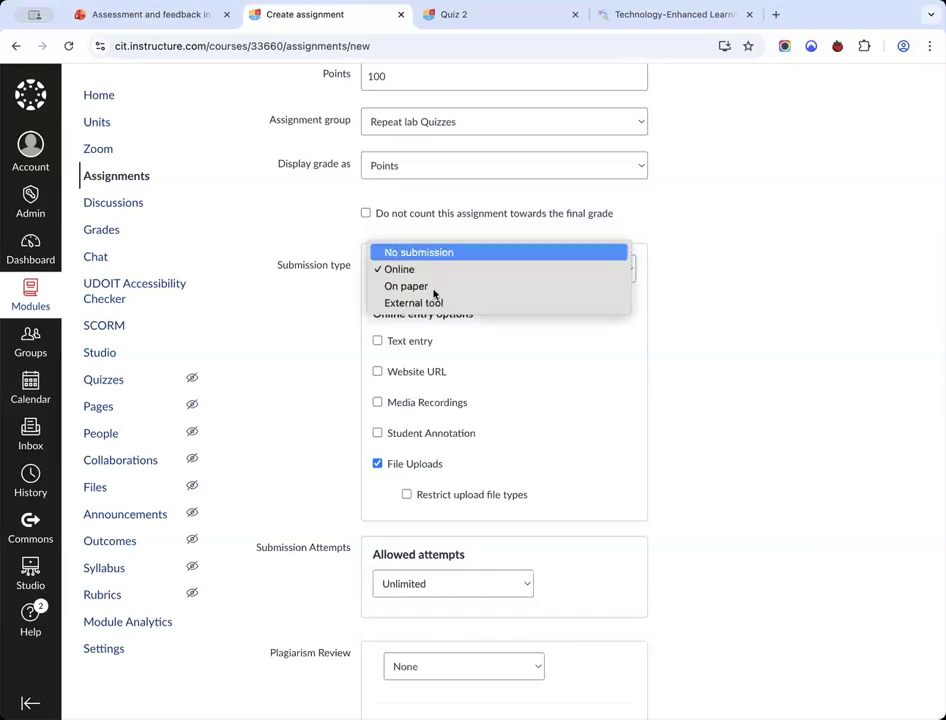
click(298, 310)
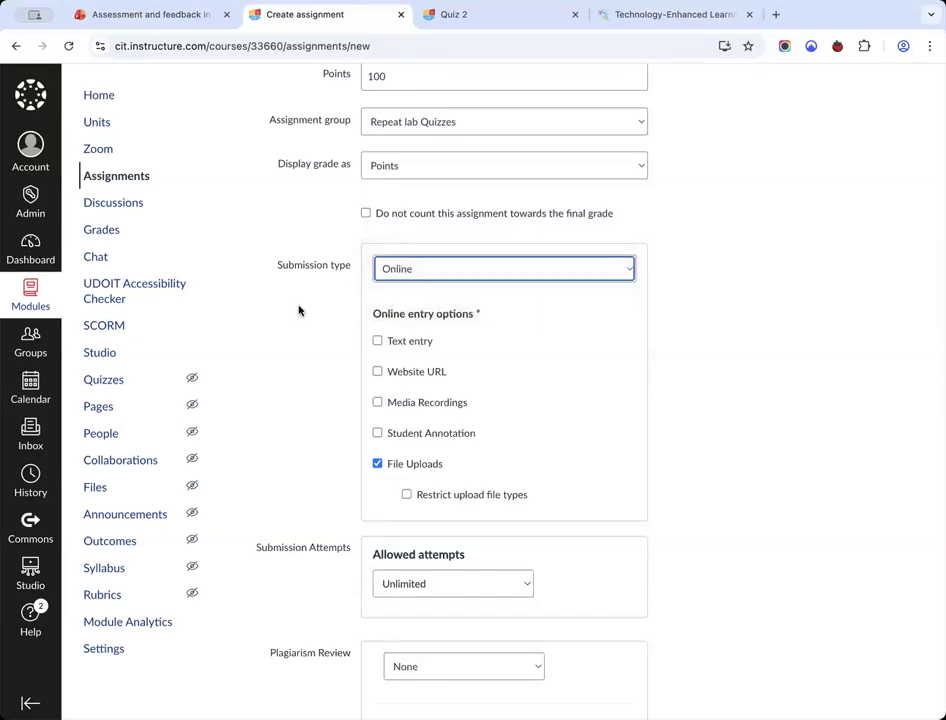
Try limiting the allowed submission attempts, and return the setting to Unlimited.
scroll(432, 260, up, 10)
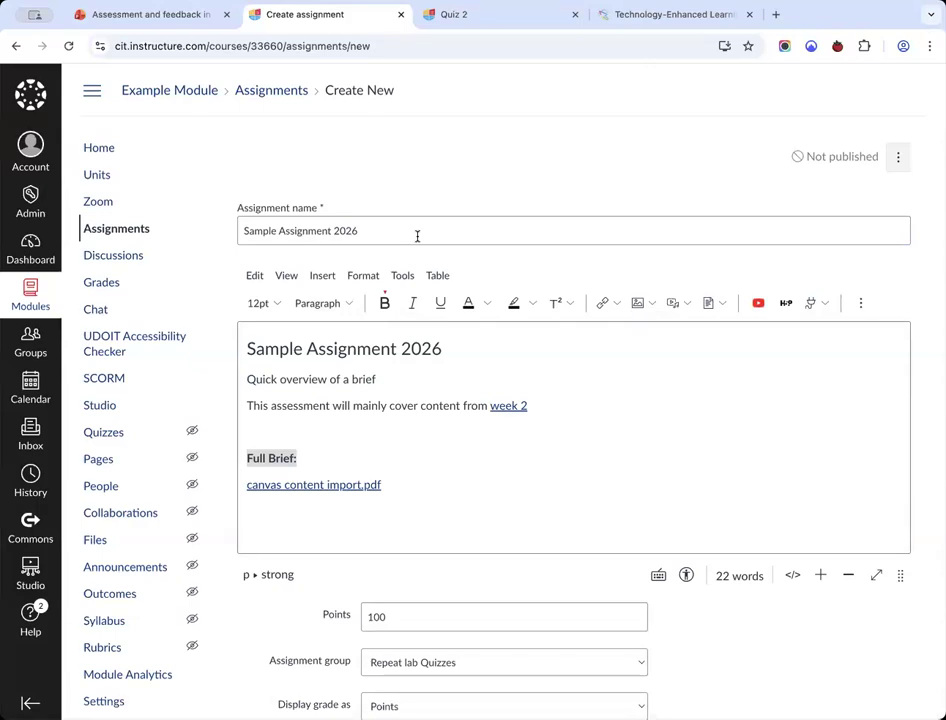
scroll(417, 236, down, 7)
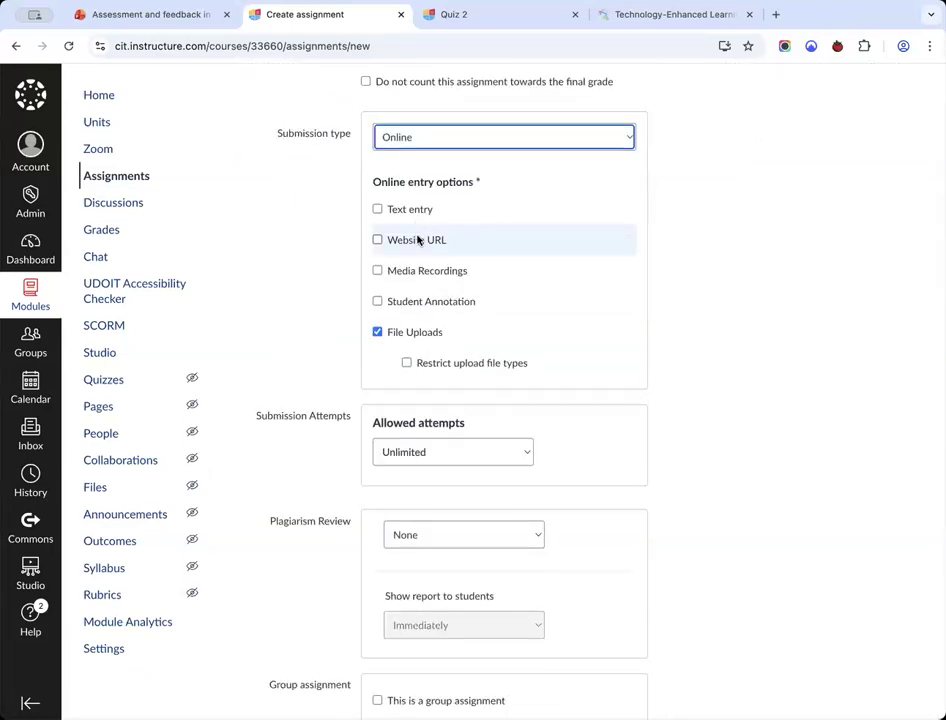
scroll(419, 331, down, 2)
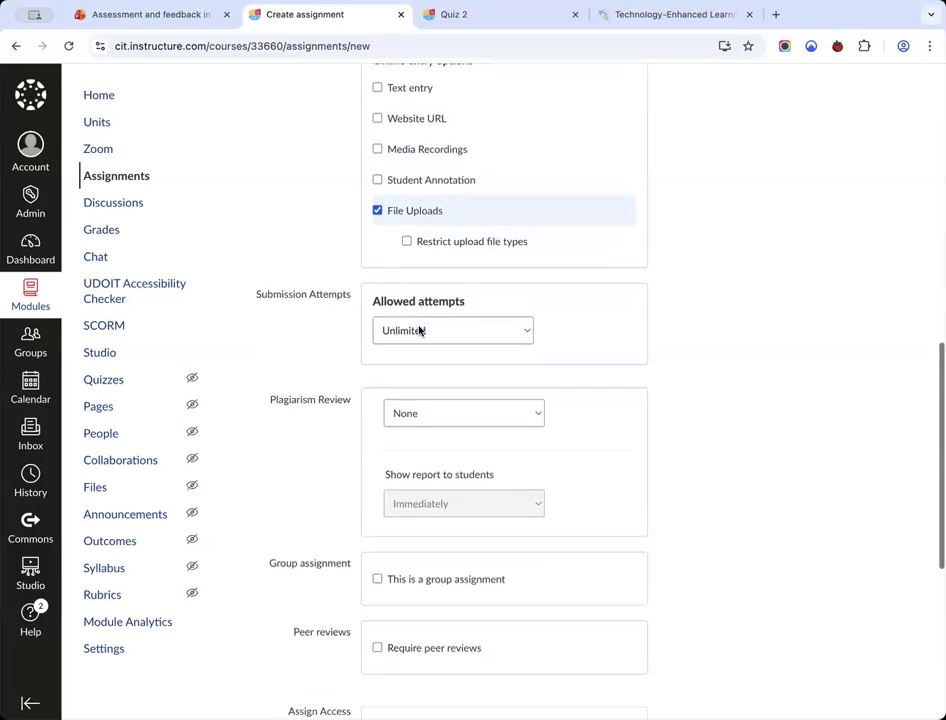
click(454, 332)
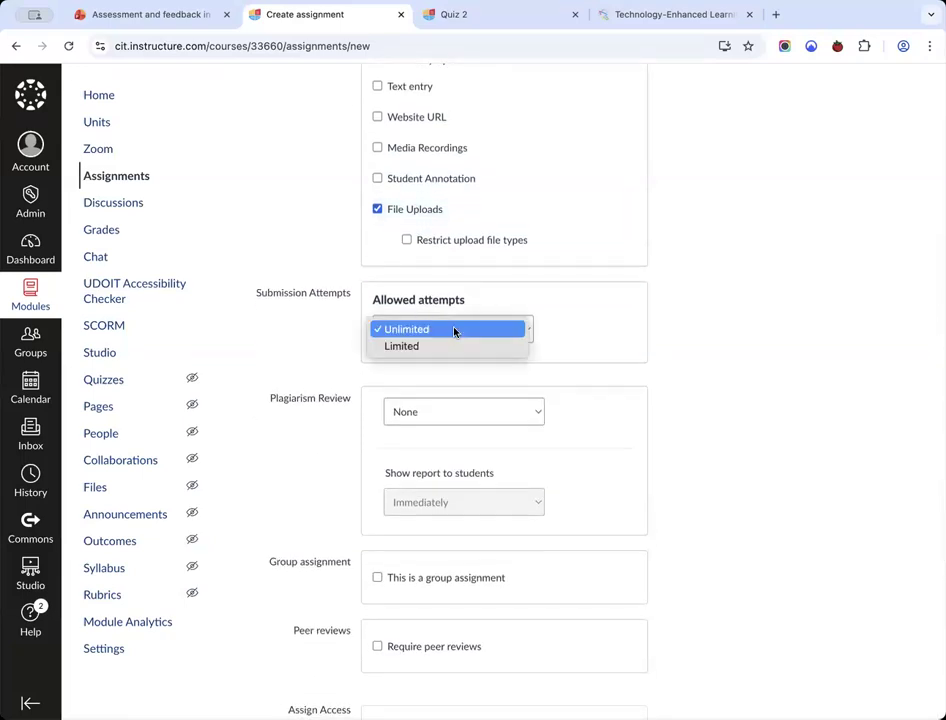
key(Escape)
click(452, 349)
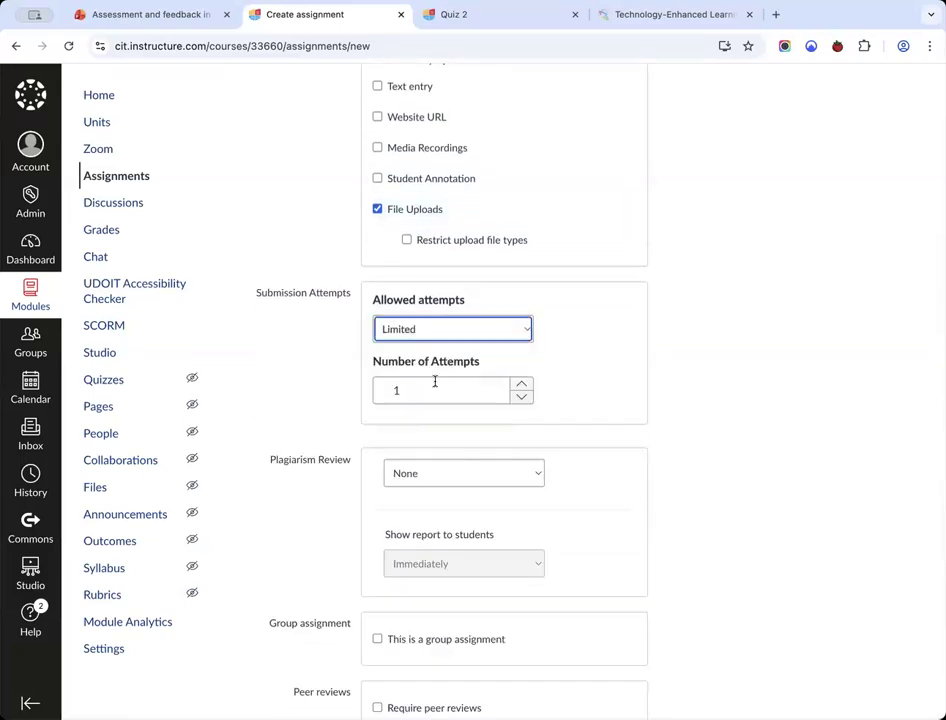
click(469, 331)
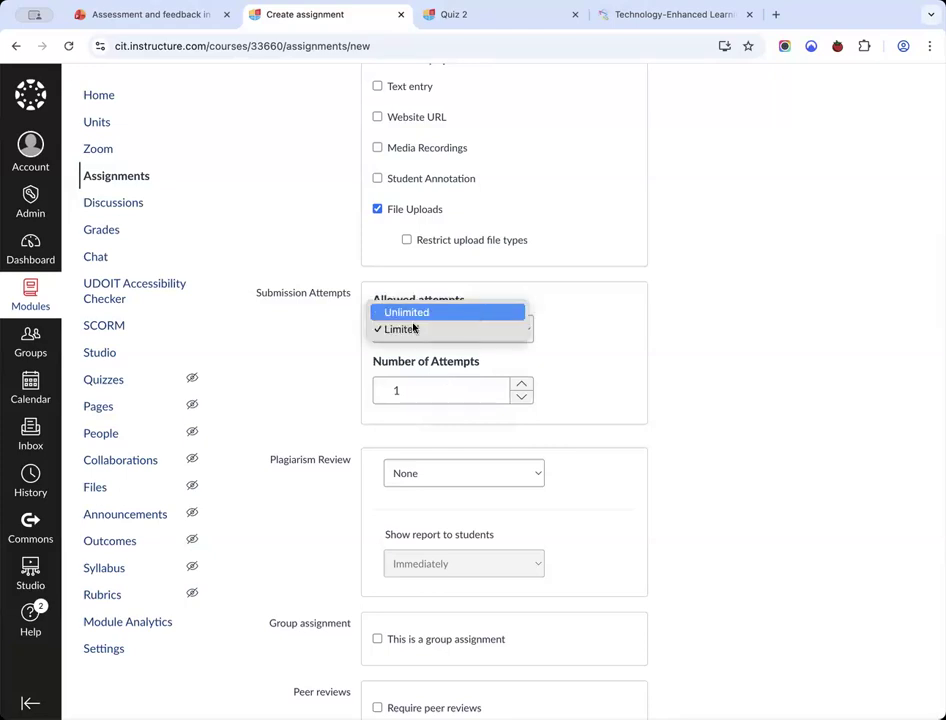
click(468, 313)
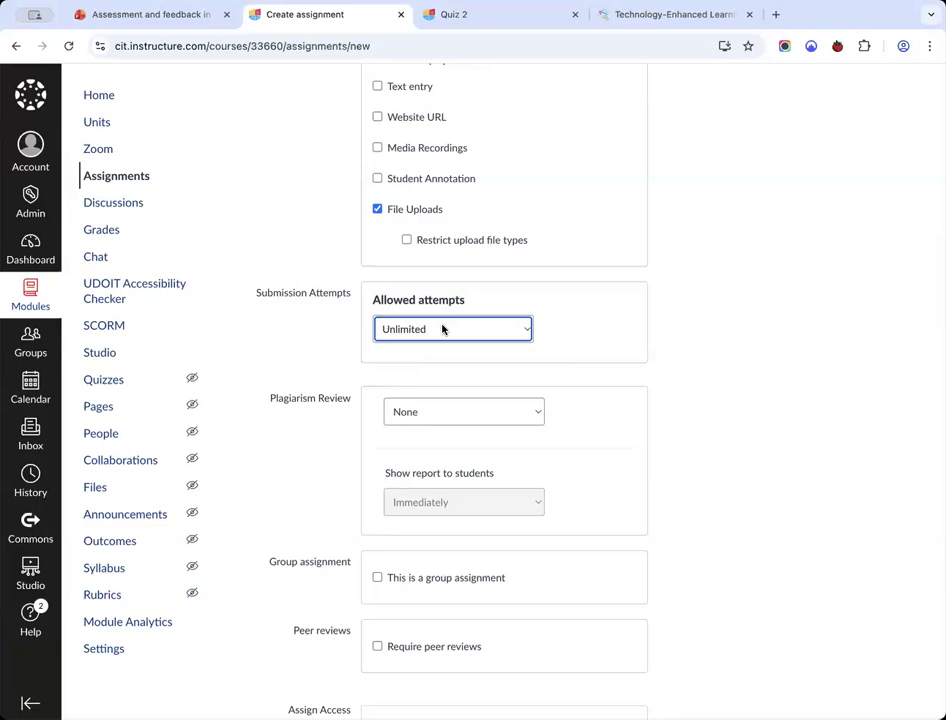
click(443, 329)
click(446, 349)
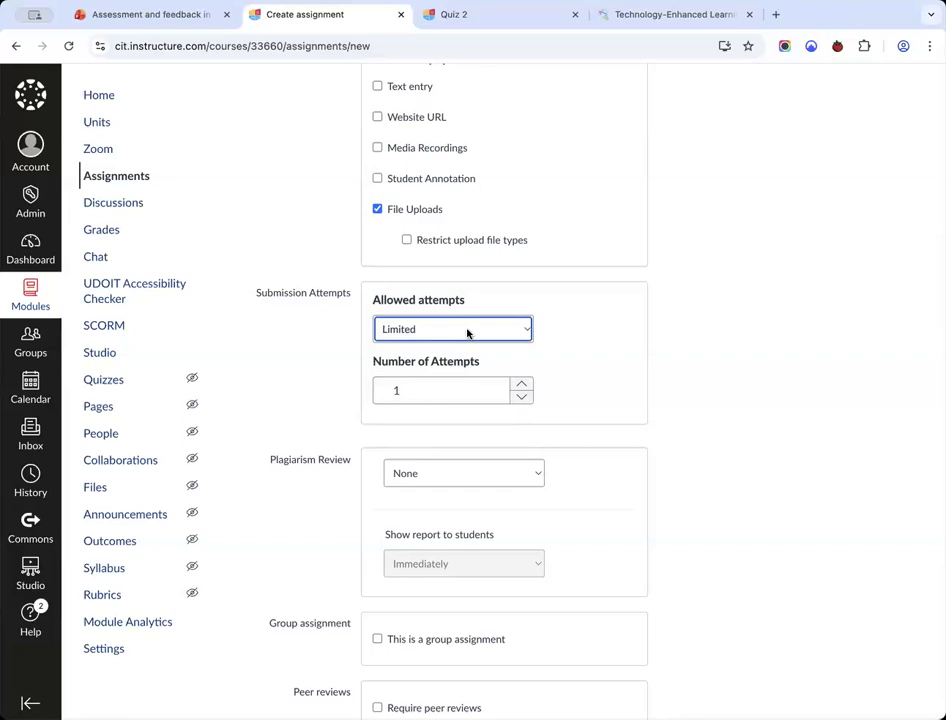
click(467, 333)
click(472, 314)
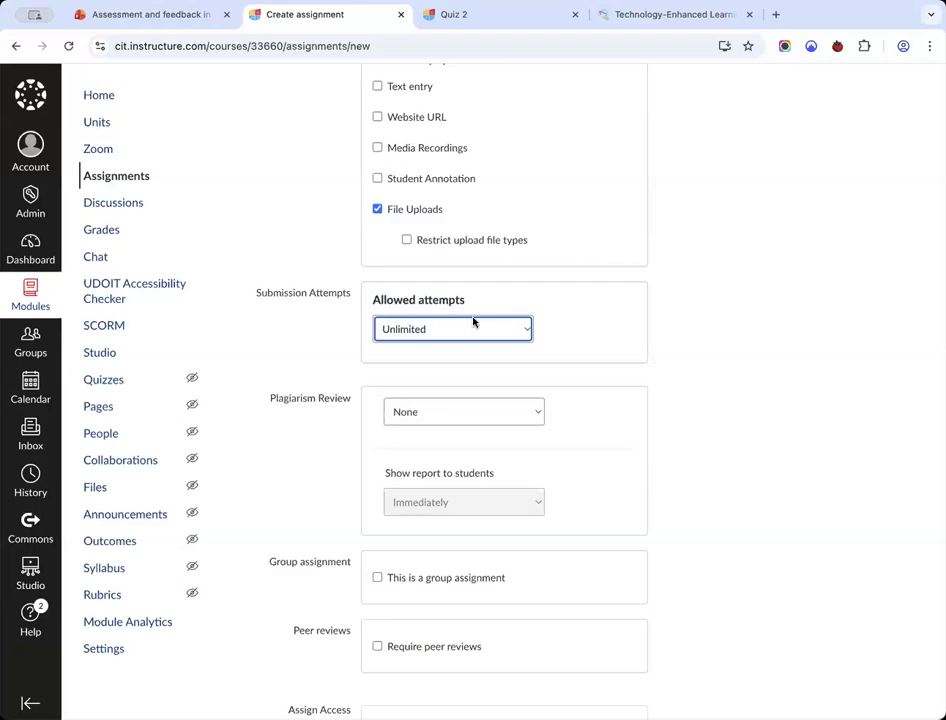
Examine the group assignment and peer review settings of the assignment.
scroll(472, 316, down, 2)
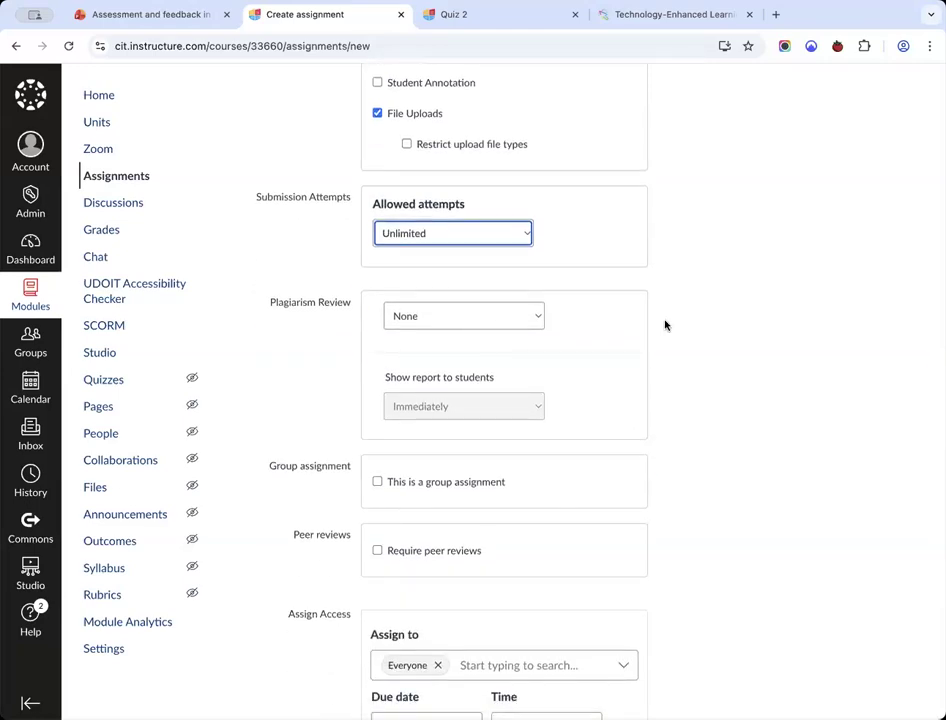
scroll(665, 324, down, 3)
scroll(665, 313, down, 2)
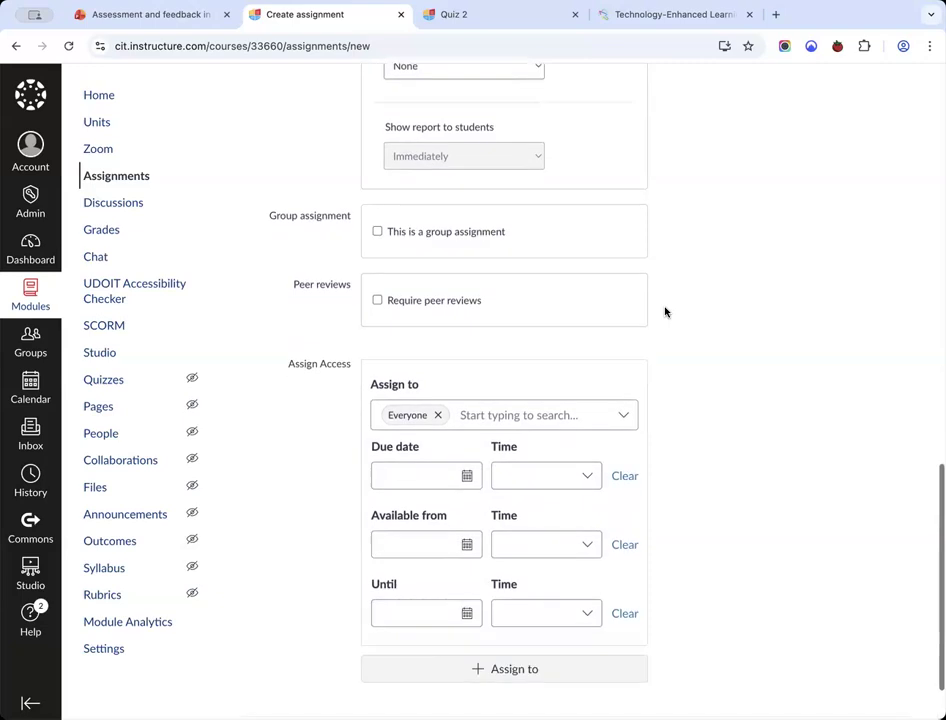
double_click(334, 207)
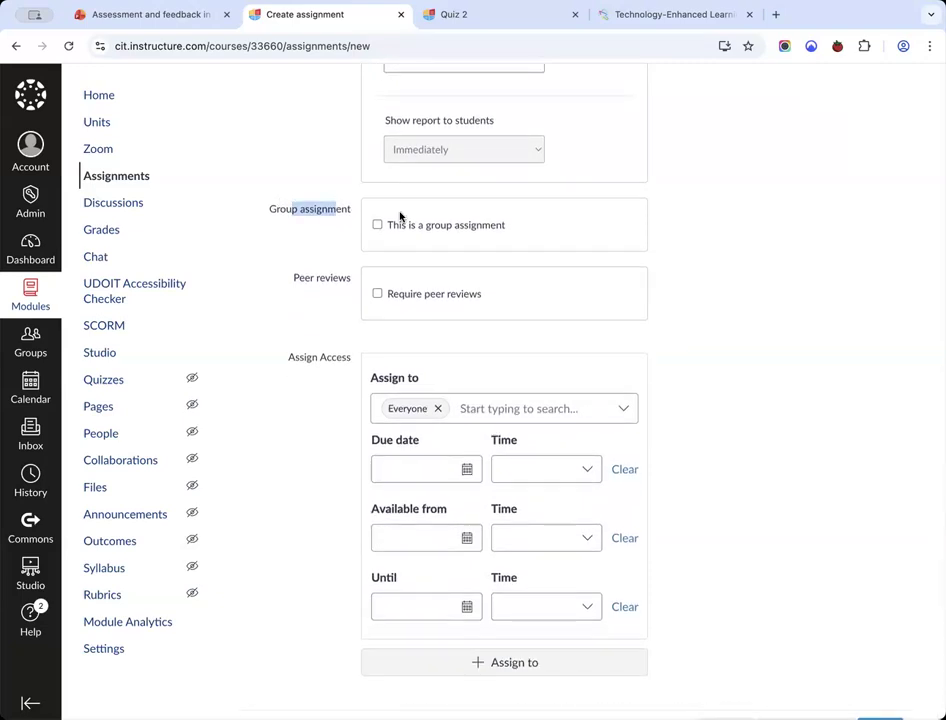
drag(295, 279, 348, 278)
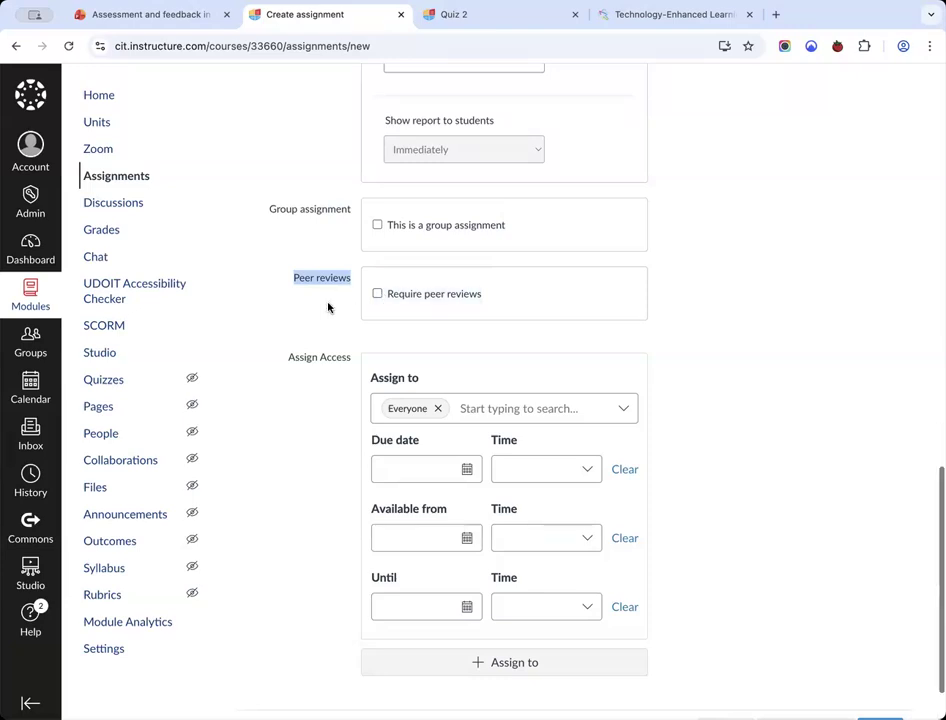
scroll(328, 307, down, 2)
drag(268, 141, 370, 247)
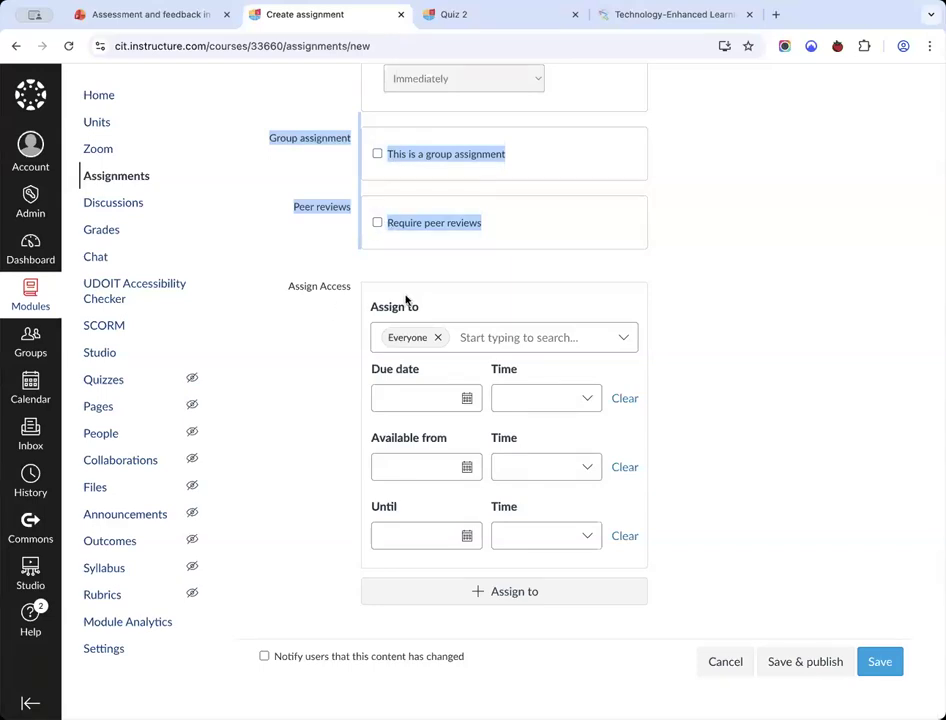
Set the due date for everyone to 31 Jan 2026 and the available-from date to 26 Jan 2026.
click(435, 398)
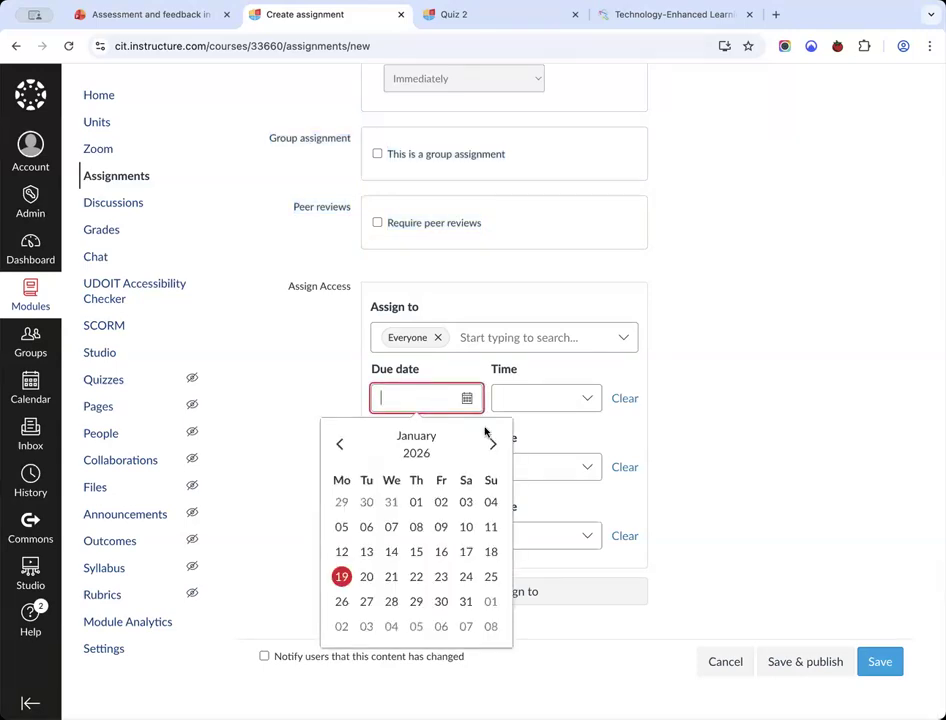
click(466, 601)
click(701, 393)
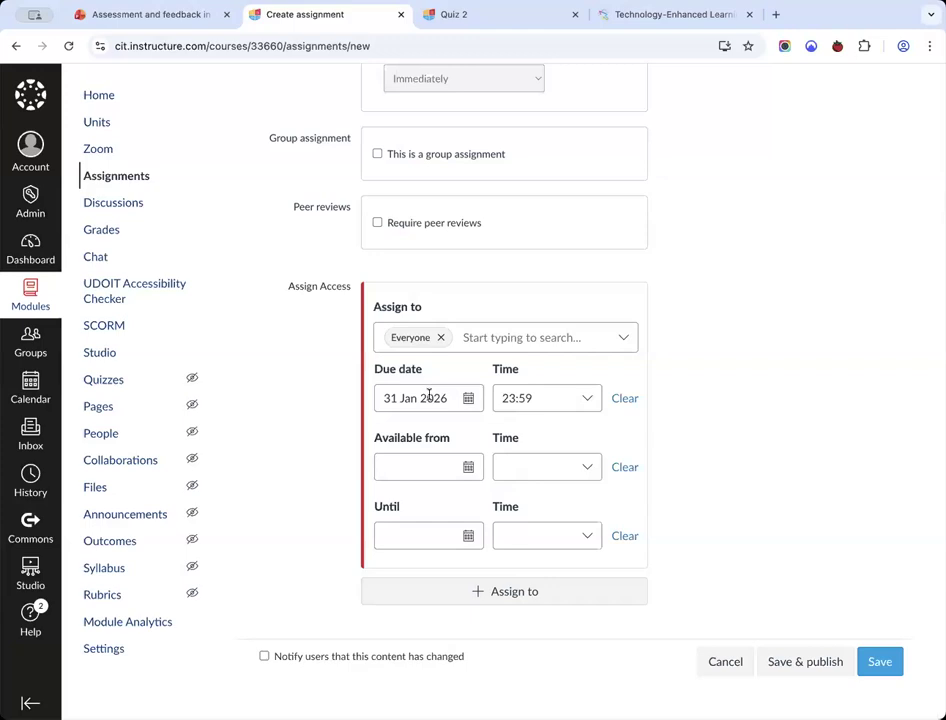
click(432, 470)
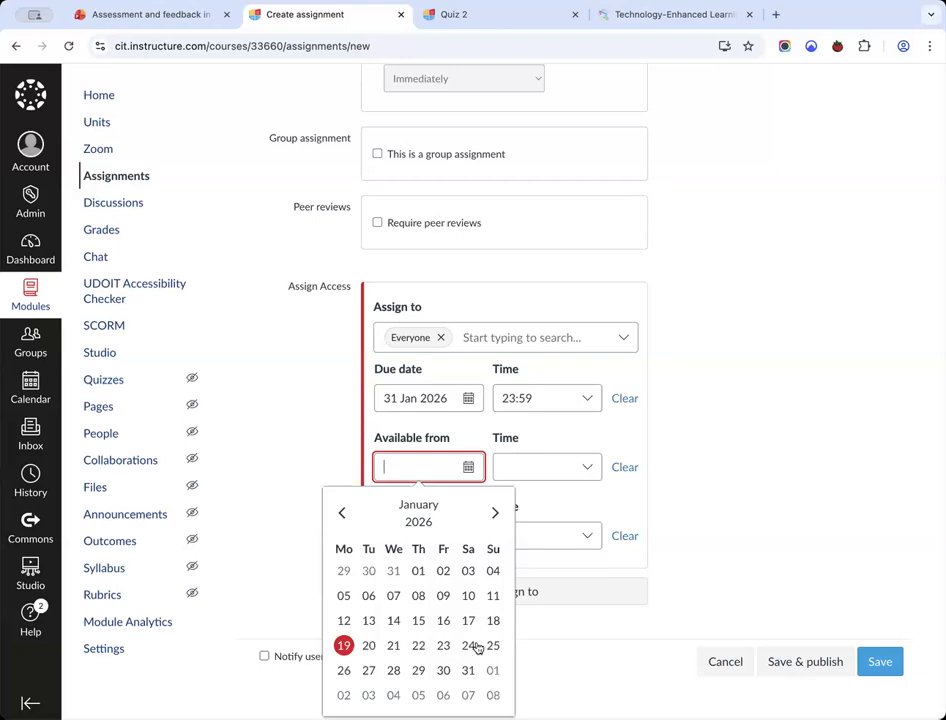
click(345, 670)
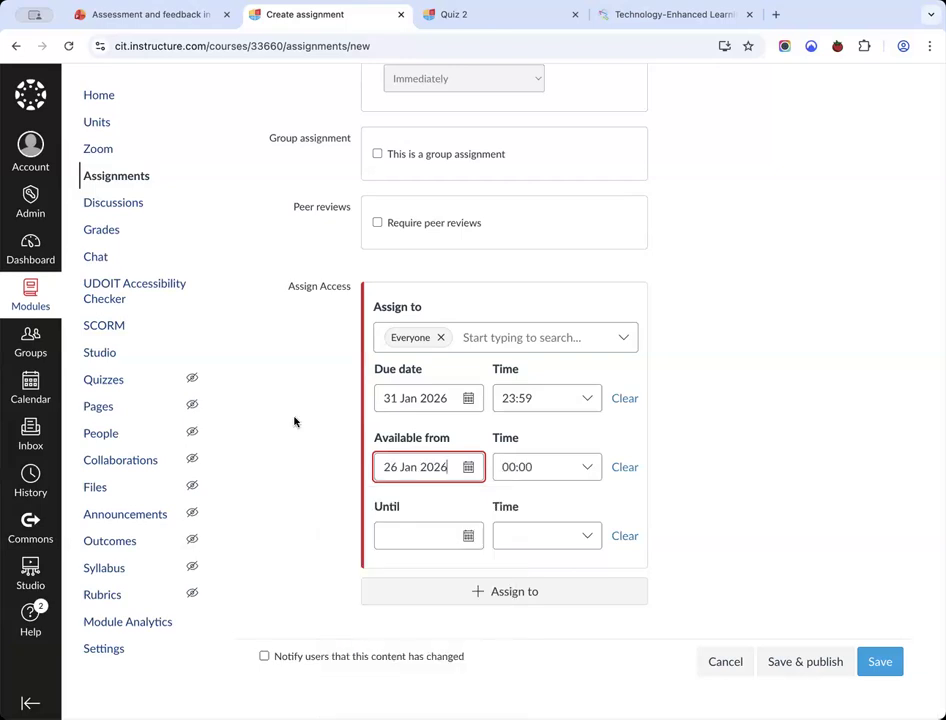
Set the until date for everyone to 16 Feb 2026.
click(417, 535)
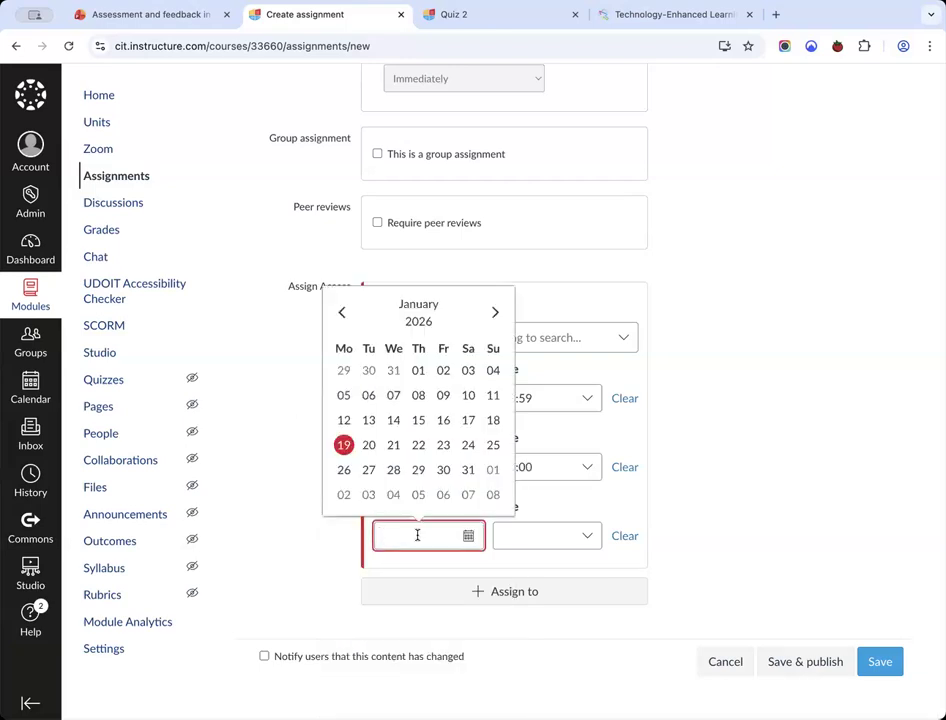
click(494, 313)
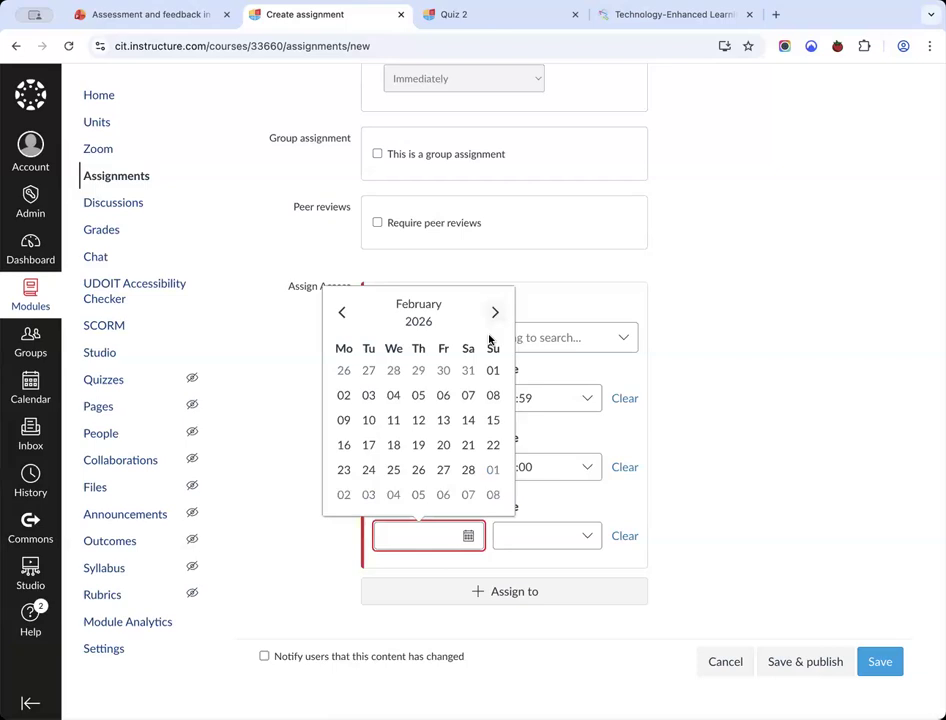
click(346, 449)
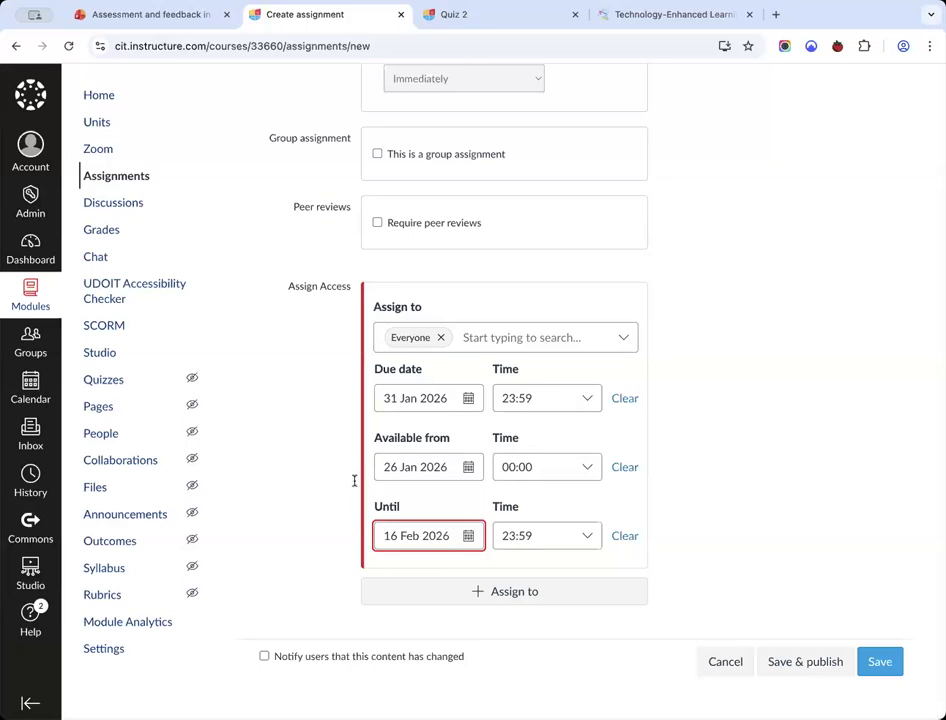
Clear the available-from and until dates for everyone, keeping only the due date.
click(435, 462)
double_click(435, 462)
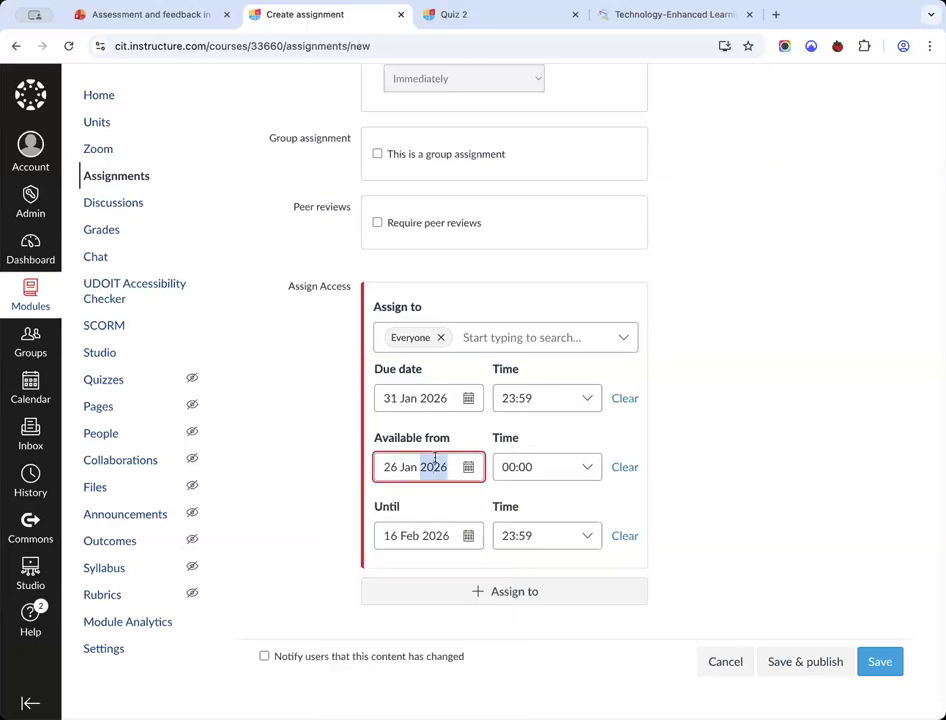
key(super+a)
key(BackSpace)
click(335, 451)
click(422, 534)
key(super+a)
key(BackSpace)
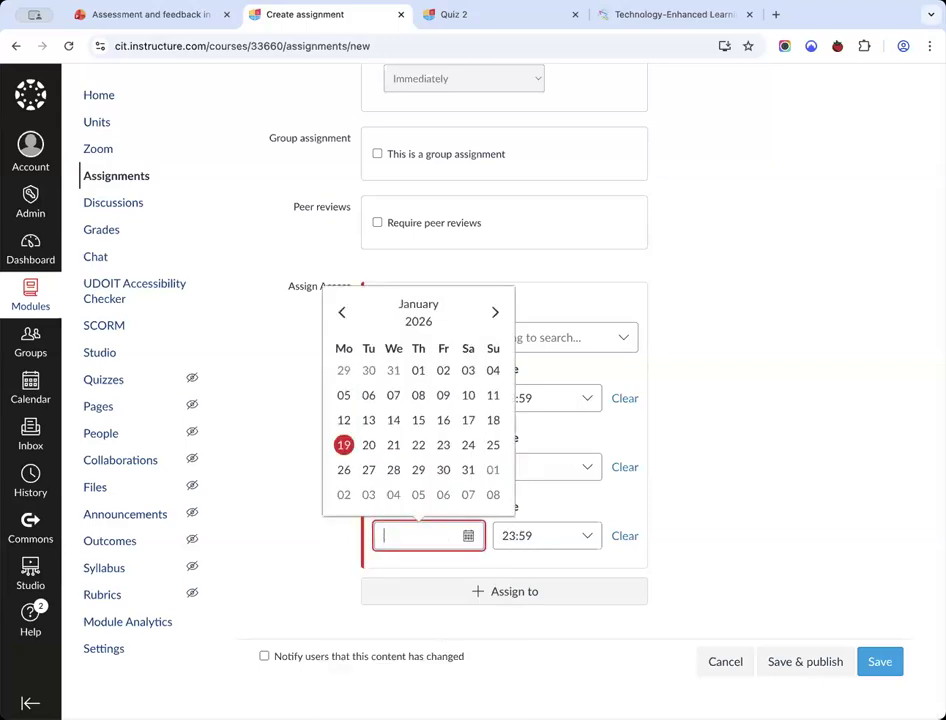
key(Escape)
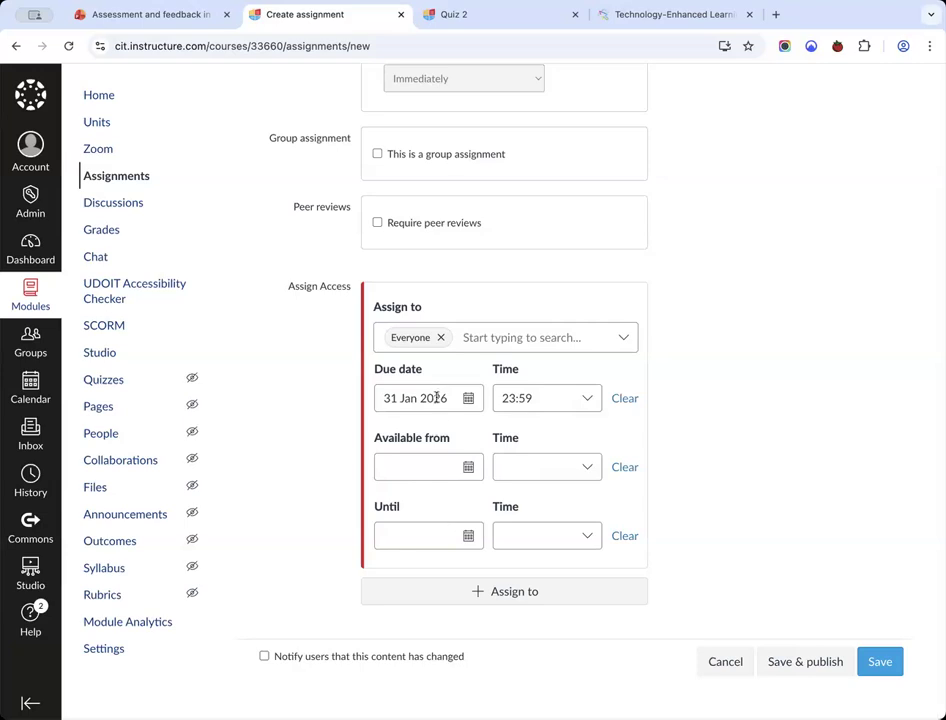
Try an until date of 1 Feb 2026 for everyone, and clear it again.
click(420, 475)
click(313, 473)
click(405, 536)
click(493, 469)
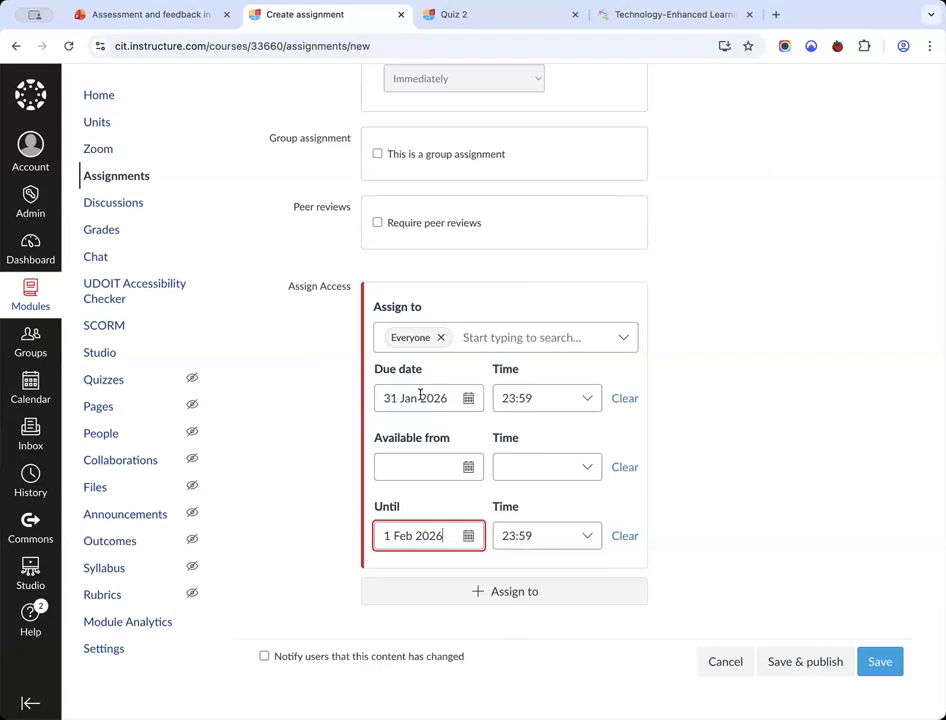
triple_click(405, 531)
key(BackSpace)
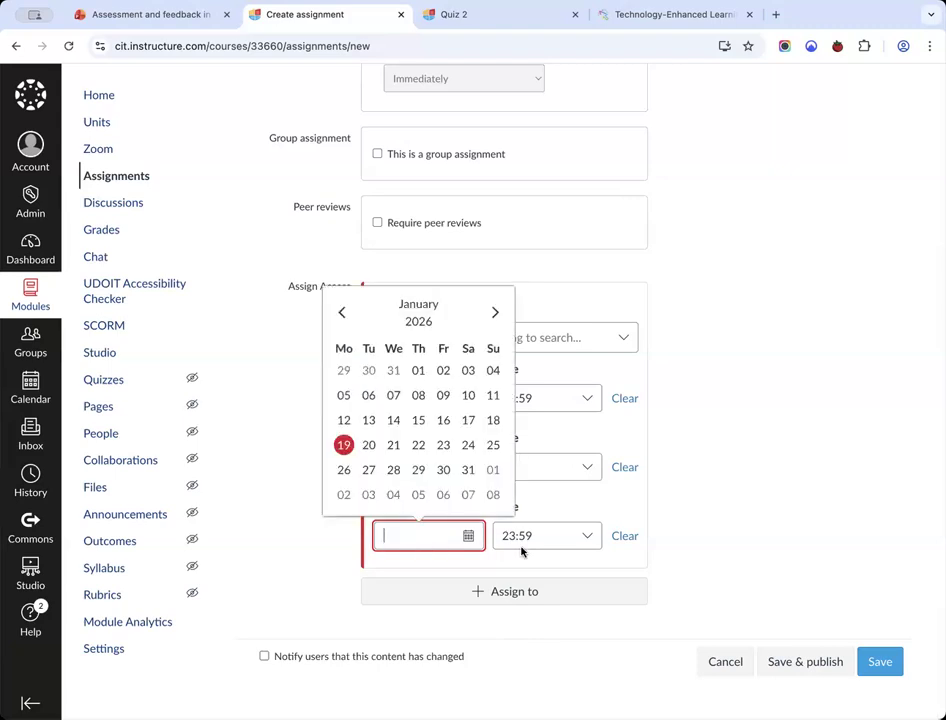
key(Tab)
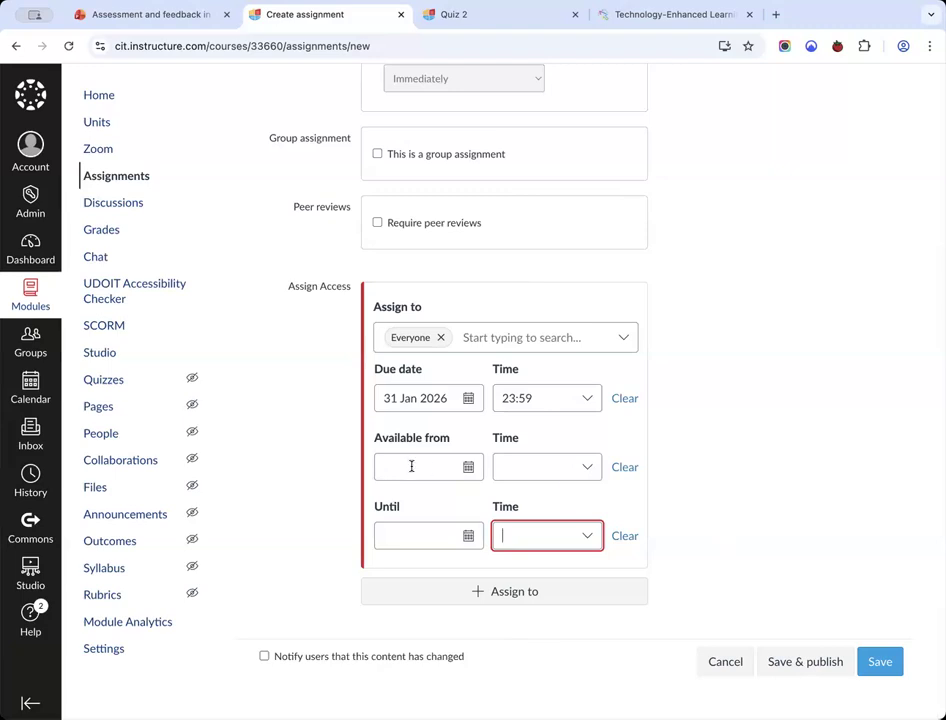
click(335, 370)
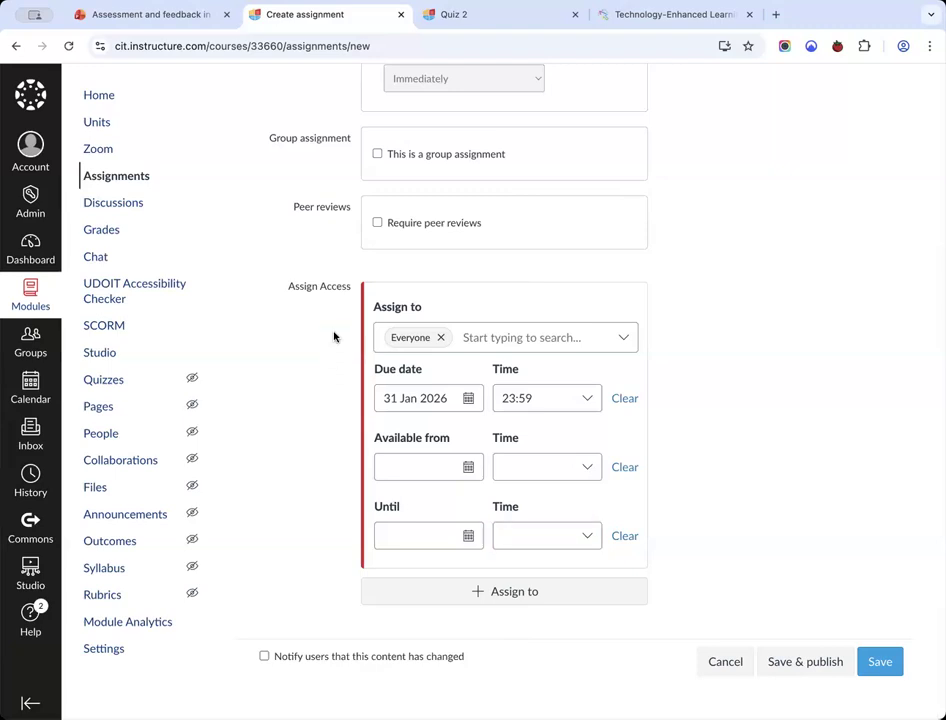
click(418, 307)
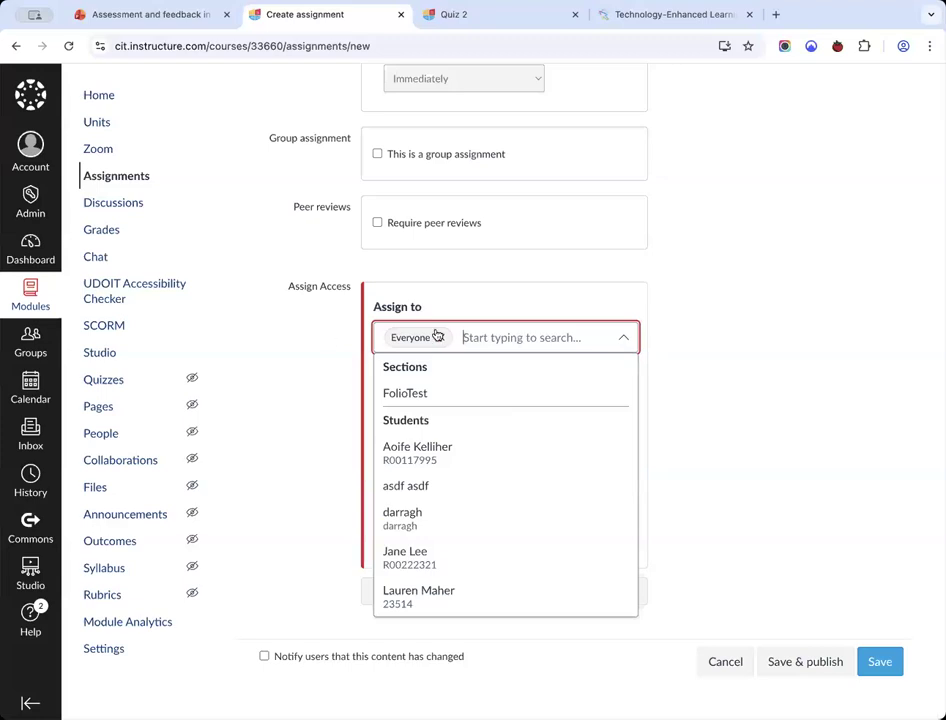
click(487, 340)
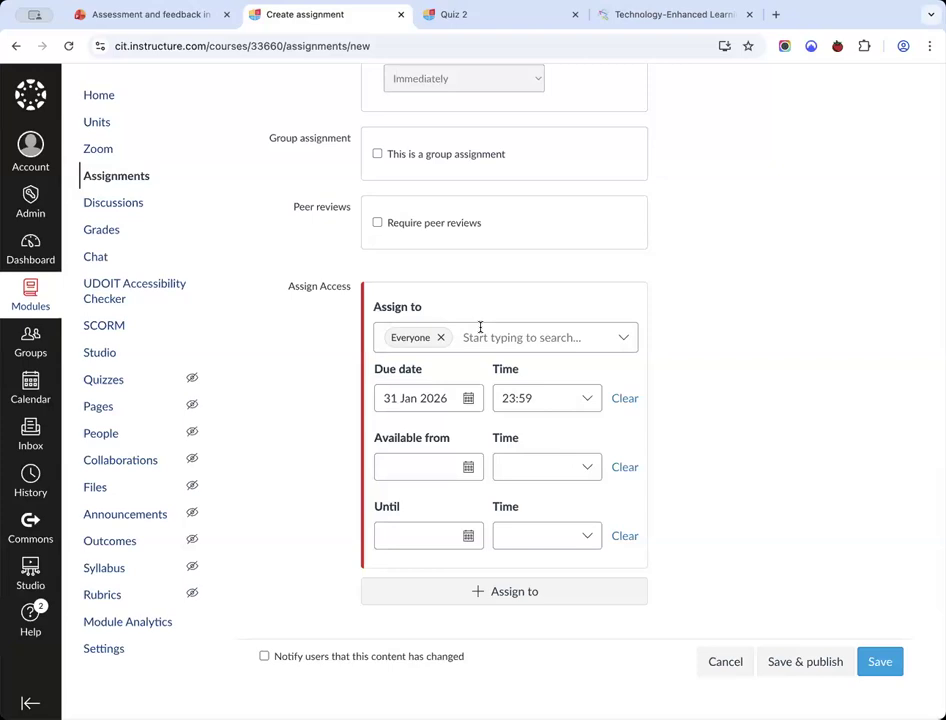
click(404, 400)
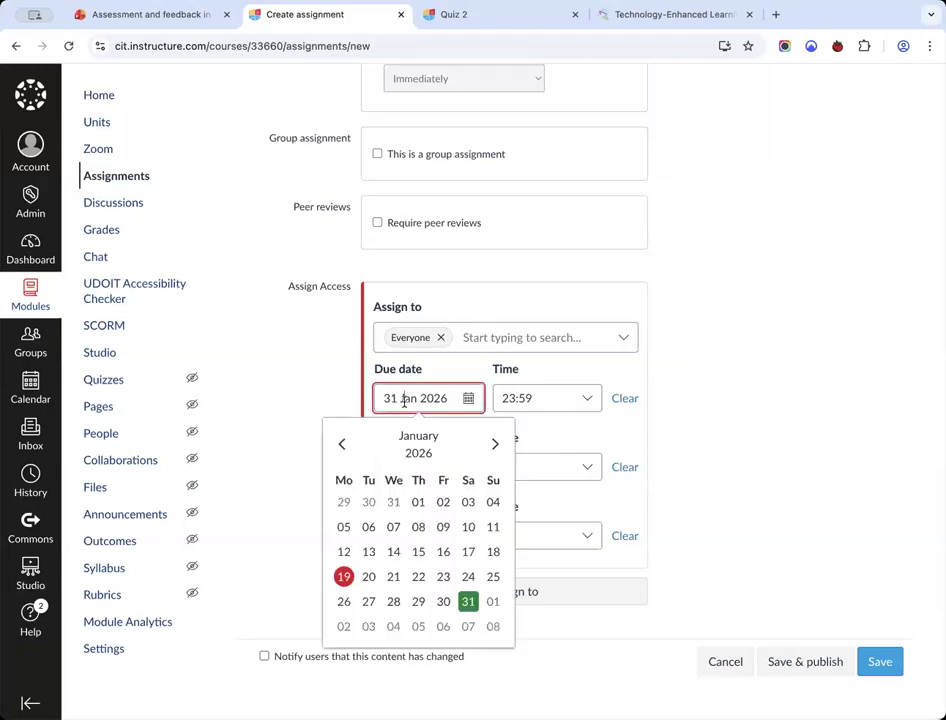
click(337, 396)
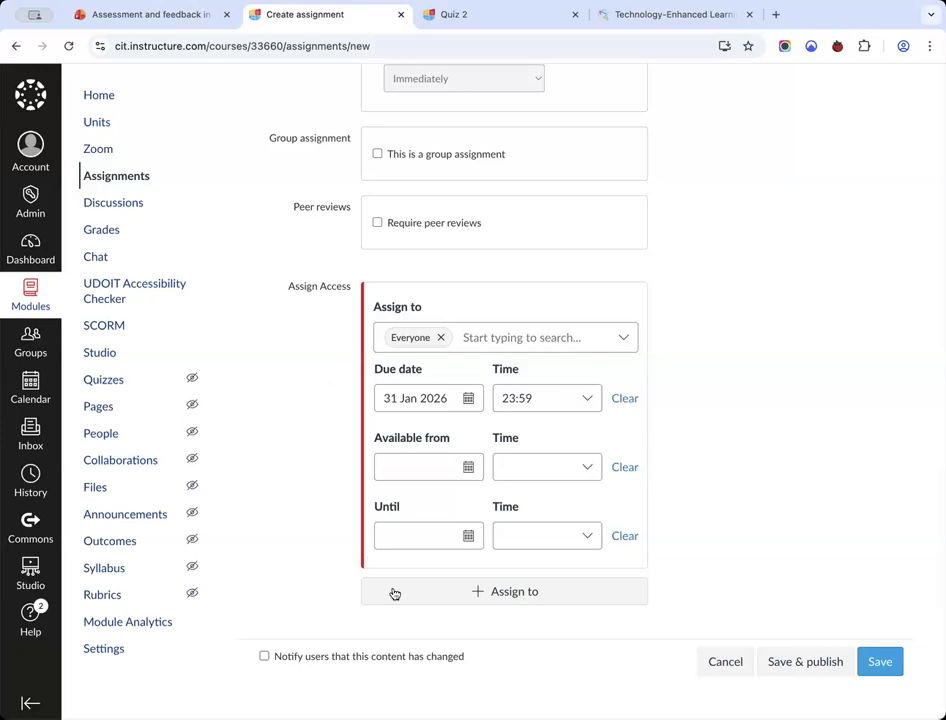
Add a separate access entry for one individual student with a due date of 7 Feb 2026.
click(519, 592)
scroll(500, 540, down, 3)
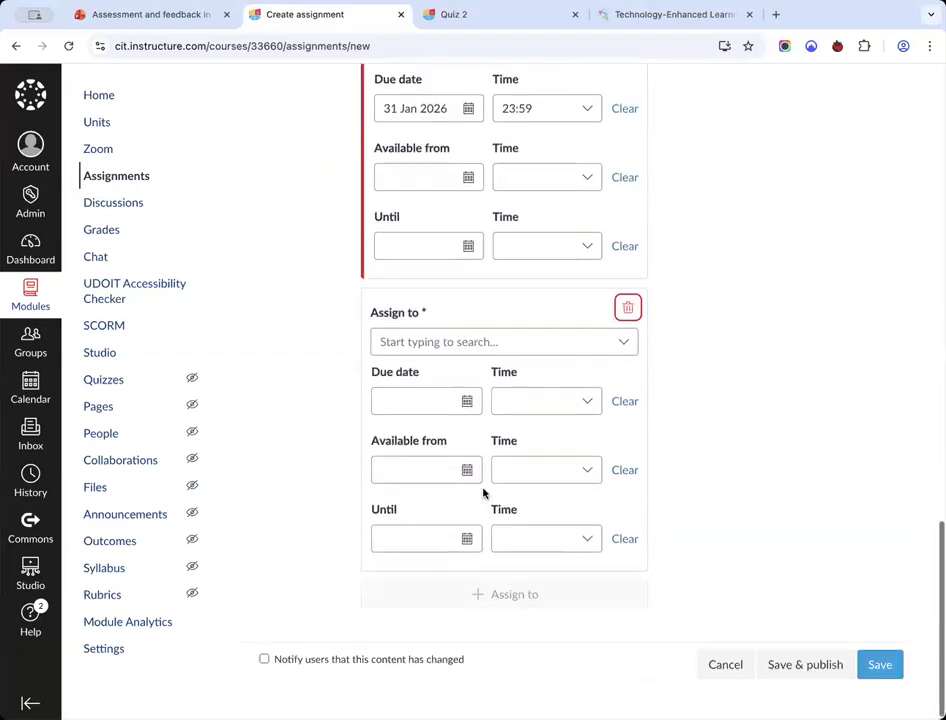
click(452, 343)
text(darra)
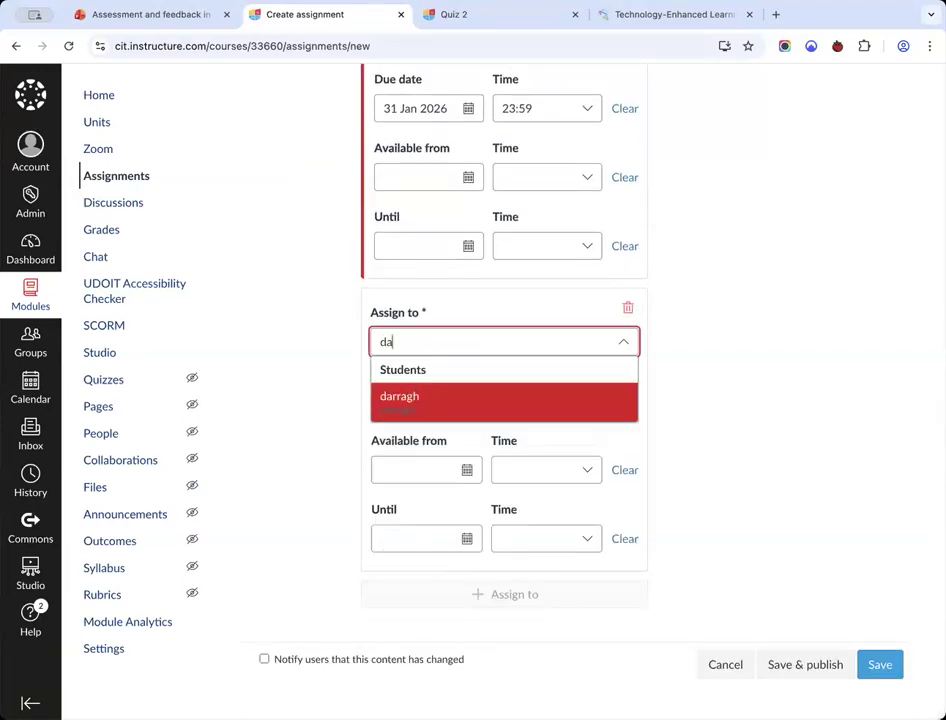
click(460, 398)
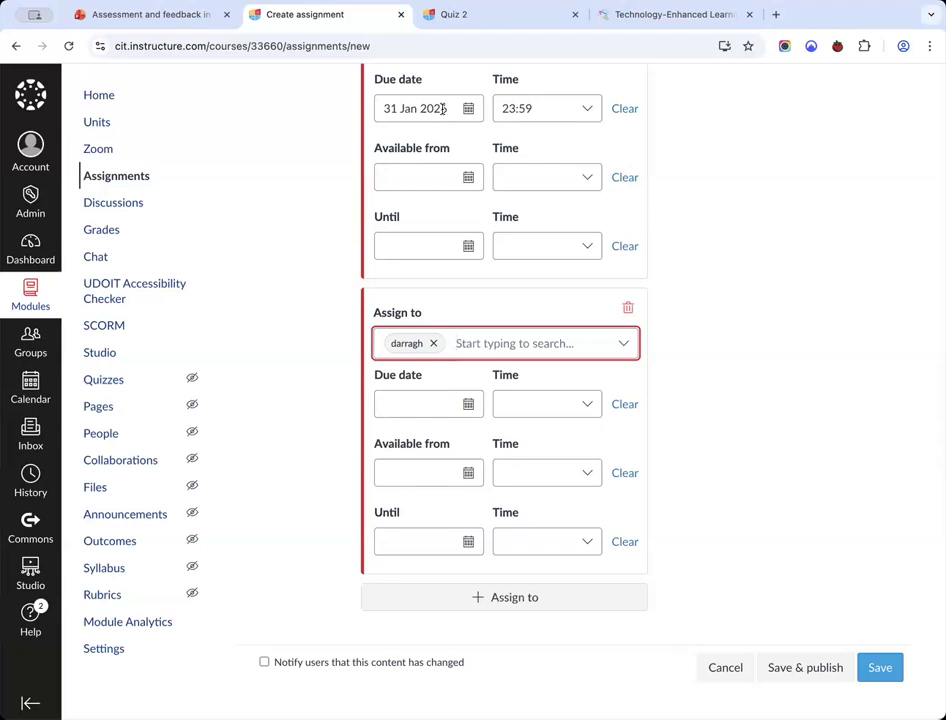
click(433, 401)
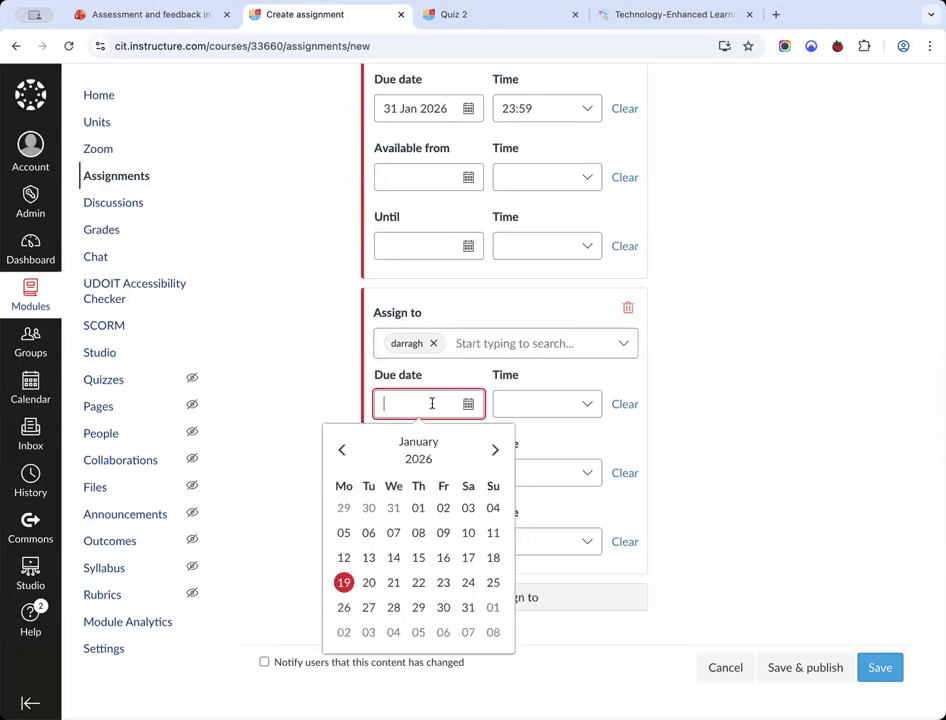
click(470, 633)
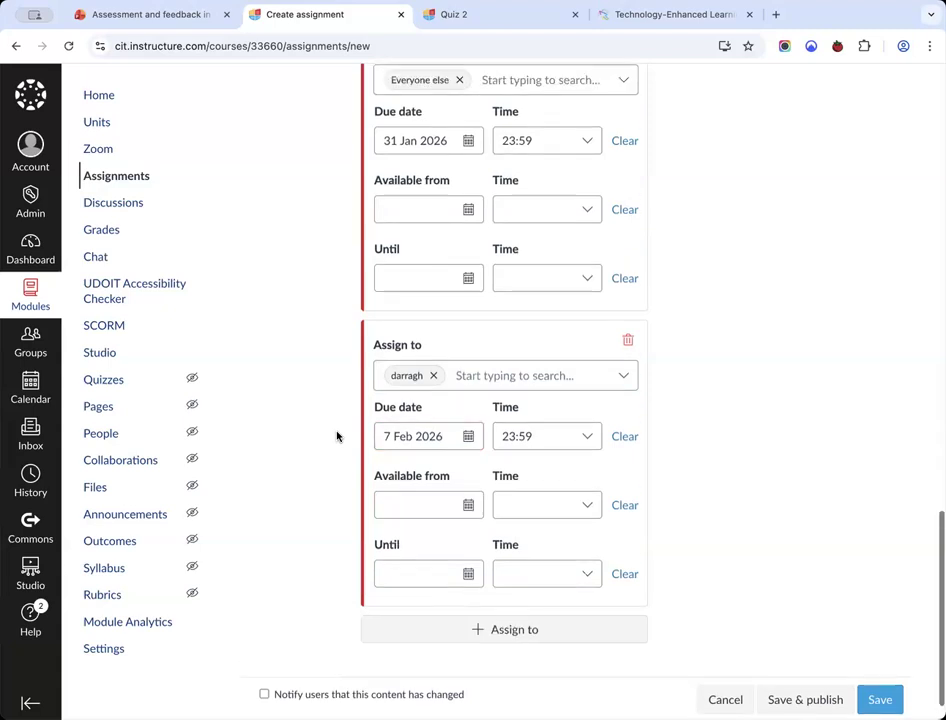
Review the due dates for everyone else and the individual student, and save and publish the assignment.
scroll(445, 488, up, 2)
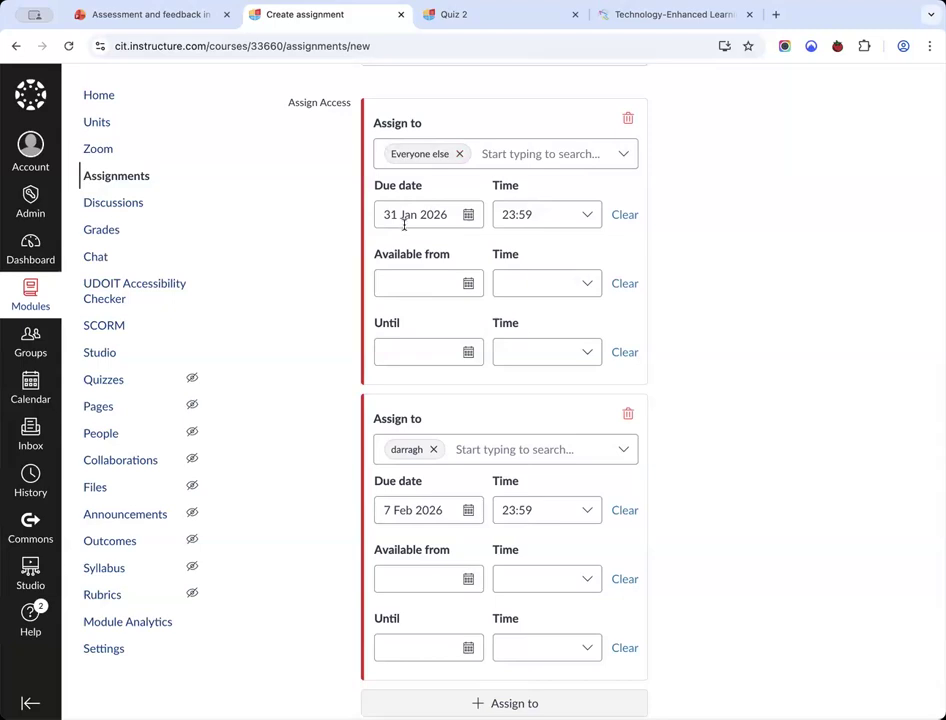
scroll(809, 494, down, 1)
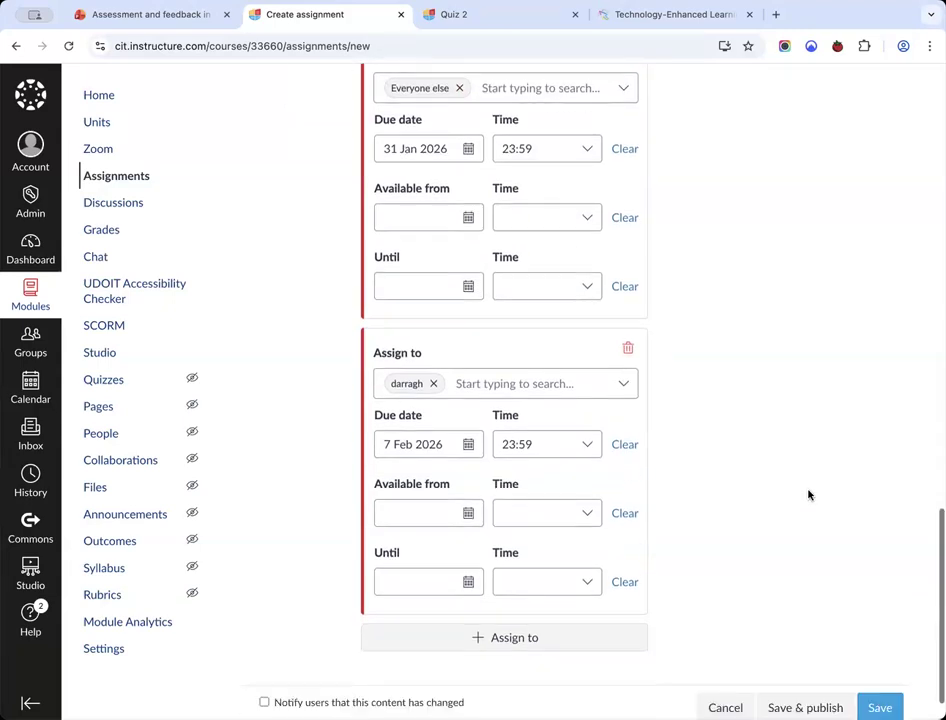
scroll(809, 494, down, 1)
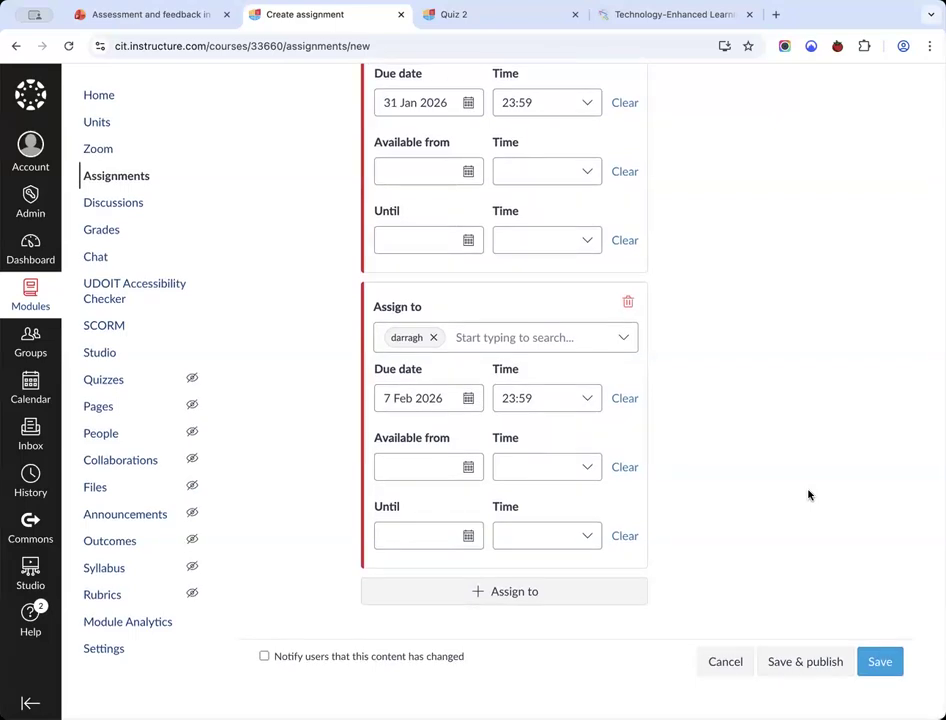
click(788, 660)
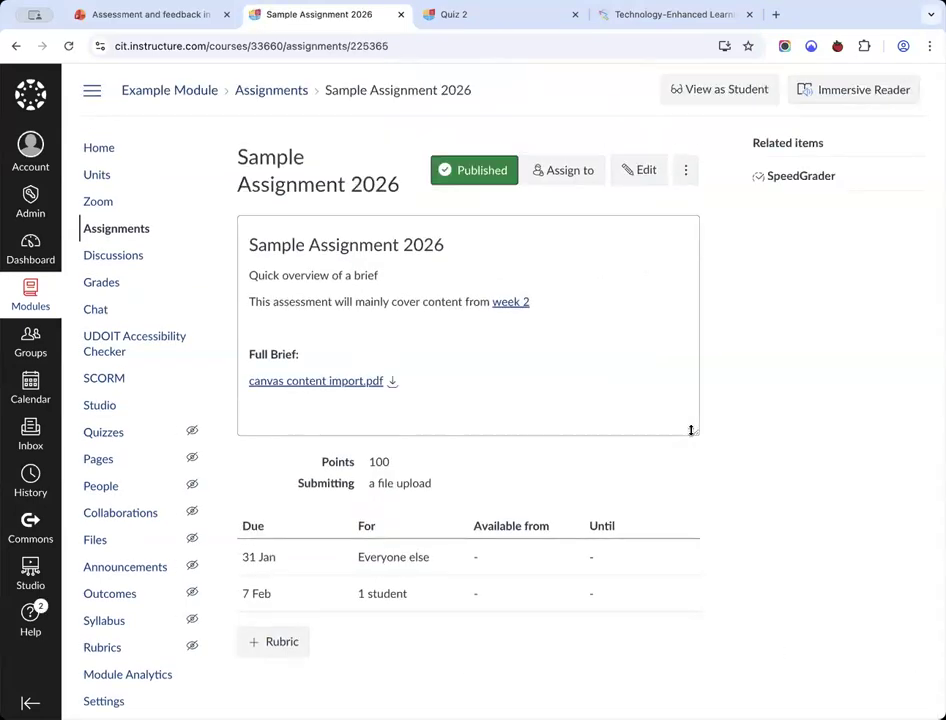
View the published assignment as a student and check its week 2 link and the canvas content import.pdf brief.
scroll(690, 430, down, 1)
scroll(690, 430, up, 1)
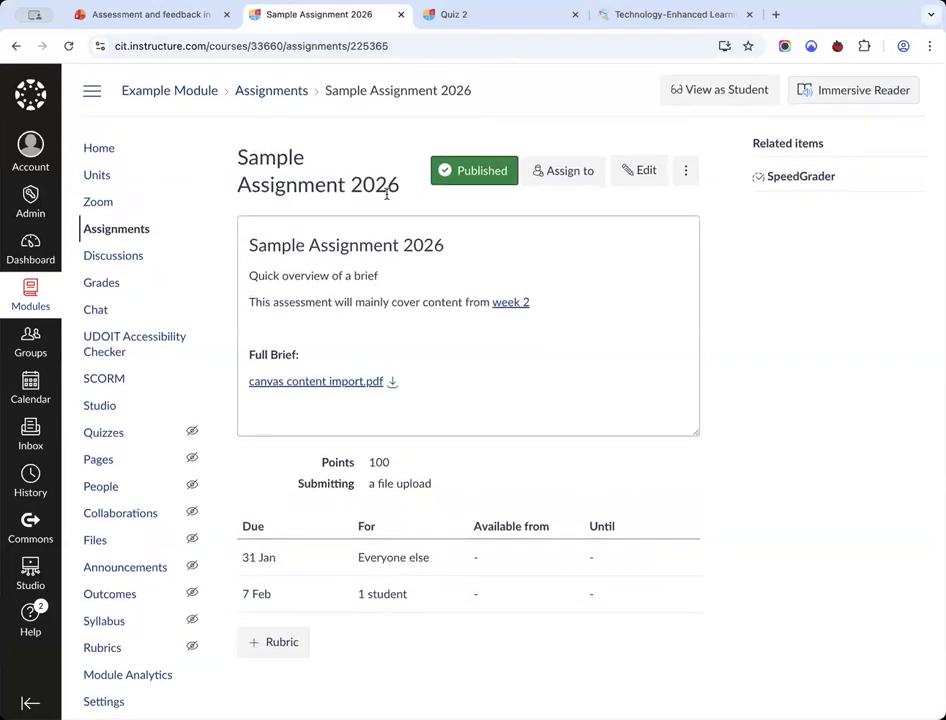
click(708, 97)
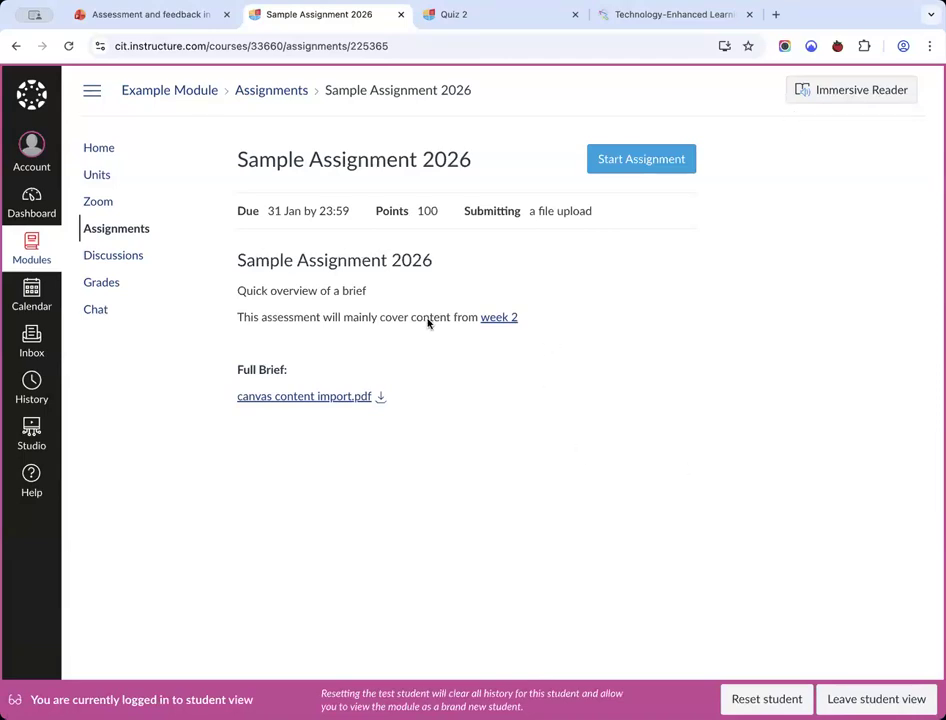
super+click(493, 317)
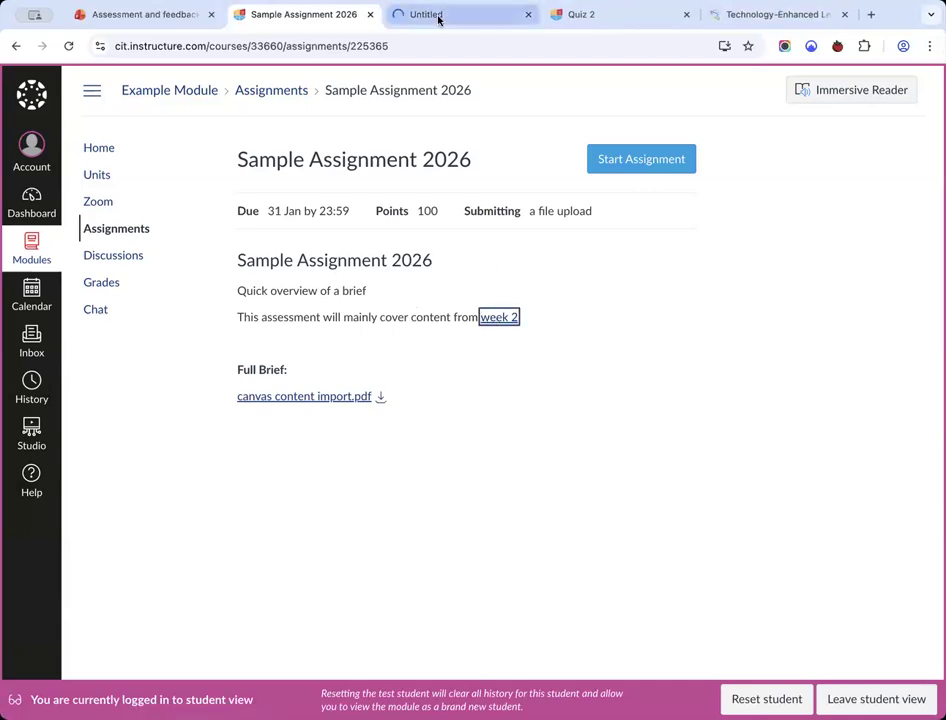
click(437, 15)
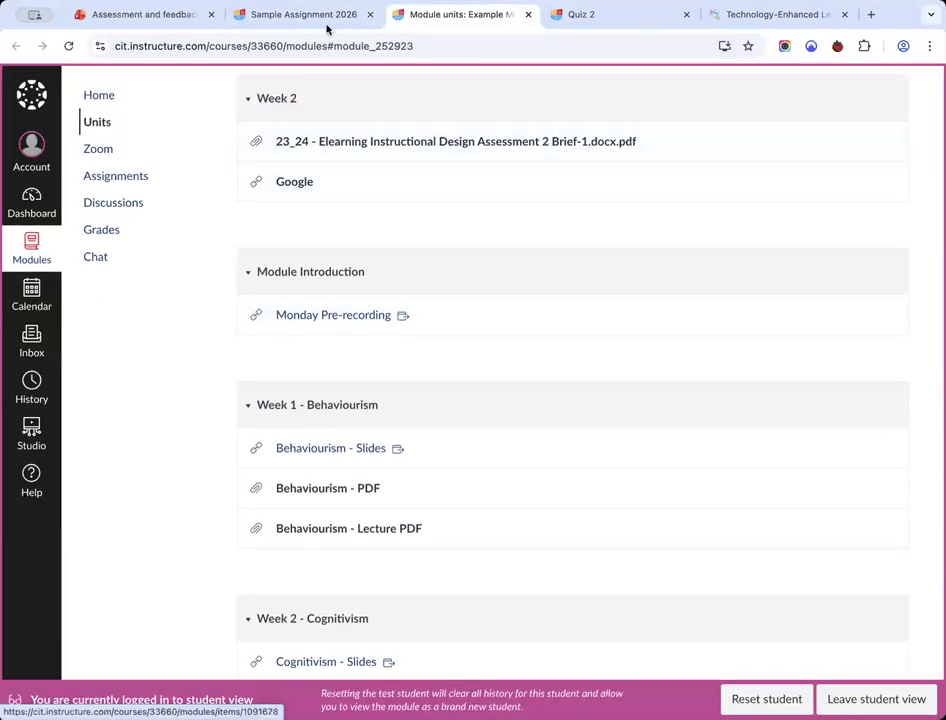
click(322, 16)
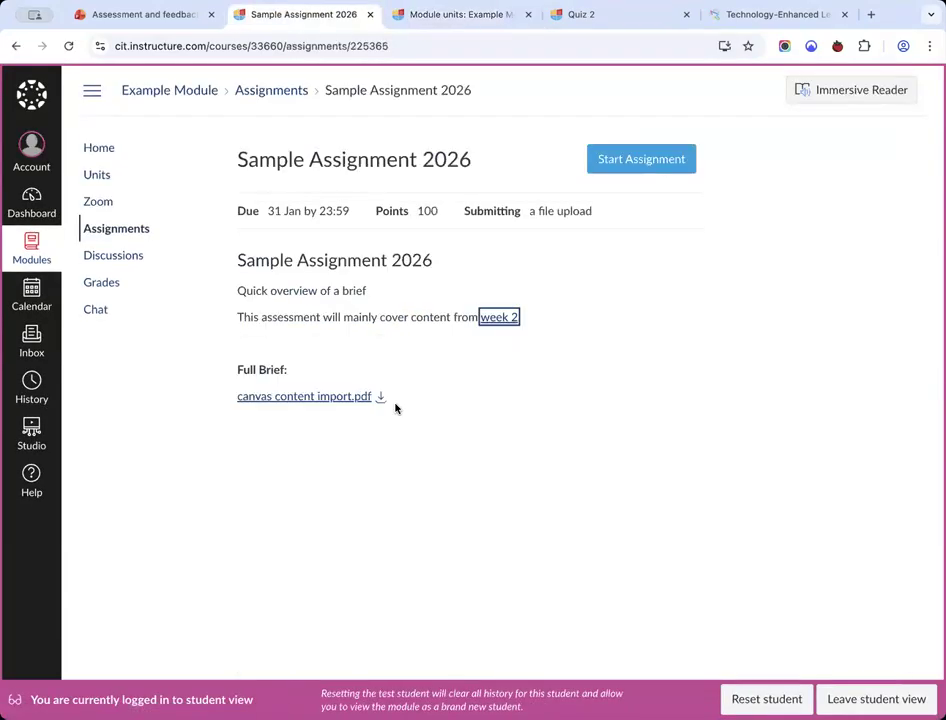
click(329, 400)
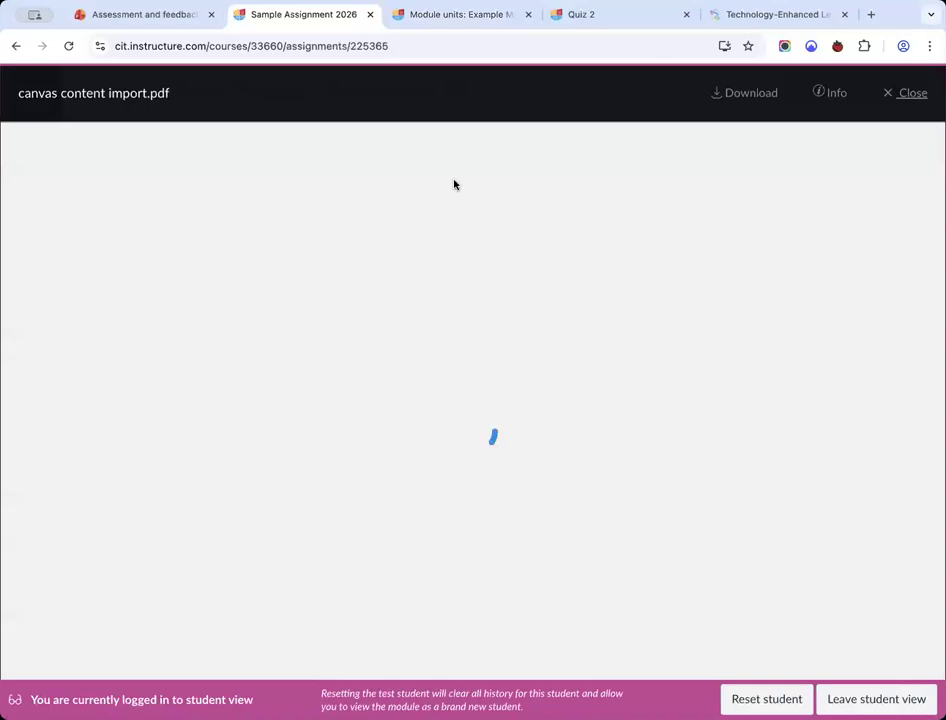
click(902, 94)
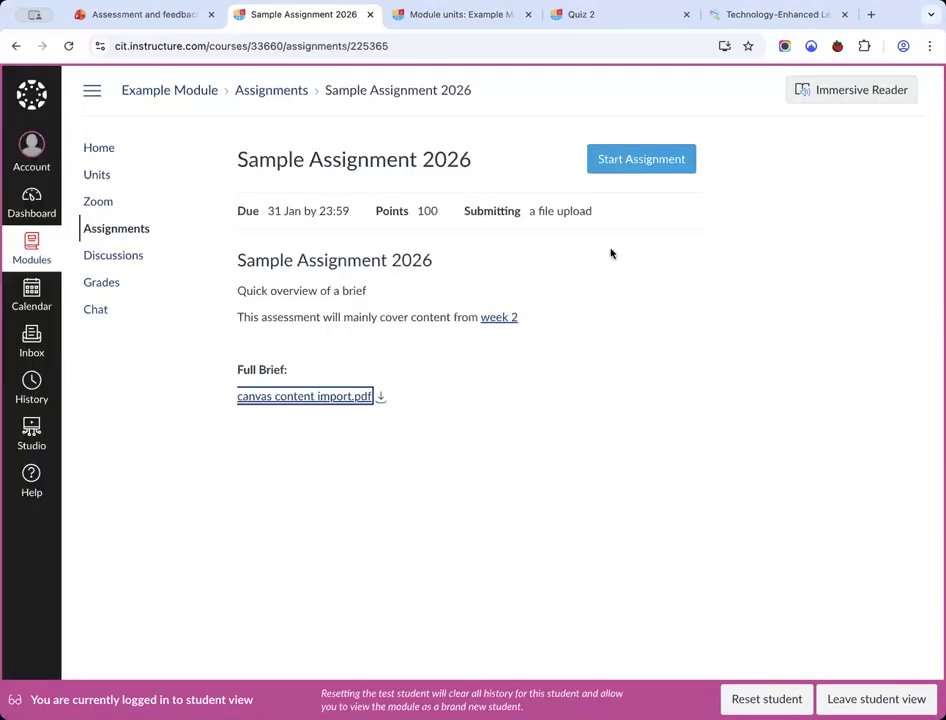
Start the assignment as the test student and attach canvas content import.pdf as the file upload.
click(641, 160)
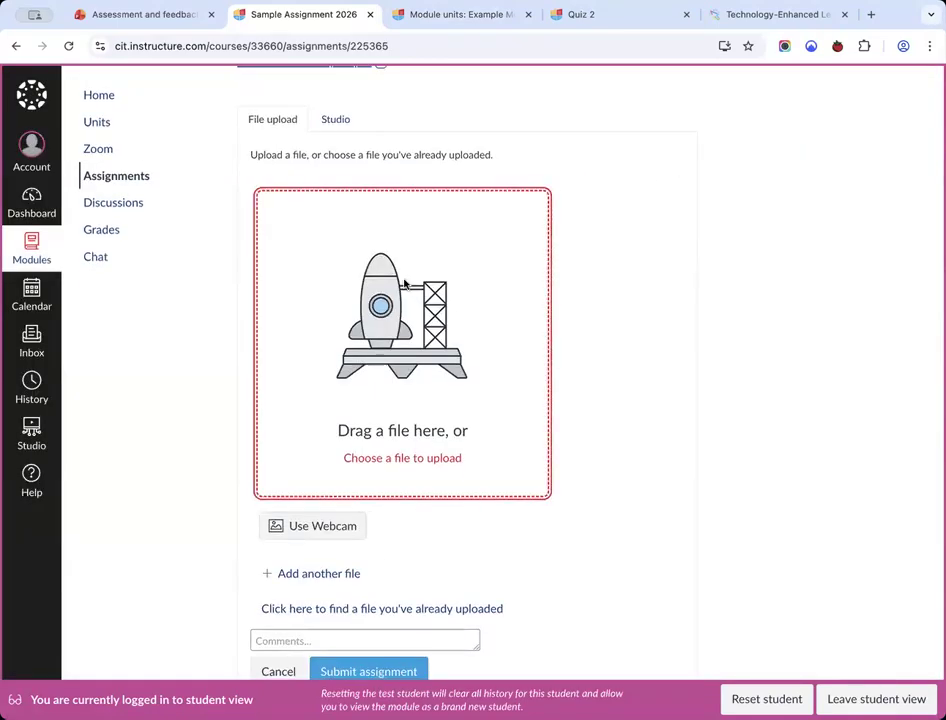
click(405, 285)
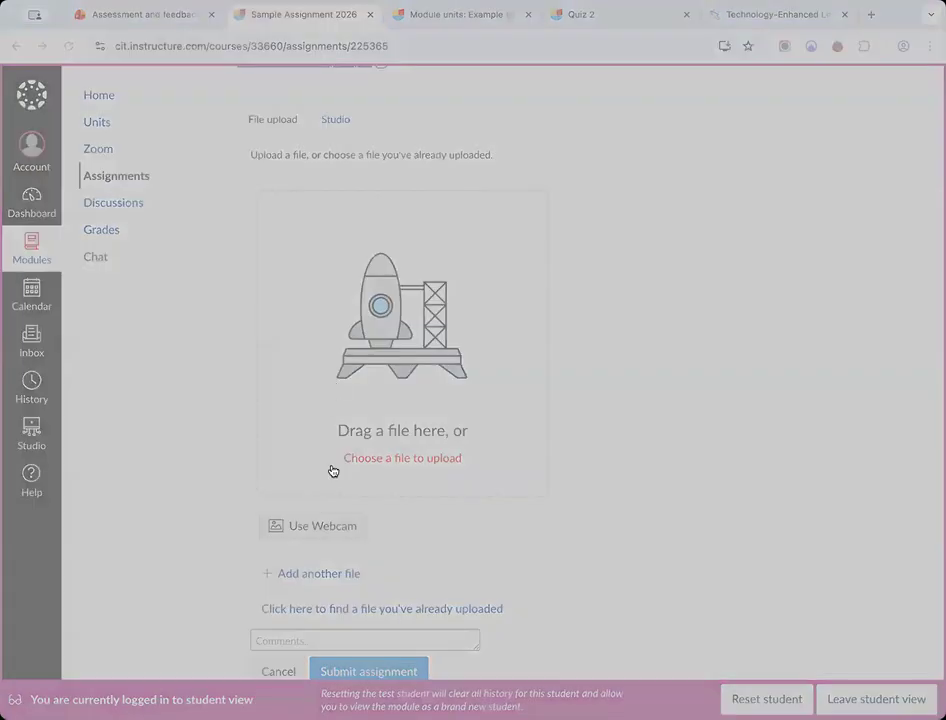
double_click(333, 471)
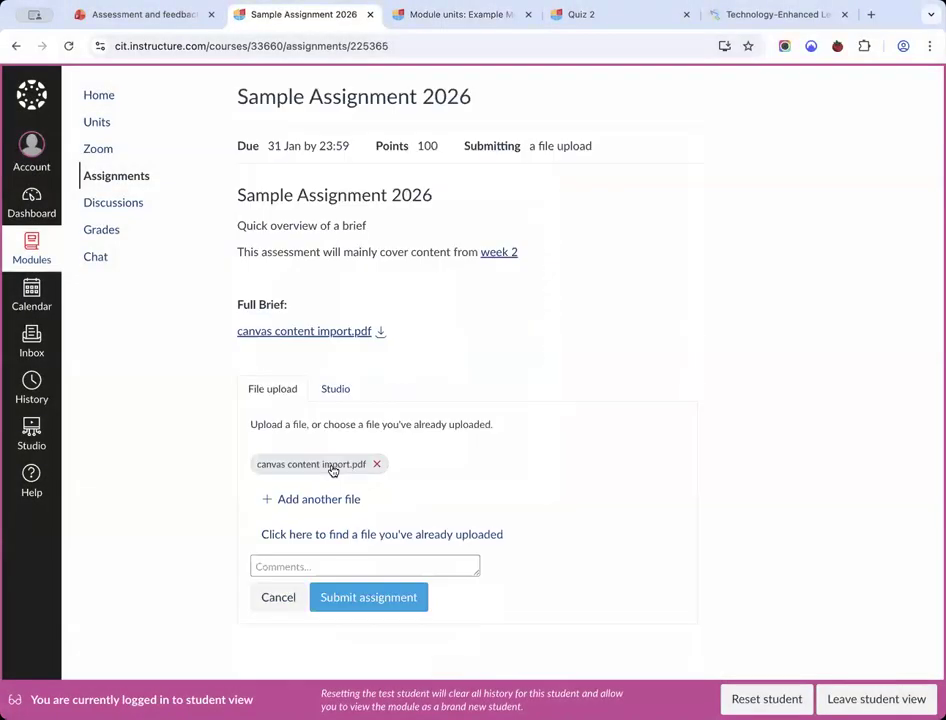
Add the submission comment "Thanks" and submit the assignment.
click(362, 566)
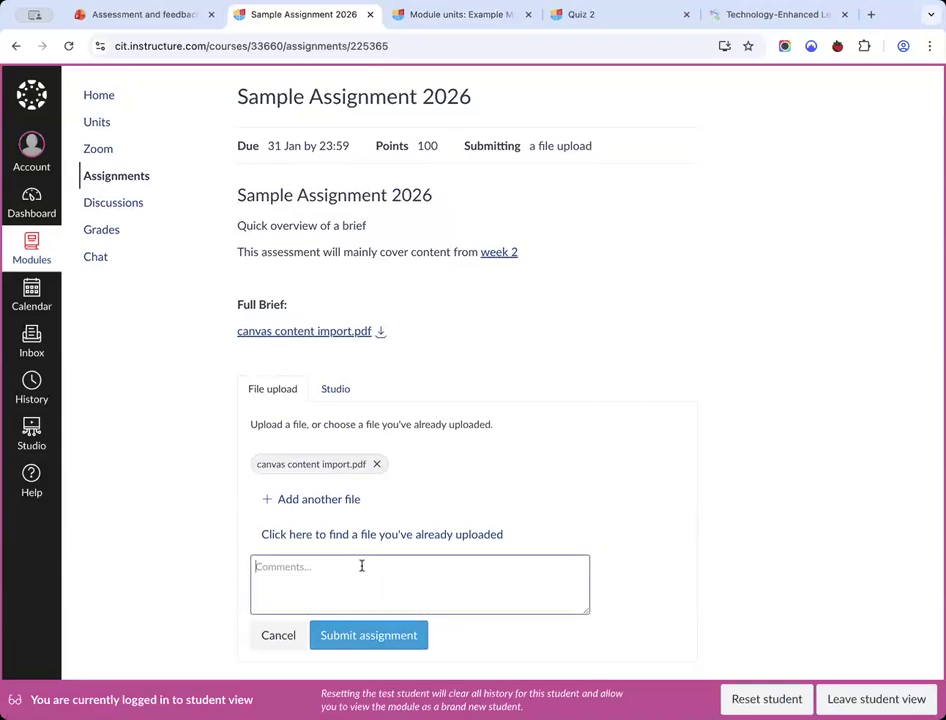
click(362, 566)
text(Thanks)
click(400, 651)
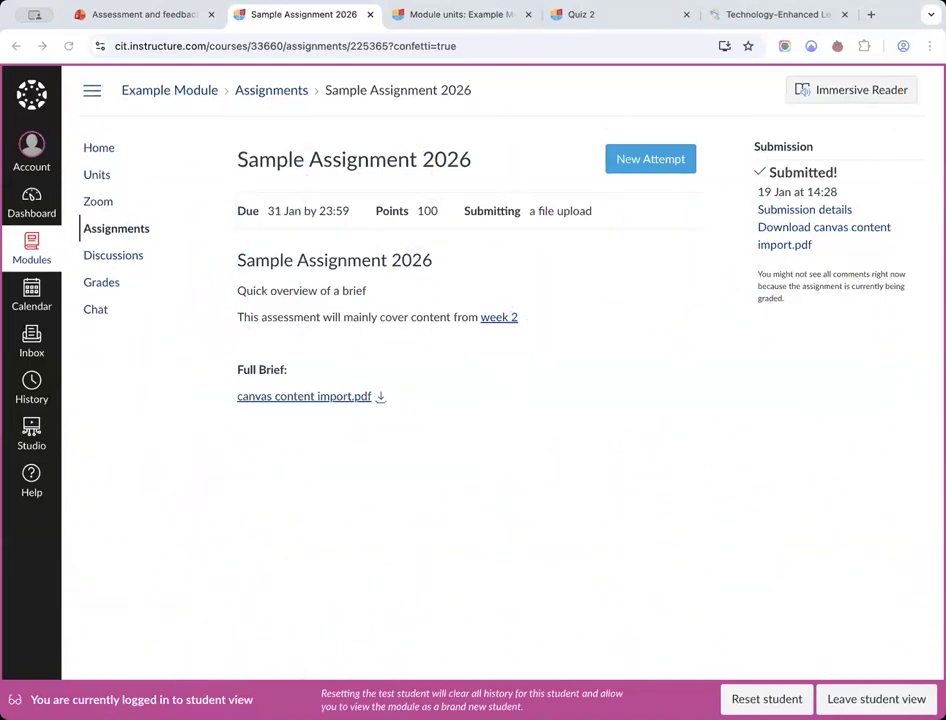
Leave student view and open Sample Assignment 2026 from the assignments list in SpeedGrader.
click(877, 699)
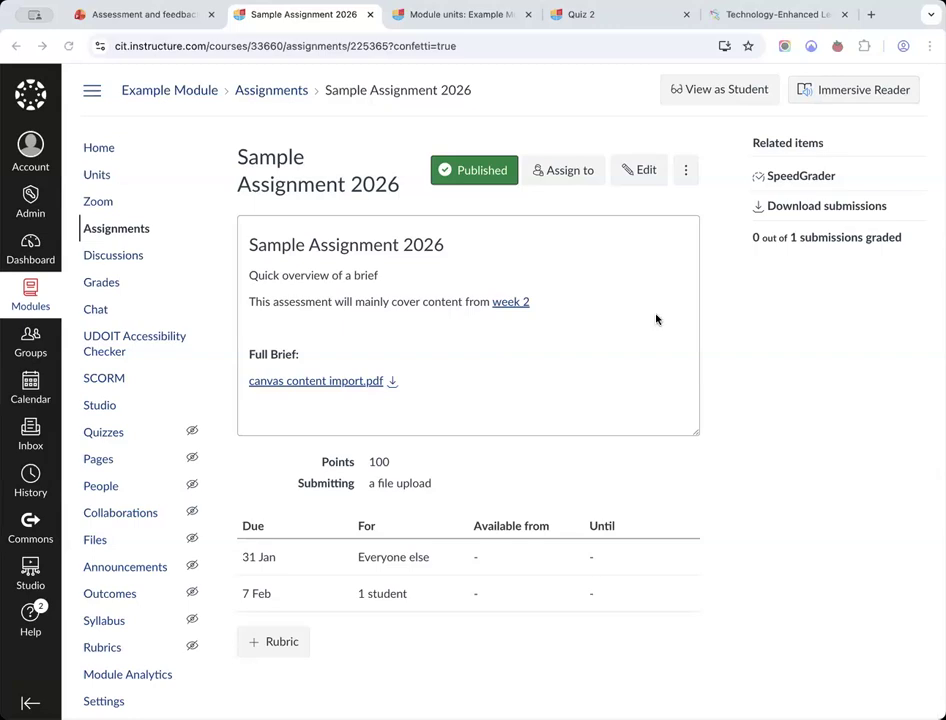
click(126, 230)
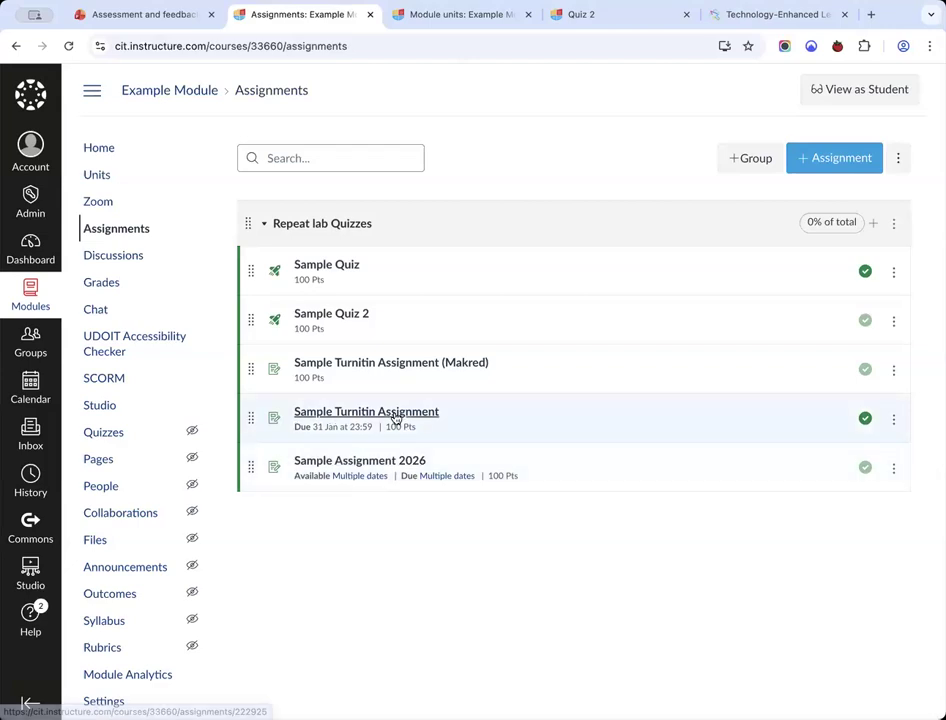
click(396, 463)
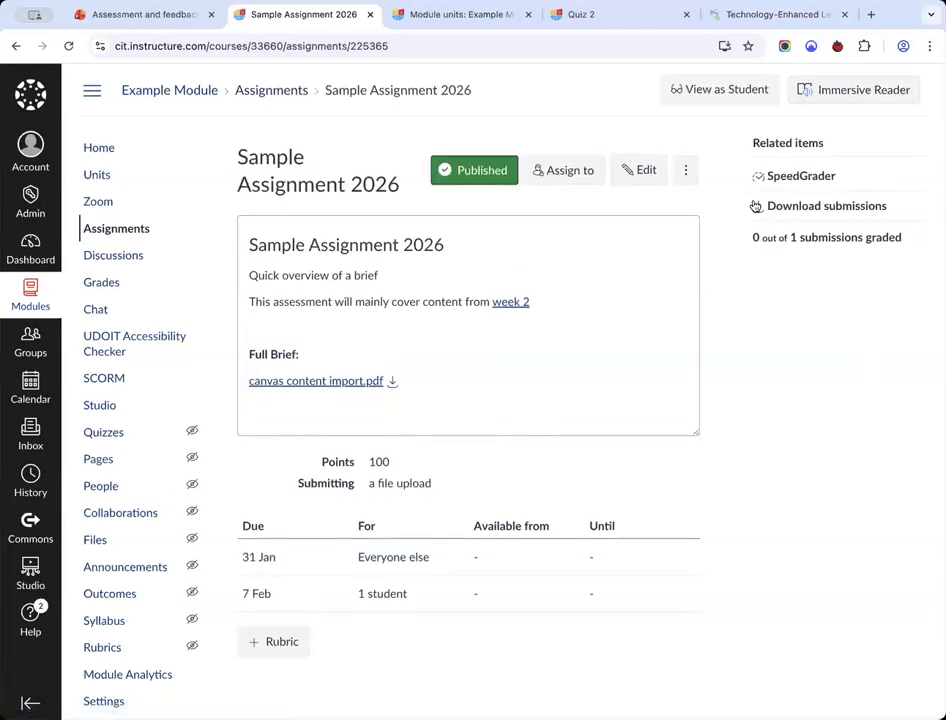
click(799, 176)
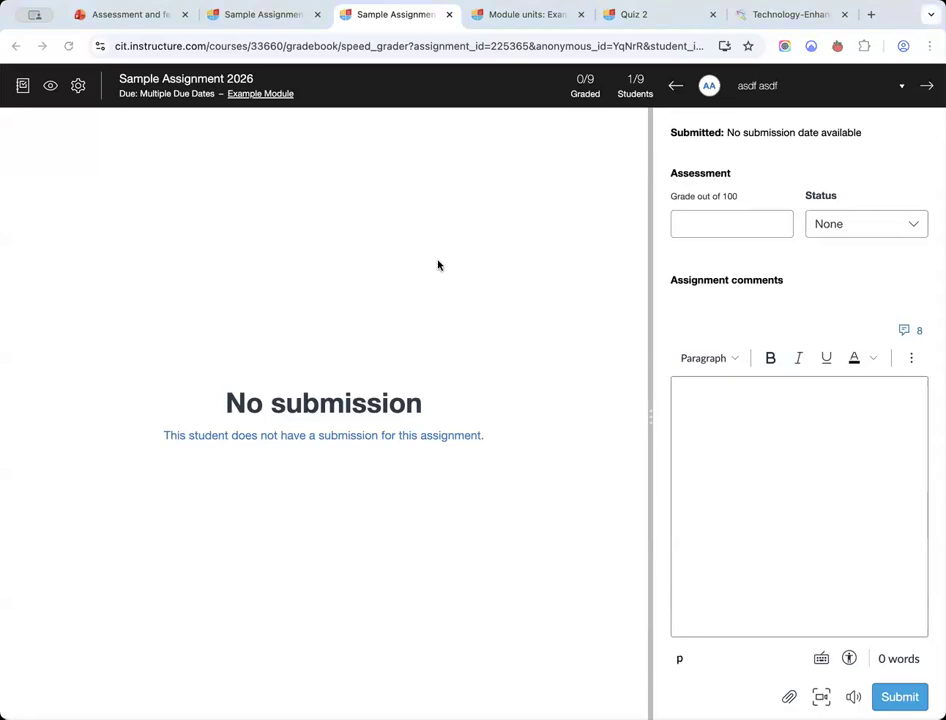
Select the test student's submission and review its comment, submission time and the pages of the submitted PDF.
click(748, 90)
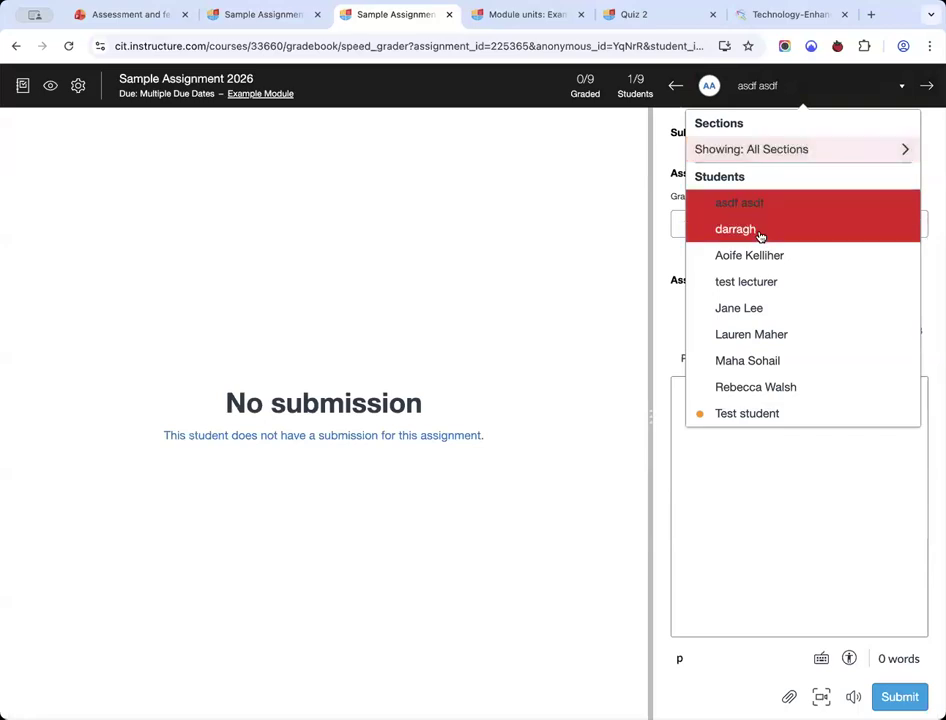
click(745, 417)
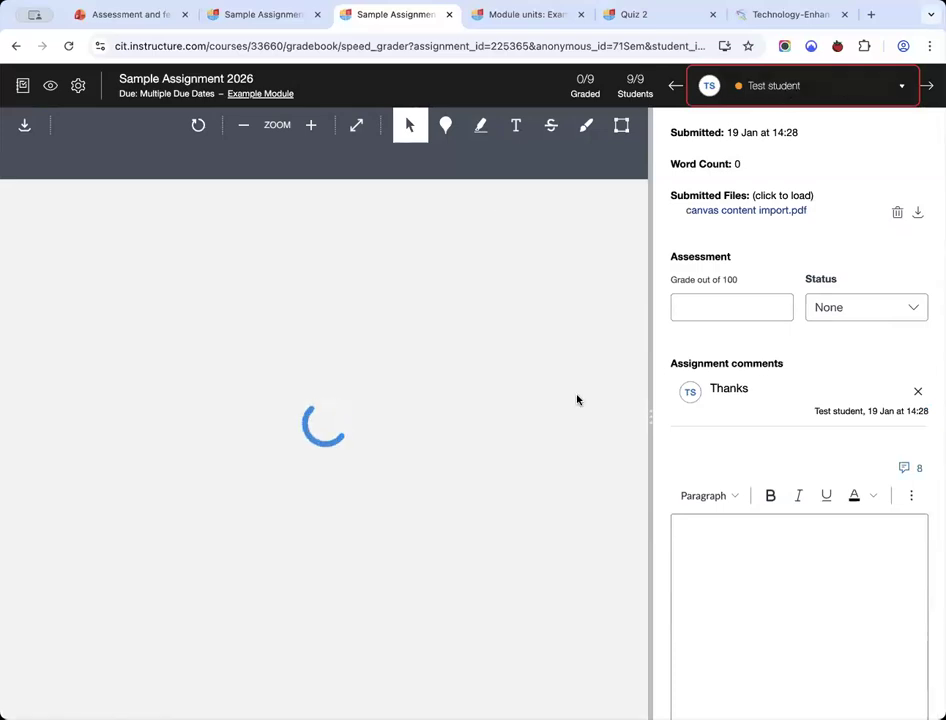
scroll(576, 399, down, 1)
scroll(576, 399, up, 1)
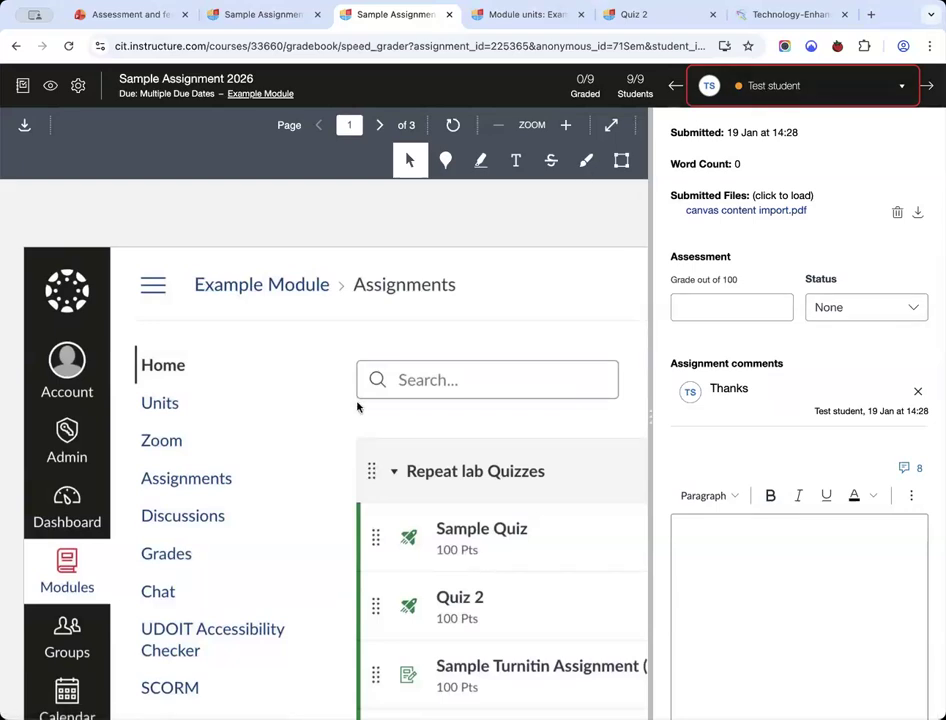
scroll(300, 410, down, 2)
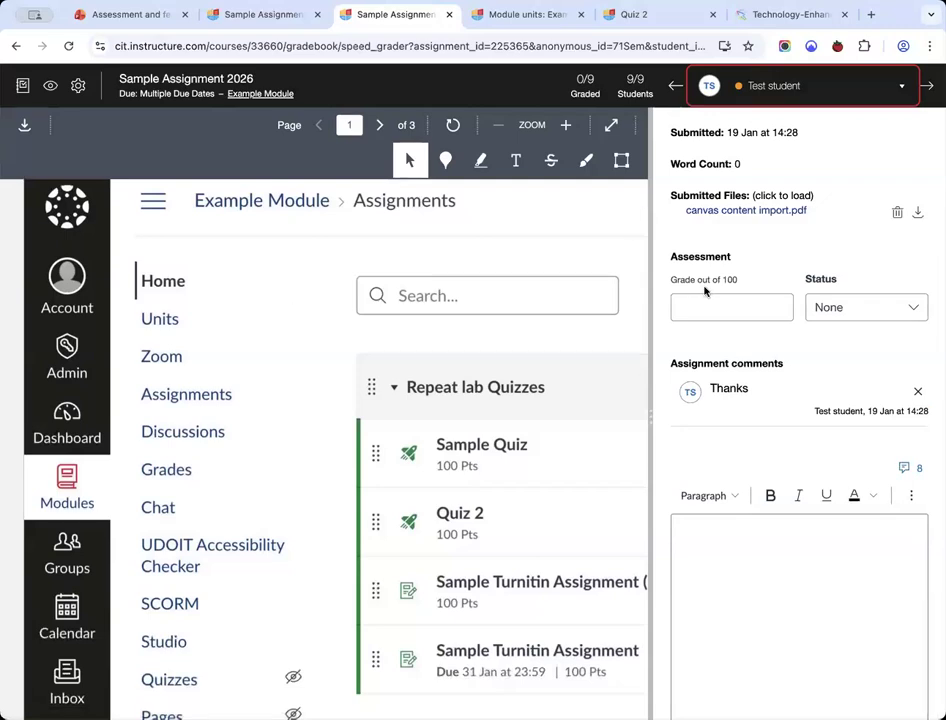
click(766, 388)
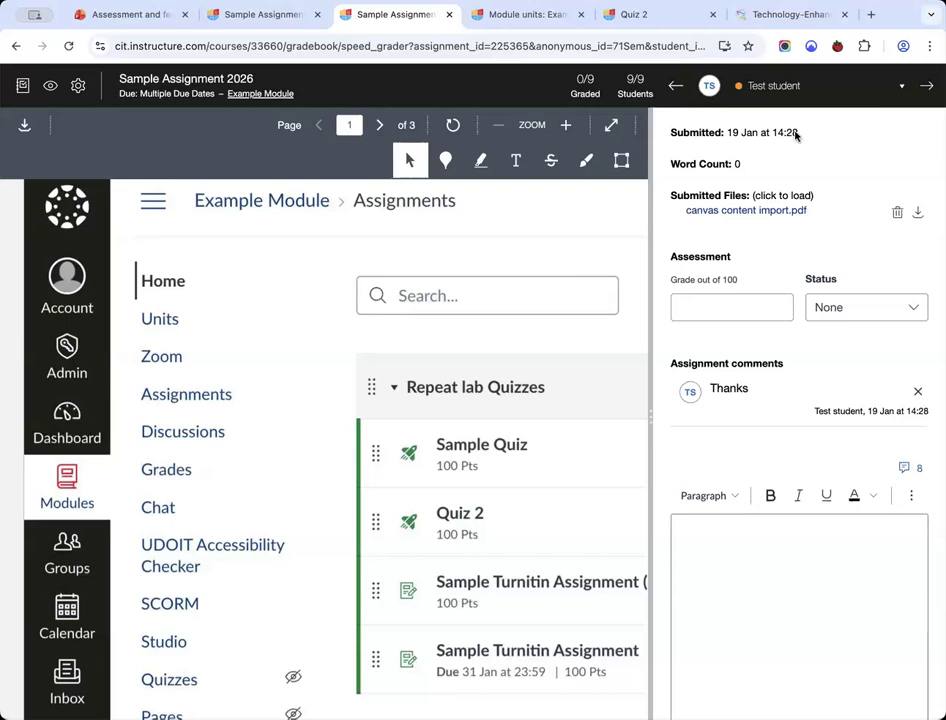
drag(727, 141, 803, 134)
scroll(538, 243, down, 15)
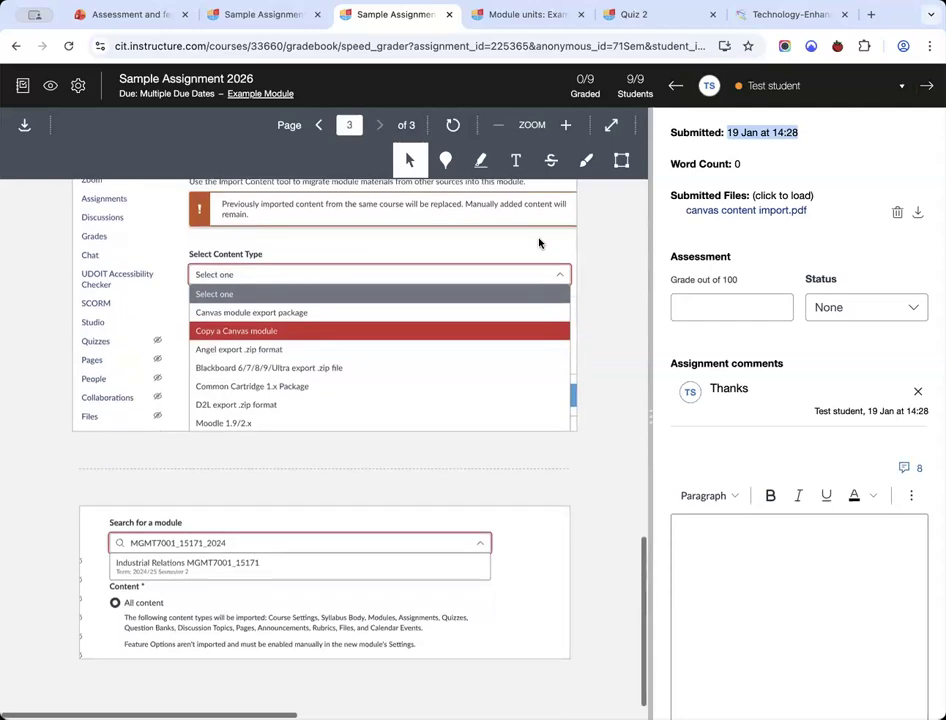
scroll(368, 293, up, 2)
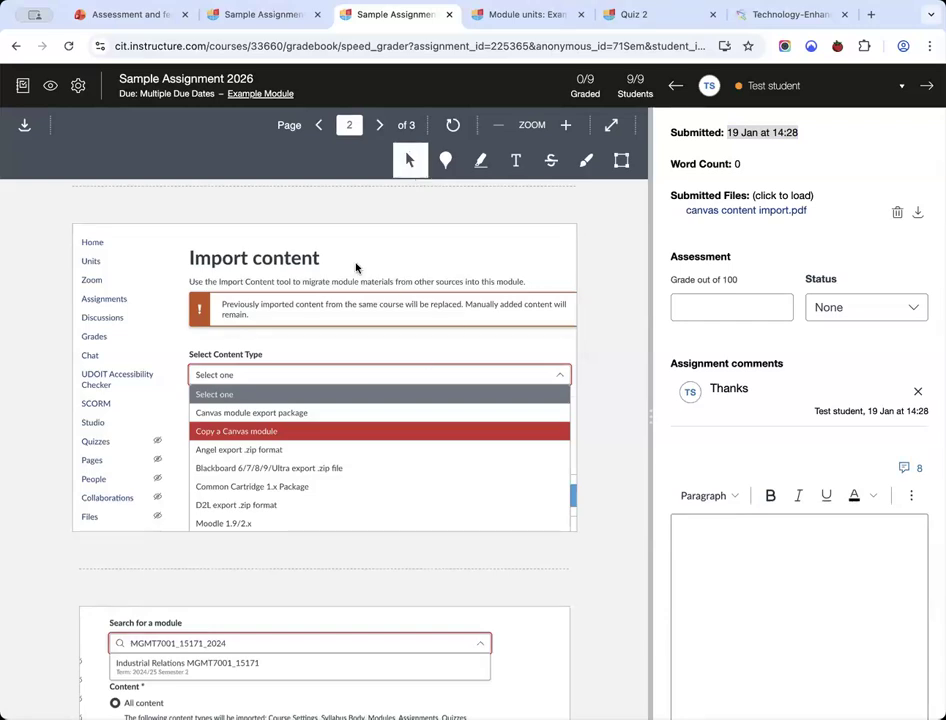
Write the assignment comment "Well done. Good. work. Solid introduction. Watch out for spelling and grammar, etc etc.".
click(715, 551)
scroll(724, 551, down, 2)
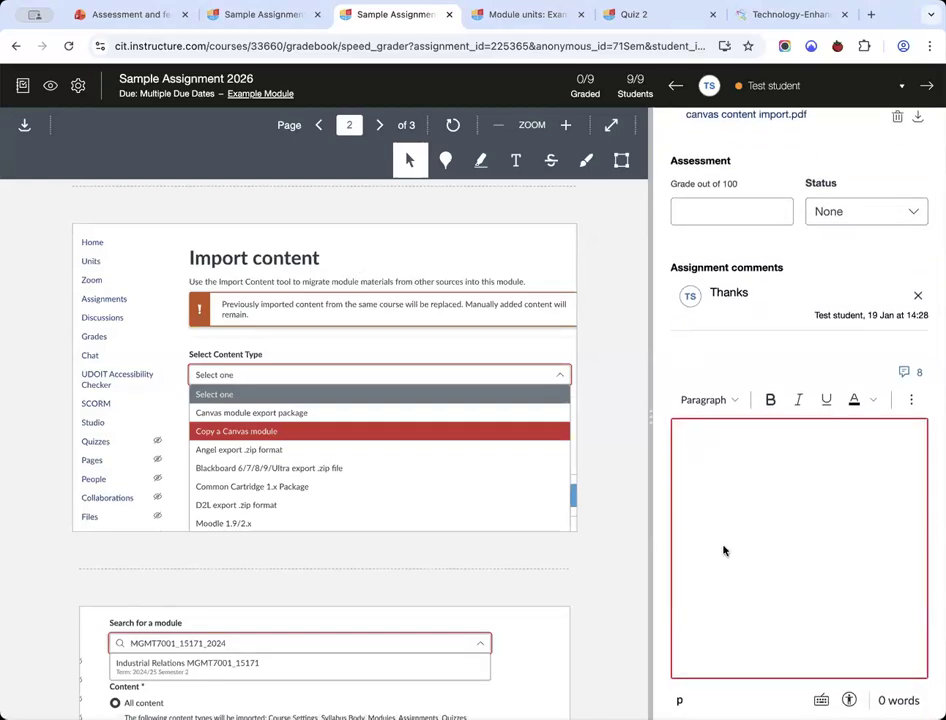
scroll(724, 551, down, 1)
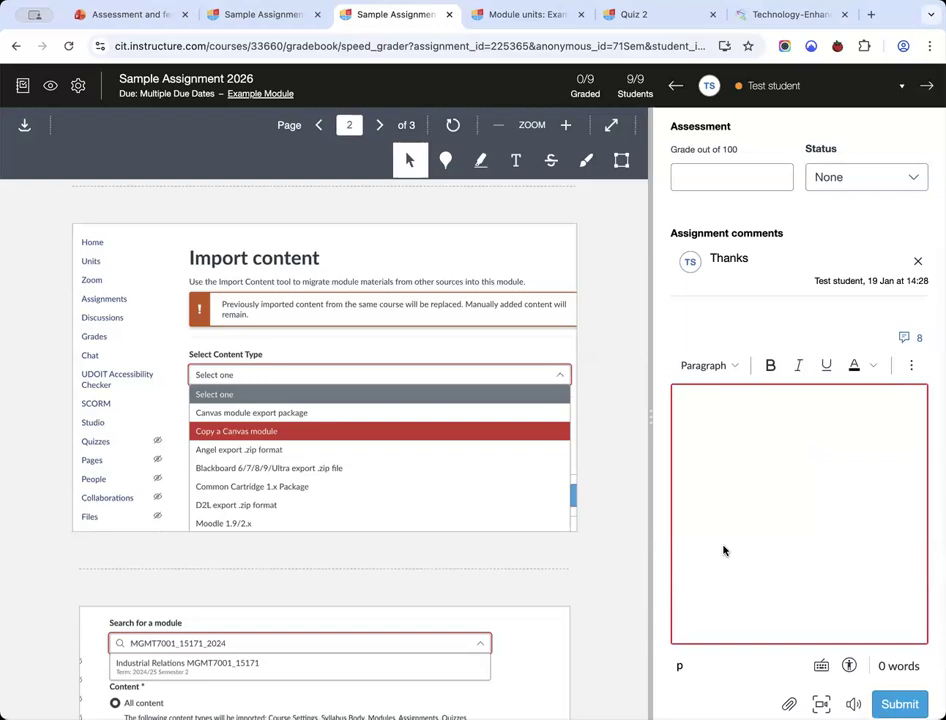
text(Well done. Good)
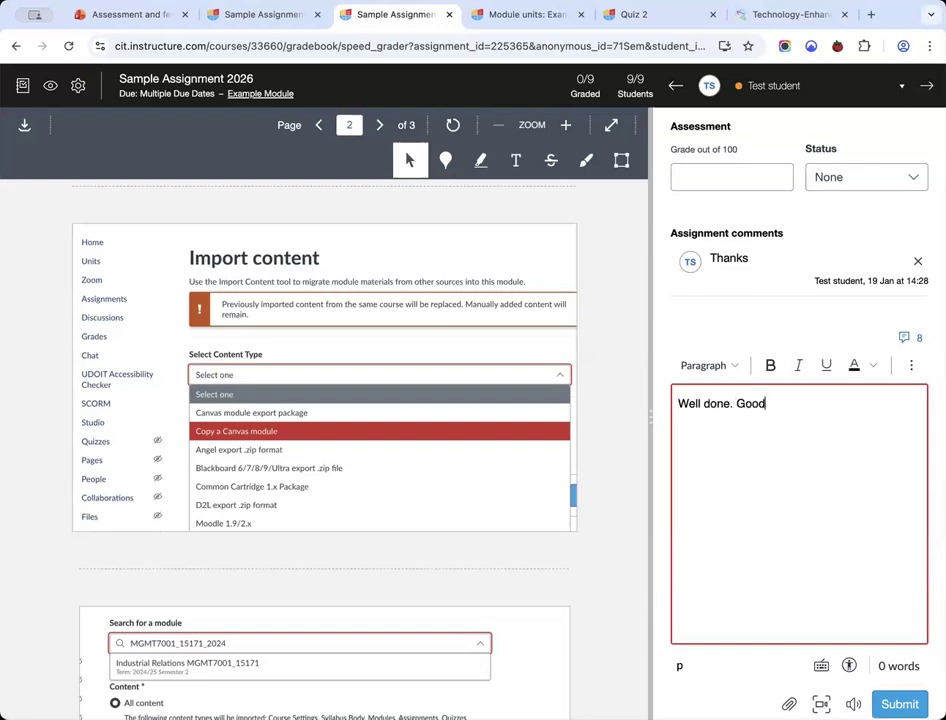
text(. work. Soldd introductio)
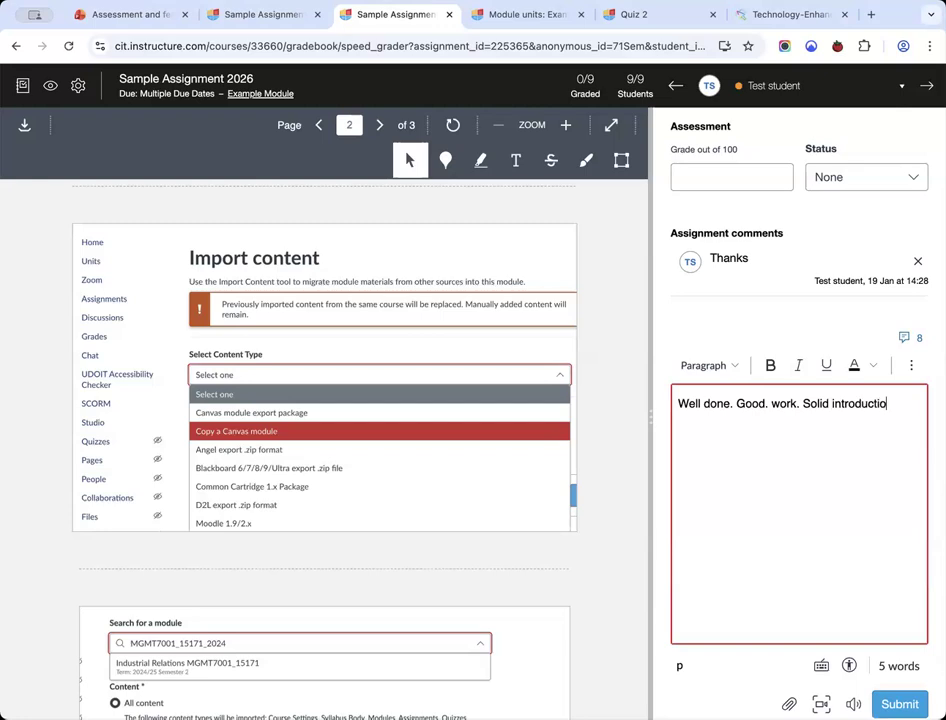
text(n. Watchout!)
key(BackSpace)
key(BackSpace)
key(BackSpace)
key(BackSpace)
text(out for spelling and famm)
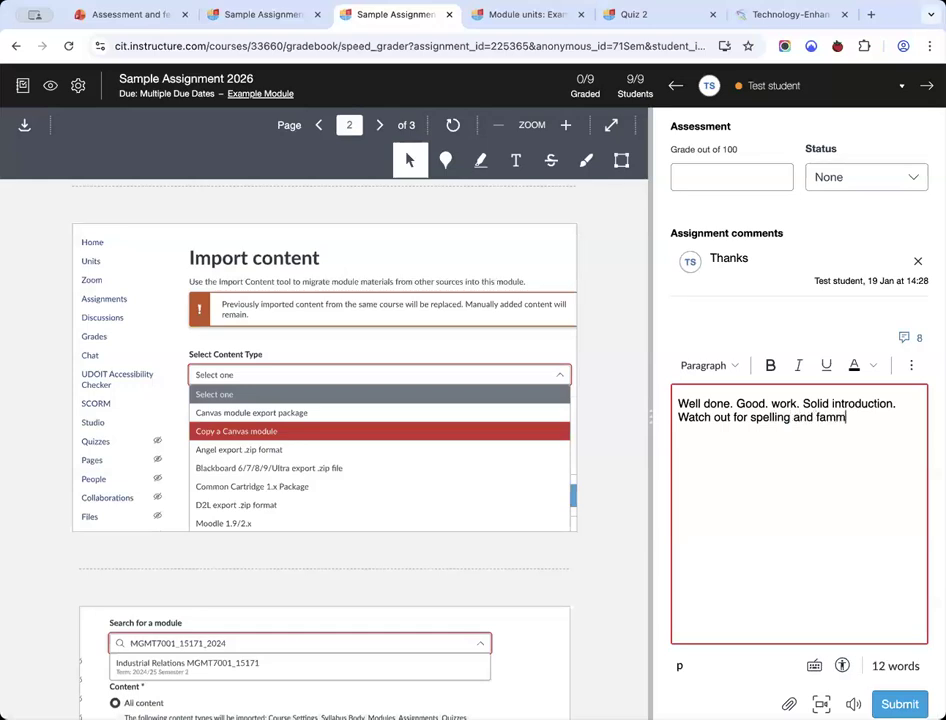
text(ammar,e t et)
key(BackSpace)
key(BackSpace)
key(BackSpace)
key(BackSpace)
key(BackSpace)
key(BackSpace)
text(etc etc.)
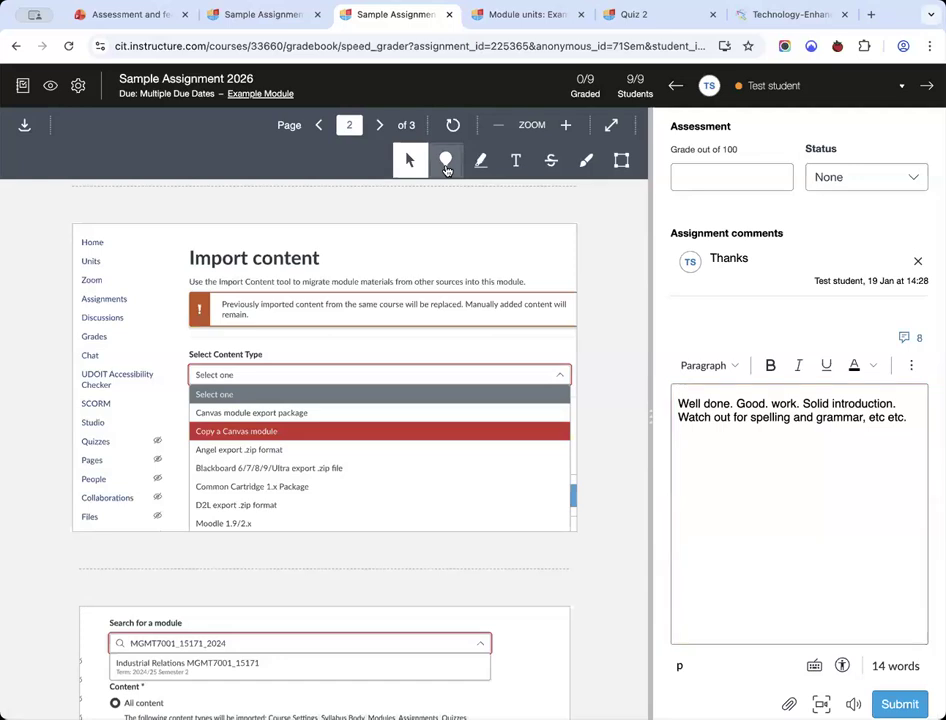
Add a point annotation at the Import content heading with the comment "THis is not the right screen.".
click(446, 163)
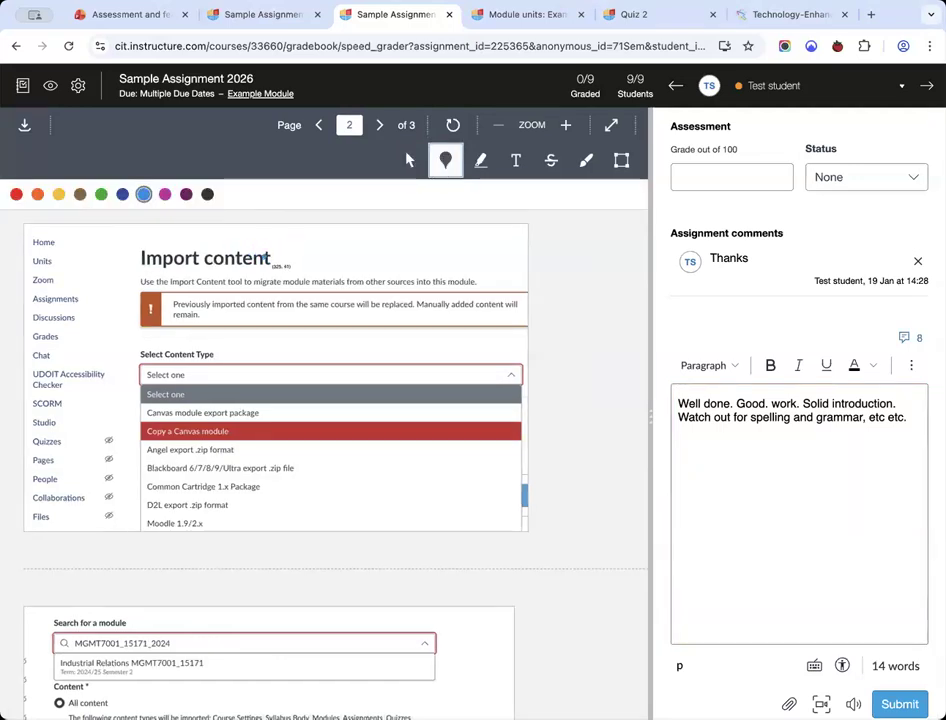
click(263, 257)
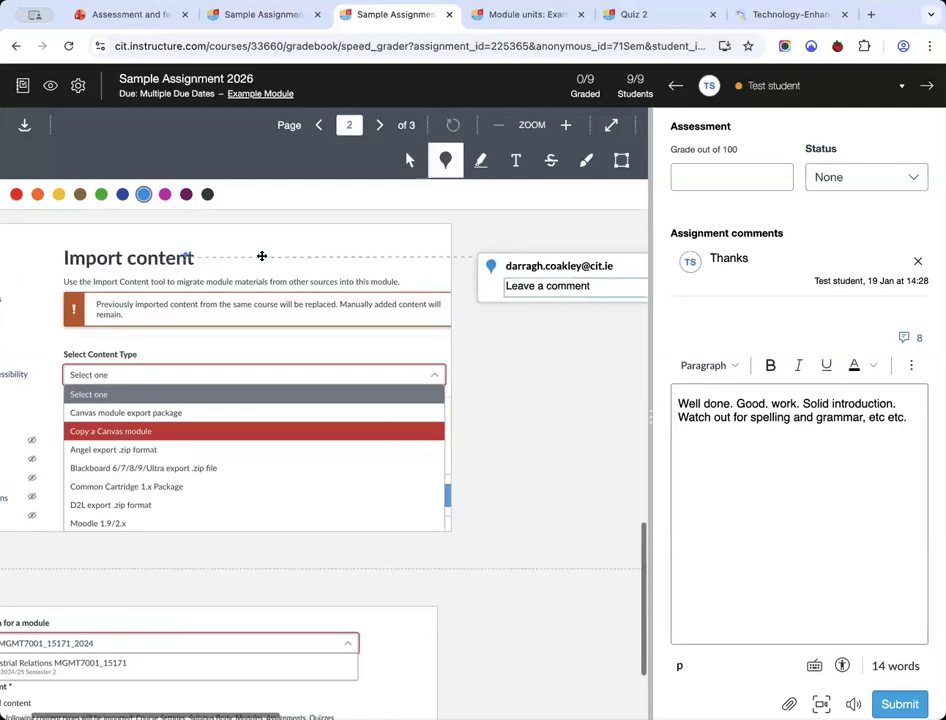
text(THis is not th)
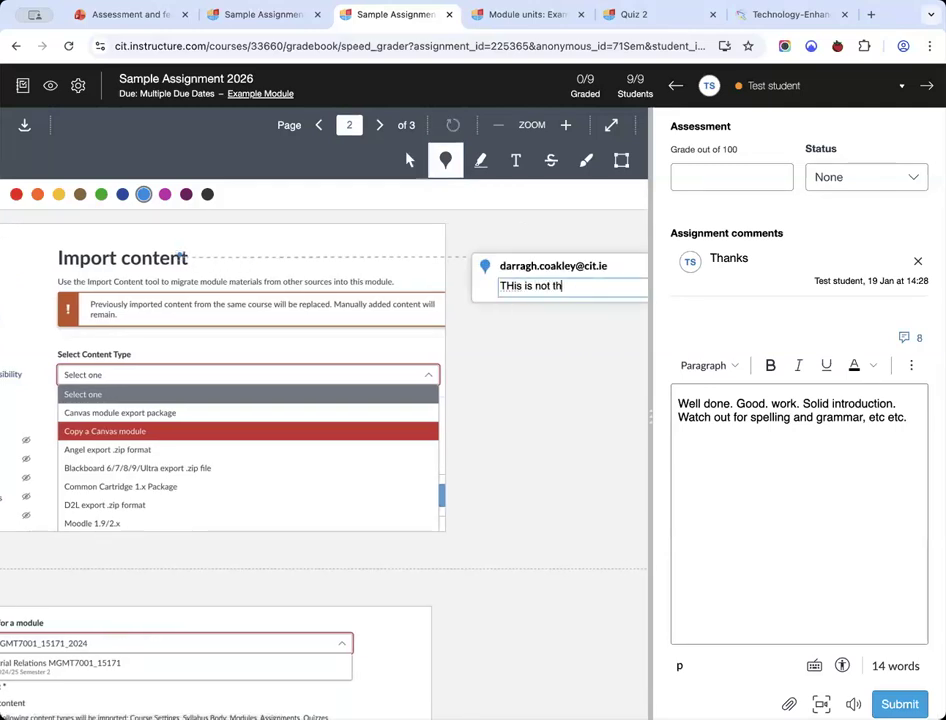
text(e right screen.)
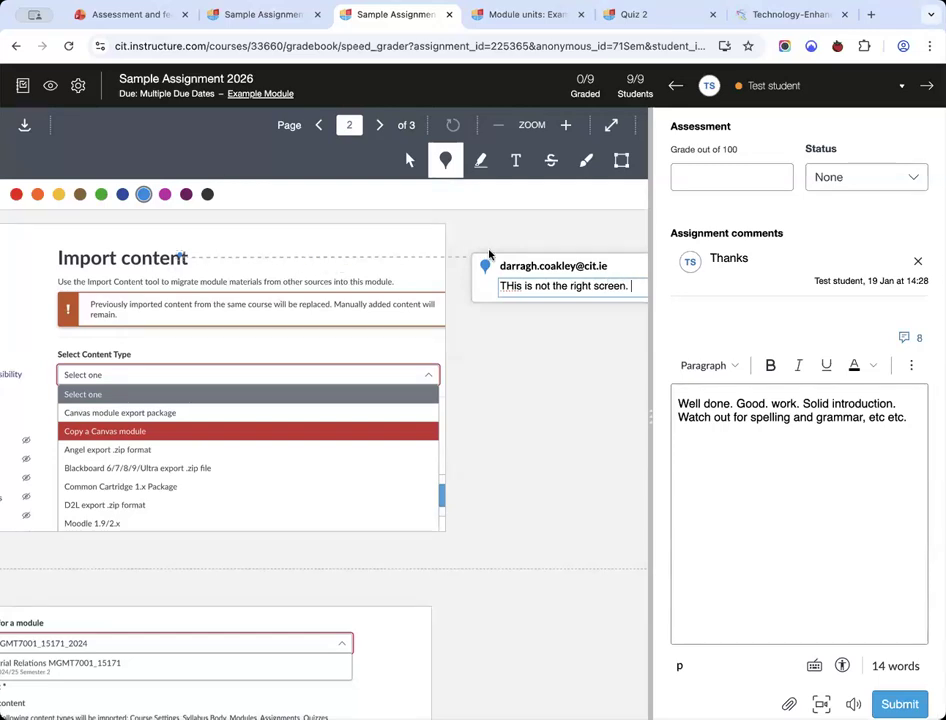
key(Return)
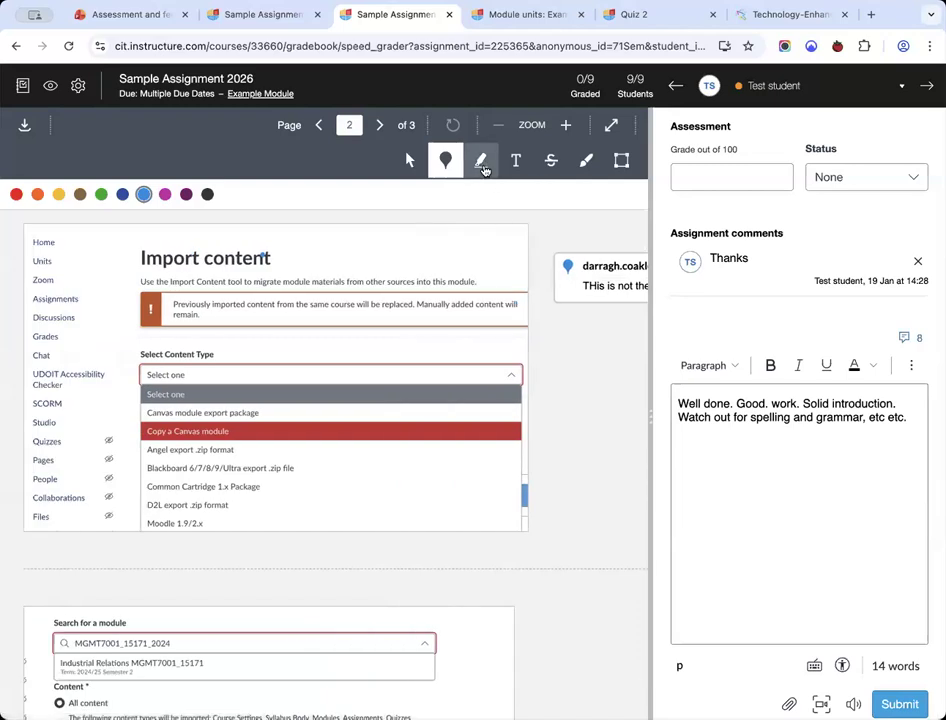
click(482, 167)
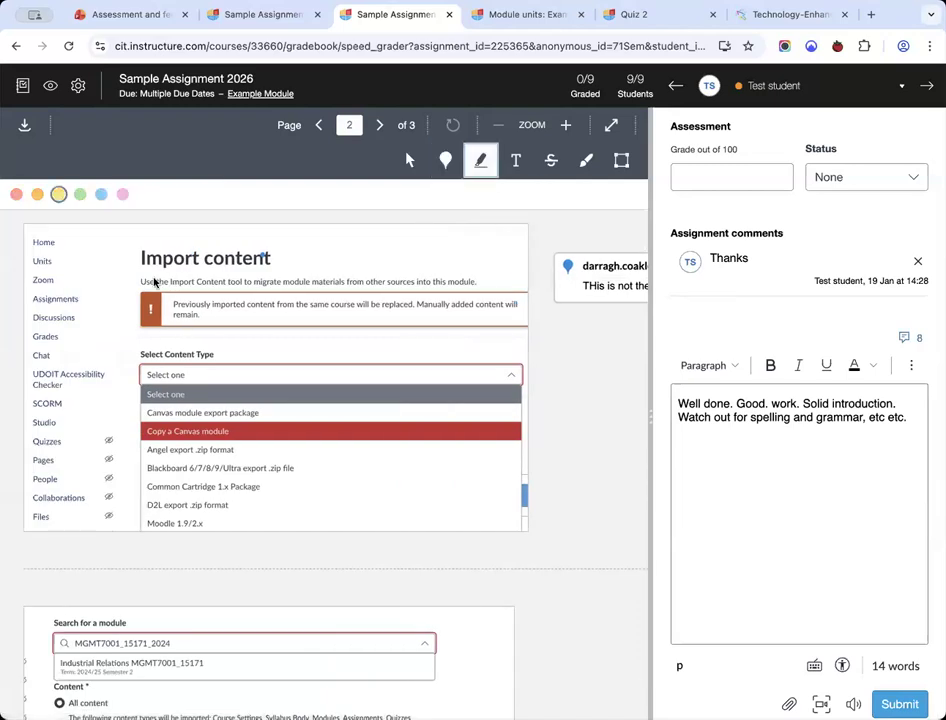
scroll(207, 432, down, 2)
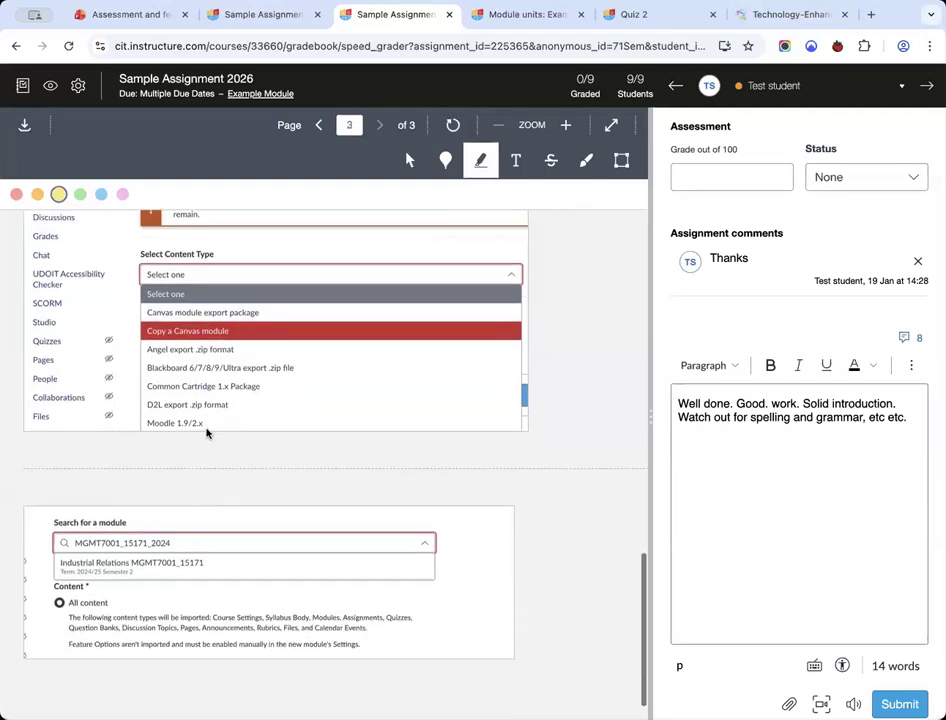
scroll(178, 668, up, 1)
scroll(247, 329, up, 6)
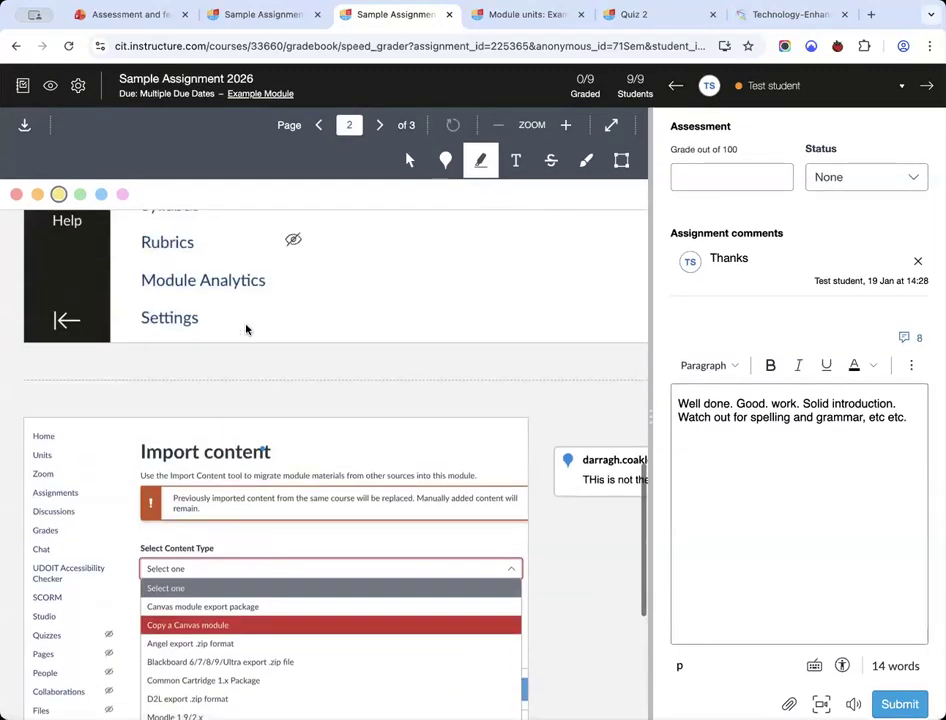
Add the free text annotation "Free text feedback" just above the Select Content Type dropdown in the submitted PDF.
scroll(262, 395, down, 6)
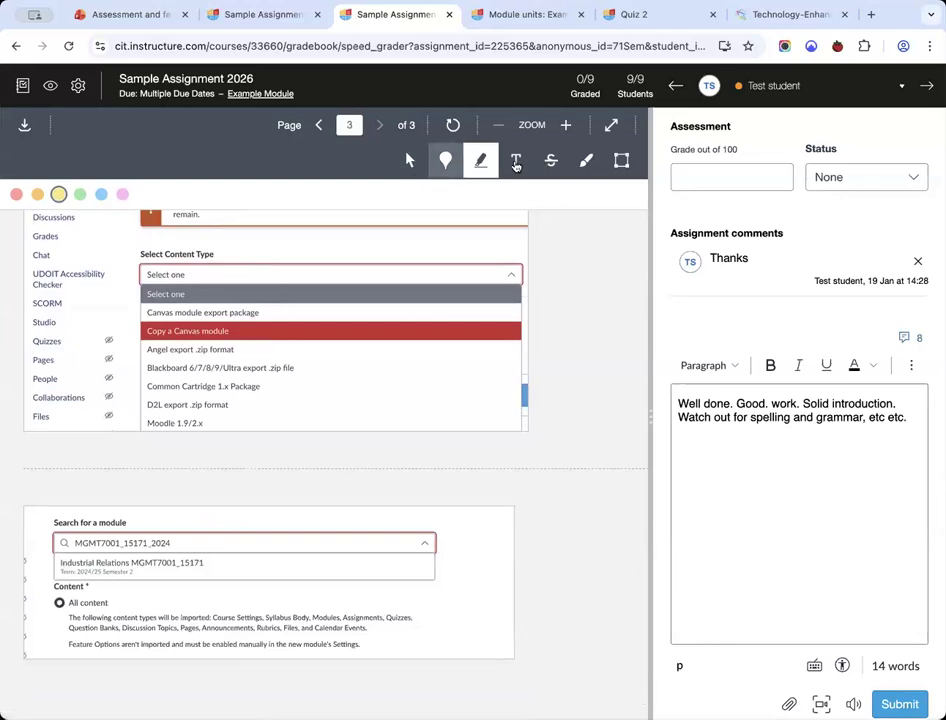
click(515, 160)
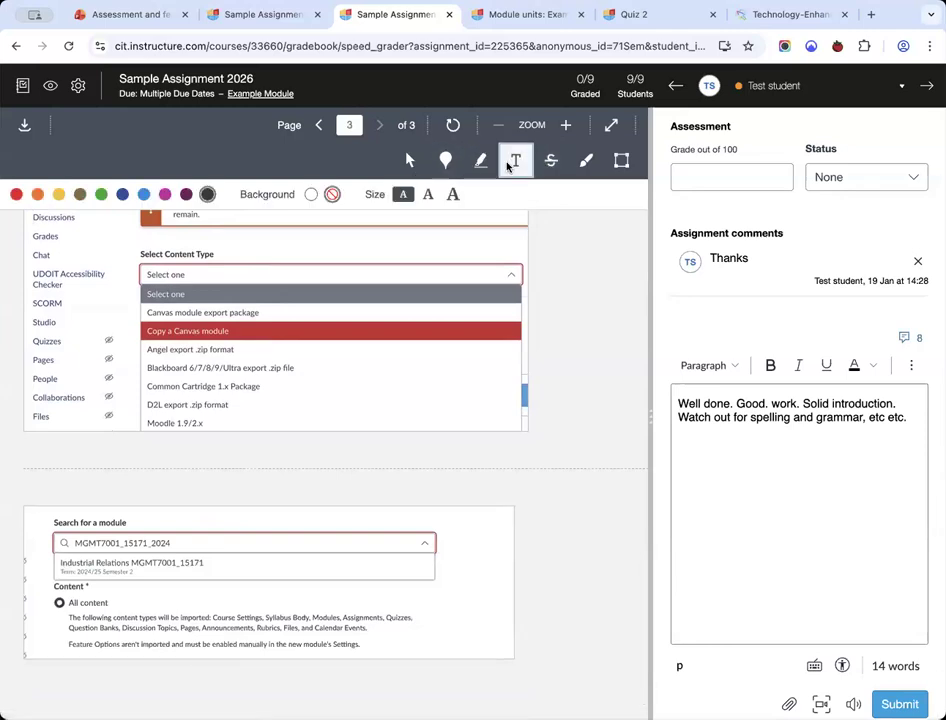
click(243, 246)
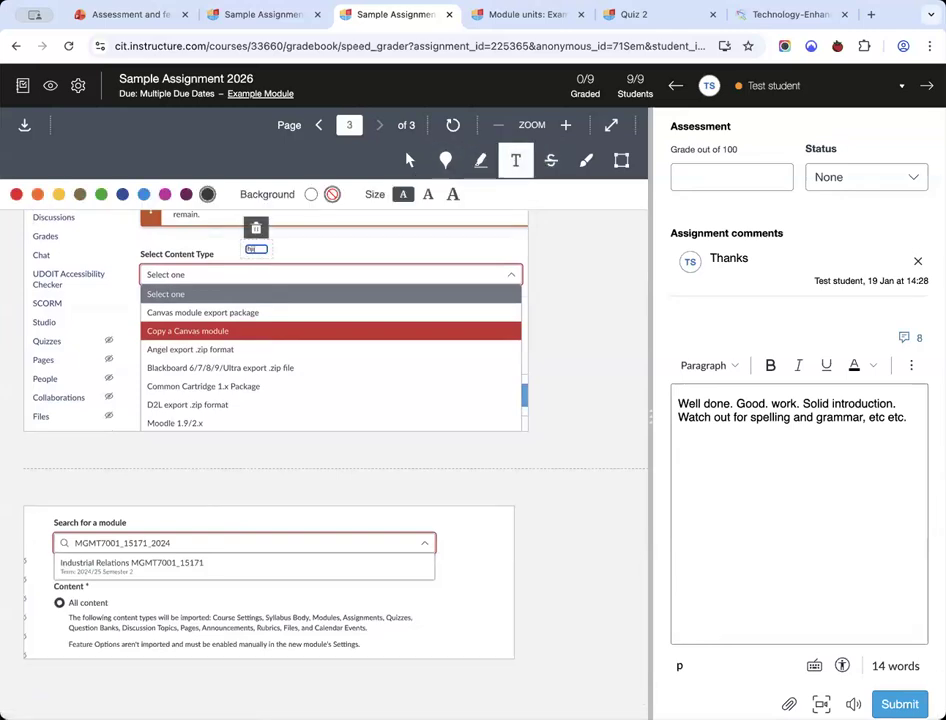
text(FGree)
key(super+a)
text(Free text feedback)
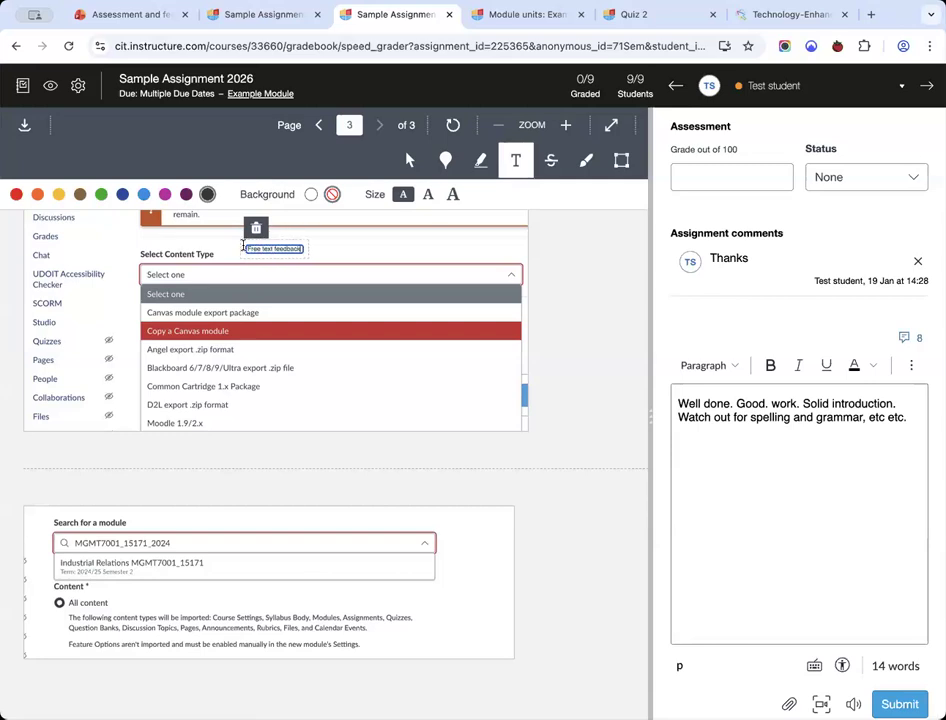
Draw a blue freehand loop around the Select Content Type heading and the start of its dropdown.
click(549, 161)
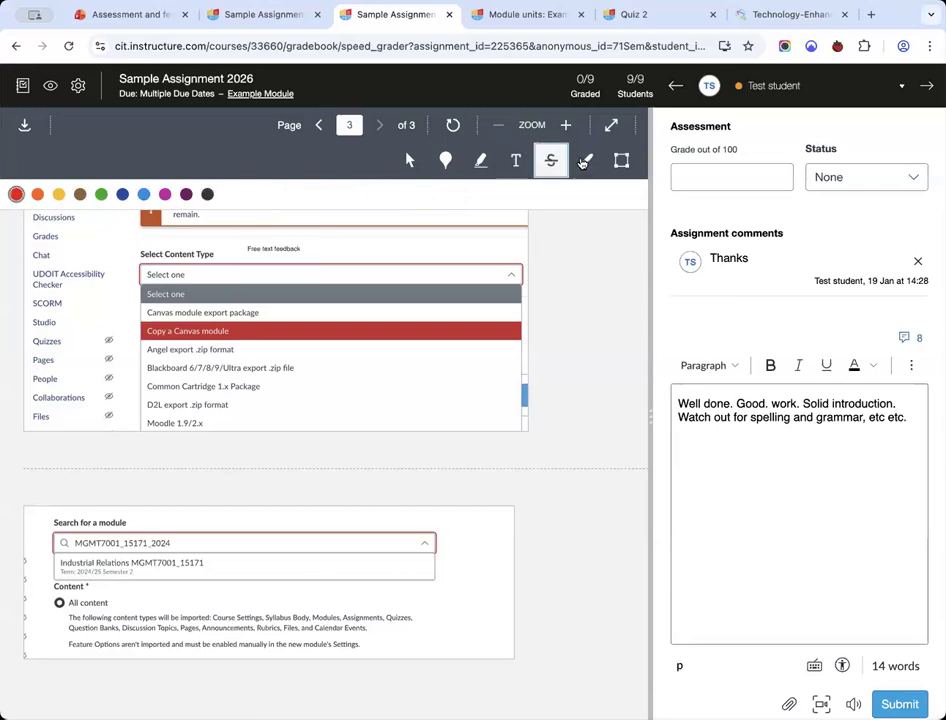
click(586, 161)
mouse_move(118, 296)
mouse_down()
mouse_move(400, 265)
mouse_move(264, 310)
mouse_up()
drag(110, 291, 150, 261)
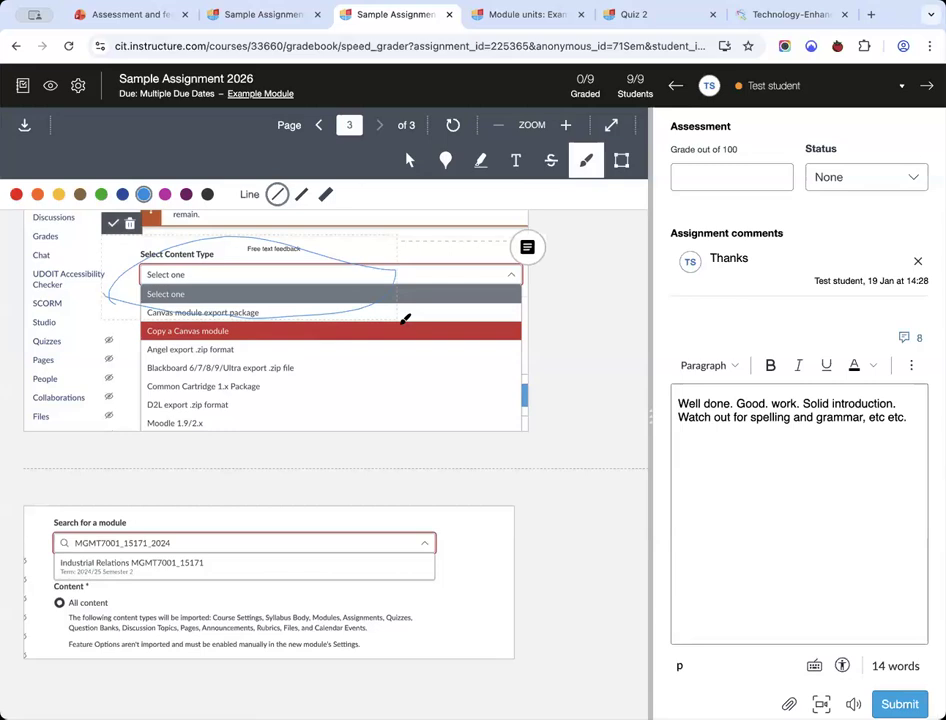
Draw an area annotation box over the lower content type options with the comment "More general feedback".
key(r)
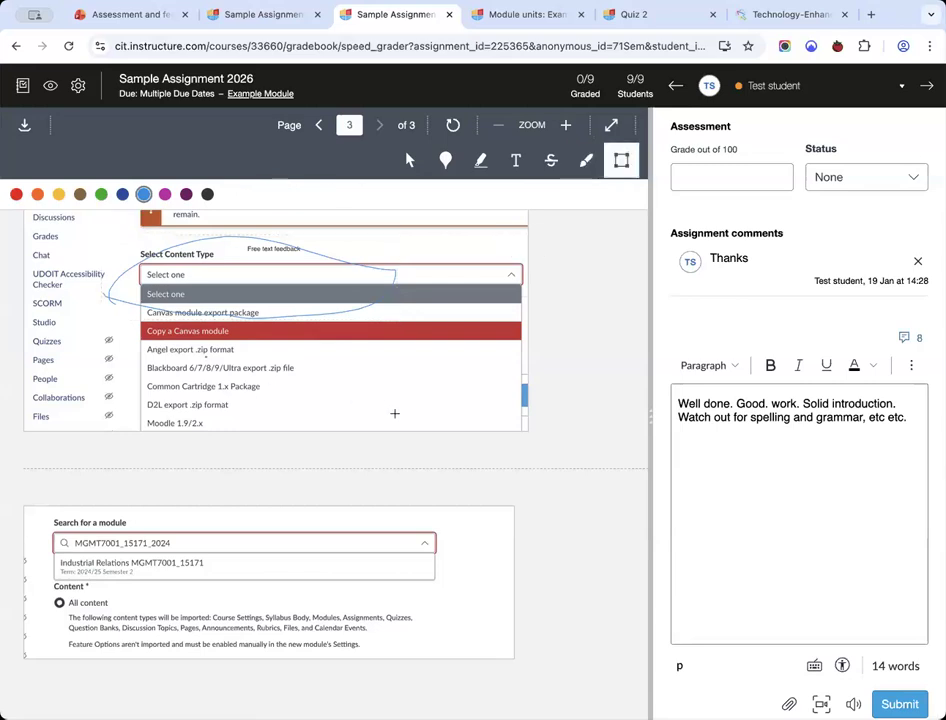
drag(205, 358, 398, 415)
click(608, 392)
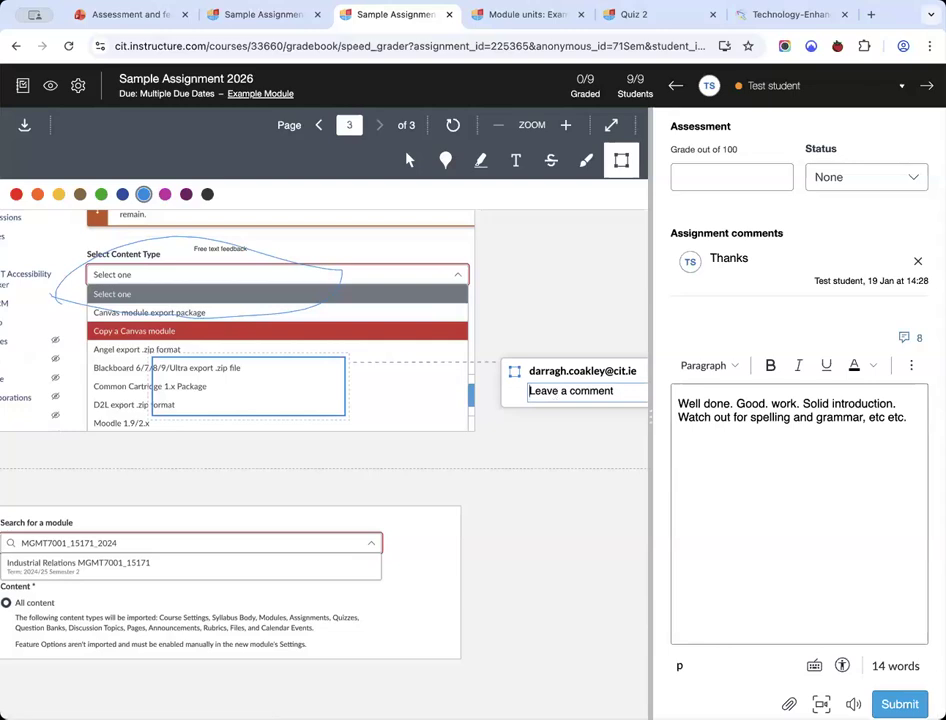
text(More general feedback)
click(620, 160)
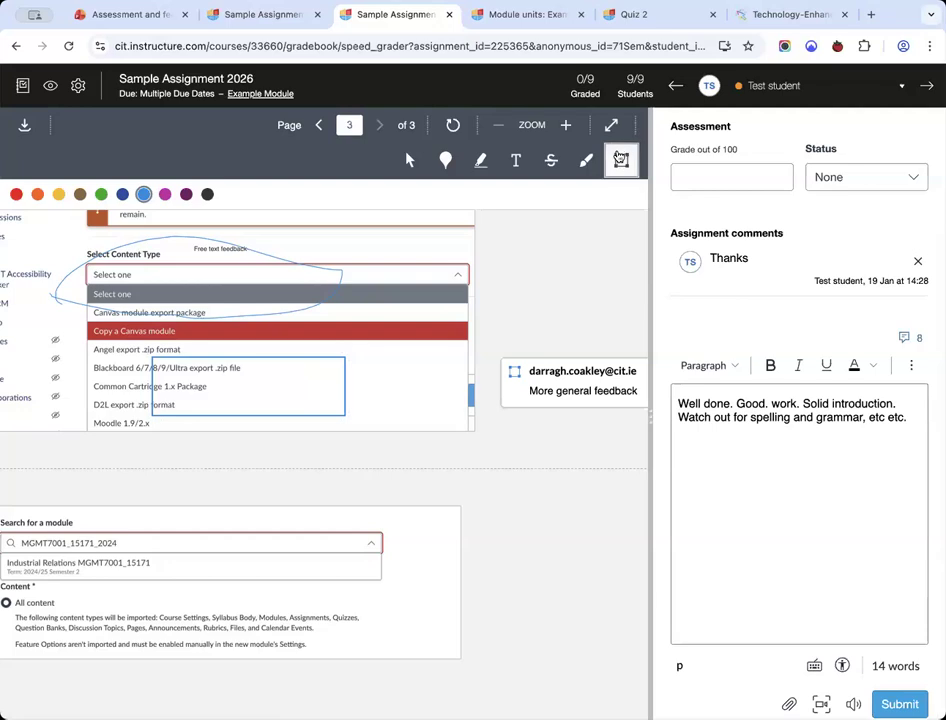
scroll(209, 277, left, 2)
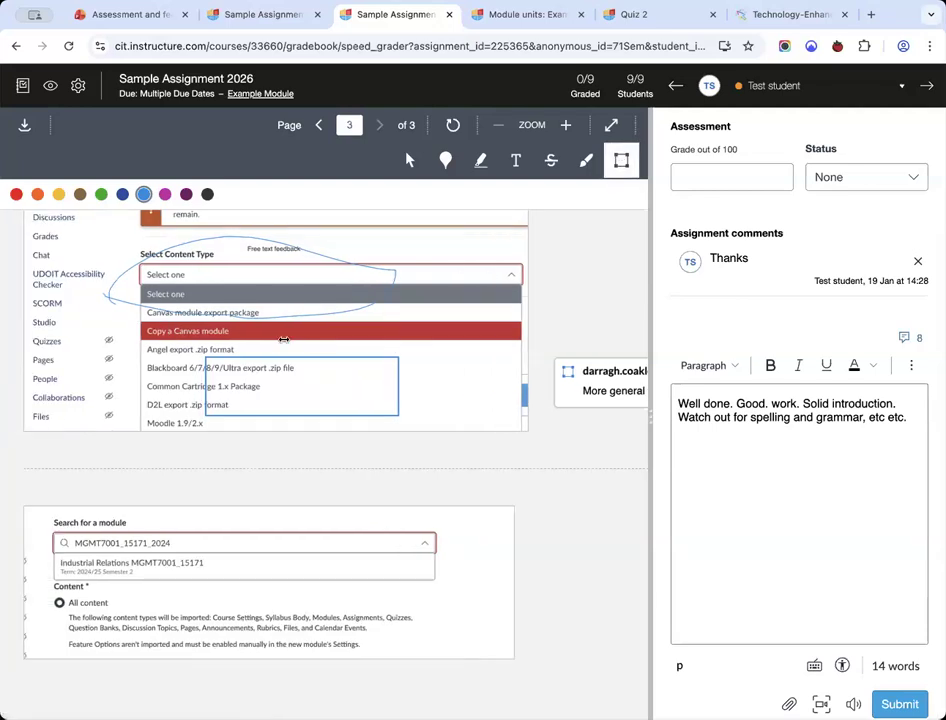
Attach the file canvas content import.pdf to the assignment comment for the Test student.
click(756, 433)
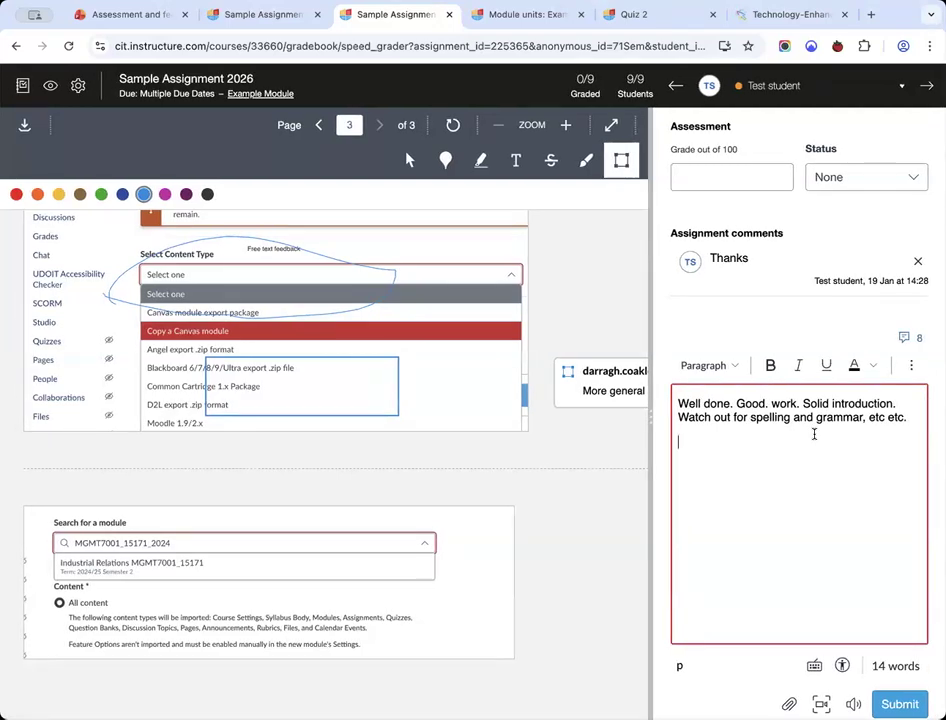
scroll(813, 435, down, 2)
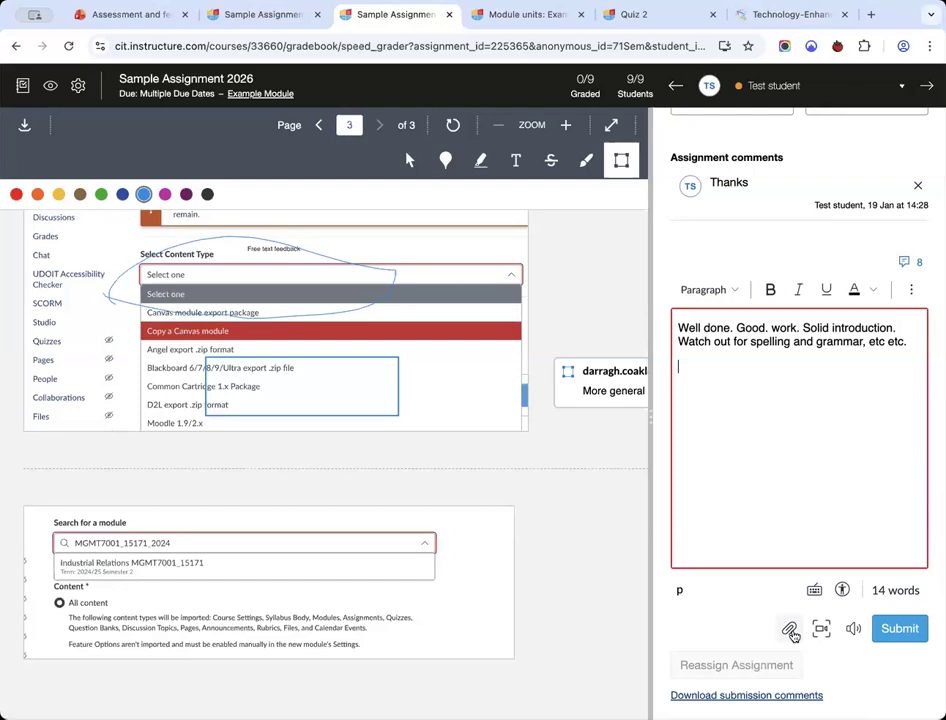
click(789, 628)
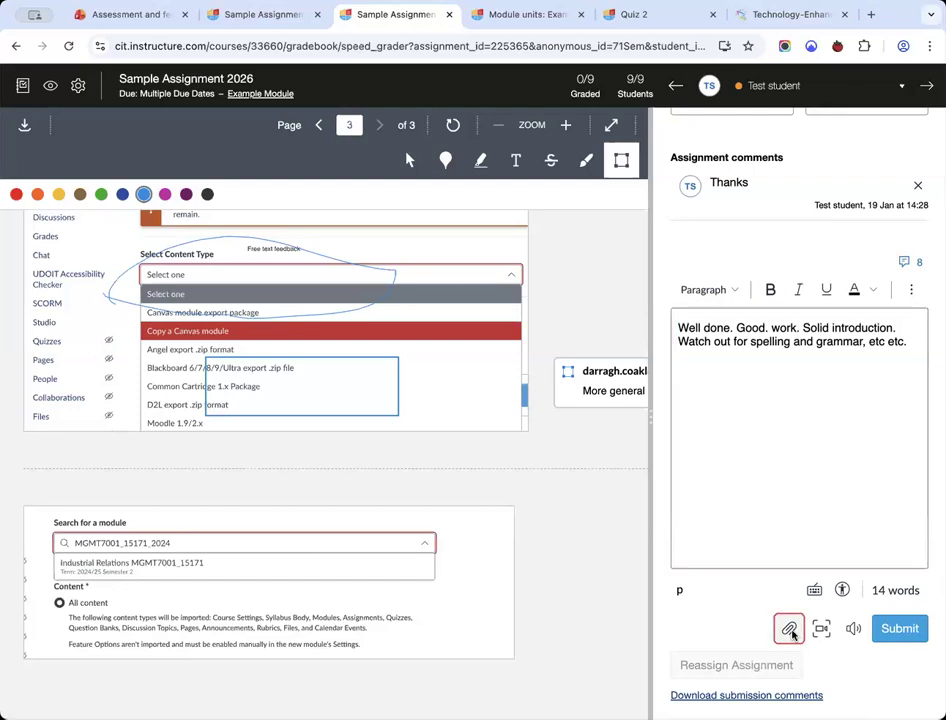
double_click(353, 468)
Add the line "Please see the attached brief - where" below the existing text of the comment.
click(874, 424)
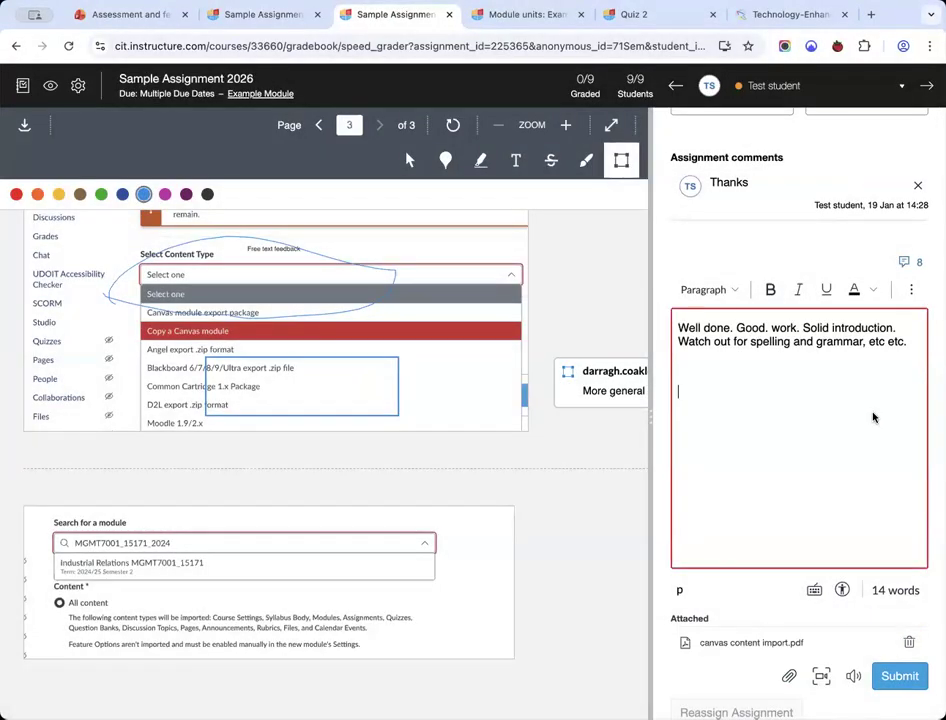
key(Return)
key(Return)
text(Please see the attached be)
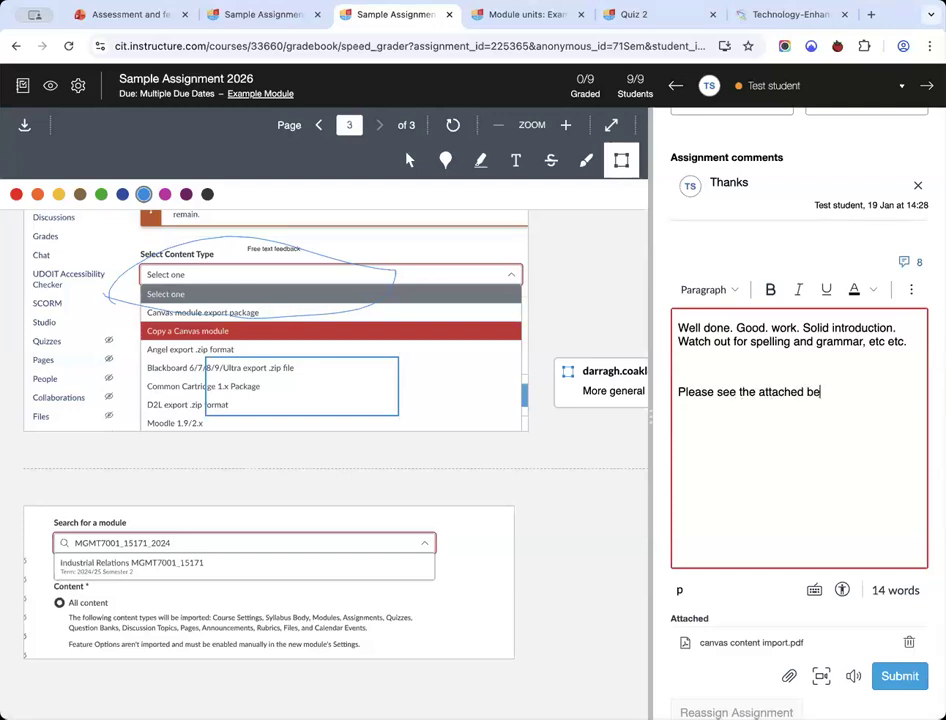
key(BackSpace)
text(rief - where)
Dictate "overall very good work. watch out for X Y and Z so on and so forth." into the comment, replacing the spoken "full stop" with punctuation.
scroll(902, 481, down, 1)
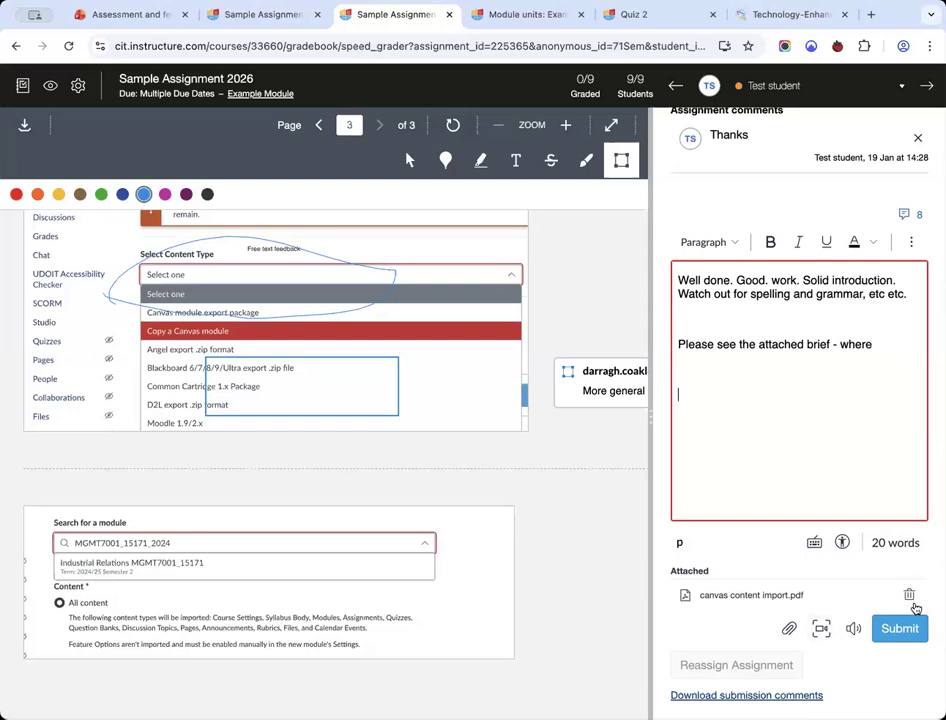
click(853, 628)
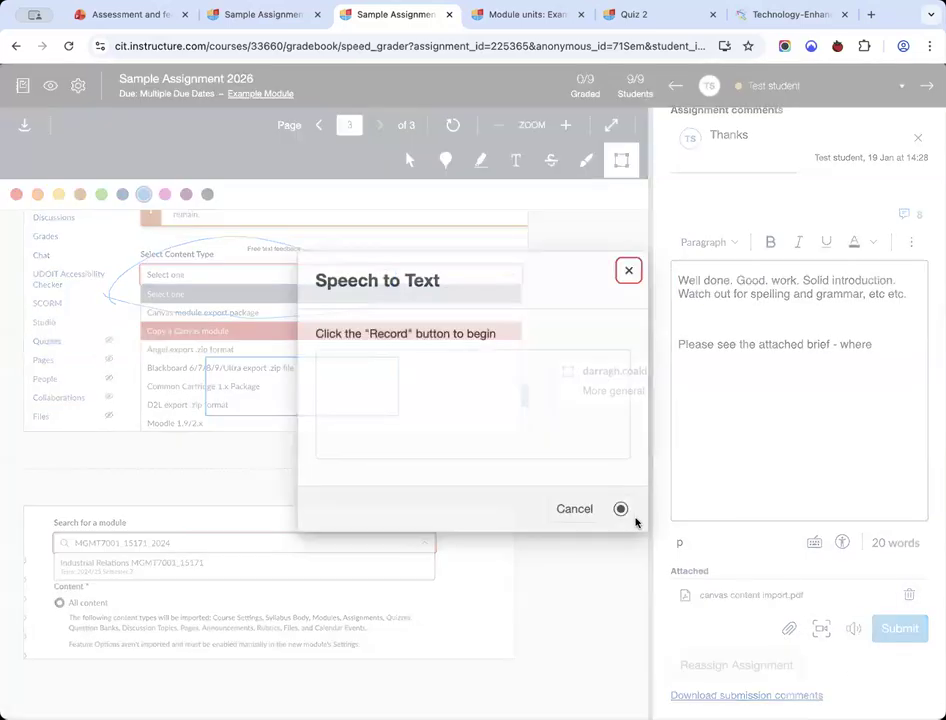
click(620, 509)
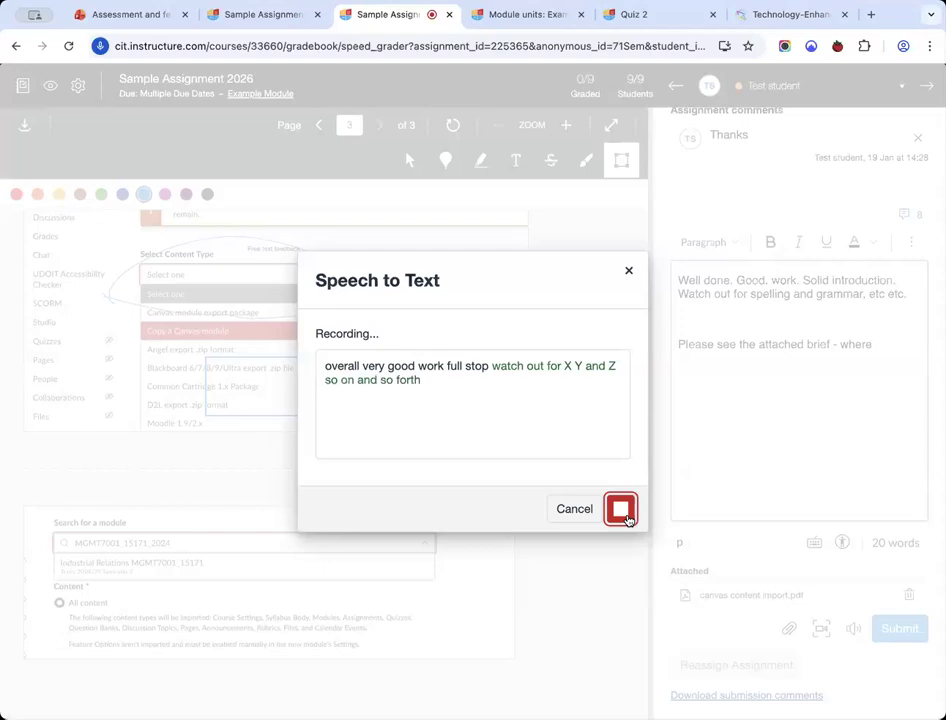
click(621, 510)
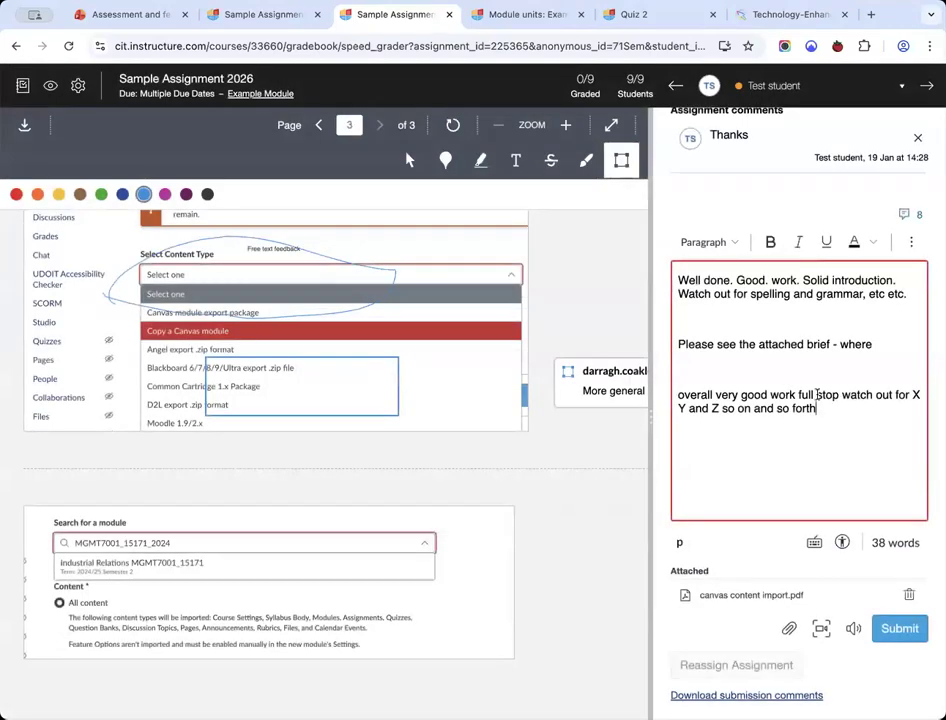
drag(796, 394, 843, 395)
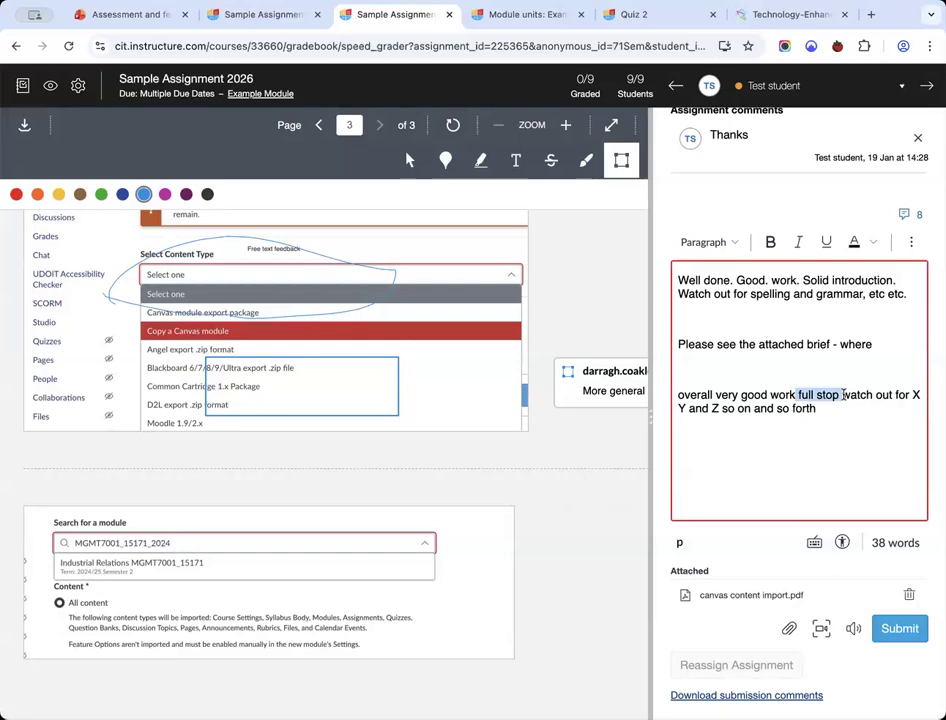
text(.)
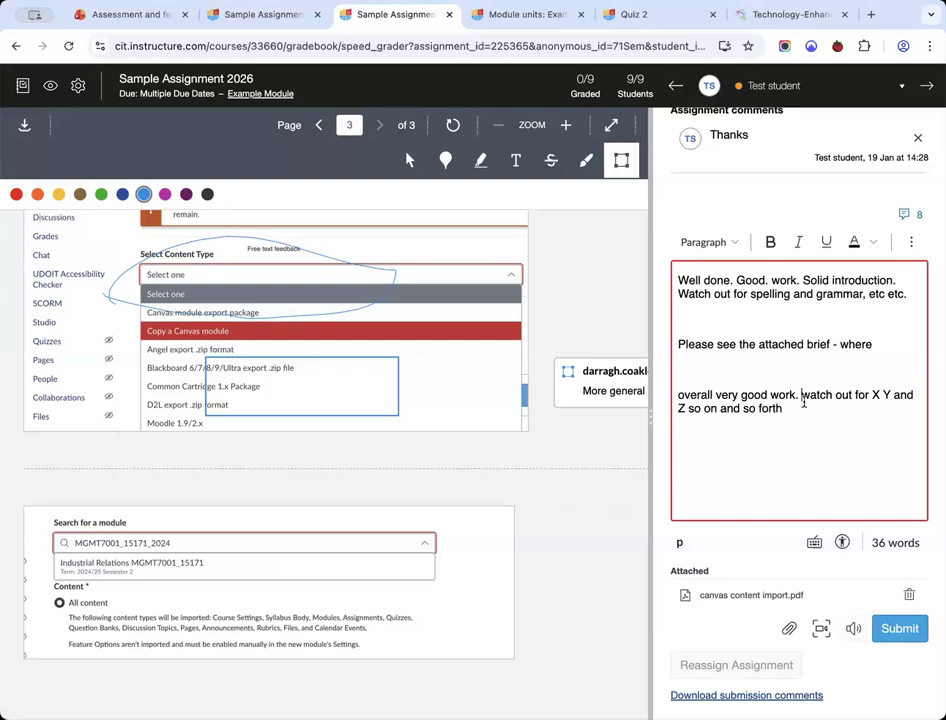
key(Return)
key(Return)
Grade the submission 66 out of 100 and submit the comment with its attached PDF.
scroll(827, 456, up, 3)
click(772, 305)
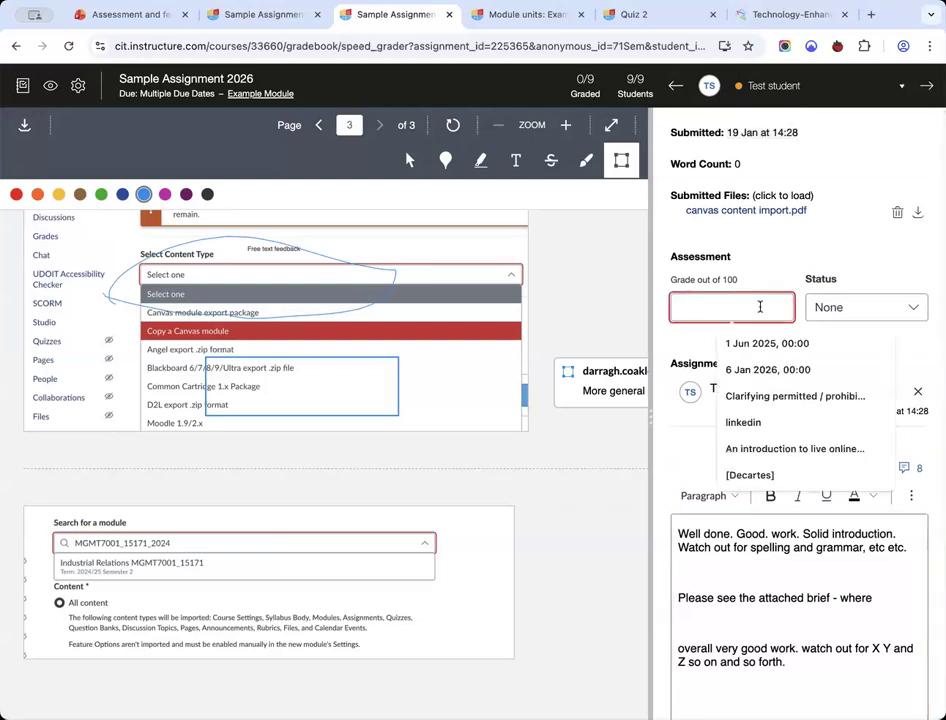
drag(686, 280, 745, 285)
click(742, 283)
triple_click(686, 281)
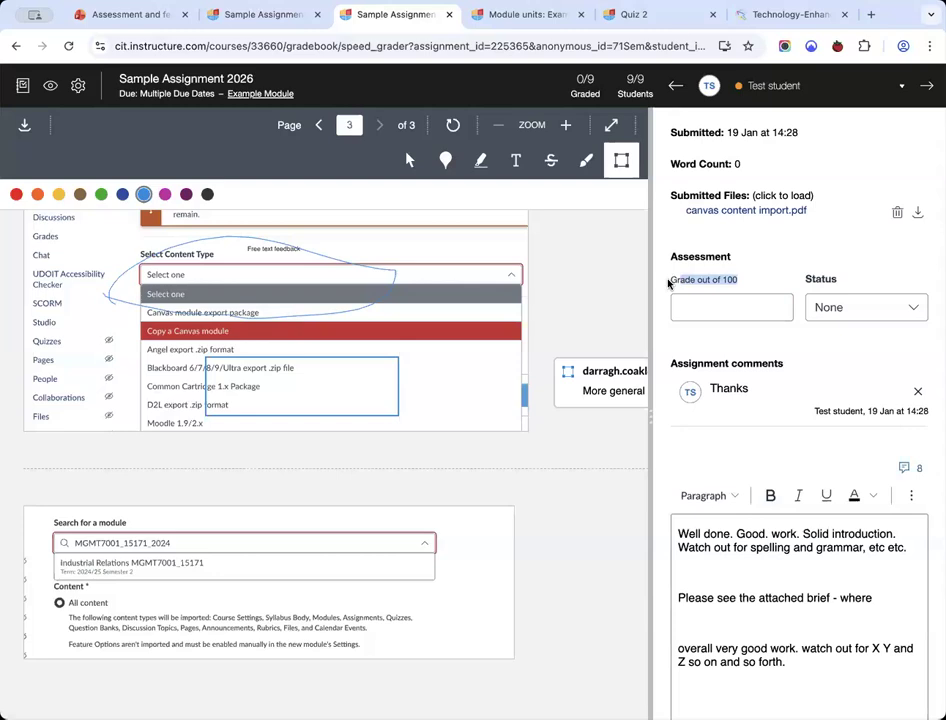
click(694, 308)
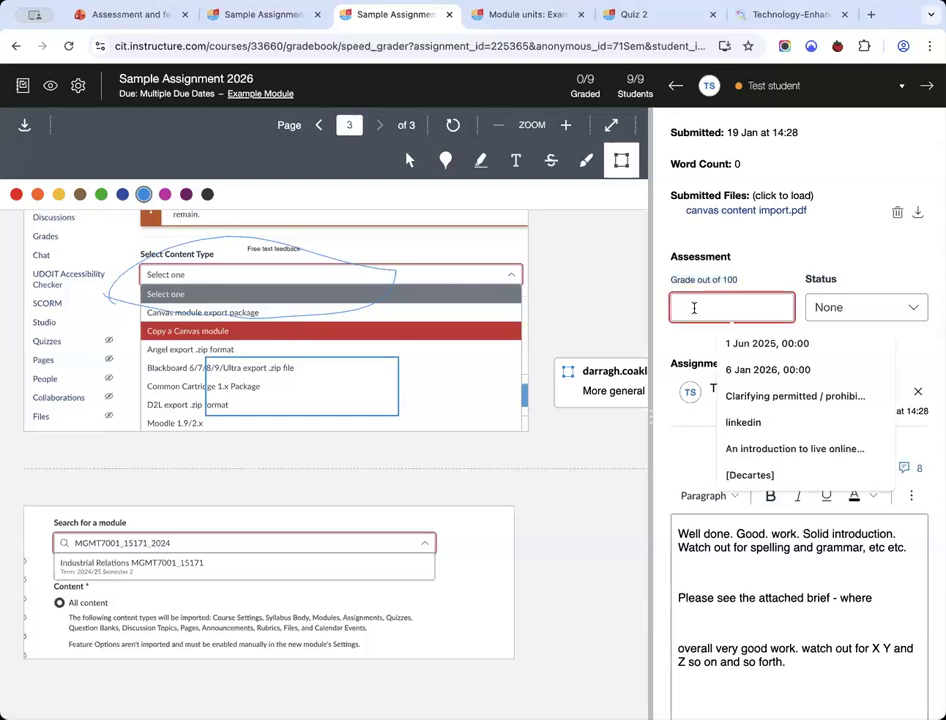
text(66)
key(Return)
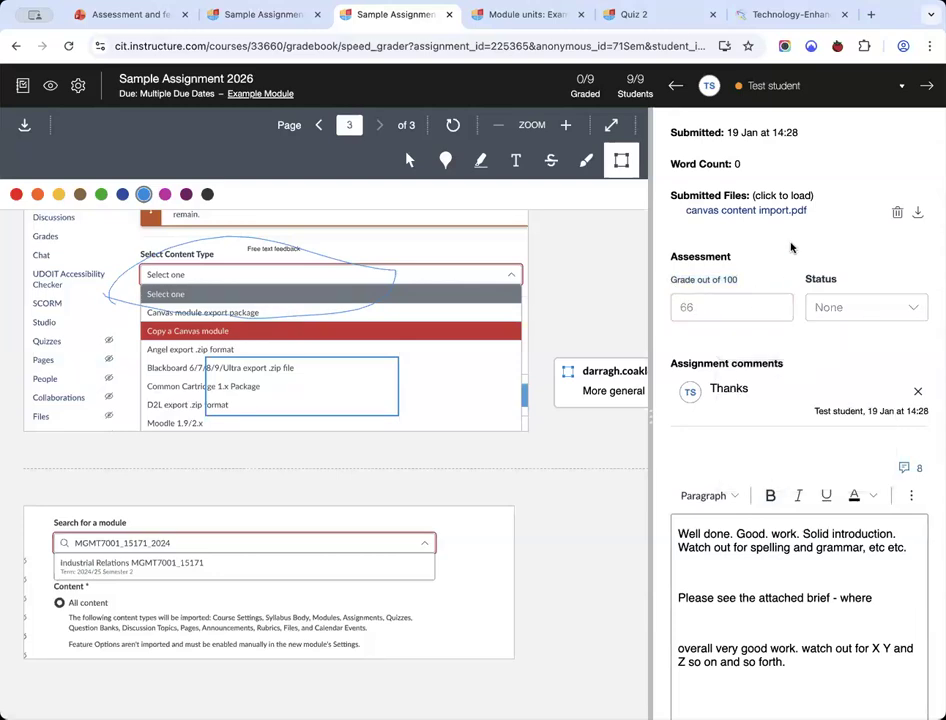
scroll(790, 247, down, 5)
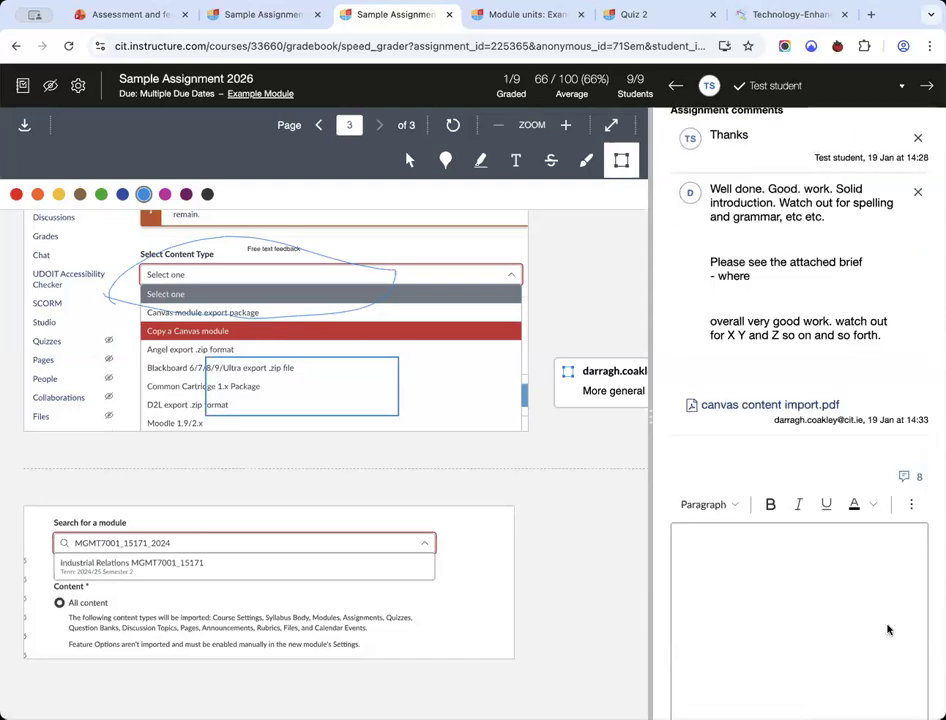
Examine the Hidden label on the grade and the options for posting or hiding grades, without posting.
scroll(888, 629, up, 3)
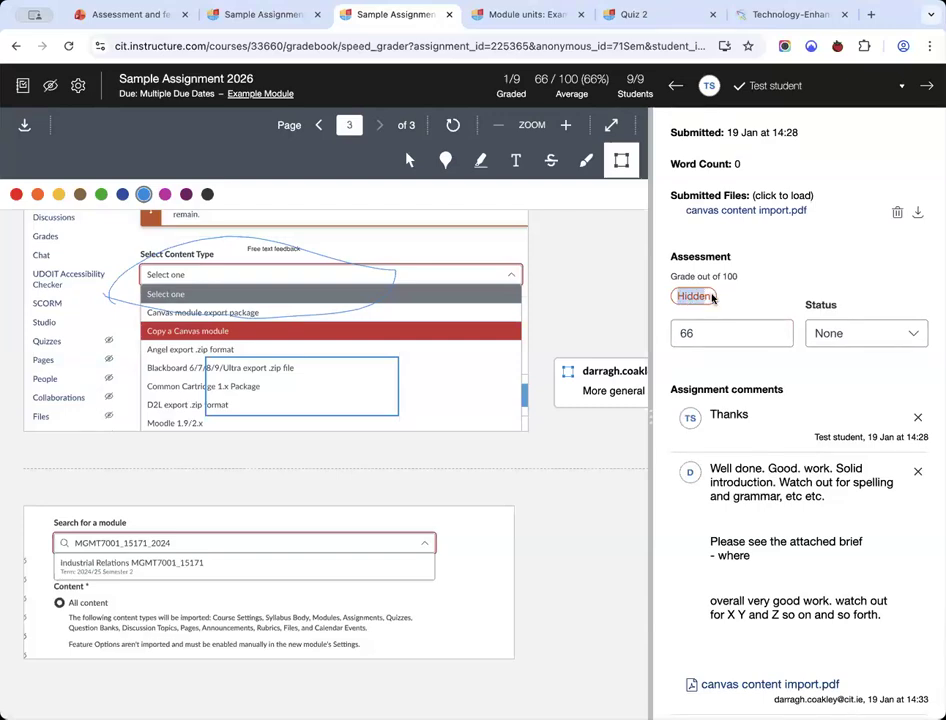
double_click(704, 297)
click(52, 88)
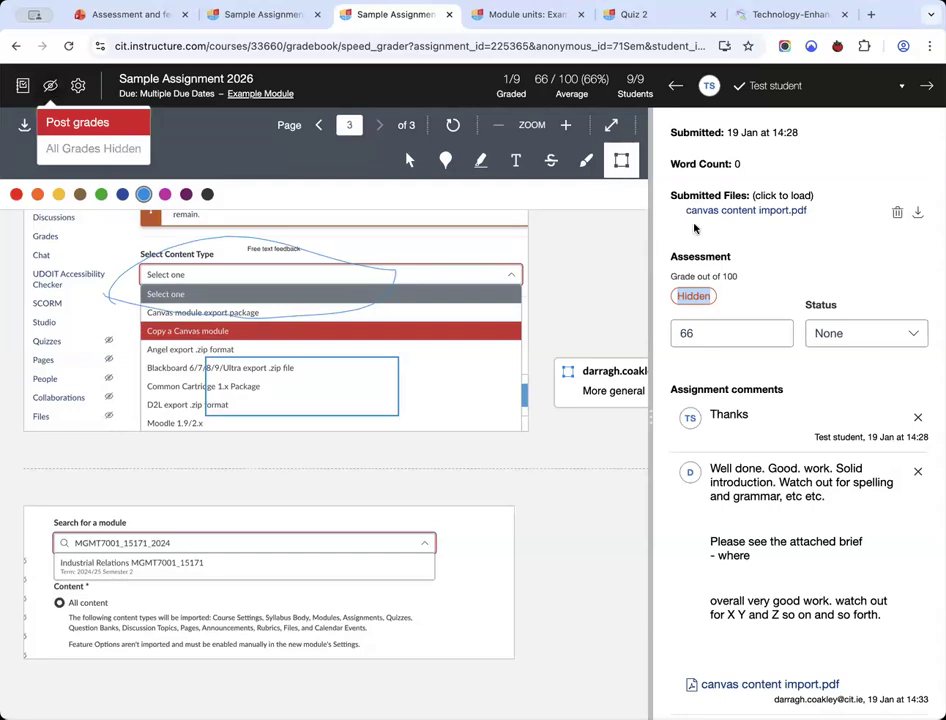
key(Escape)
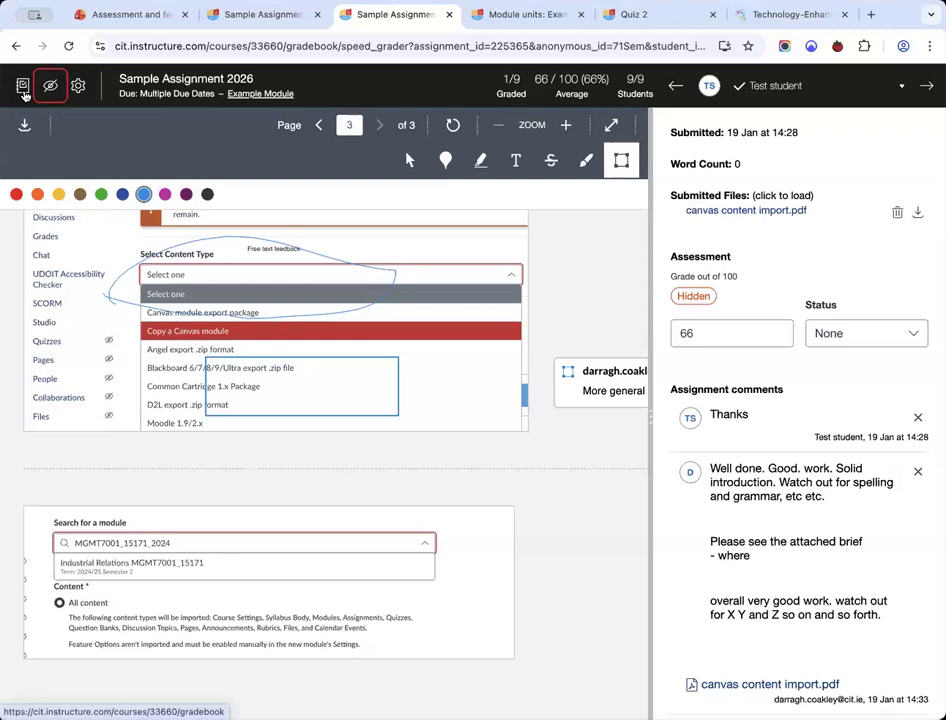
Open the course gradebook and look through the assignment columns, including Sample Assignment 2026 and the total.
click(23, 88)
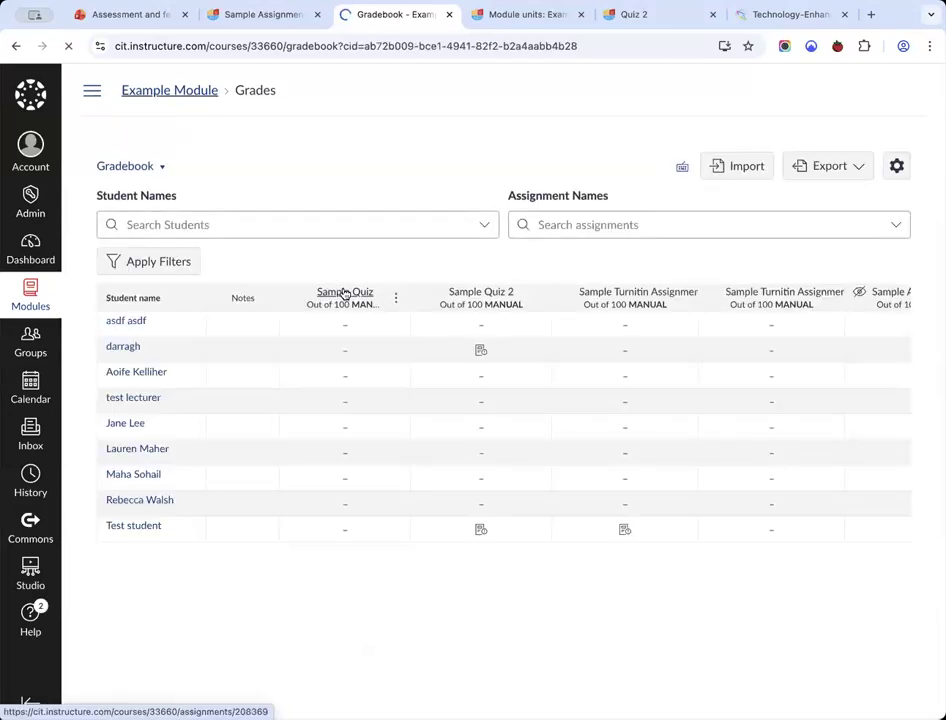
click(121, 93)
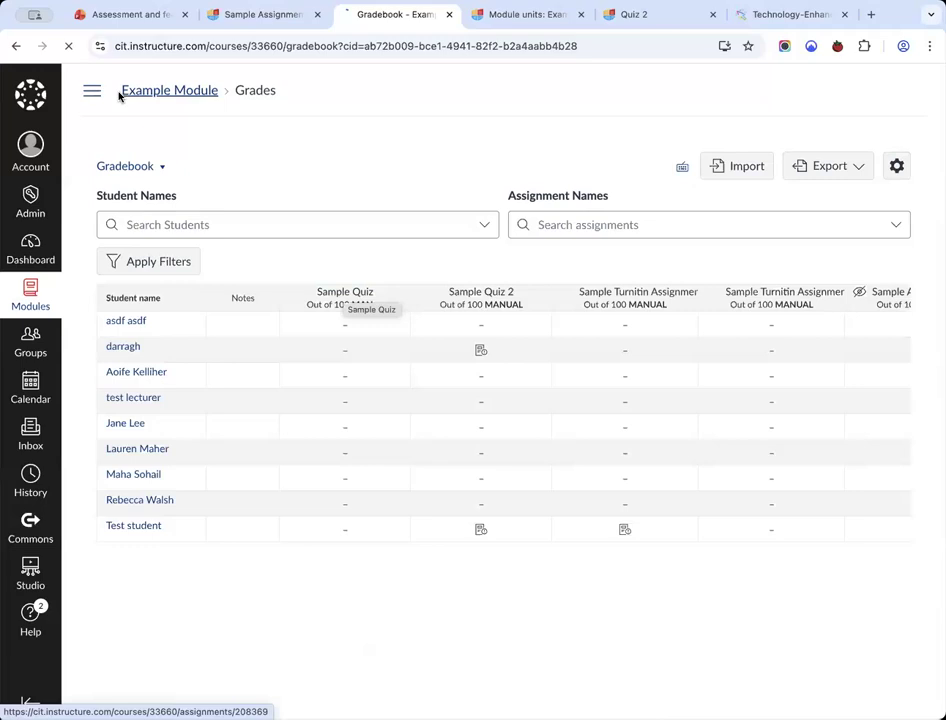
click(103, 283)
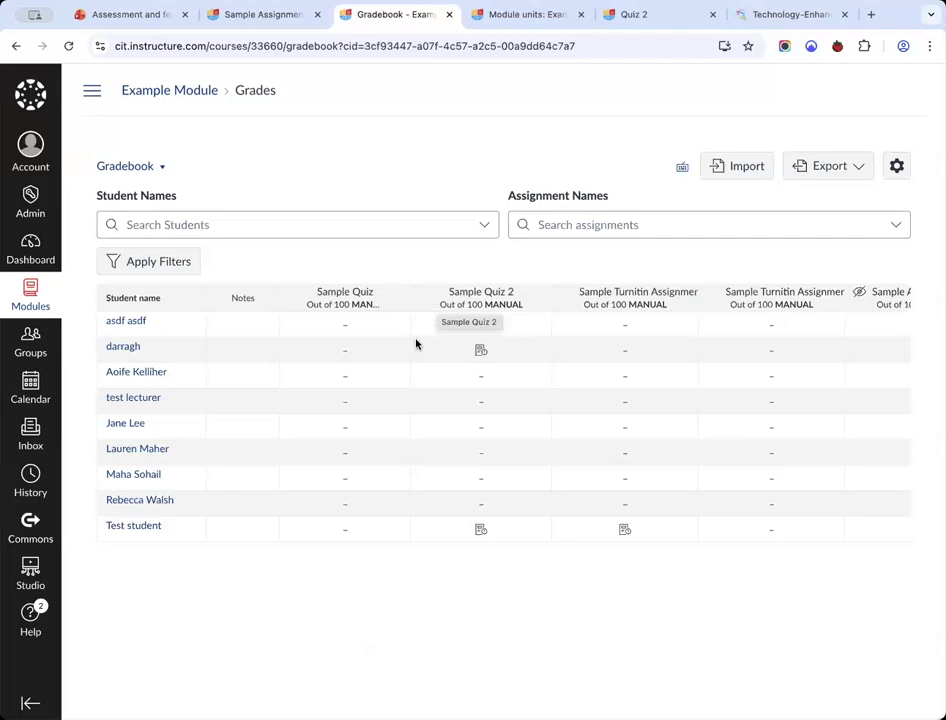
scroll(420, 343, right, 6)
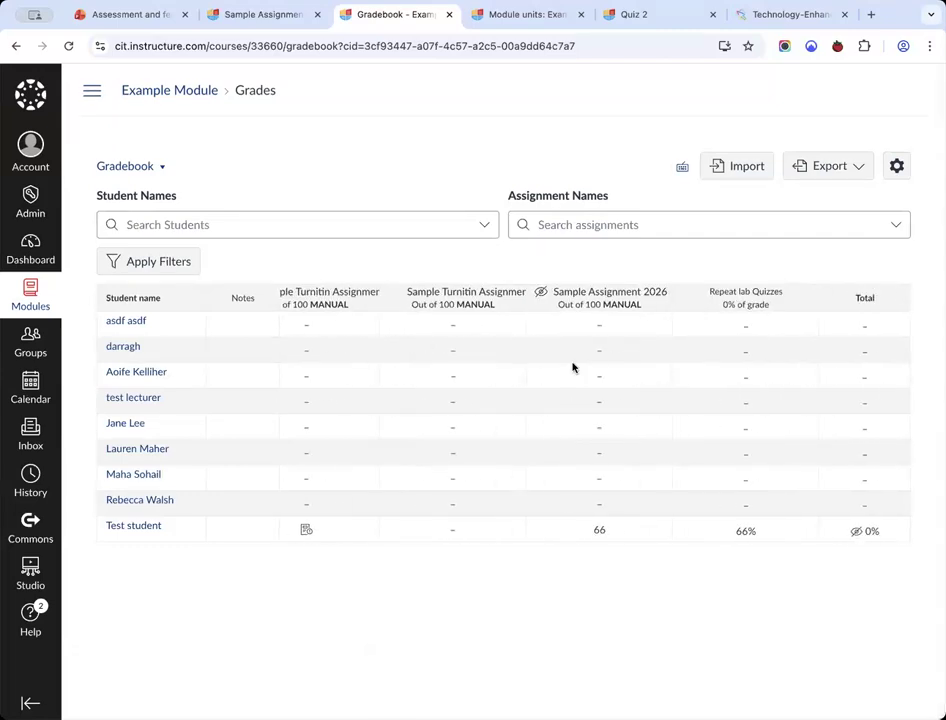
scroll(570, 365, left, 6)
scroll(570, 365, right, 6)
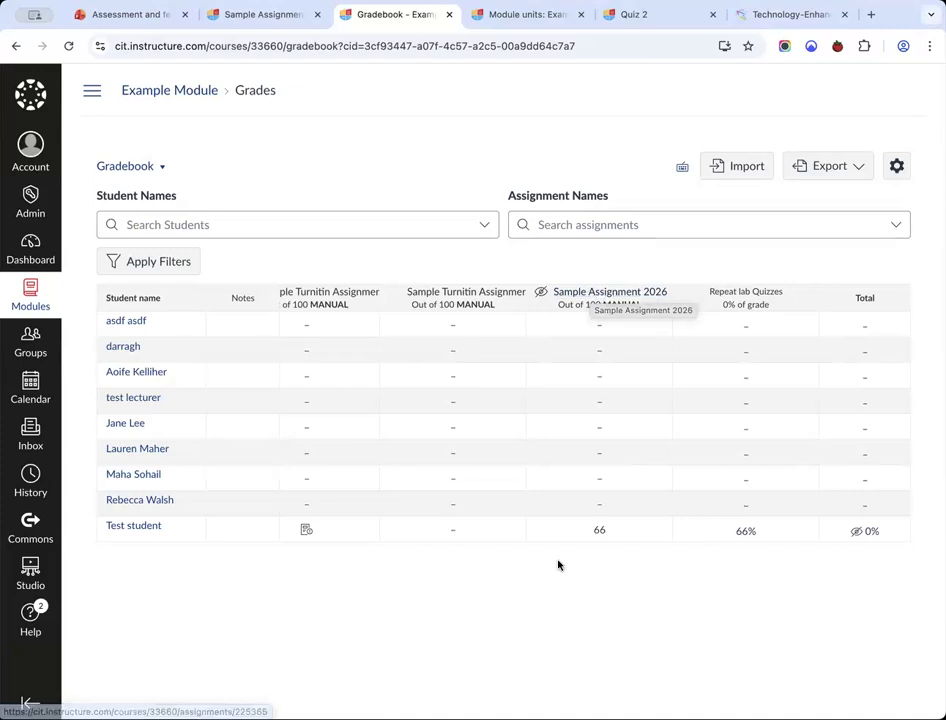
scroll(550, 532, left, 4)
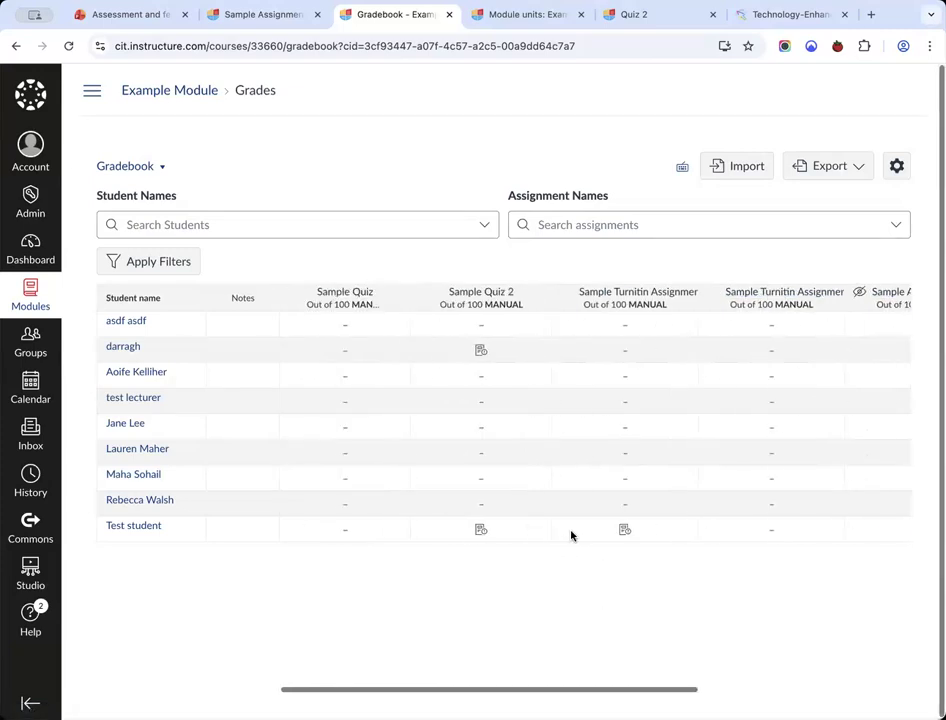
Check the Test student's Sample Quiz 2 grade cell and open their Sample Turnitin Assignment (Makred) submission in SpeedGrader.
click(479, 533)
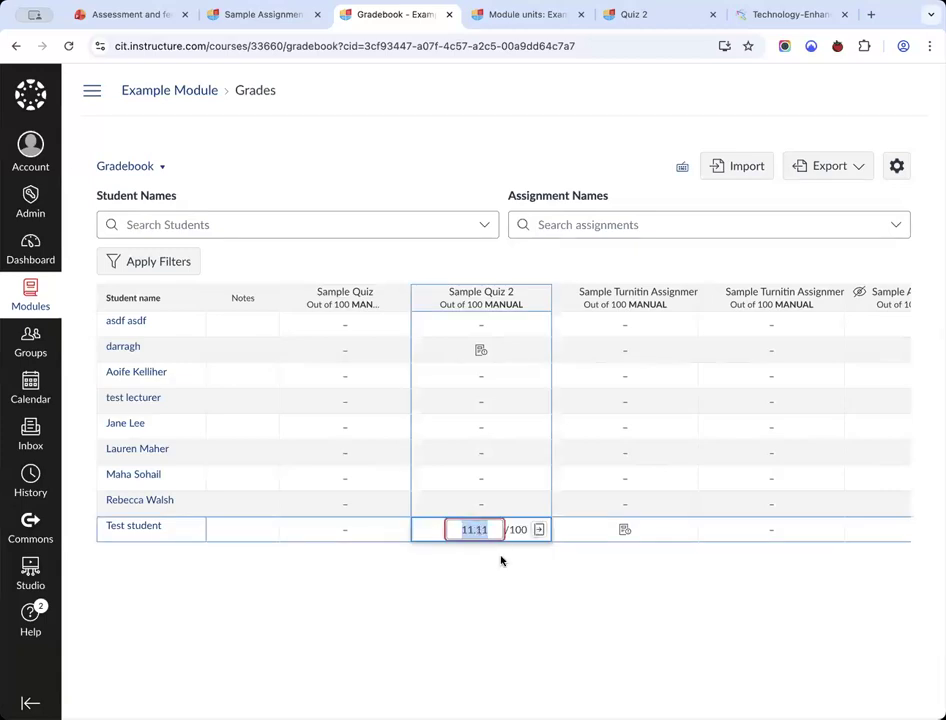
key(BackSpace)
click(623, 529)
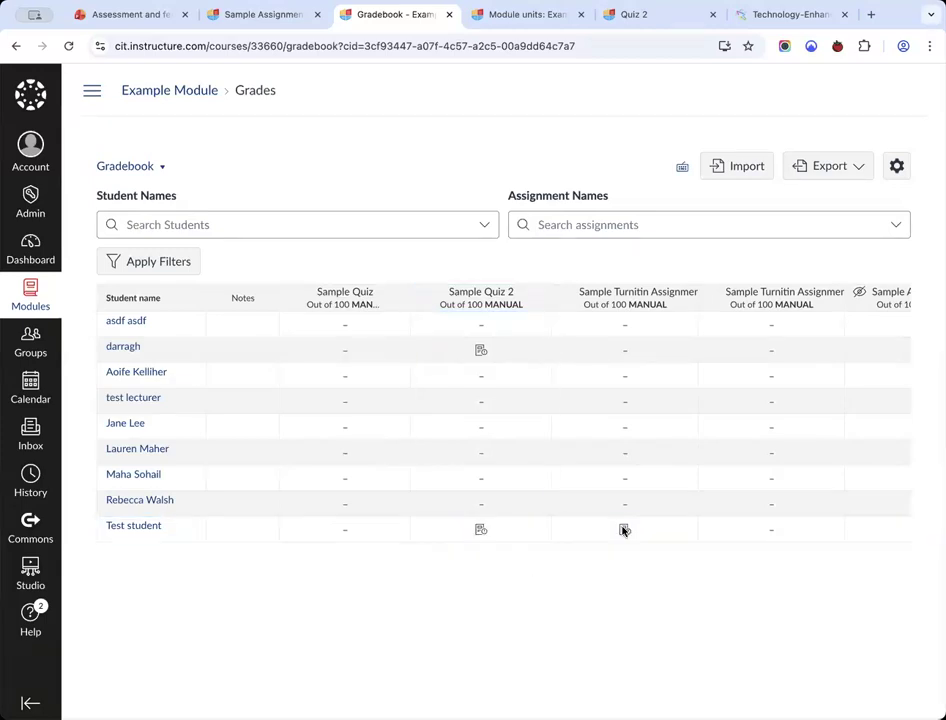
click(646, 583)
click(623, 529)
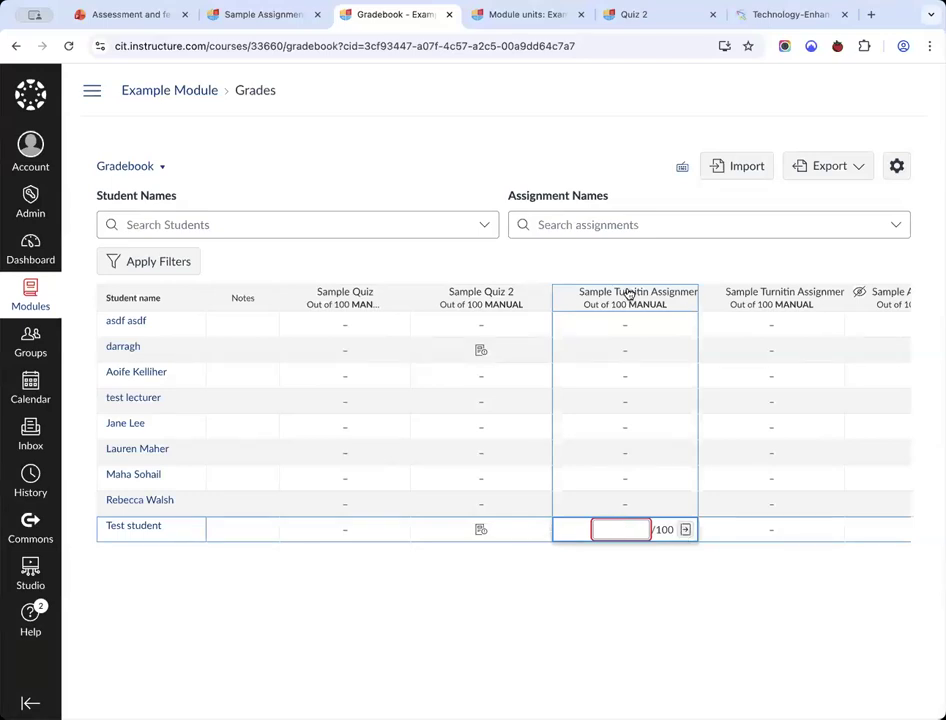
click(686, 530)
click(816, 181)
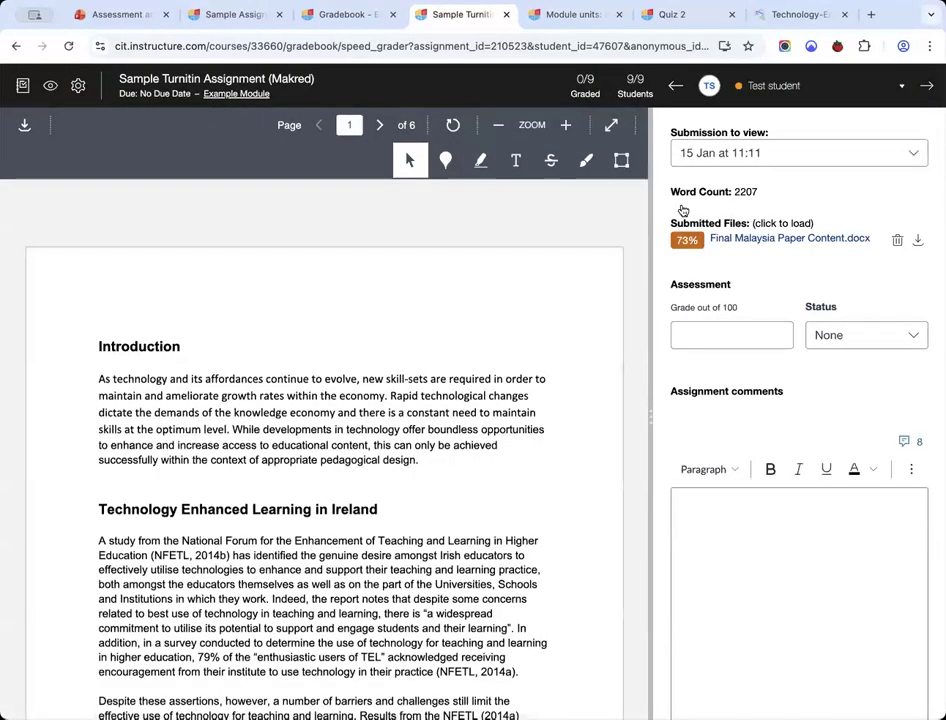
Return to the gradebook and enter Sample Assignment 2026 grades of 56 for the first listed student and 66 for the second.
click(353, 25)
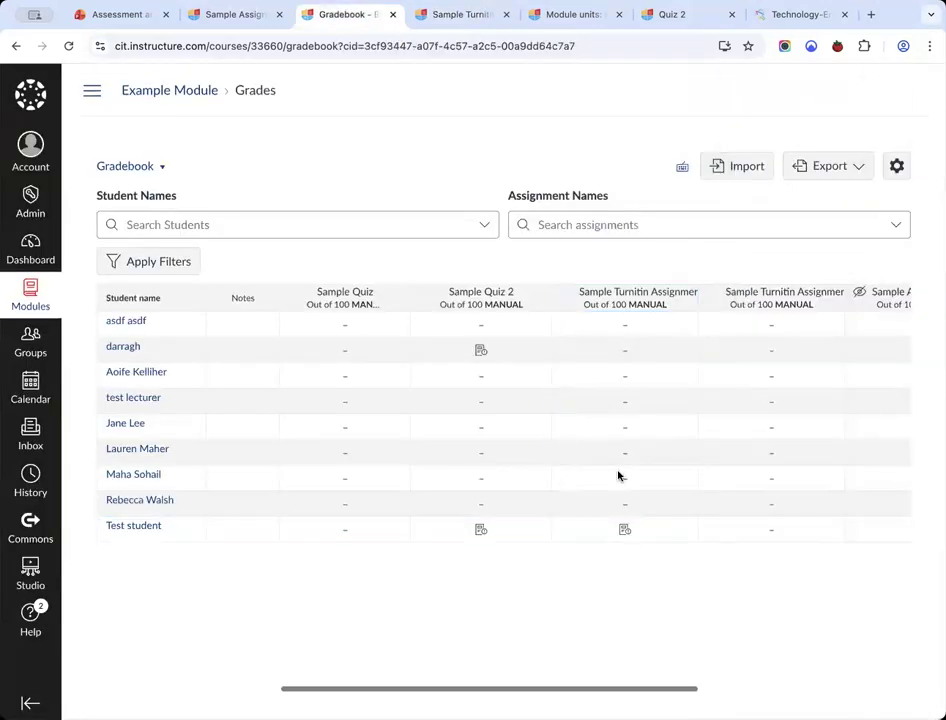
scroll(618, 476, right, 5)
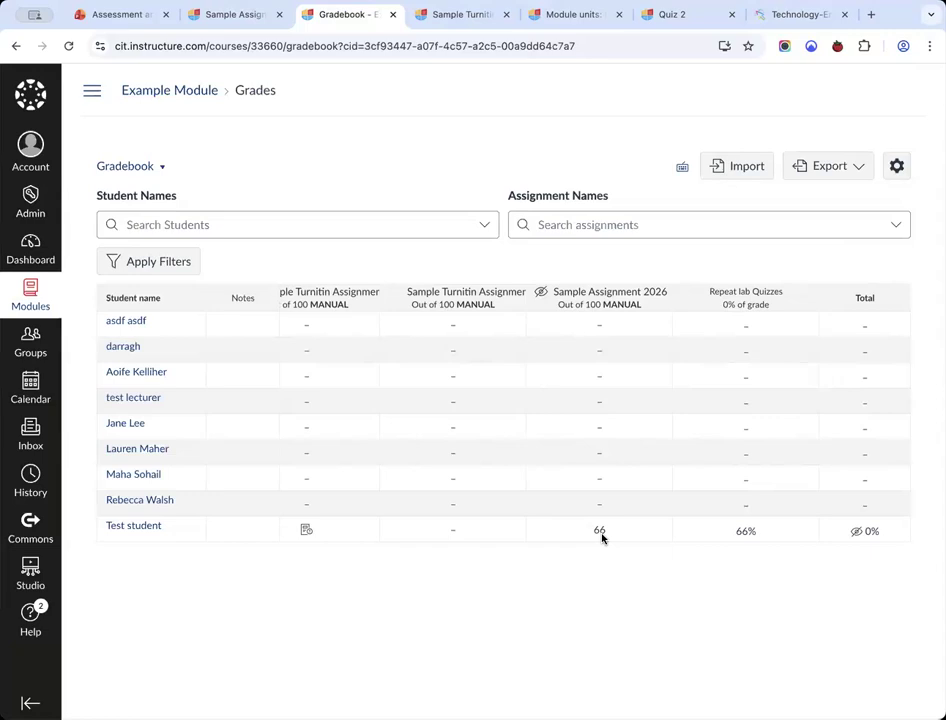
click(602, 329)
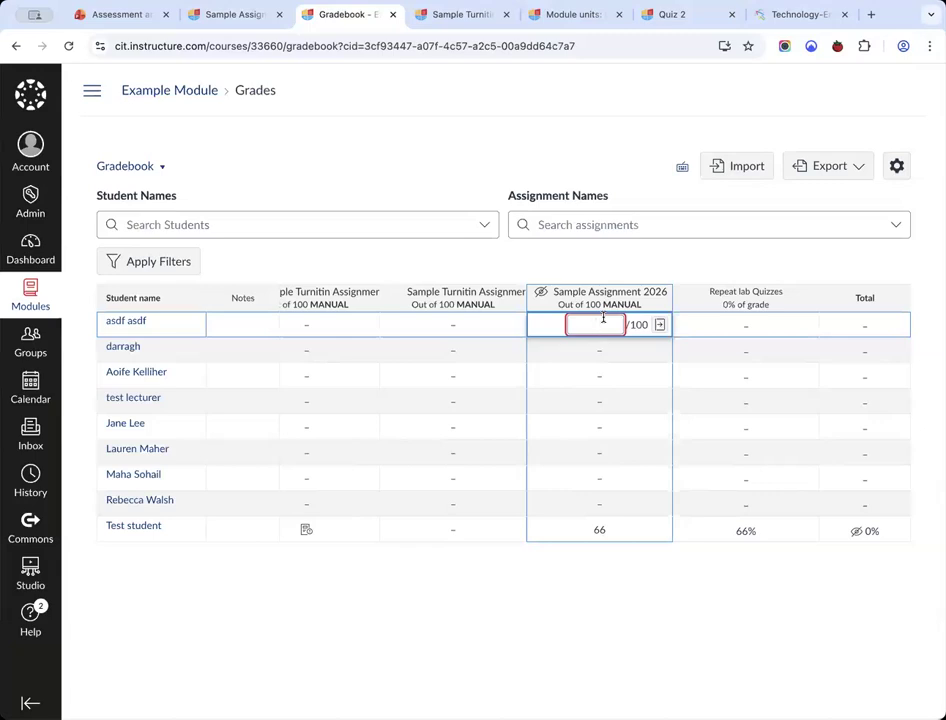
text(56)
key(Return)
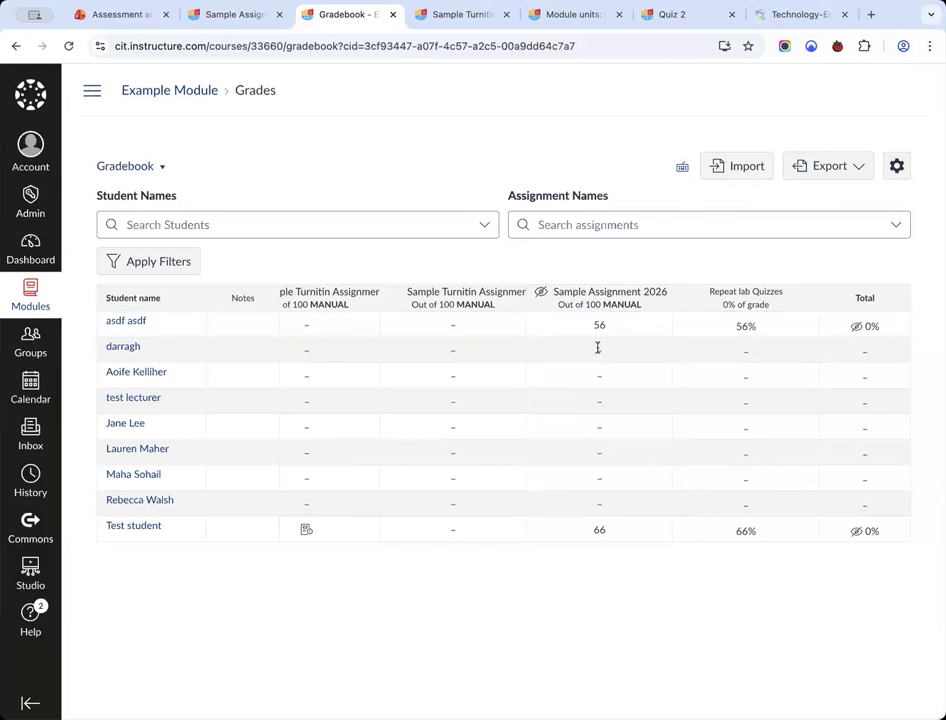
click(598, 347)
text(66)
key(Return)
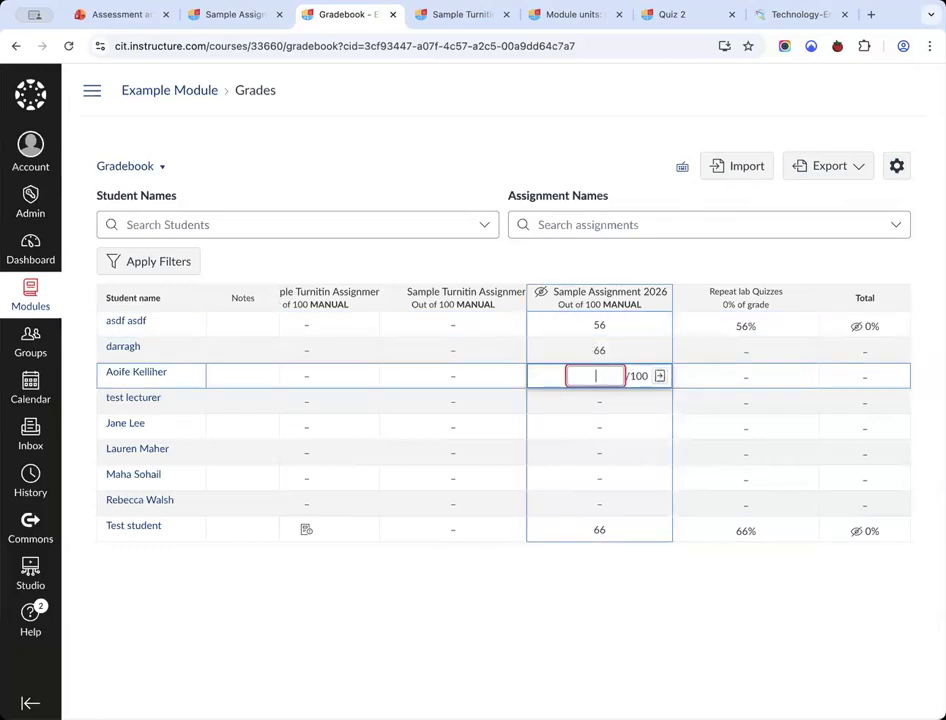
Mark the third listed student as Excused for Sample Assignment 2026 and submit the comment "Was not able to submit because".
click(661, 377)
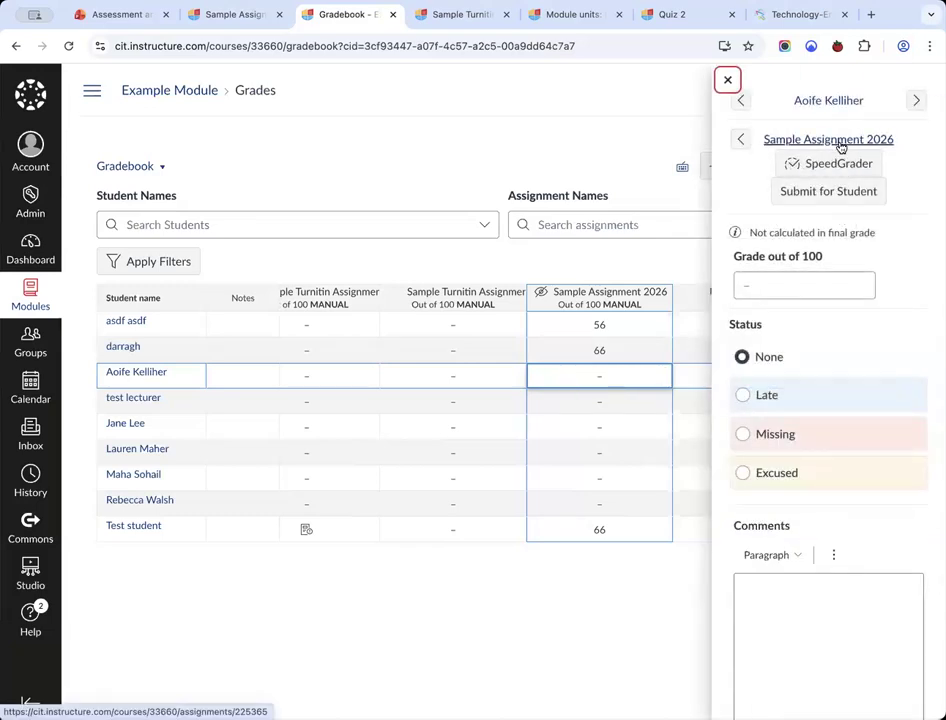
click(813, 290)
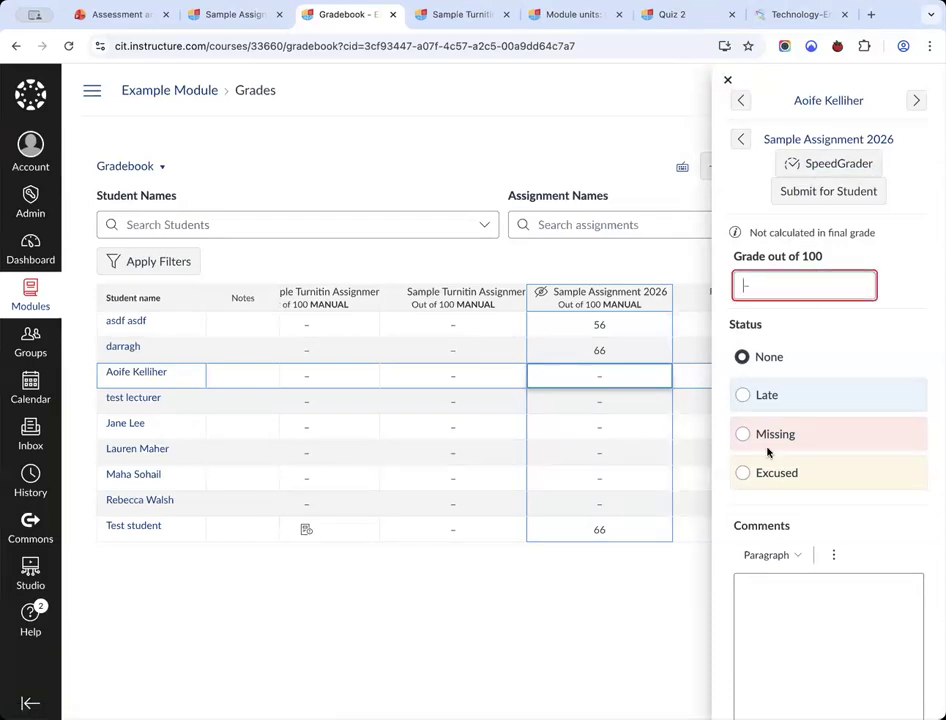
click(743, 475)
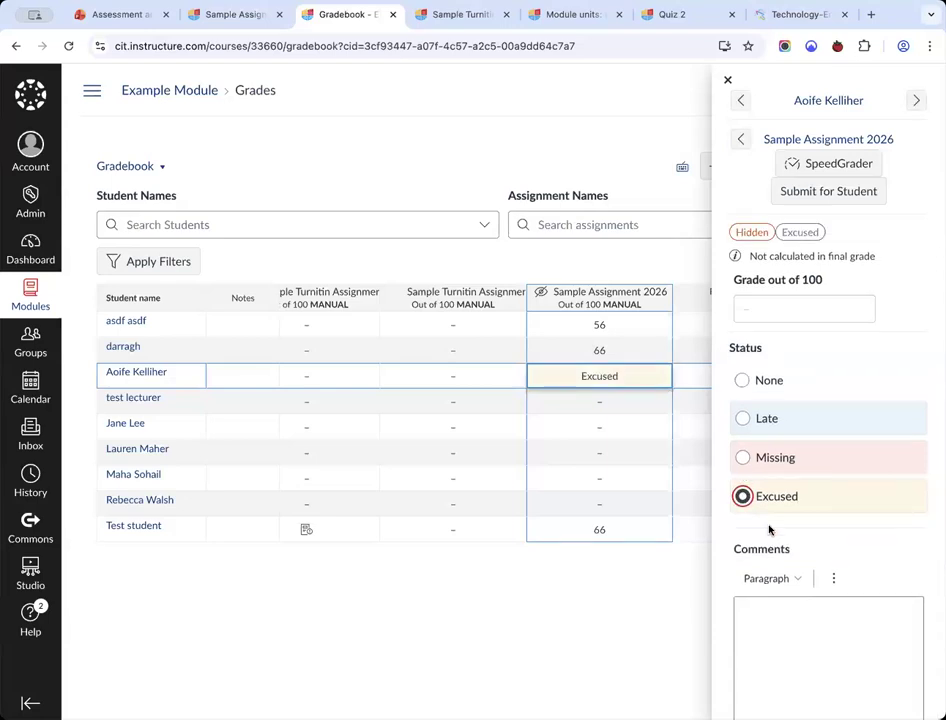
click(786, 620)
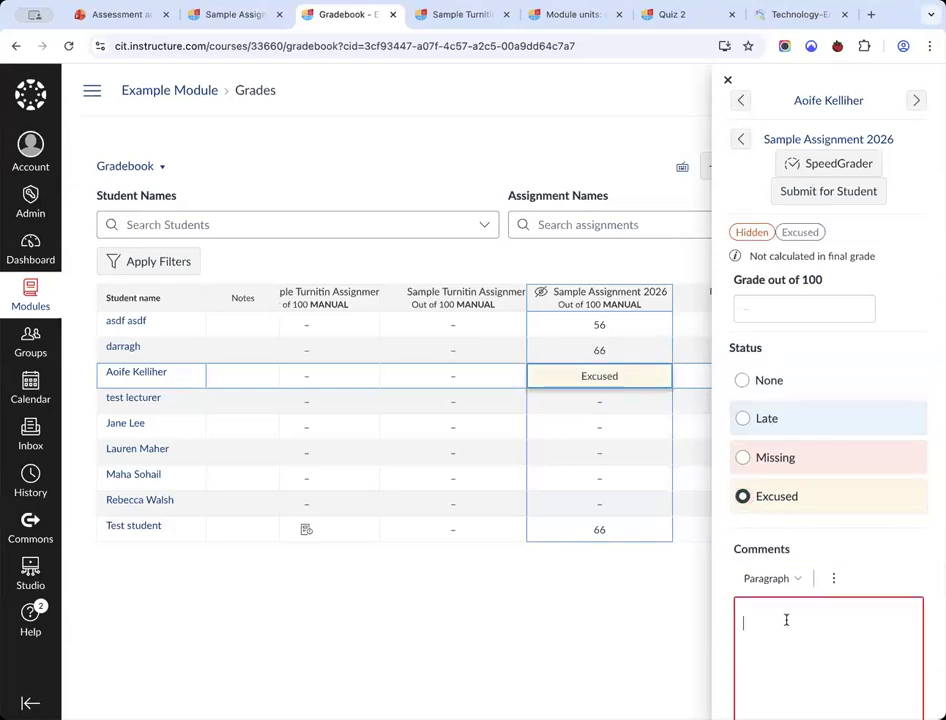
text(Was not able)
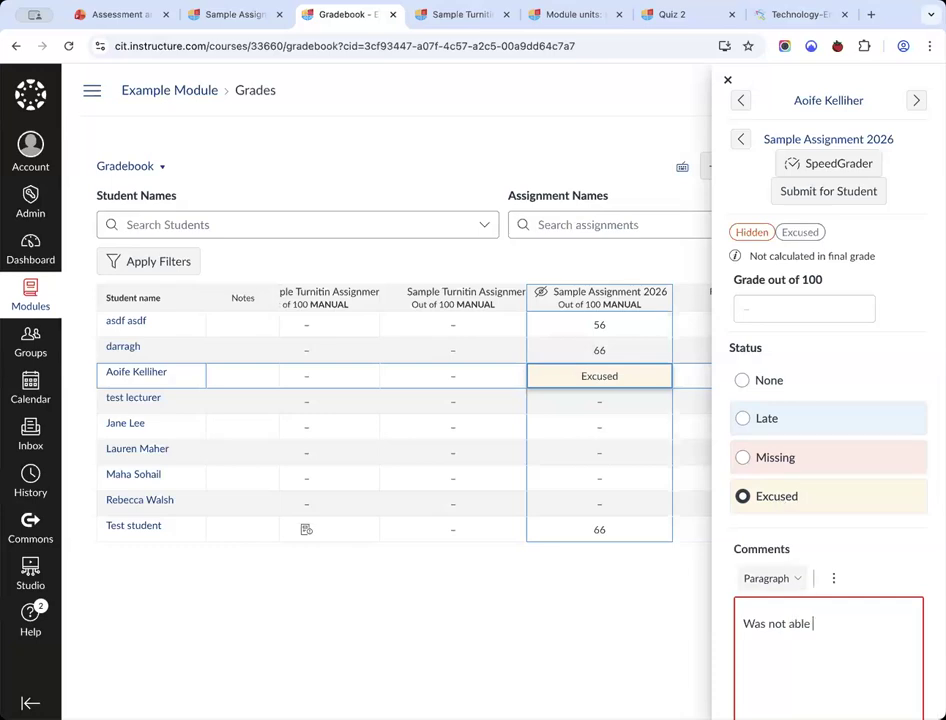
text( to submit because)
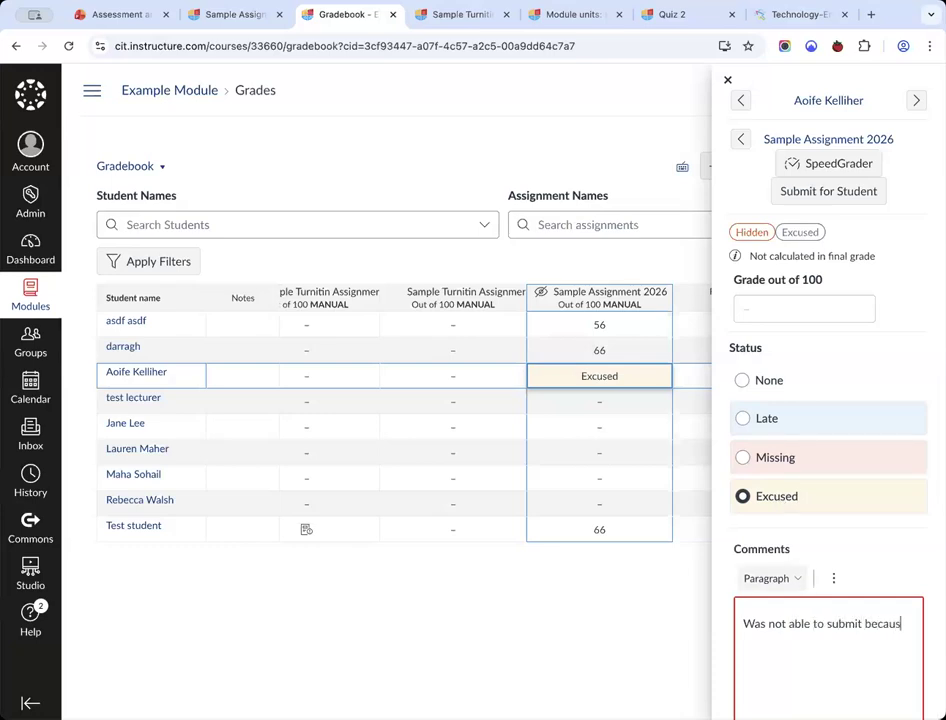
click(896, 716)
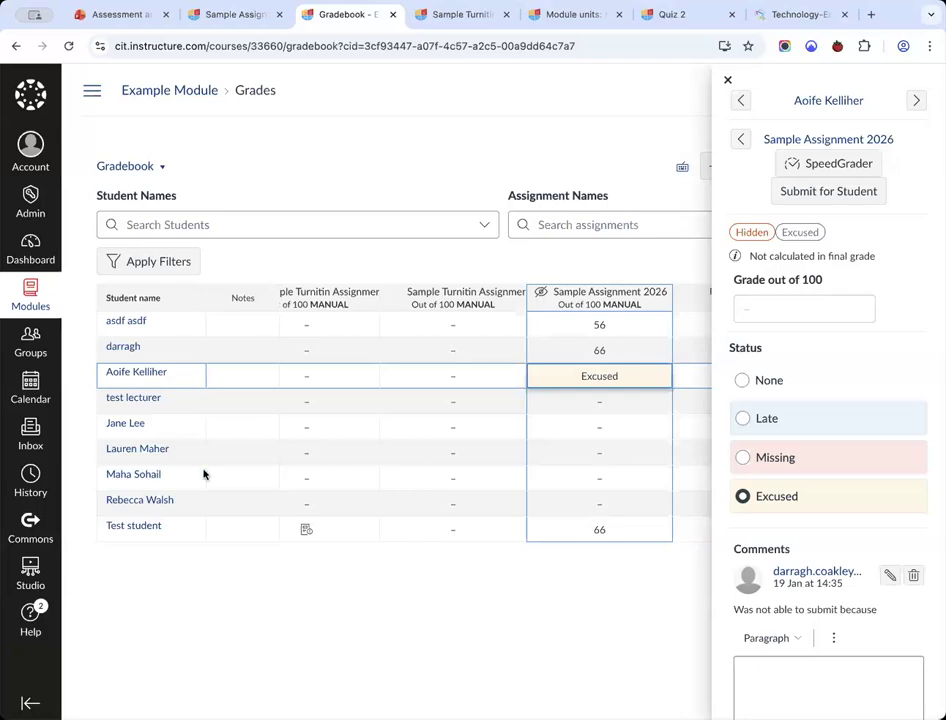
Submit the file canvas content import.pdf to Sample Assignment 2026 on behalf of the sixth listed student and close their grade details.
click(599, 450)
click(660, 452)
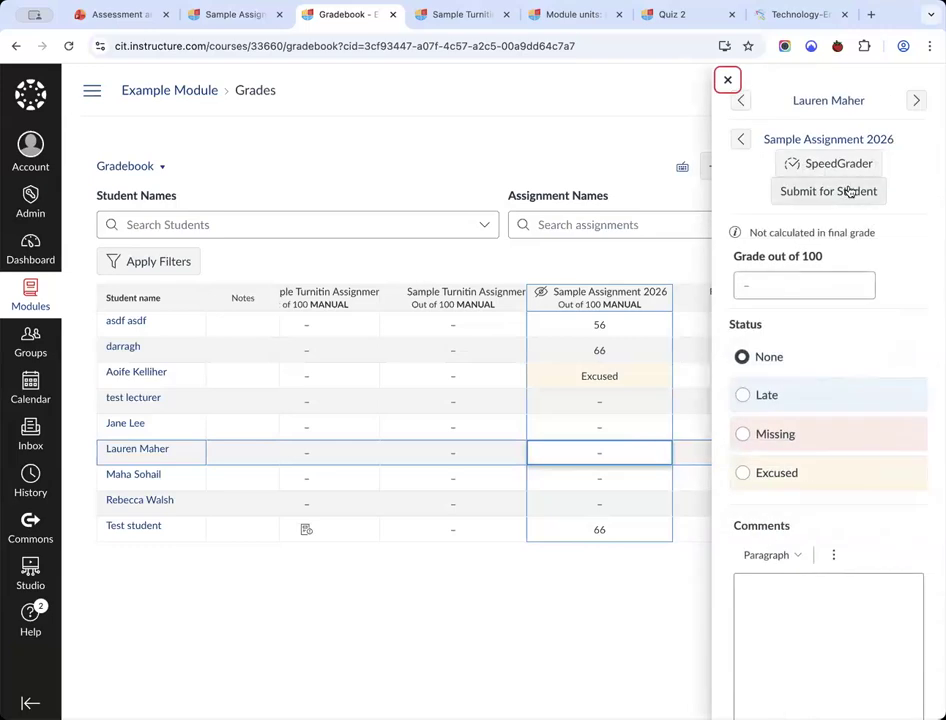
click(849, 191)
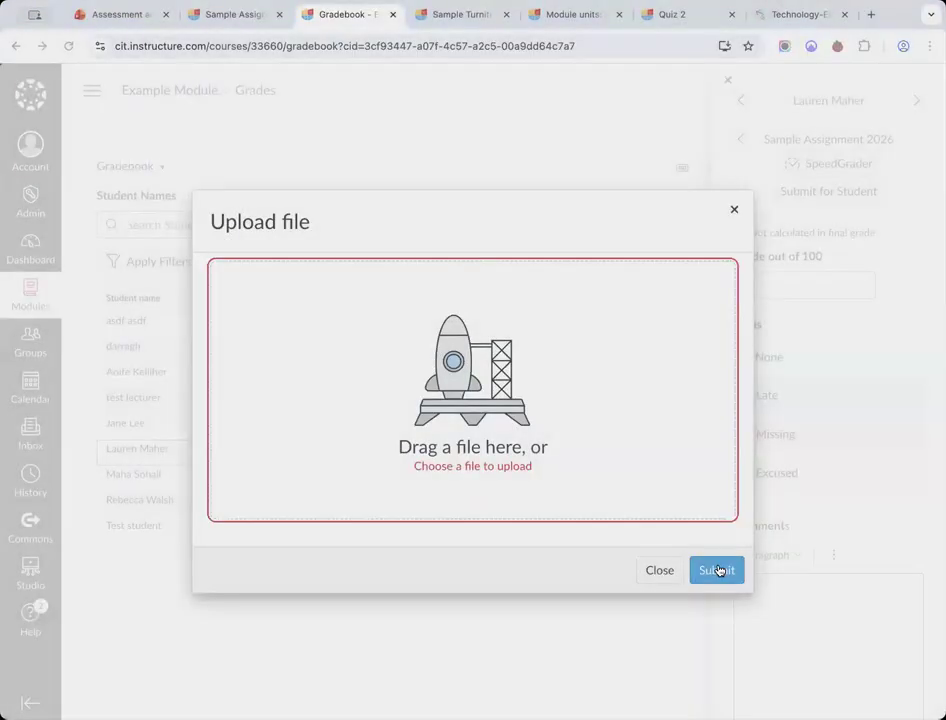
click(717, 570)
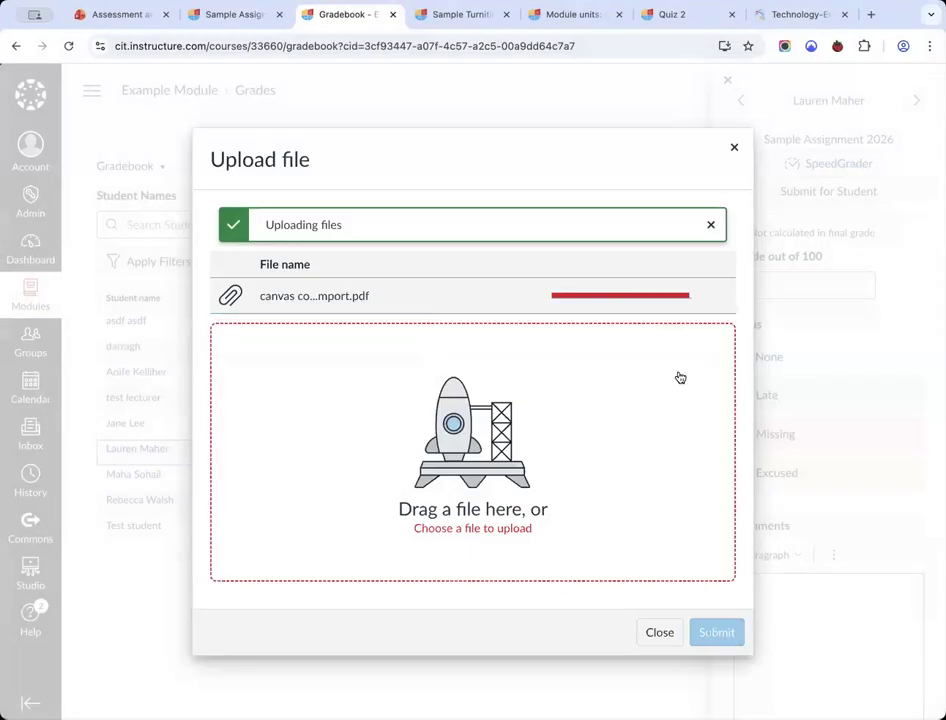
click(719, 607)
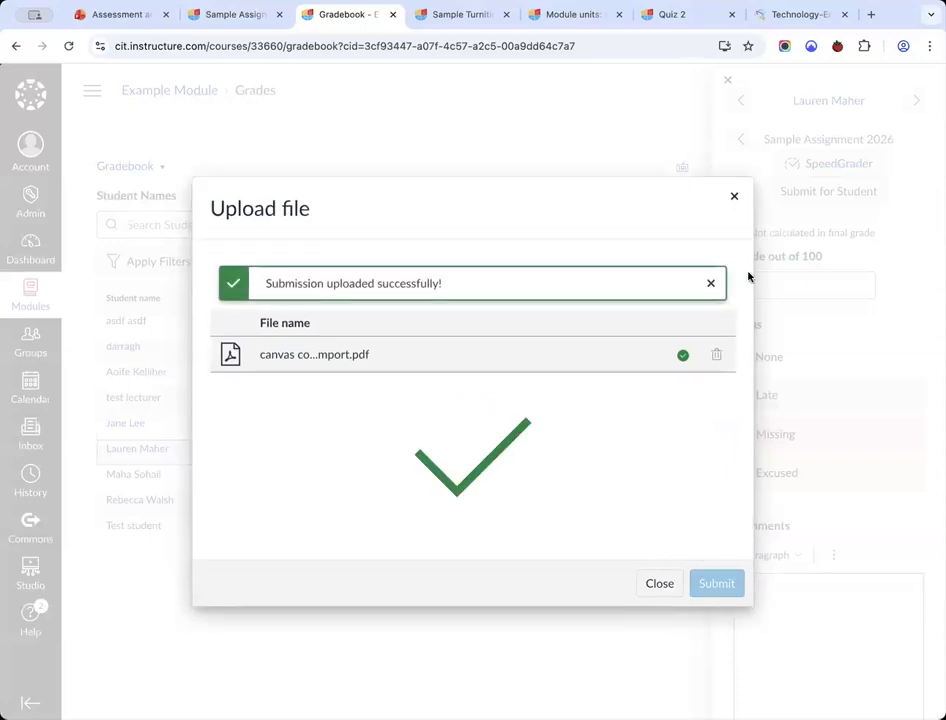
click(734, 196)
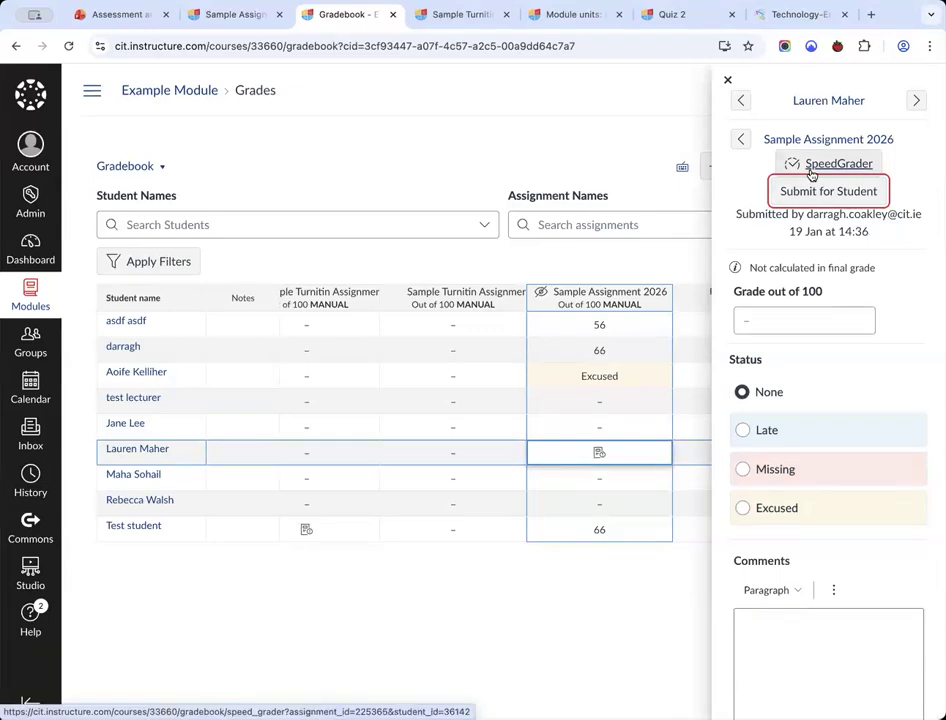
click(744, 239)
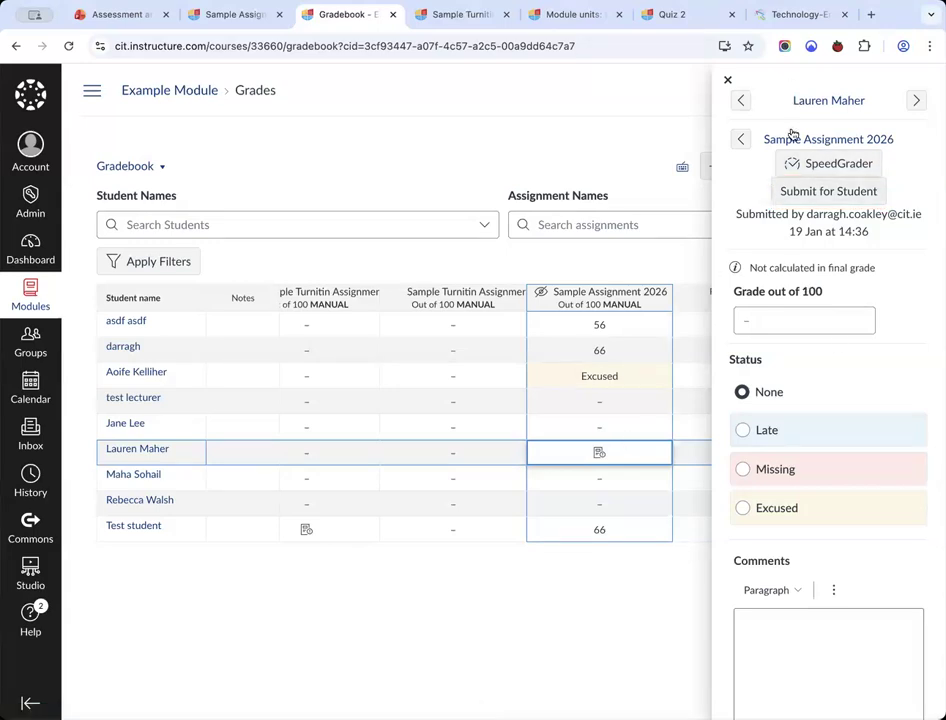
click(727, 83)
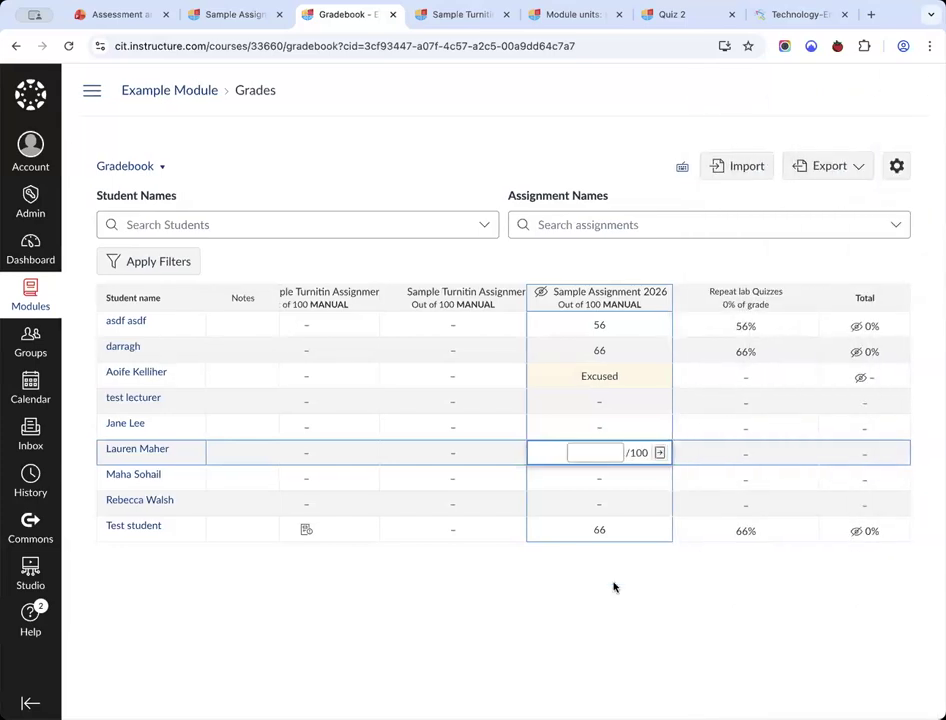
click(614, 587)
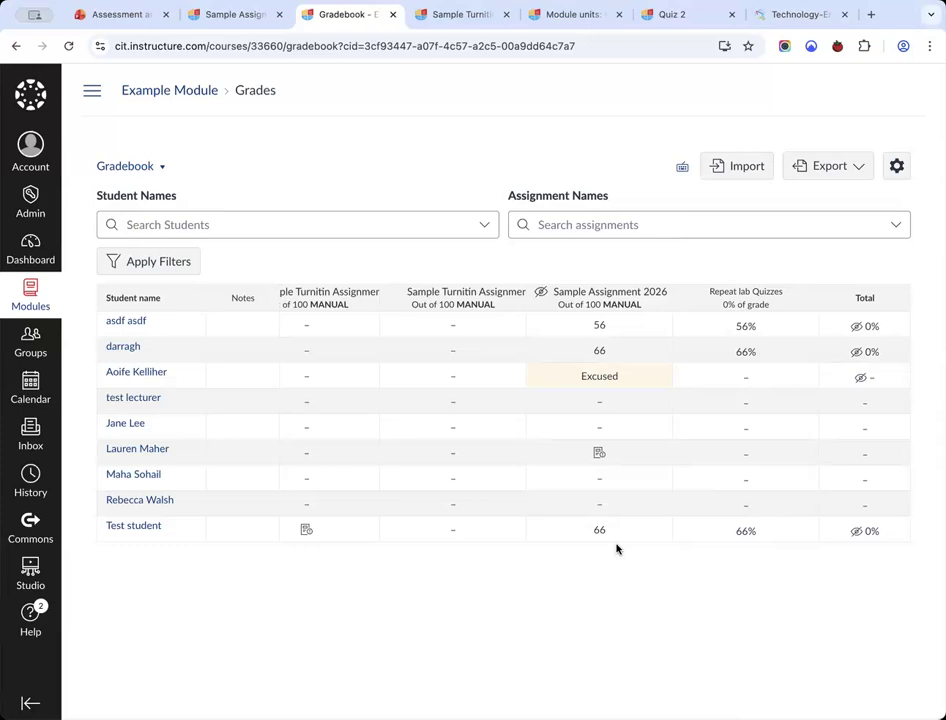
Go to Sample Turnitin Assignment (Makred) in SpeedGrader and advance through two more students from the Test student.
click(450, 18)
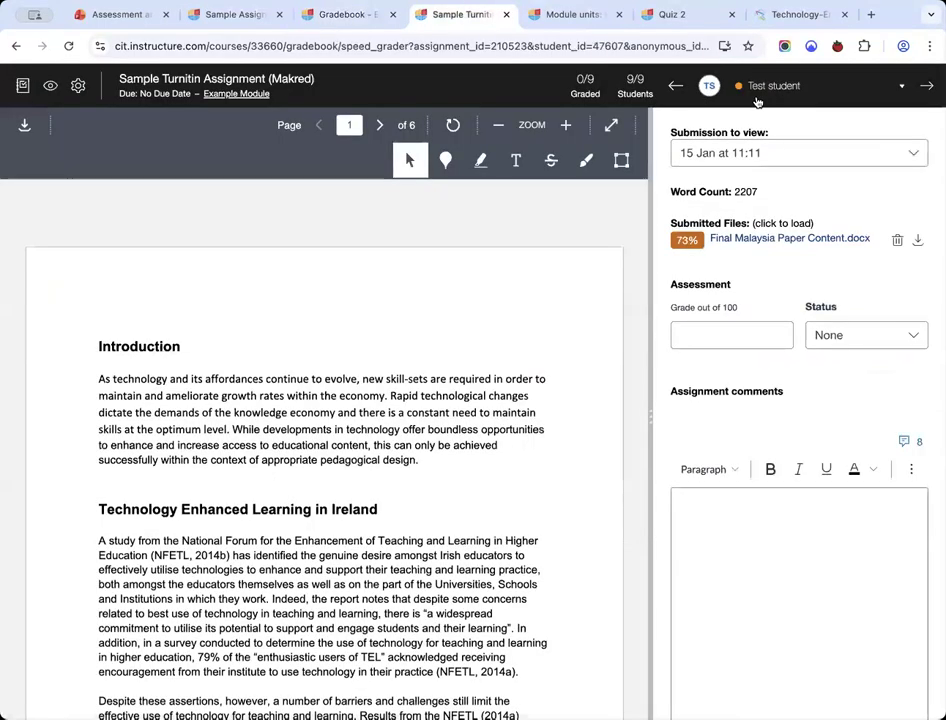
click(920, 88)
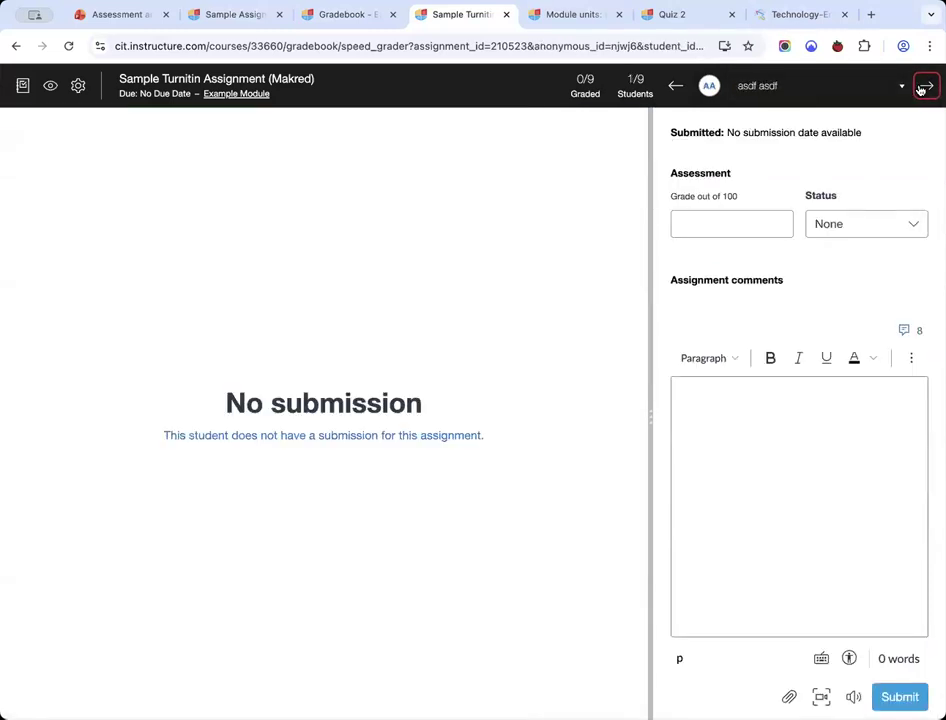
click(921, 88)
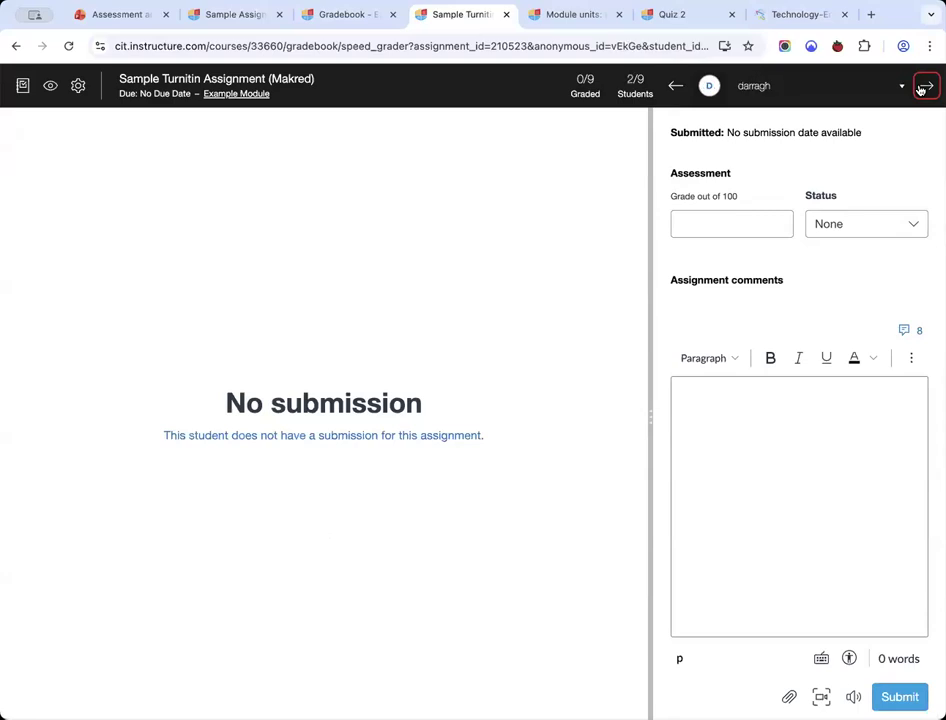
From the gradebook, open Sample Assignment 2026 in SpeedGrader and view its options for posting or hiding grades.
click(343, 15)
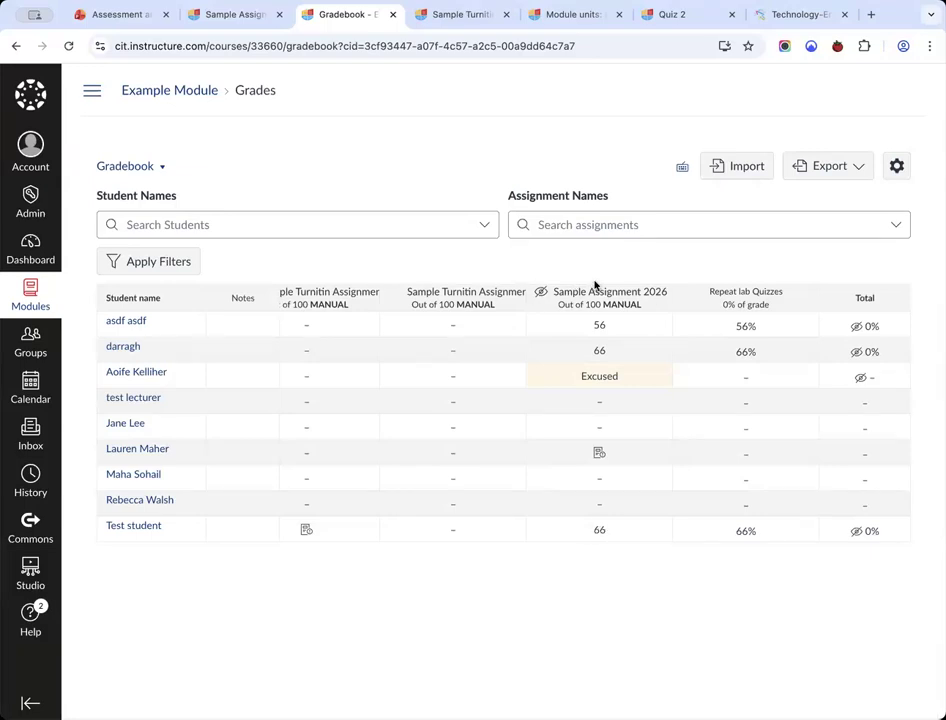
mouse_move(655, 302)
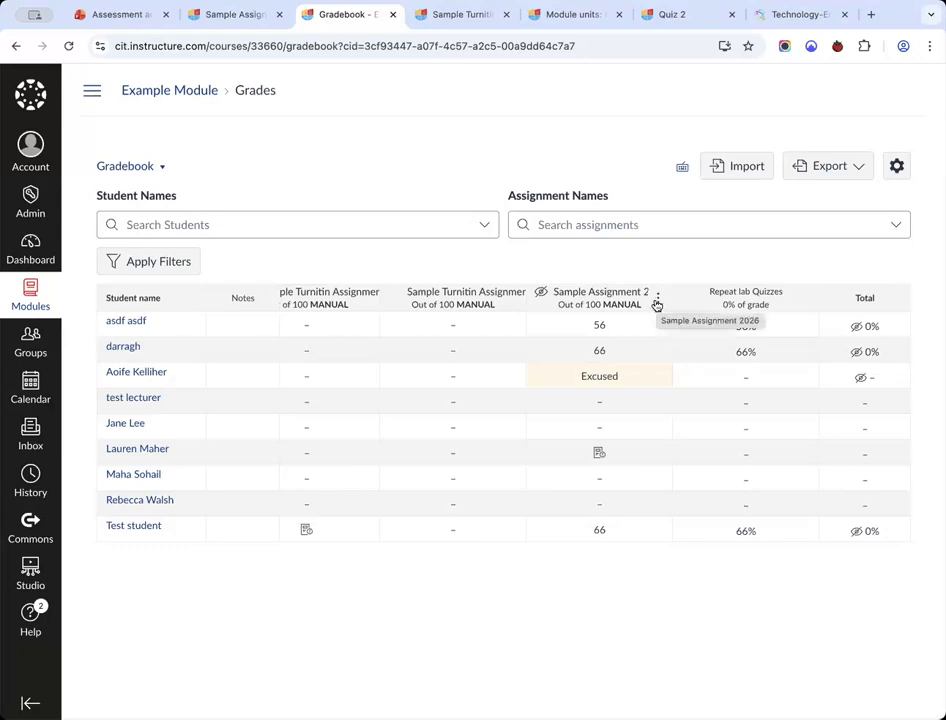
click(658, 302)
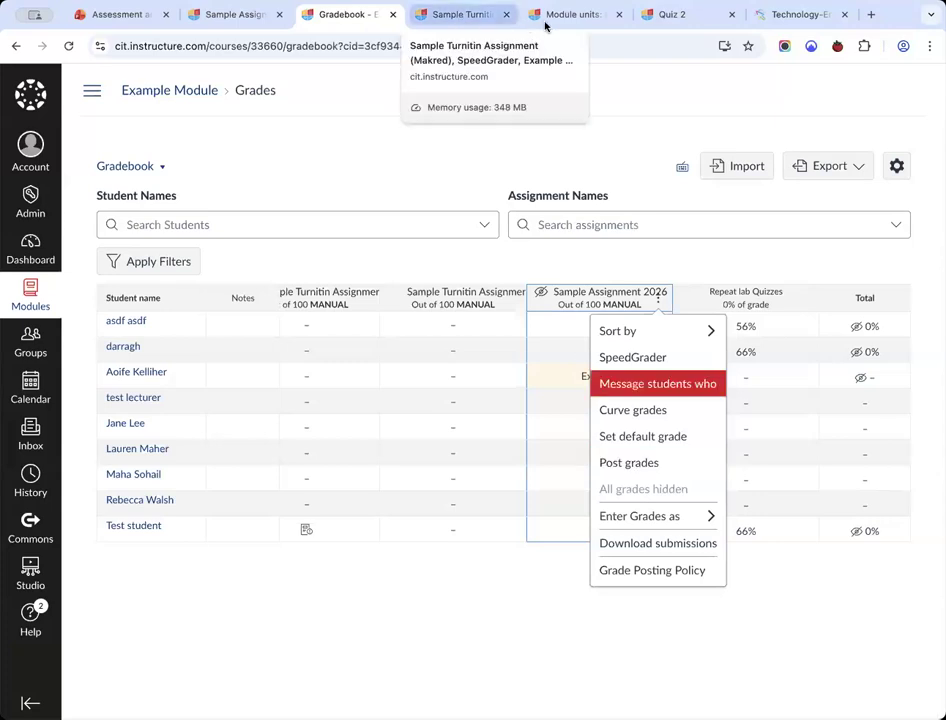
click(462, 16)
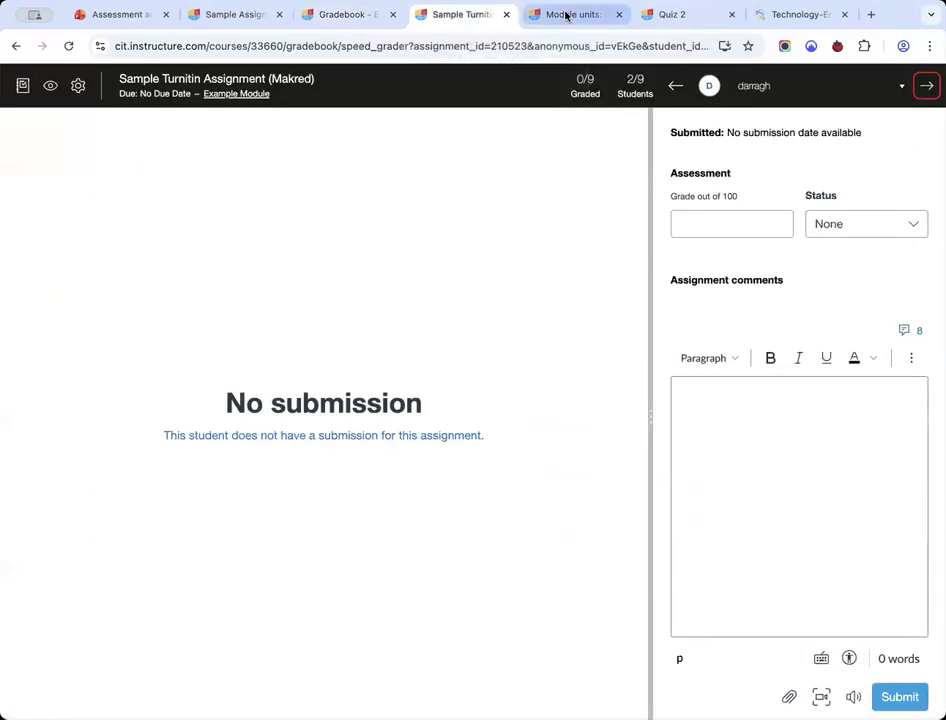
click(567, 16)
click(331, 16)
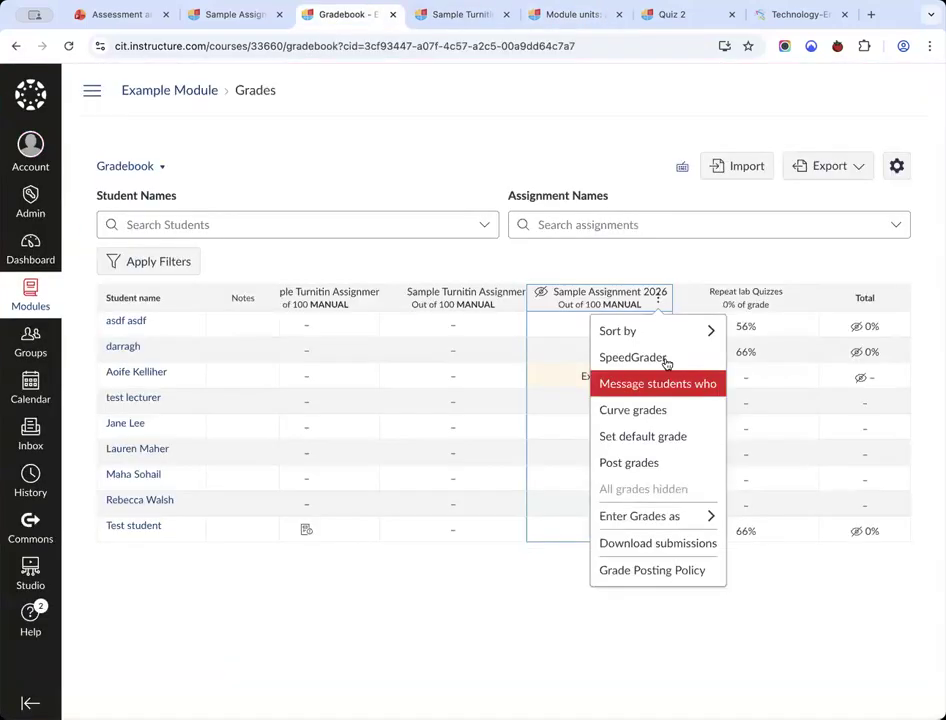
click(667, 360)
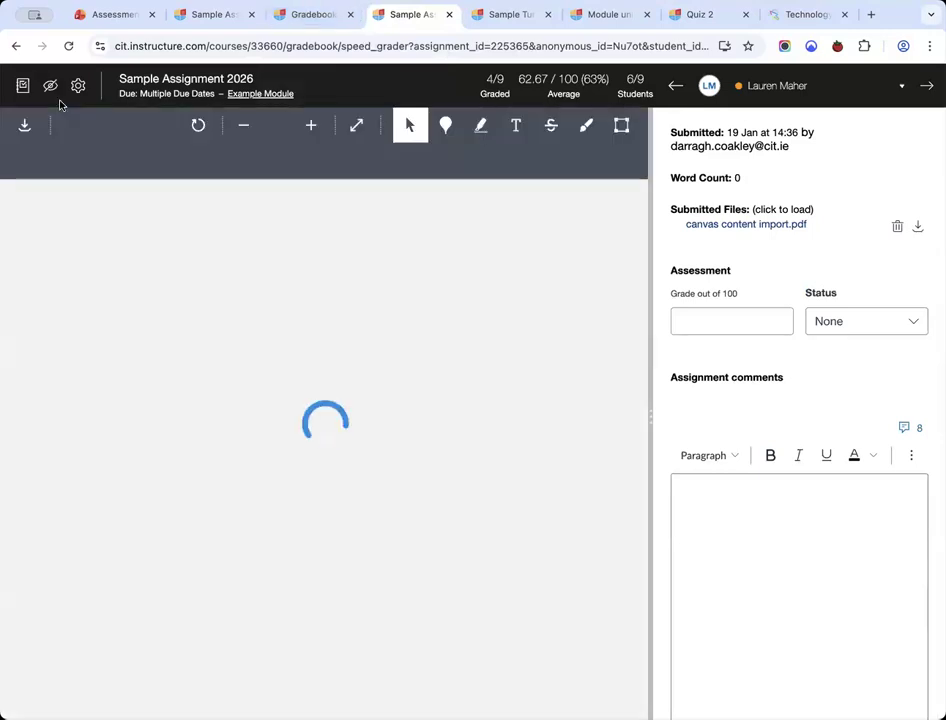
click(50, 86)
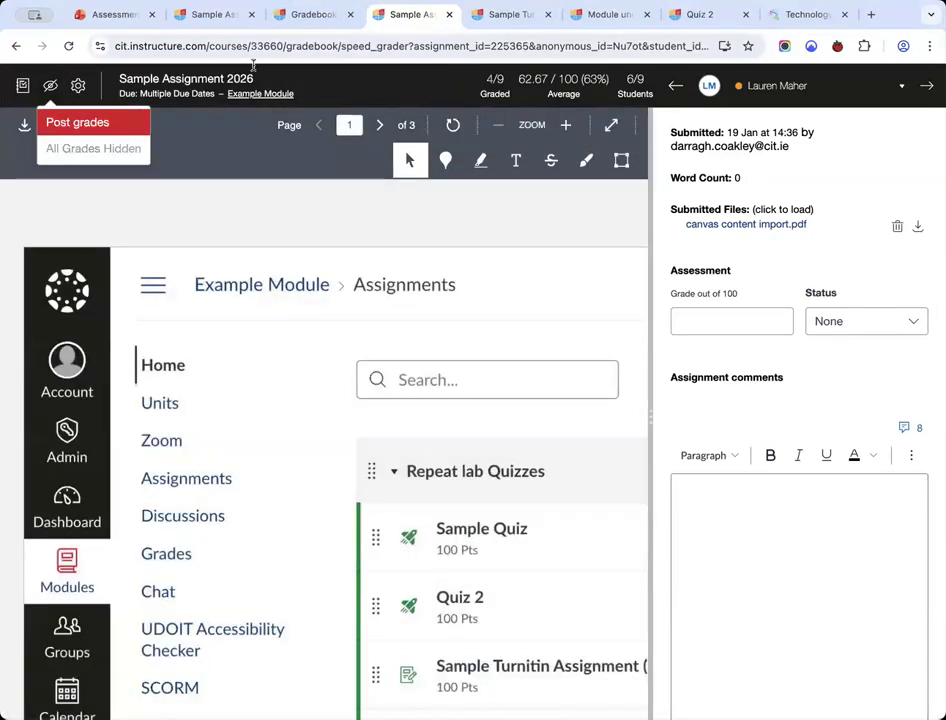
Post the Sample Assignment 2026 grades to Everyone from the gradebook and reload SpeedGrader to check the posting status.
click(312, 15)
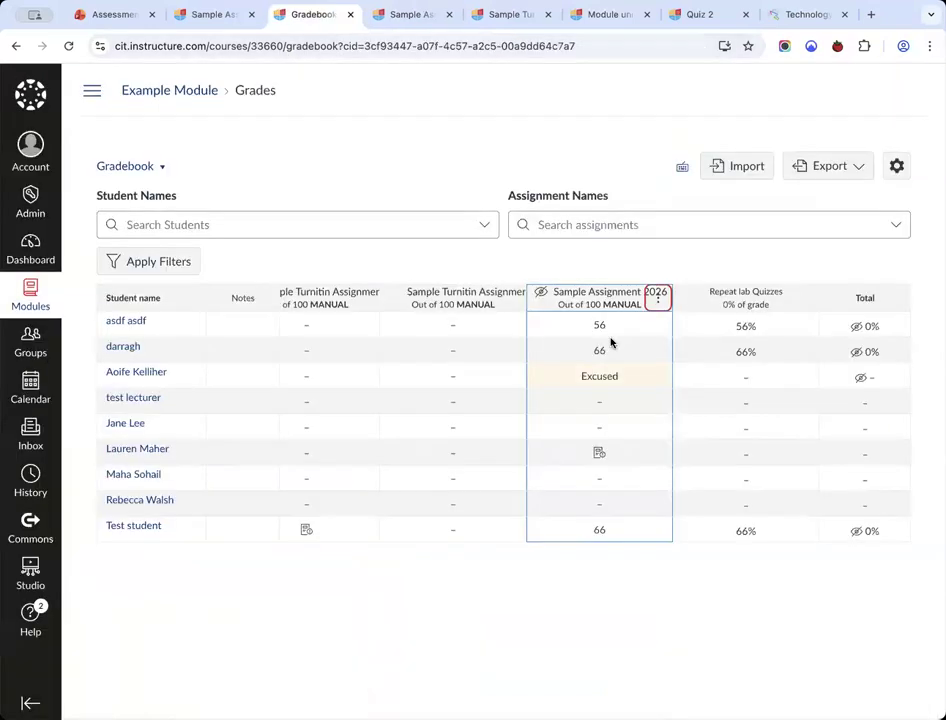
click(658, 298)
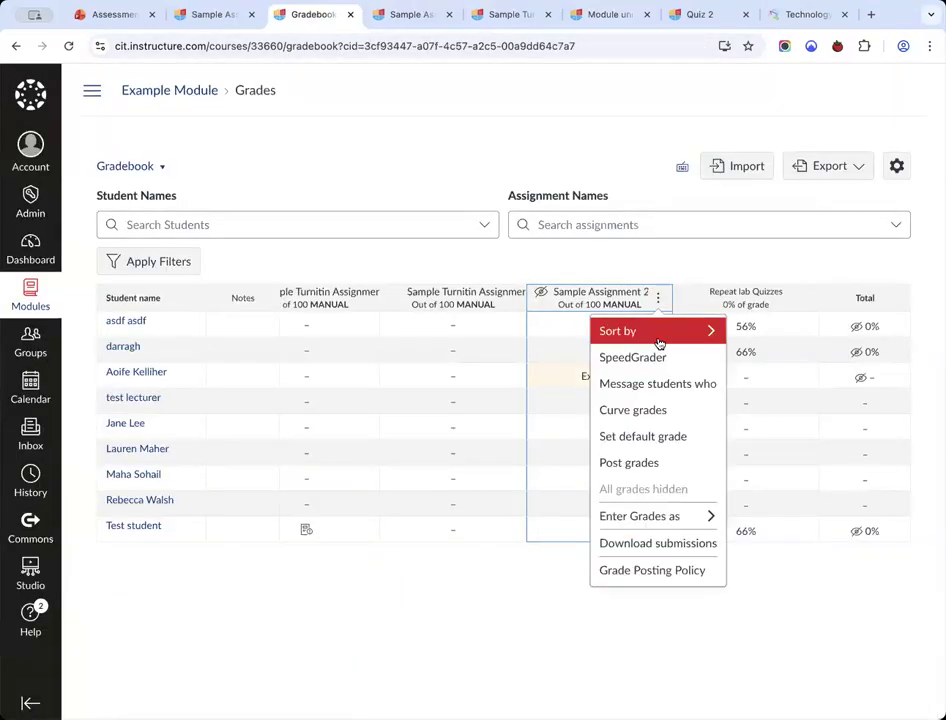
click(655, 462)
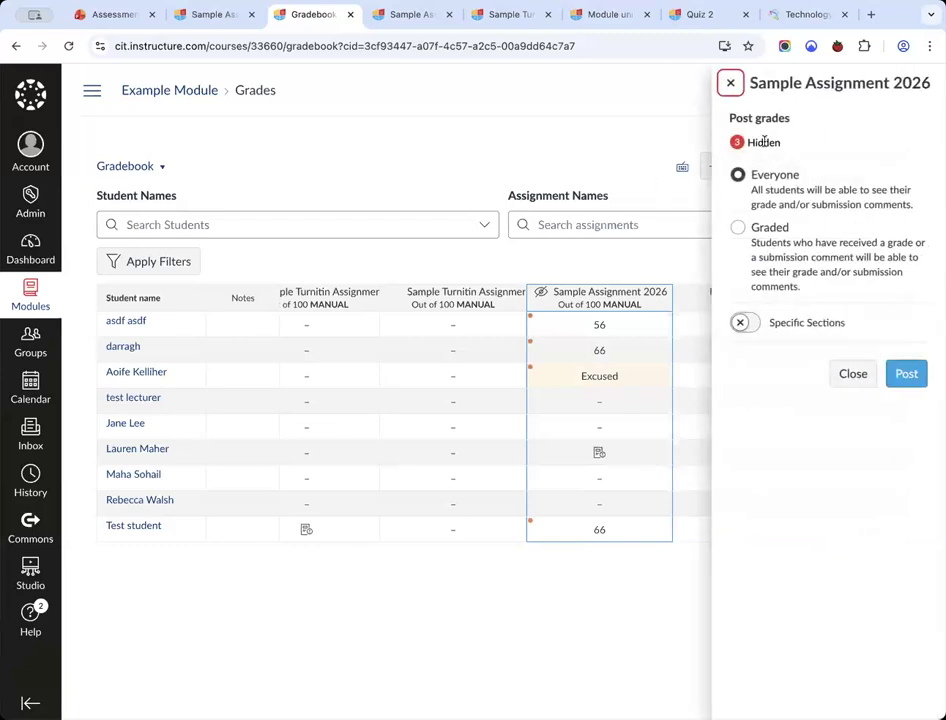
click(907, 377)
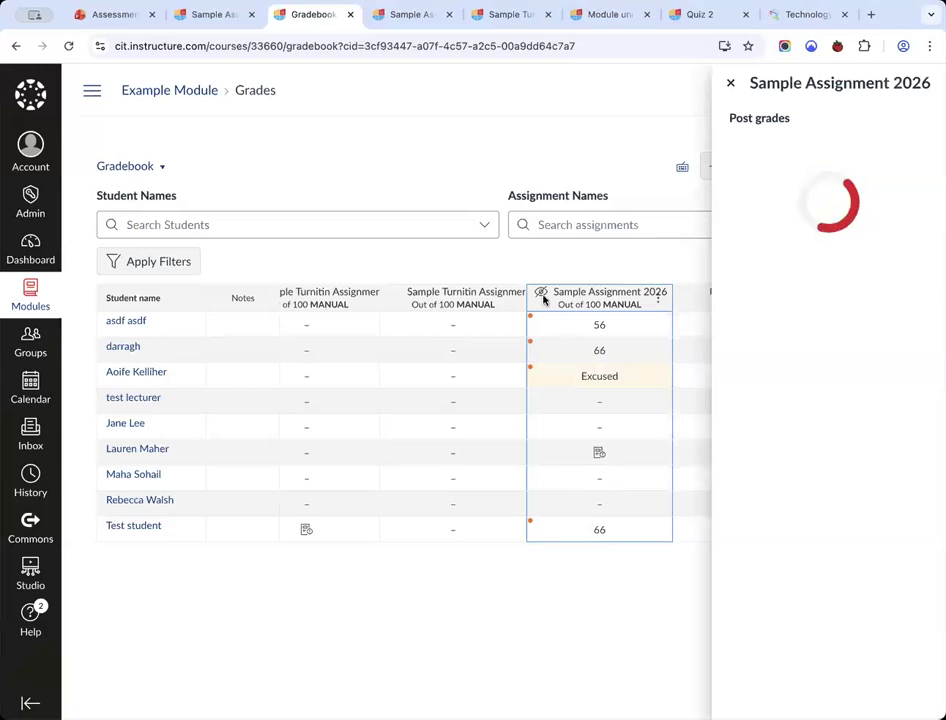
click(405, 13)
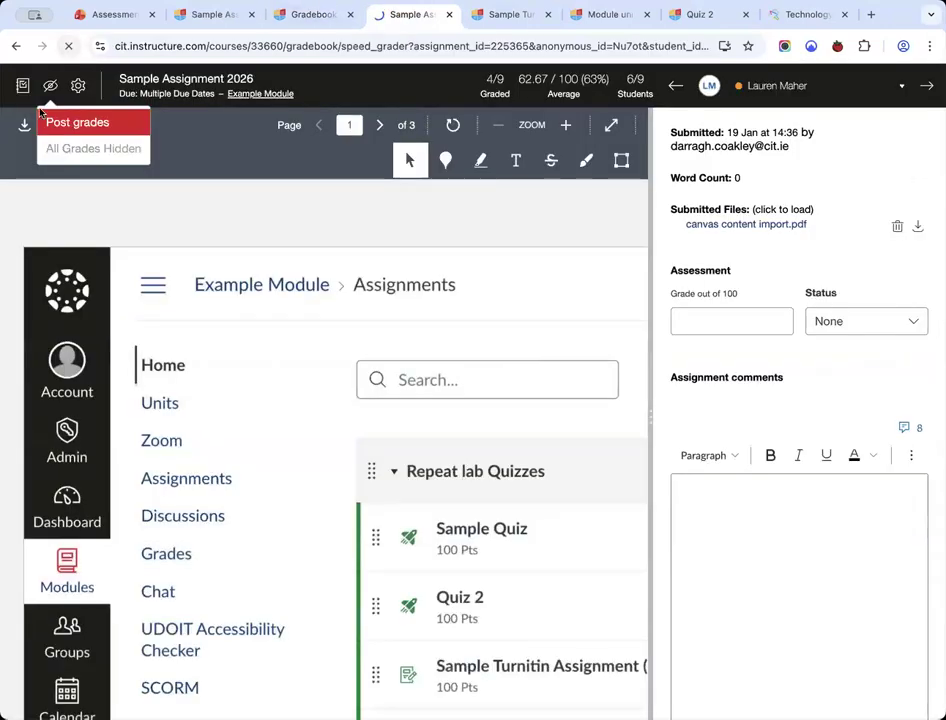
key(super+r)
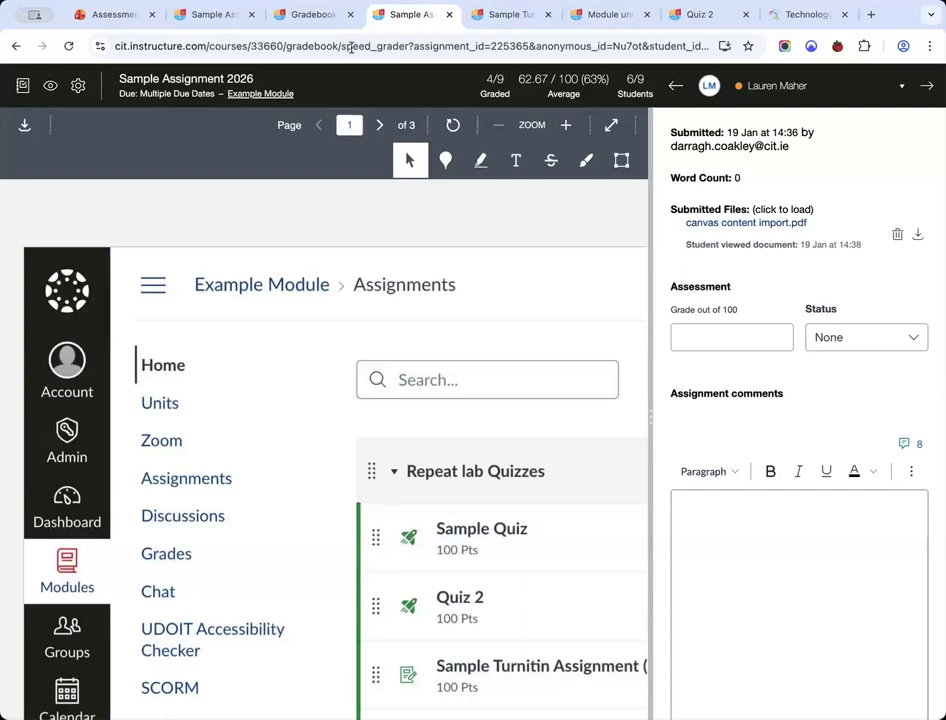
Return to the gradebook and examine the Sample Assignment 2026 column options for hiding grades and sorting.
click(309, 17)
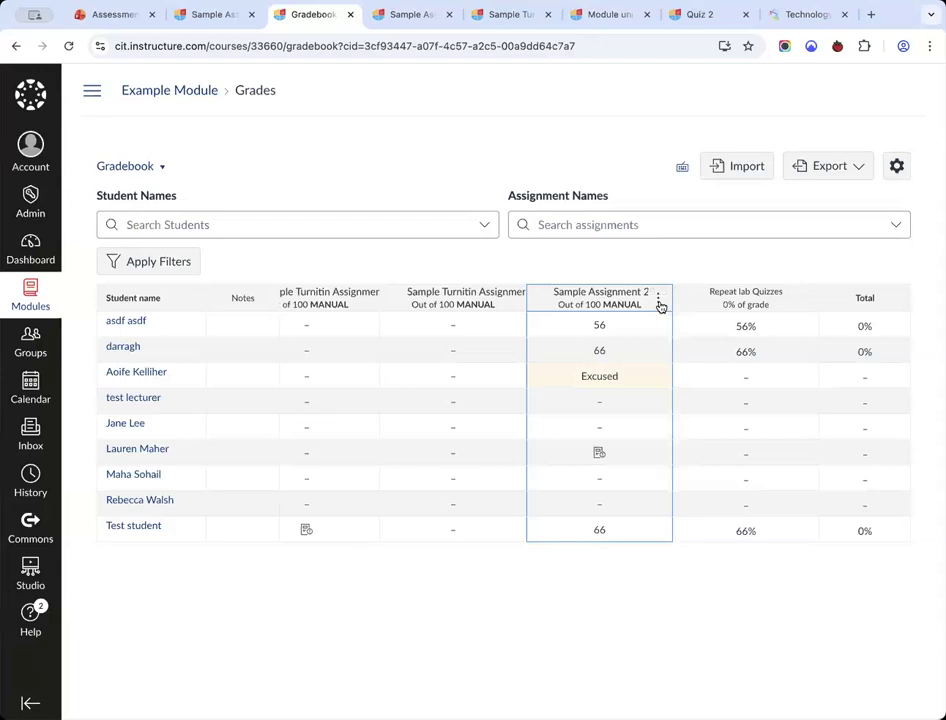
click(658, 300)
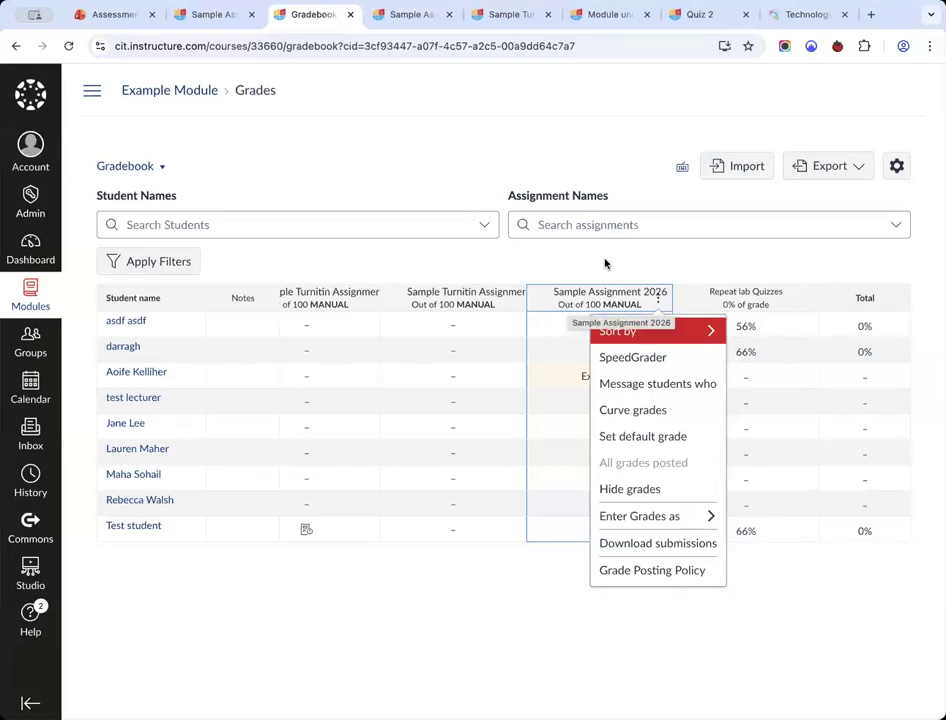
click(658, 300)
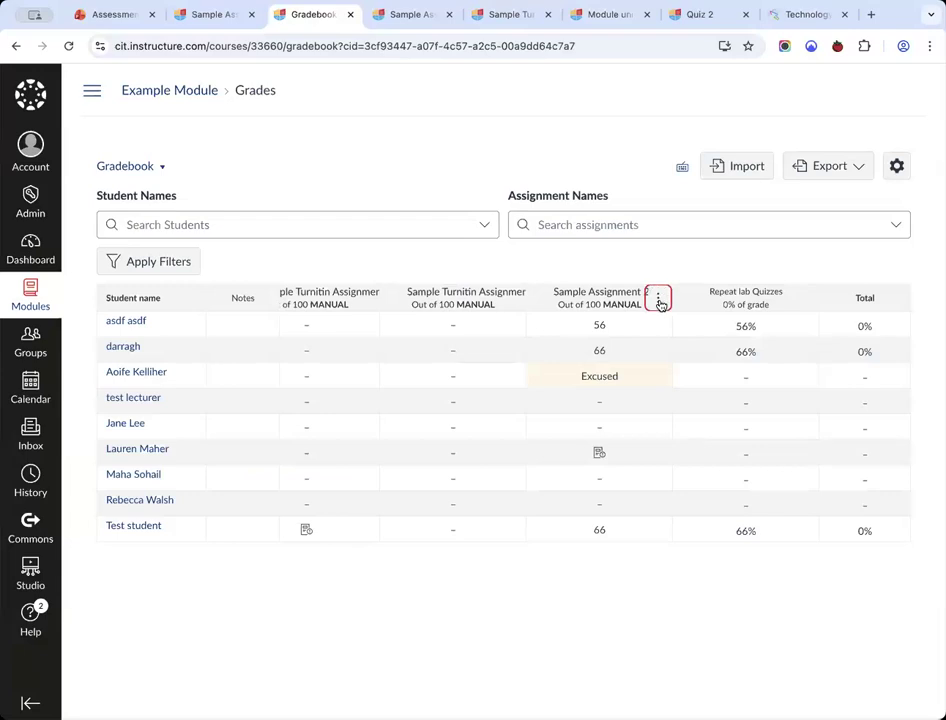
click(659, 301)
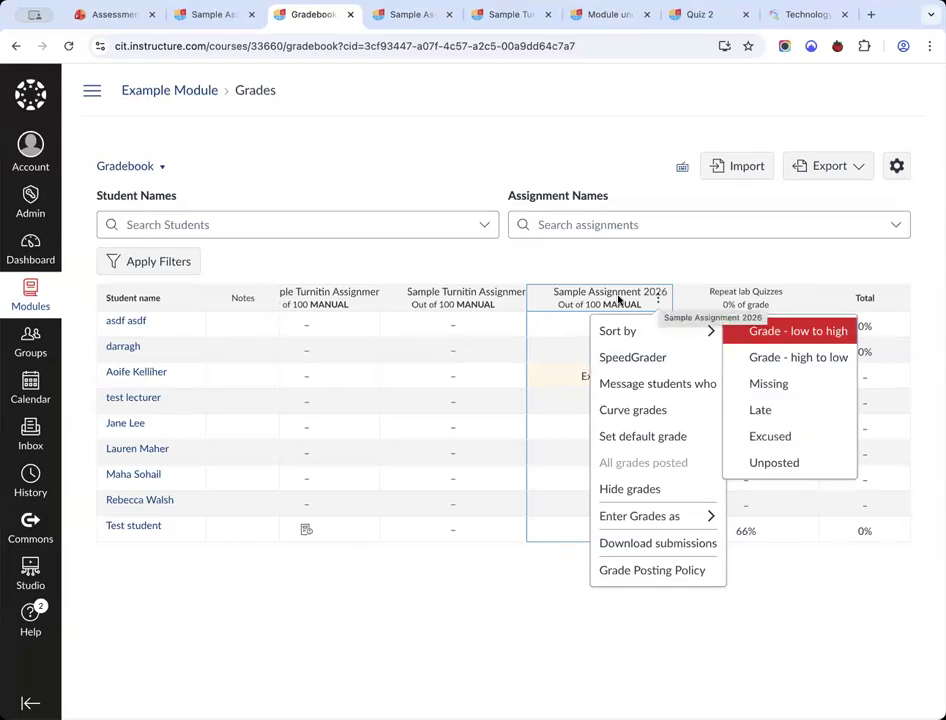
Start a message to students who have not yet submitted Sample Assignment 2026, drafting a short reminder and clearing the text again.
click(646, 381)
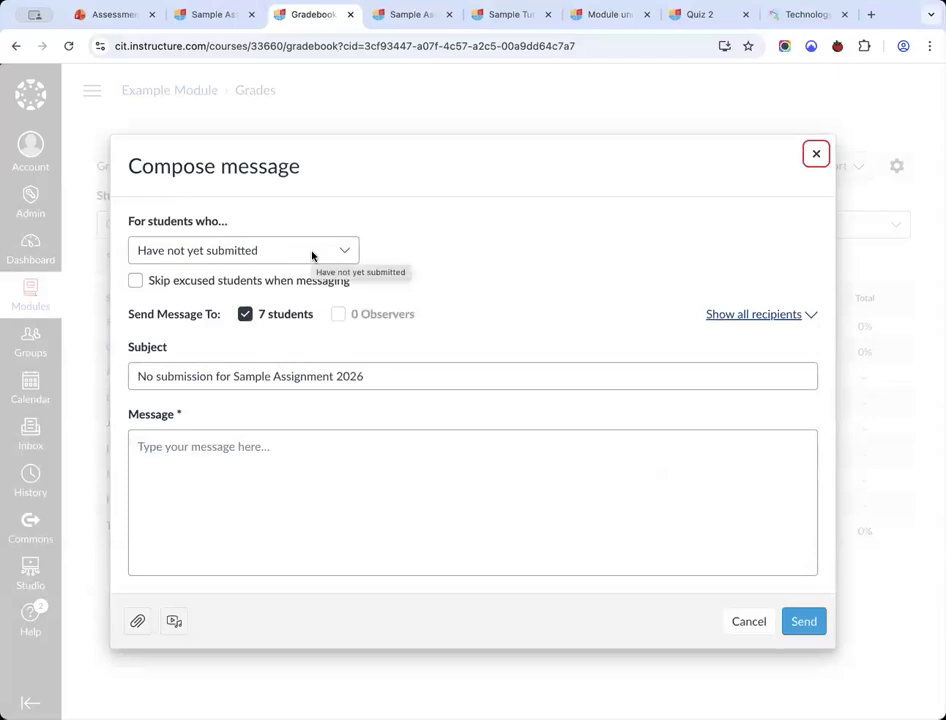
click(312, 256)
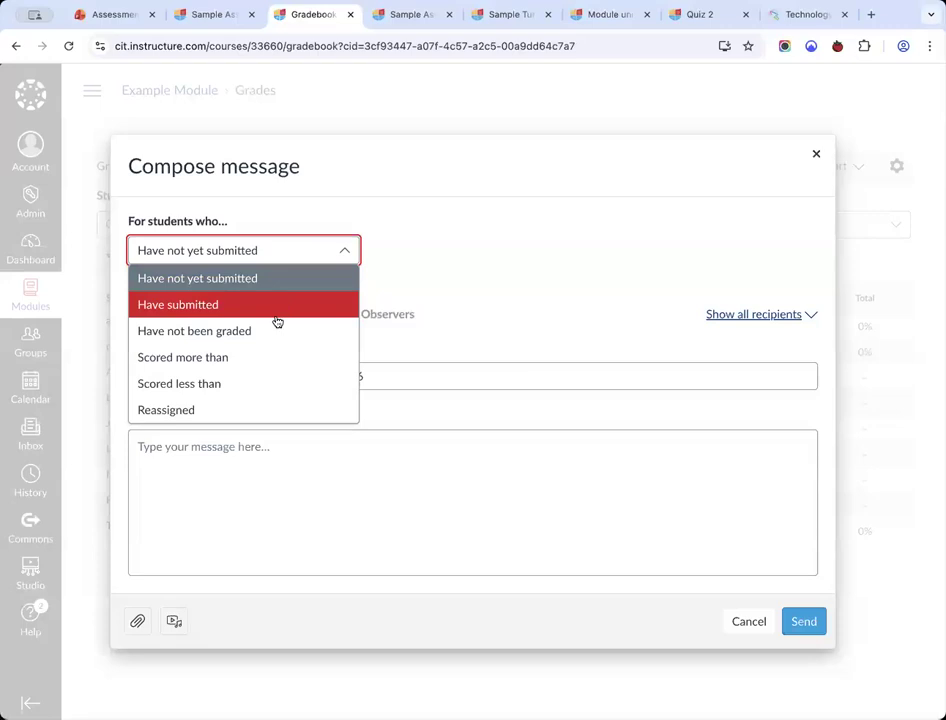
click(490, 275)
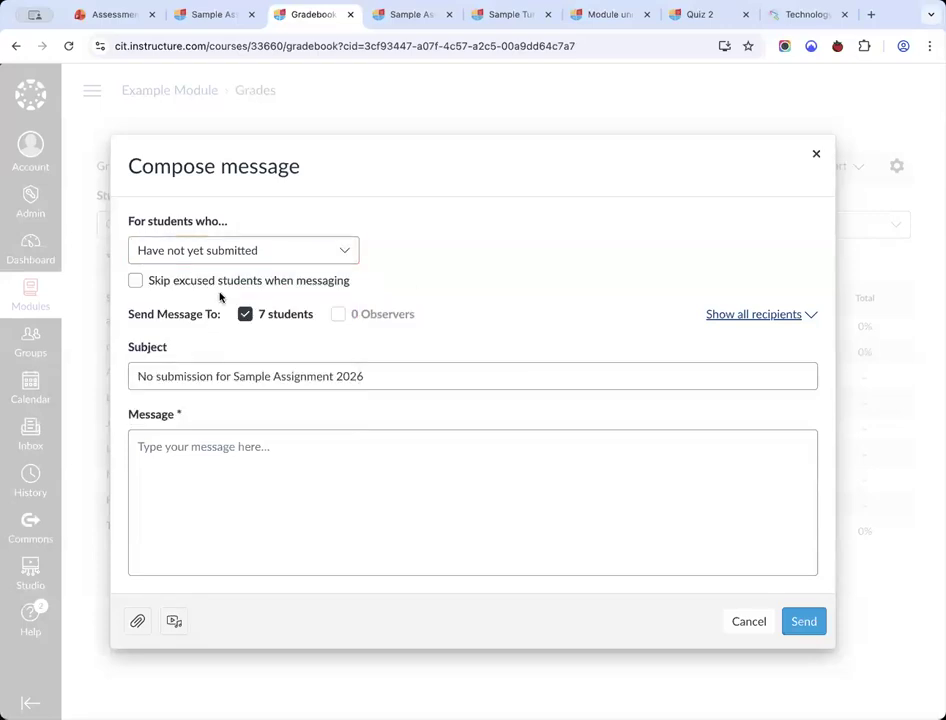
click(224, 254)
click(298, 500)
text(Hey)
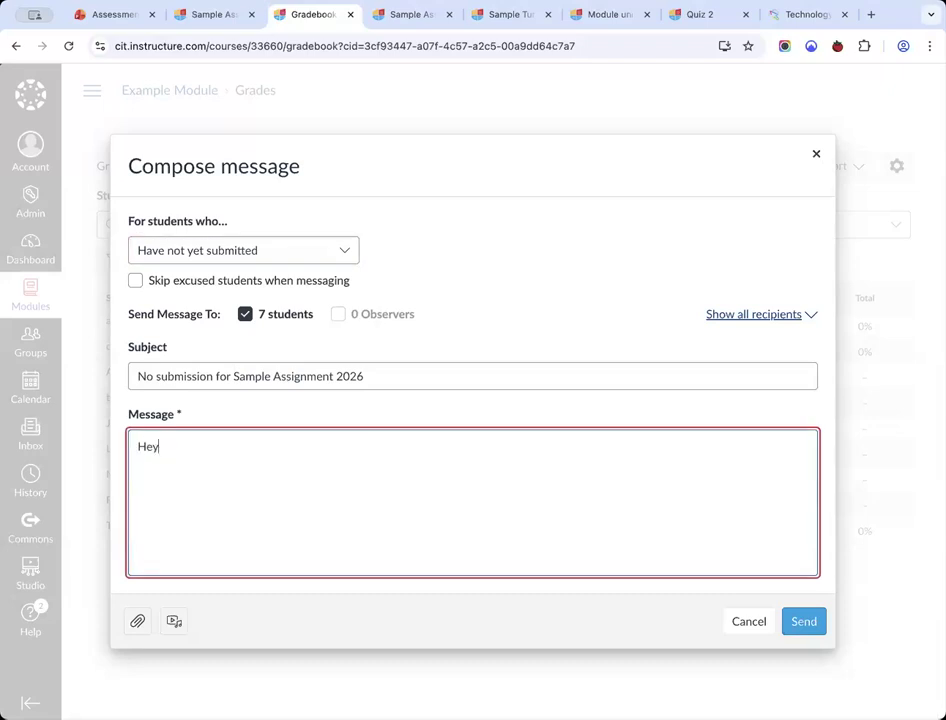
text( just a remune)
text(r ...)
key(super+a)
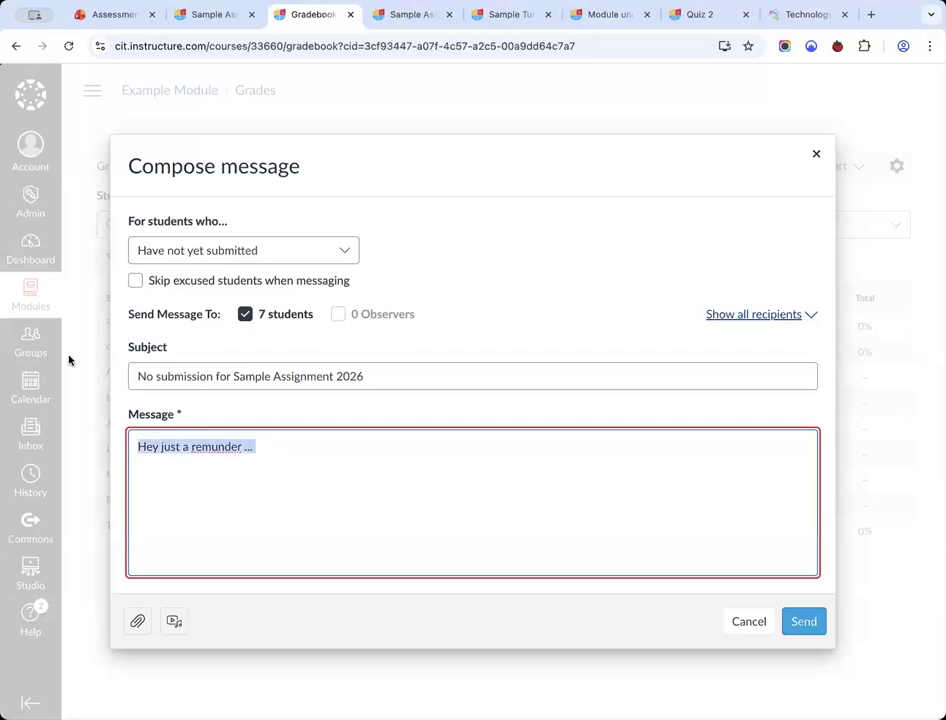
key(BackSpace)
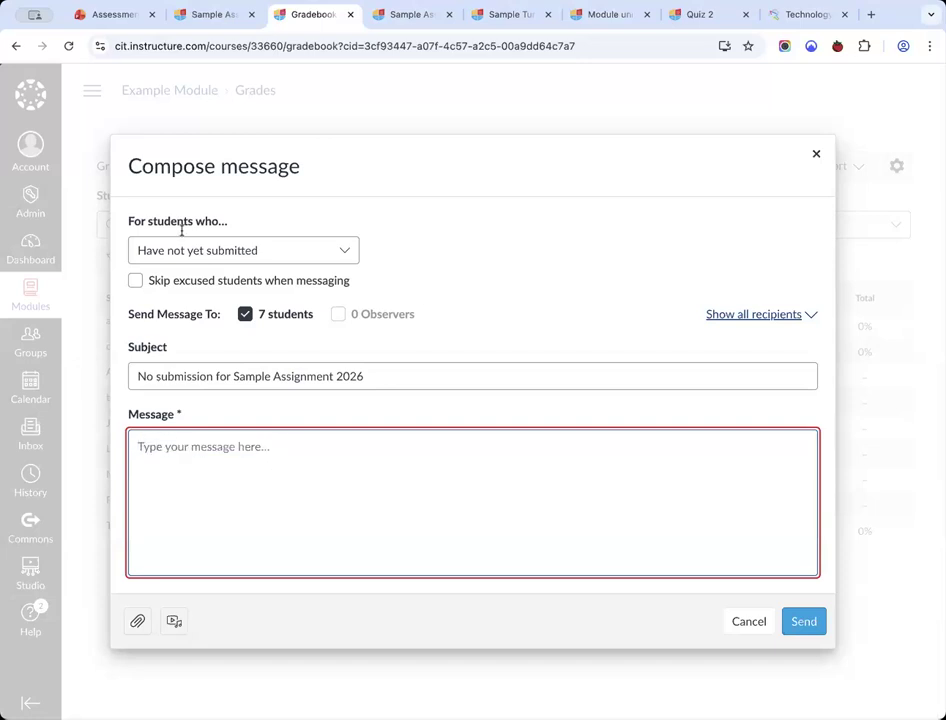
Draft the message "Hey i noticed." for students who scored less than 60 on Sample Assignment 2026, and cancel without sending.
click(197, 258)
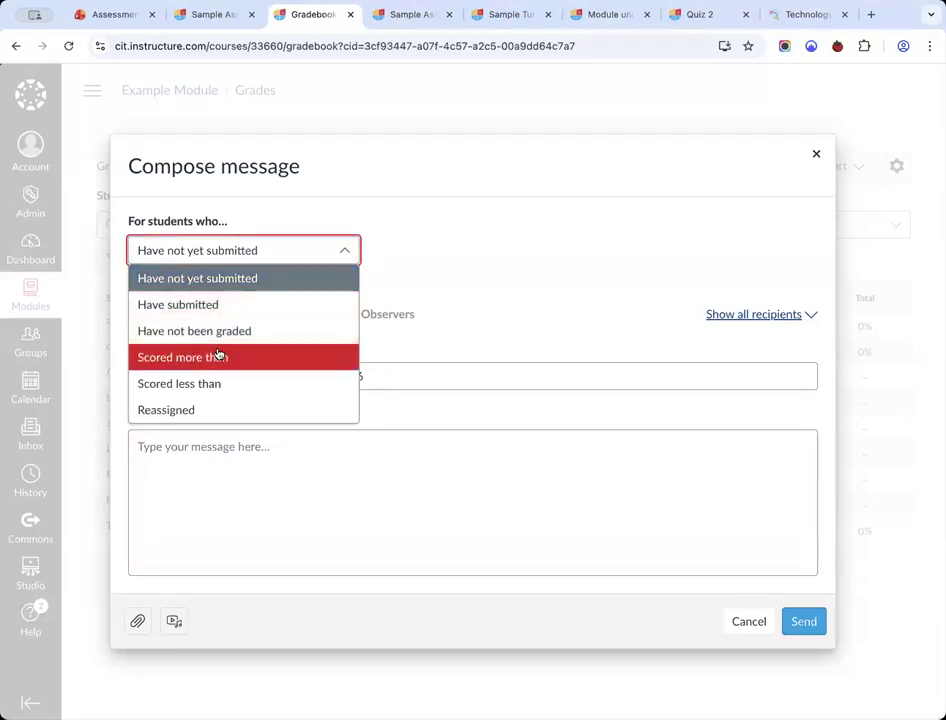
click(217, 383)
key(Tab)
text(60)
click(439, 311)
click(408, 527)
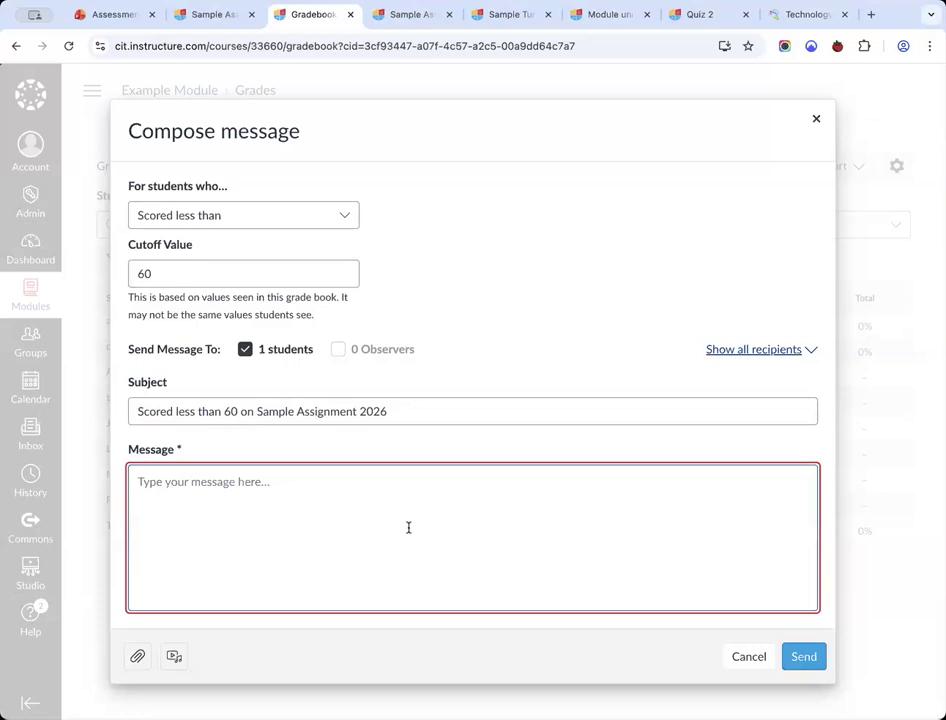
text(Hey i noticed.)
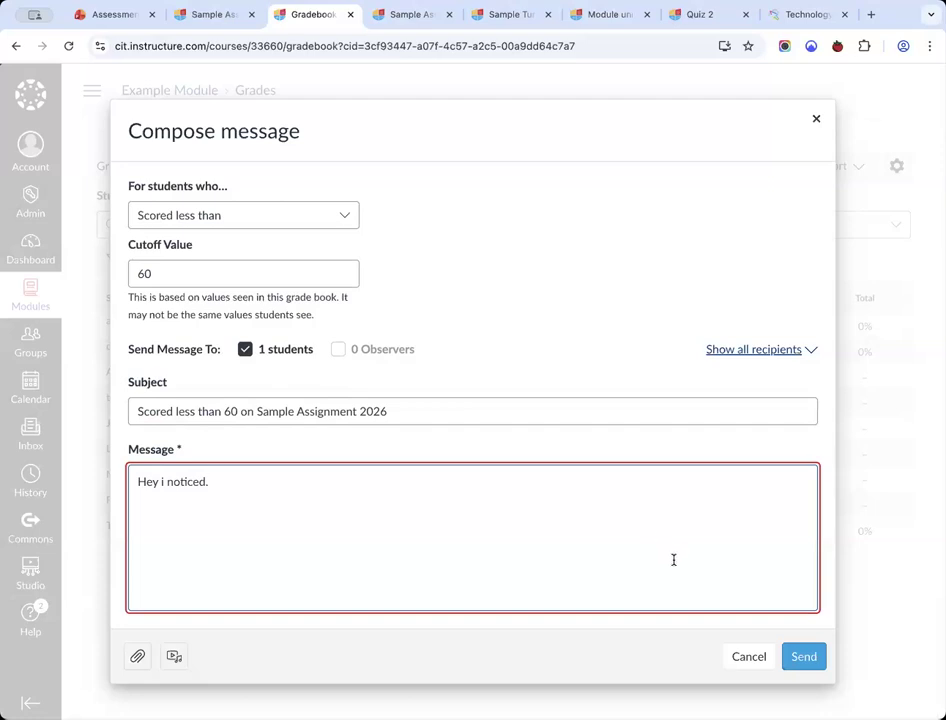
click(749, 658)
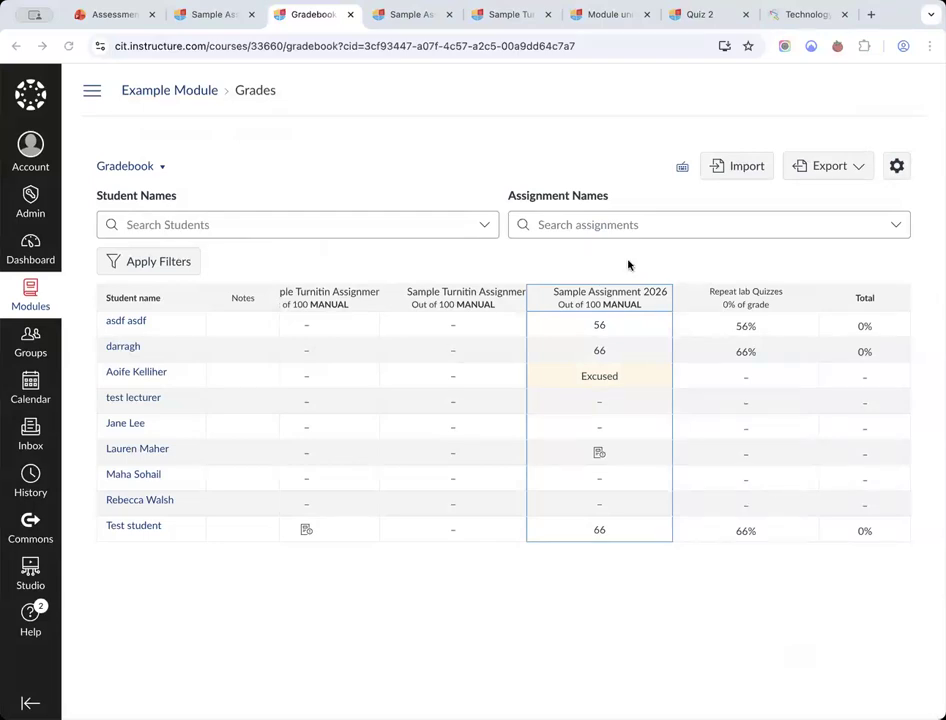
mouse_move(660, 303)
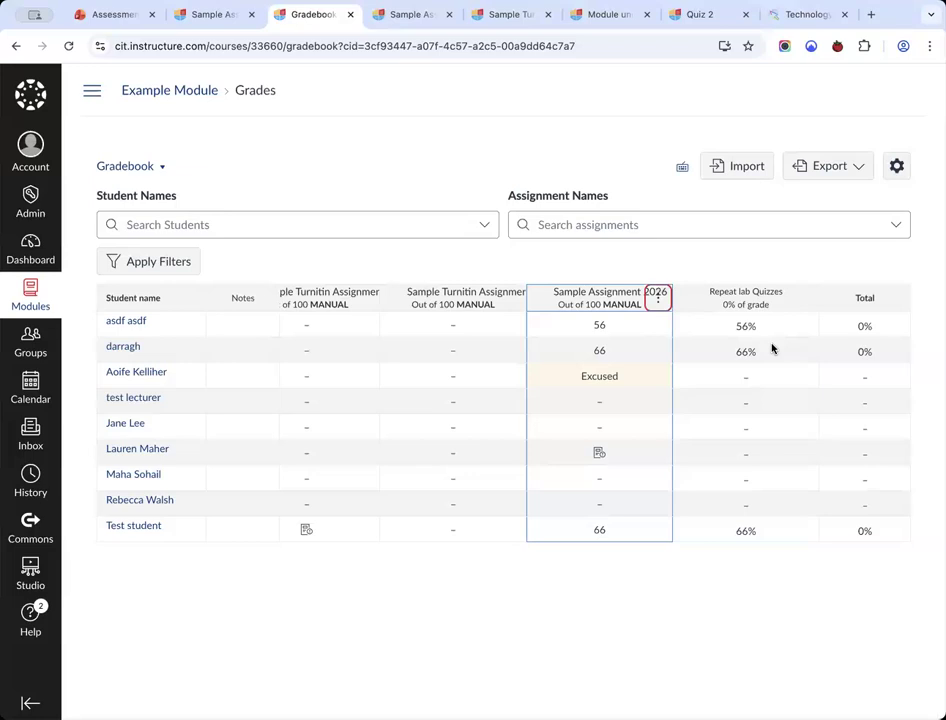
Go to Sample Turnitin Assignment (Makred) in SpeedGrader and show the Test student's submission.
click(502, 16)
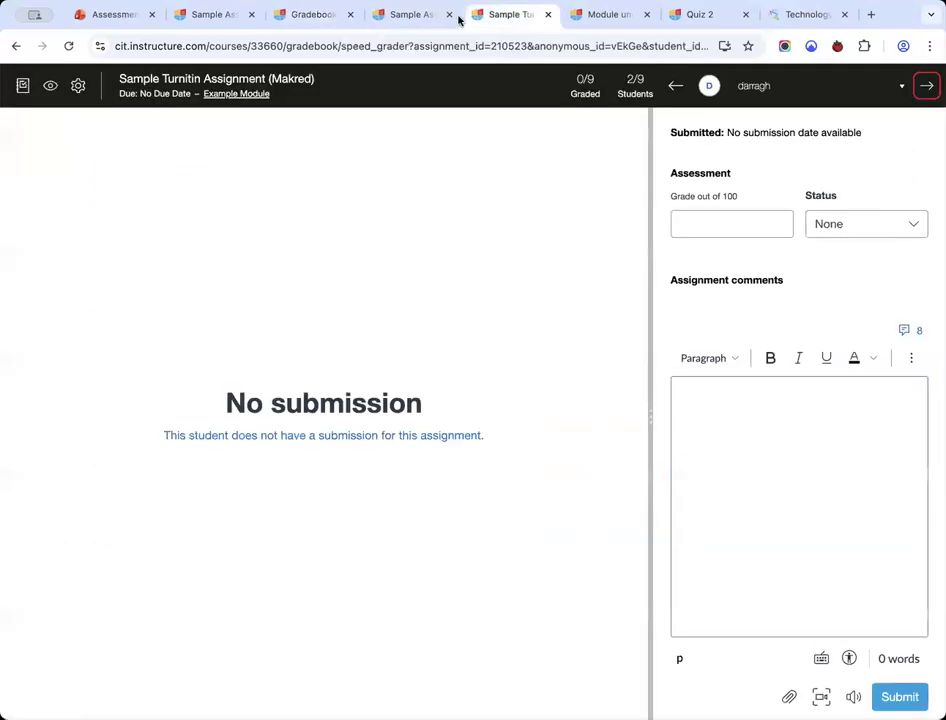
click(395, 16)
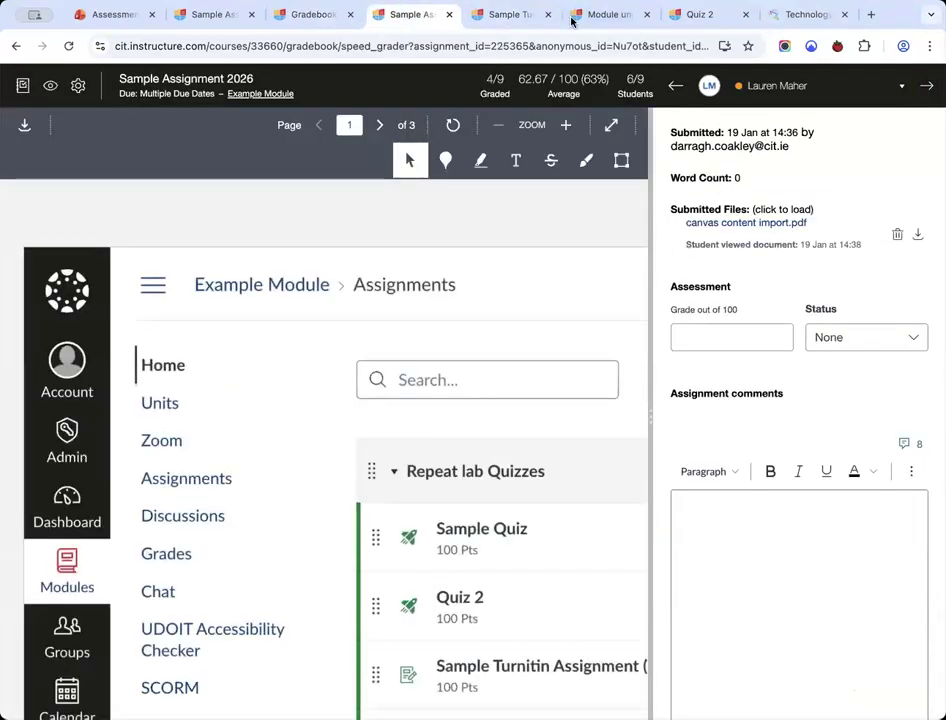
click(512, 18)
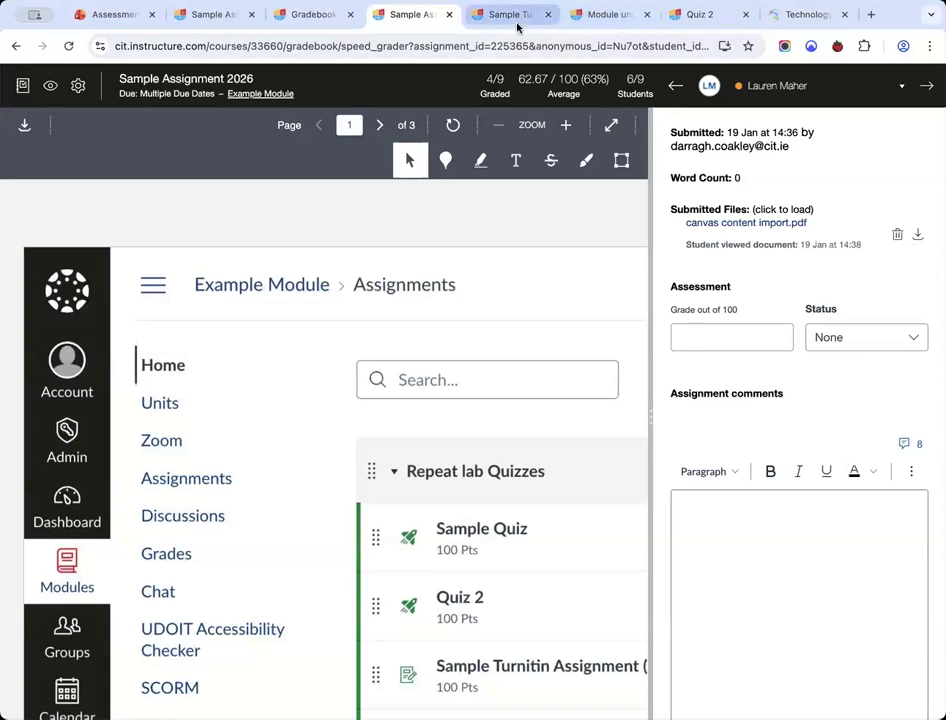
click(754, 88)
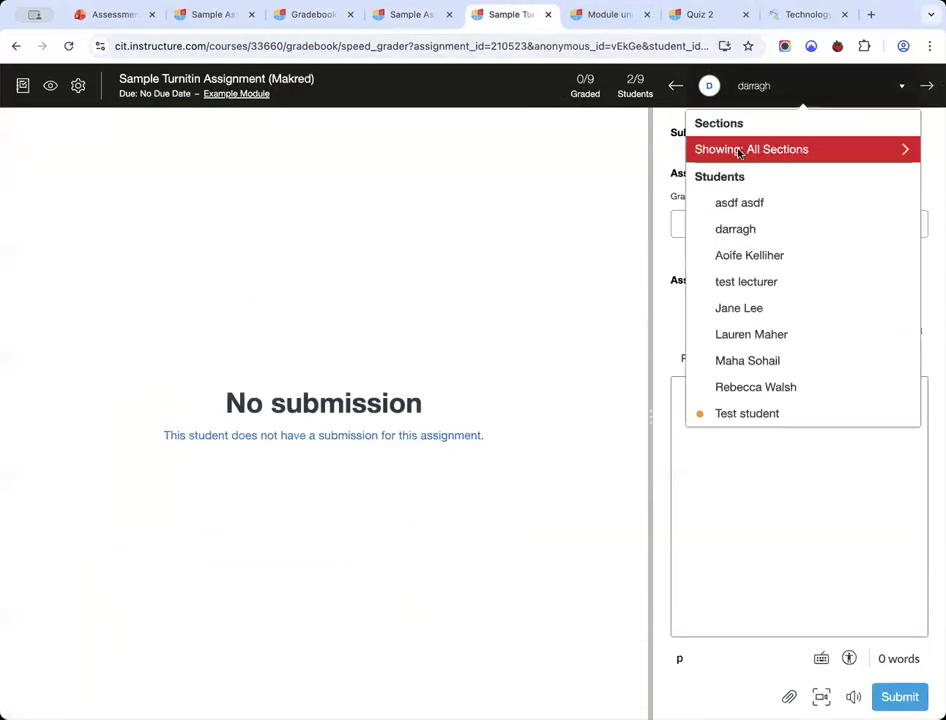
click(752, 413)
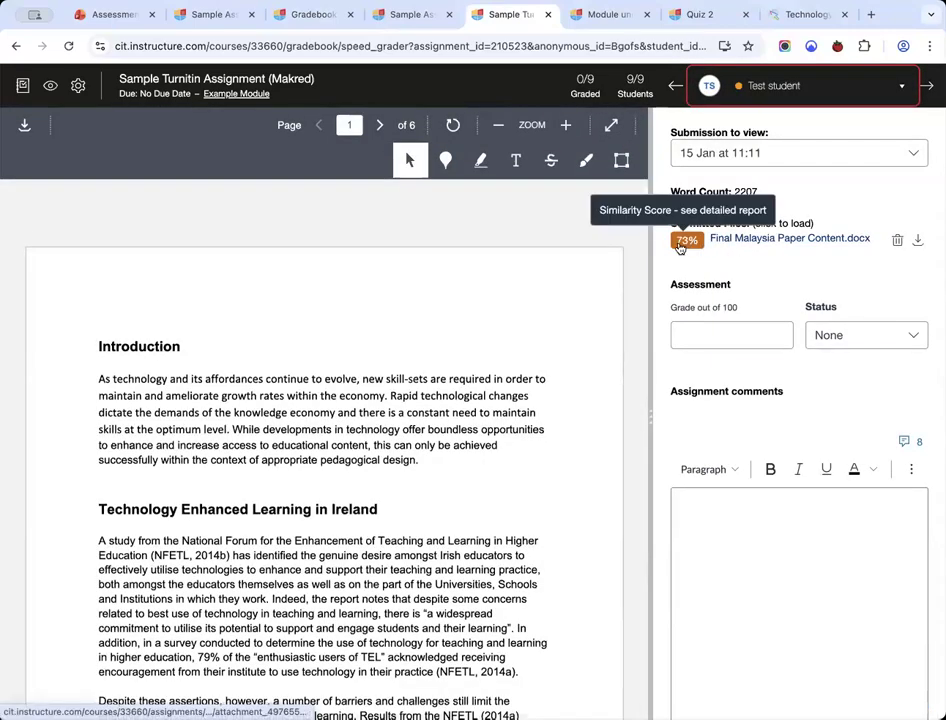
Open Sample Turnitin Assignment (Makred) for editing and switch File Uploads off and back on to see its effect on the plagiarism options.
click(215, 79)
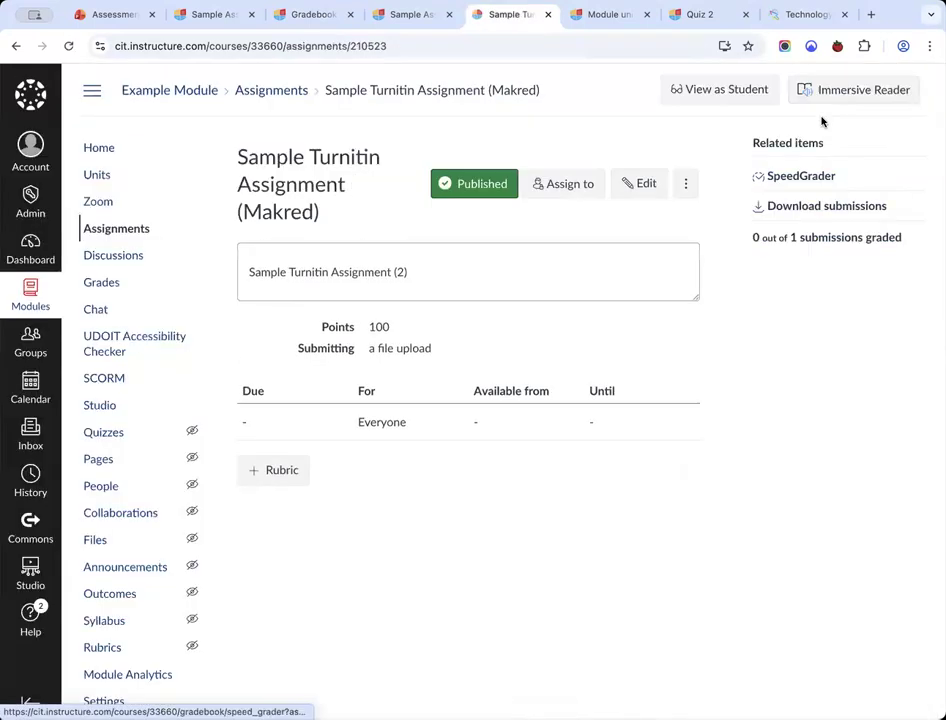
click(640, 184)
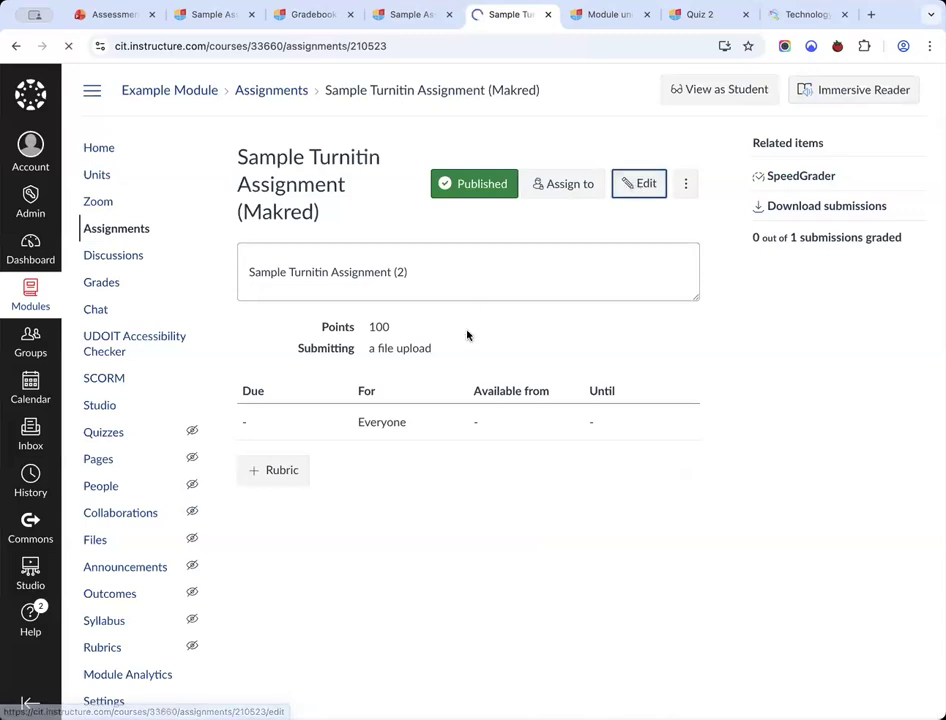
scroll(466, 357, down, 7)
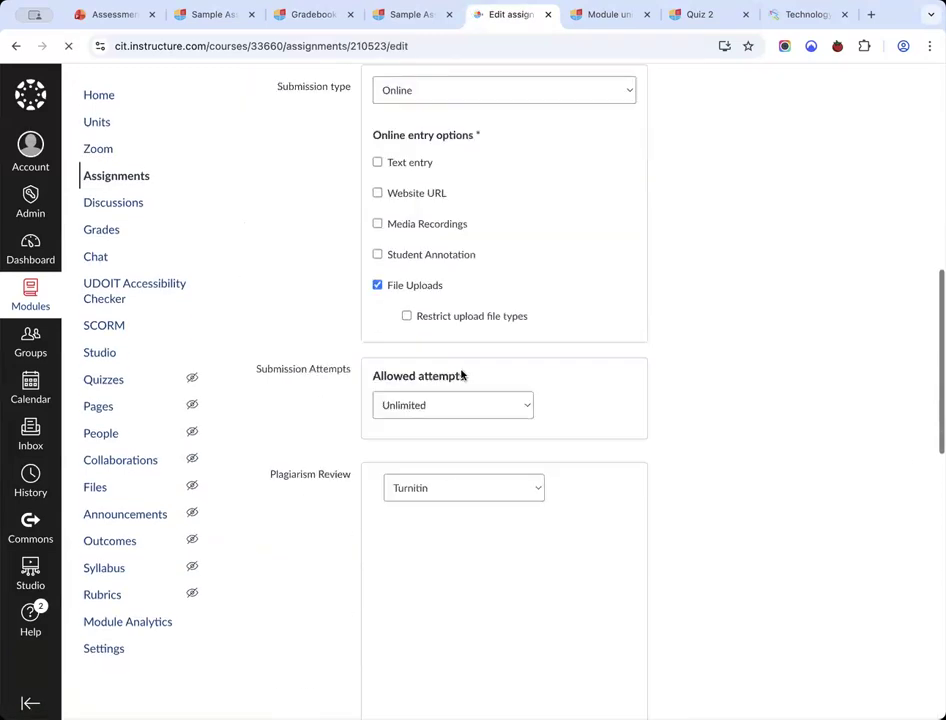
scroll(296, 376, down, 2)
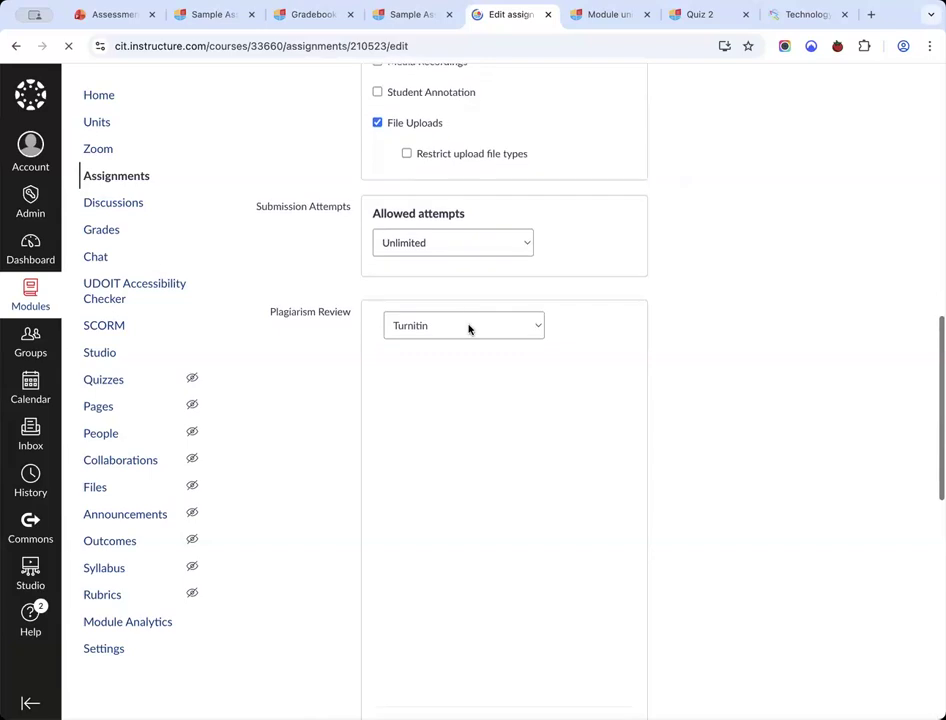
click(378, 123)
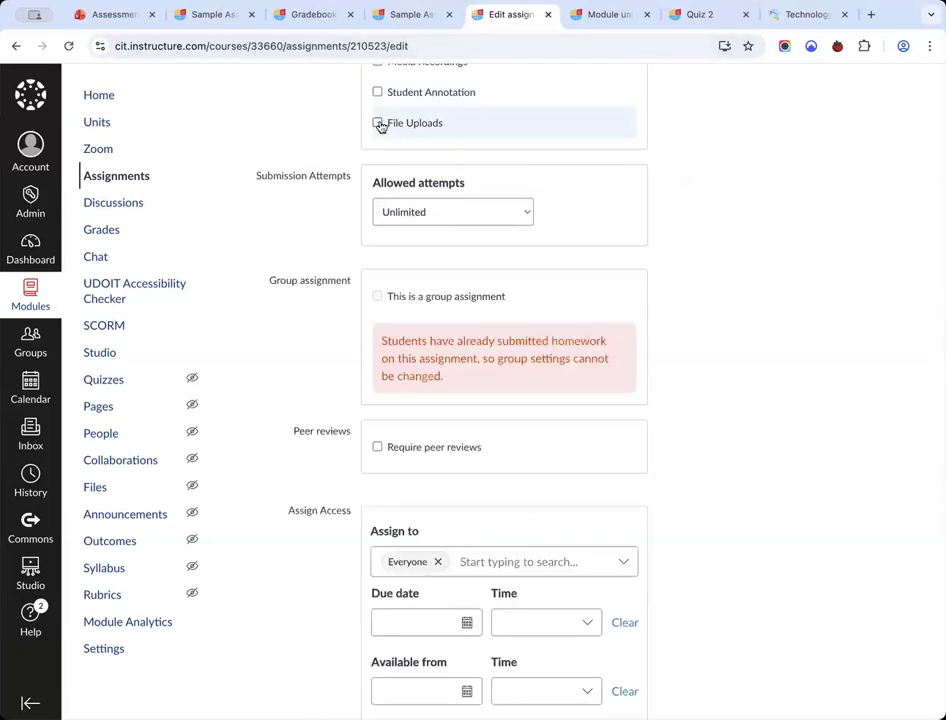
click(378, 123)
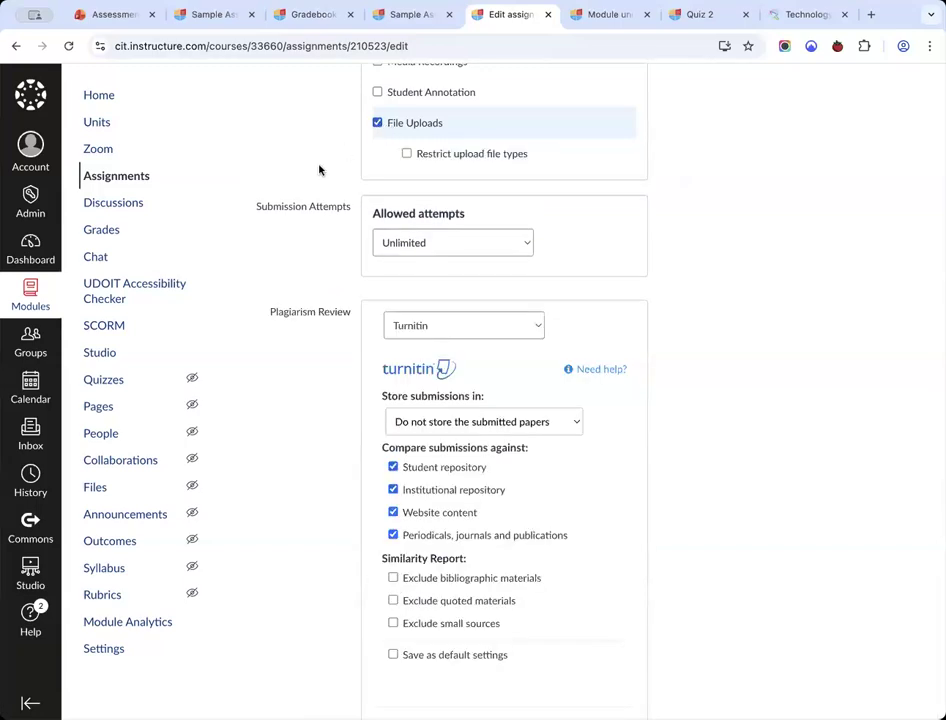
Examine the Plagiarism Review settings with Turnitin as the tool, and close the assignment editor without saving.
scroll(430, 220, down, 1)
click(432, 232)
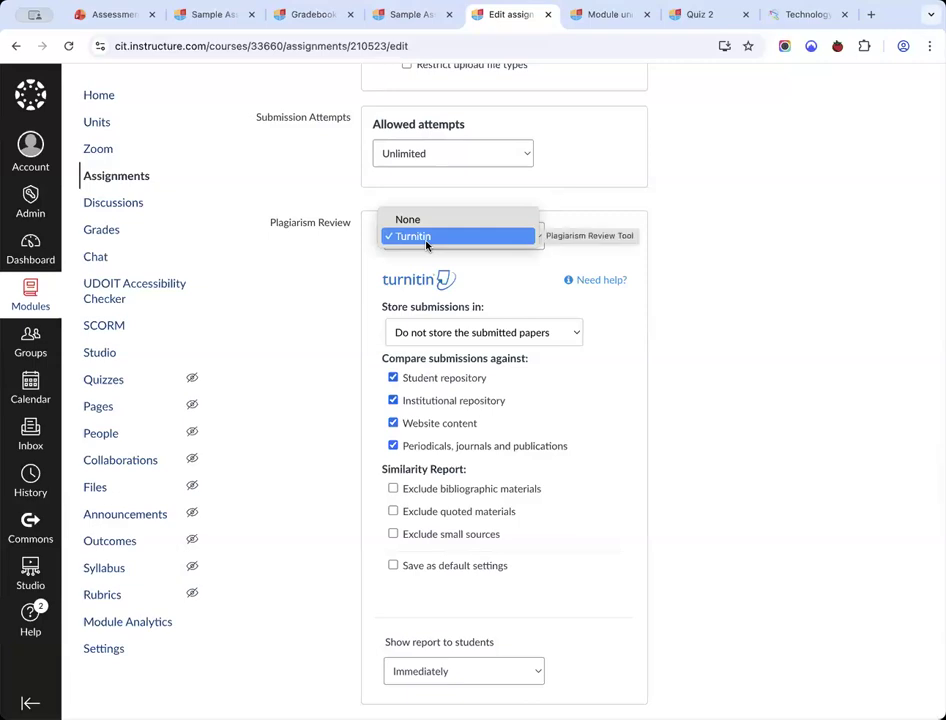
click(426, 238)
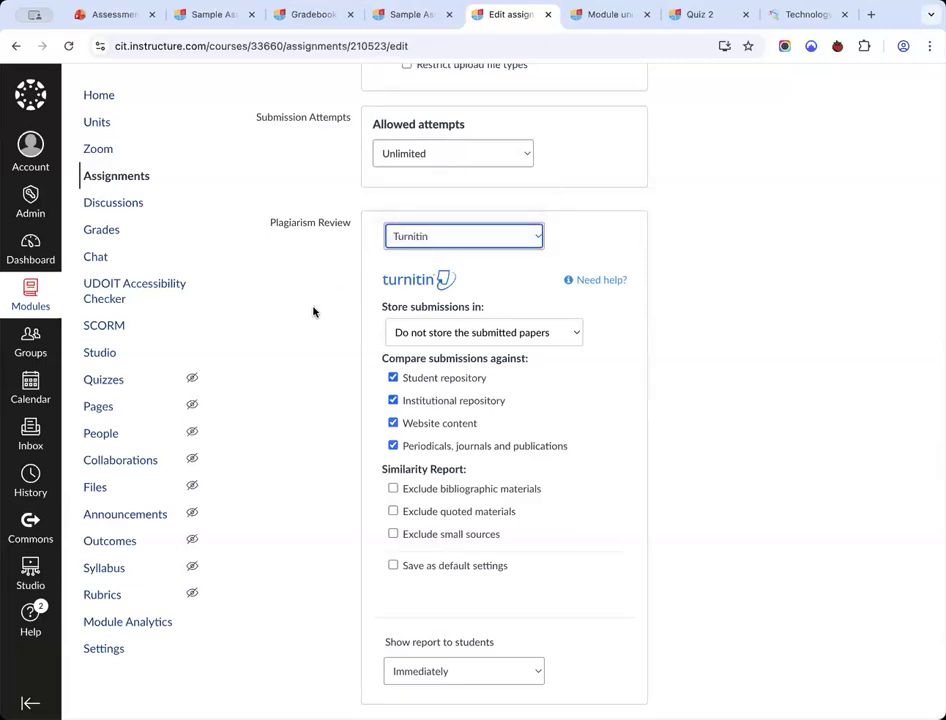
scroll(313, 312, down, 2)
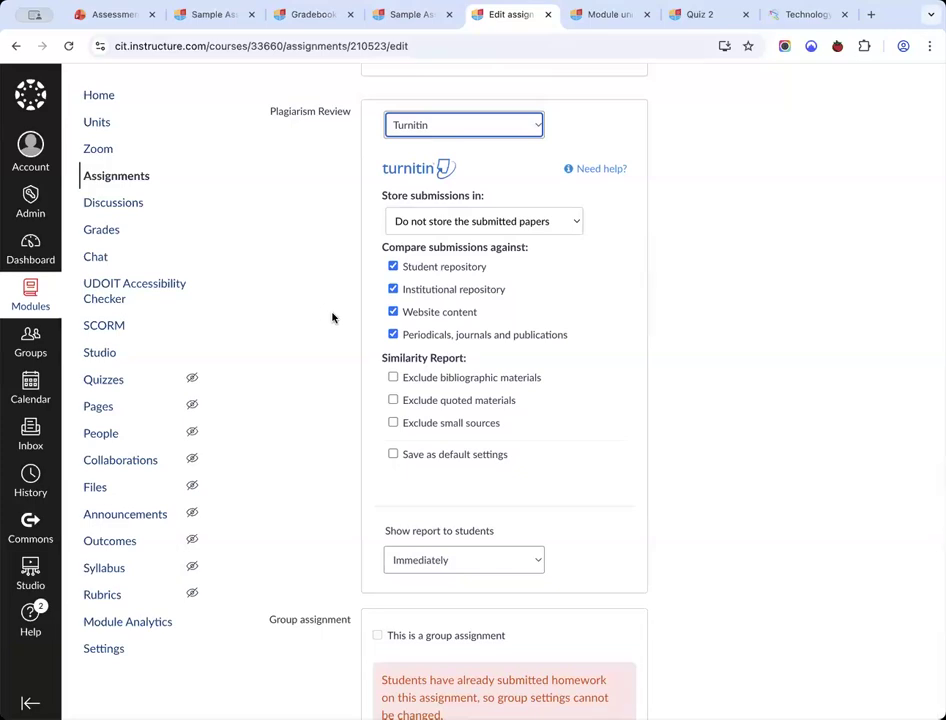
click(548, 15)
From the gradebook, open the Test student's grade details for Sample Turnitin Assignment (Makred) and go to that submission in SpeedGrader.
click(402, 16)
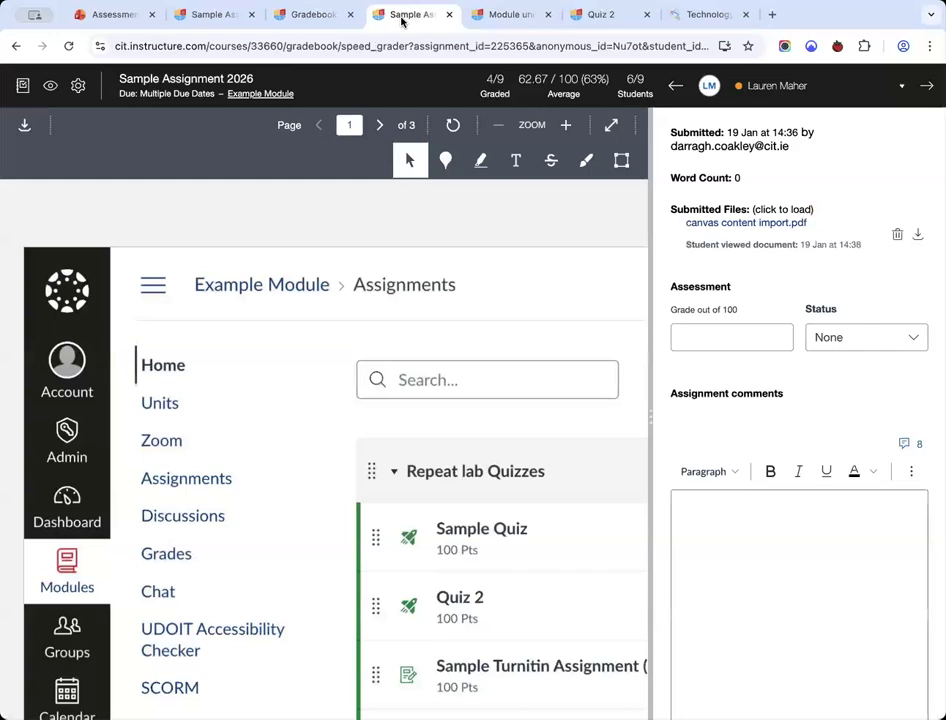
click(330, 17)
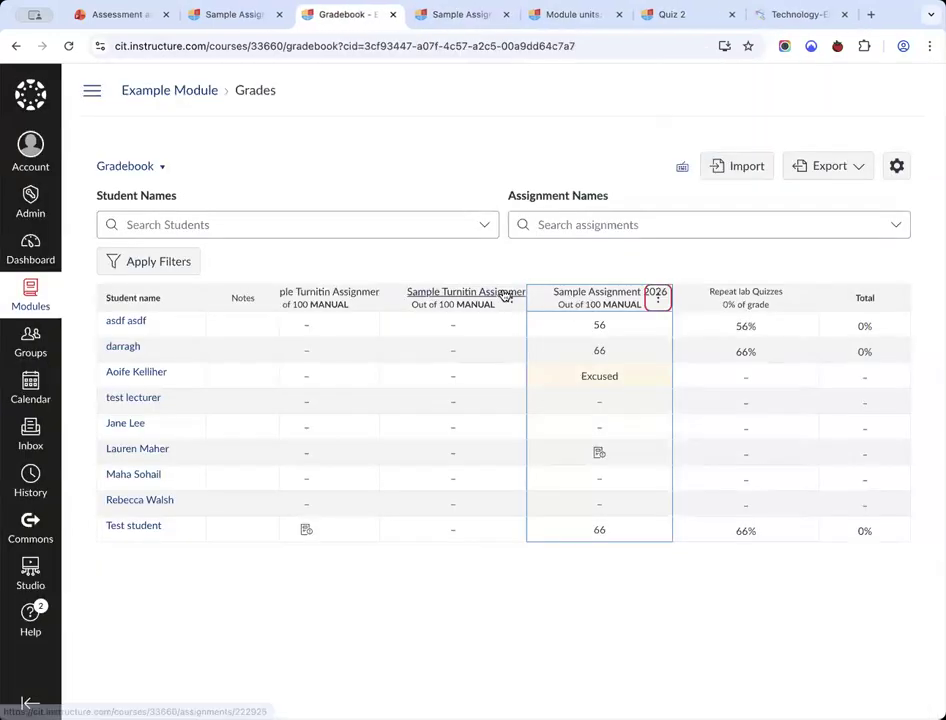
scroll(476, 459, left, 3)
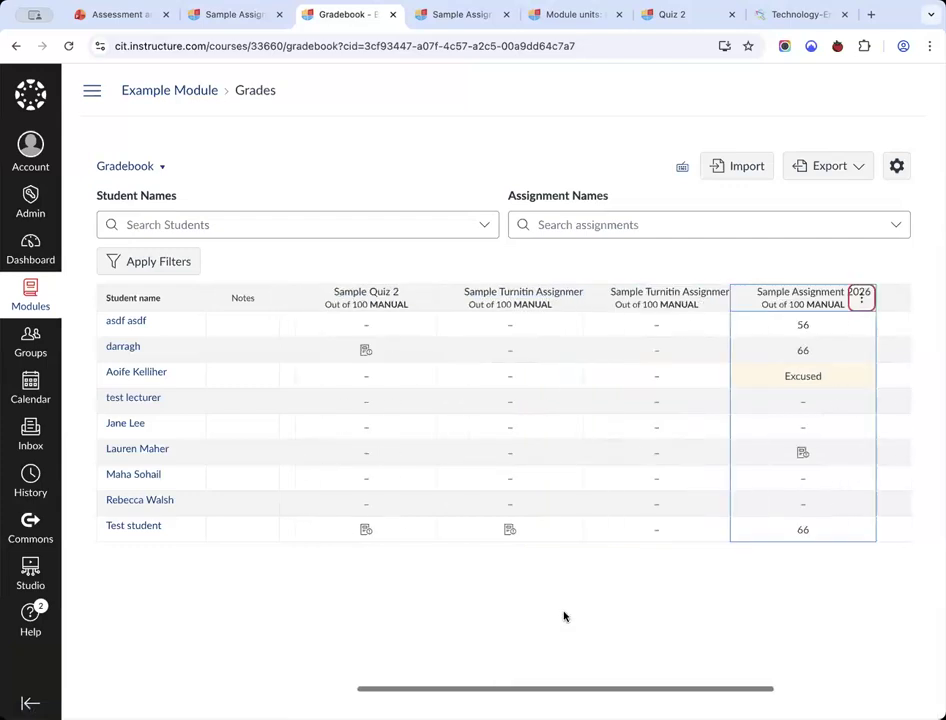
click(545, 530)
click(571, 530)
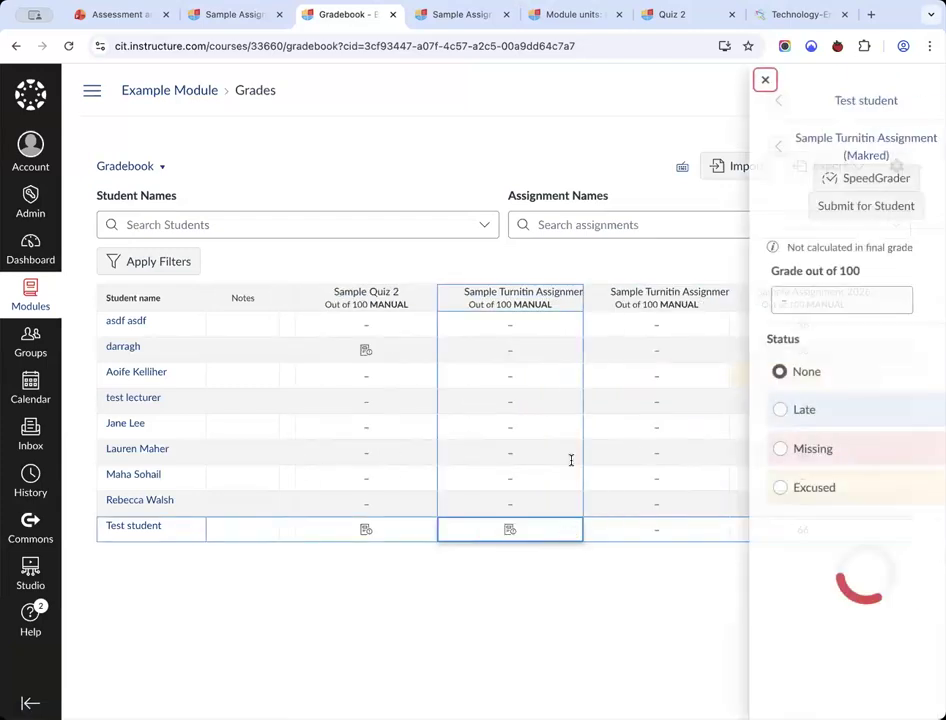
click(780, 184)
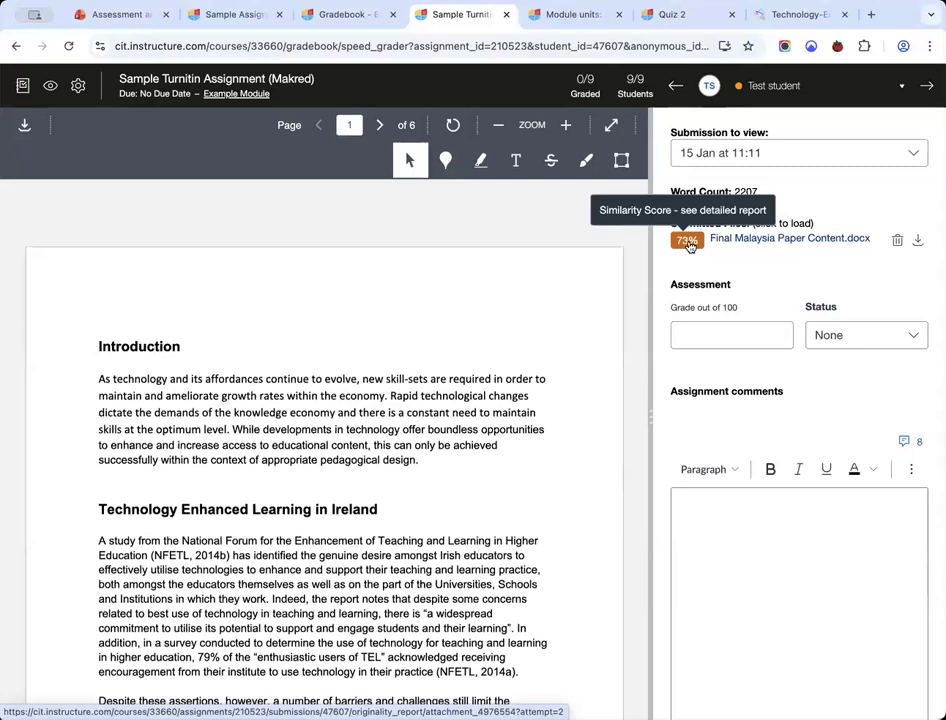
View the Turnitin similarity report for the Test student's paper, close it, and return to the Sample Assignment 2026 page.
click(687, 242)
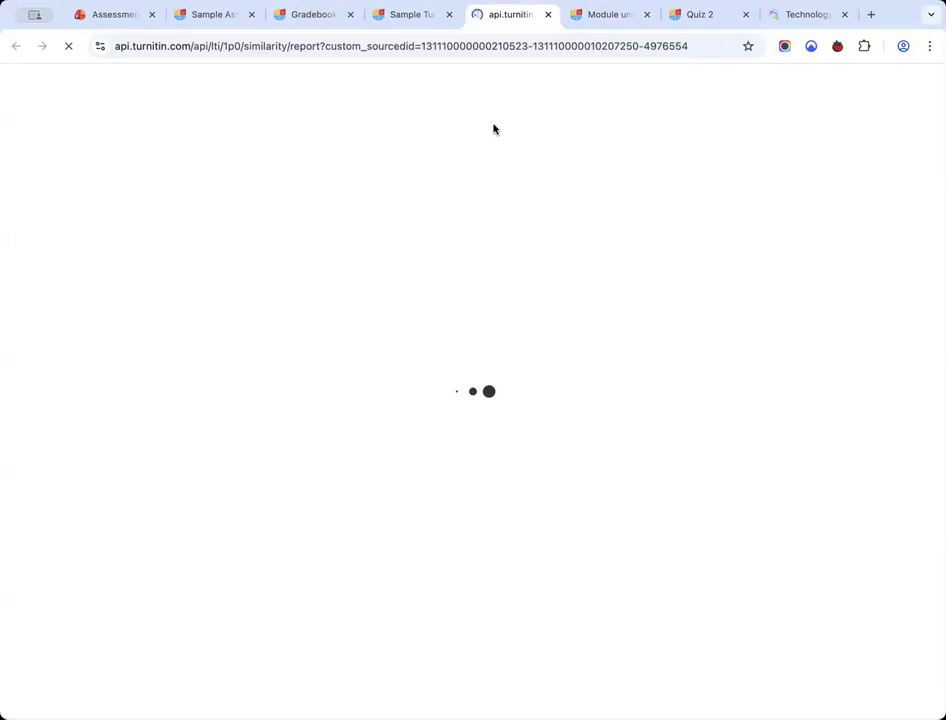
click(403, 16)
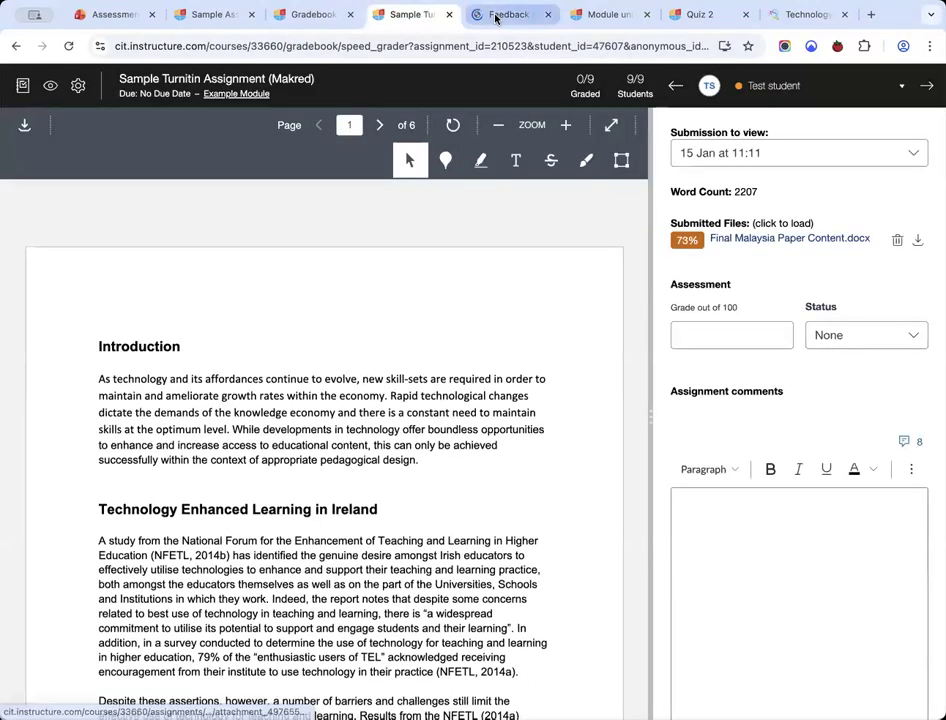
click(494, 14)
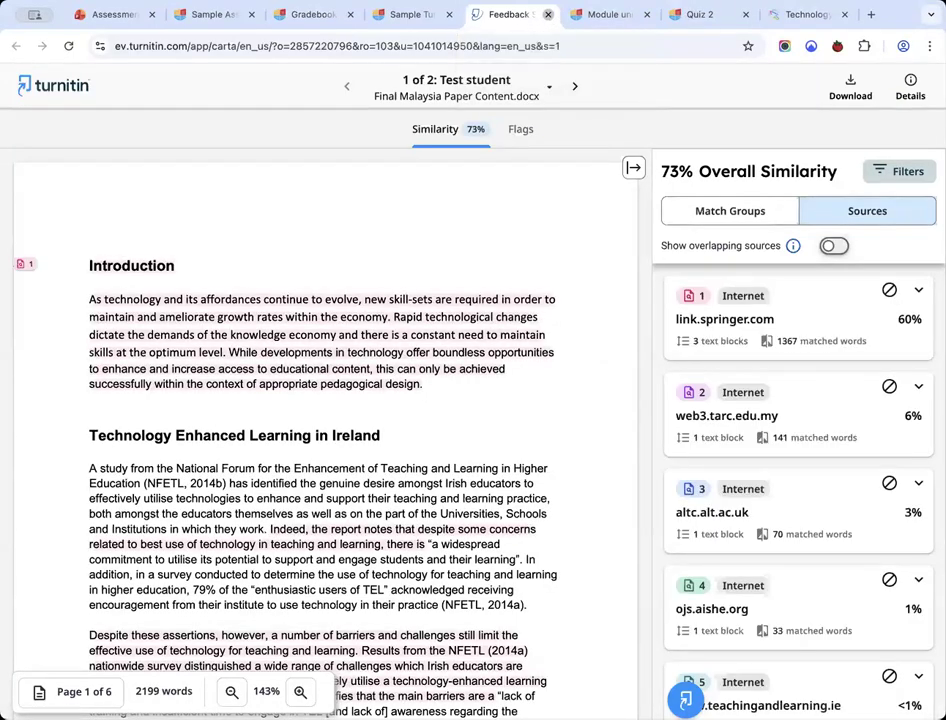
click(548, 14)
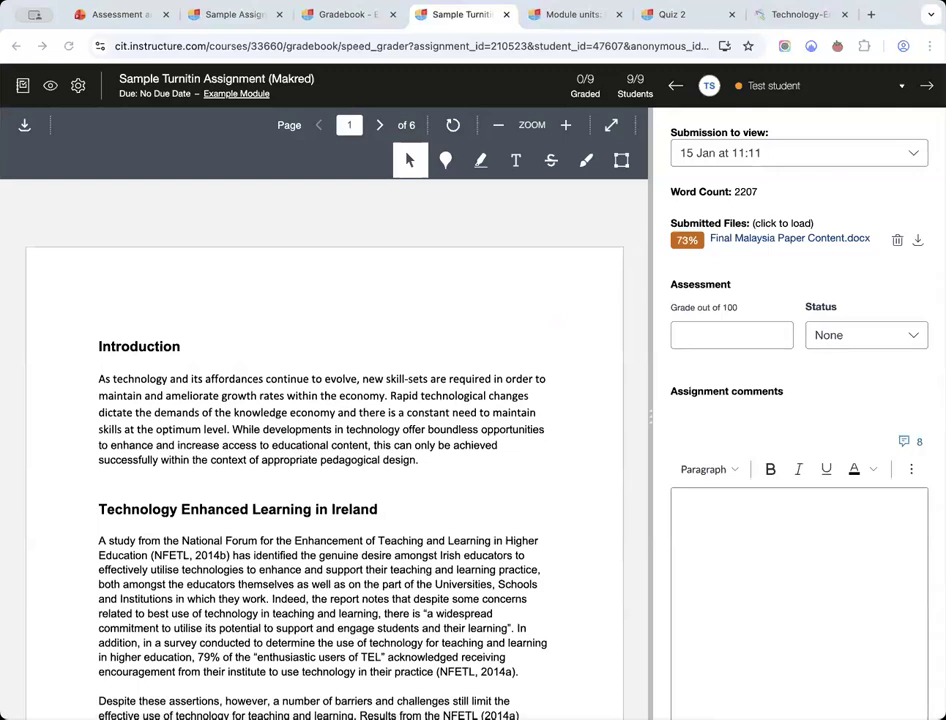
click(227, 18)
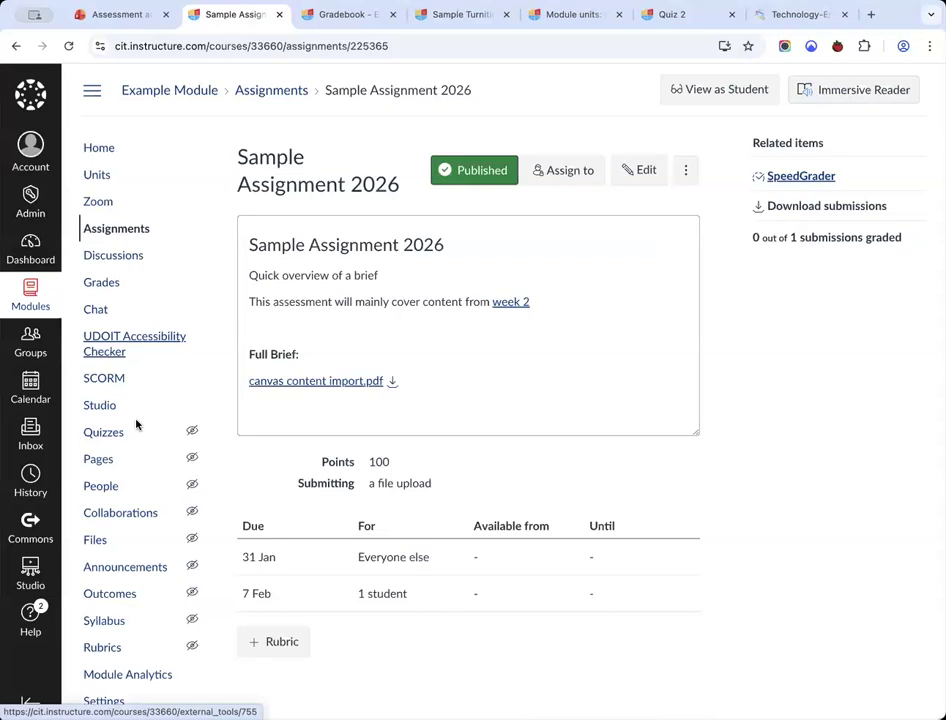
Start creating a new quiz in the Example Module with the New Quizzes/Surveys engine.
click(110, 439)
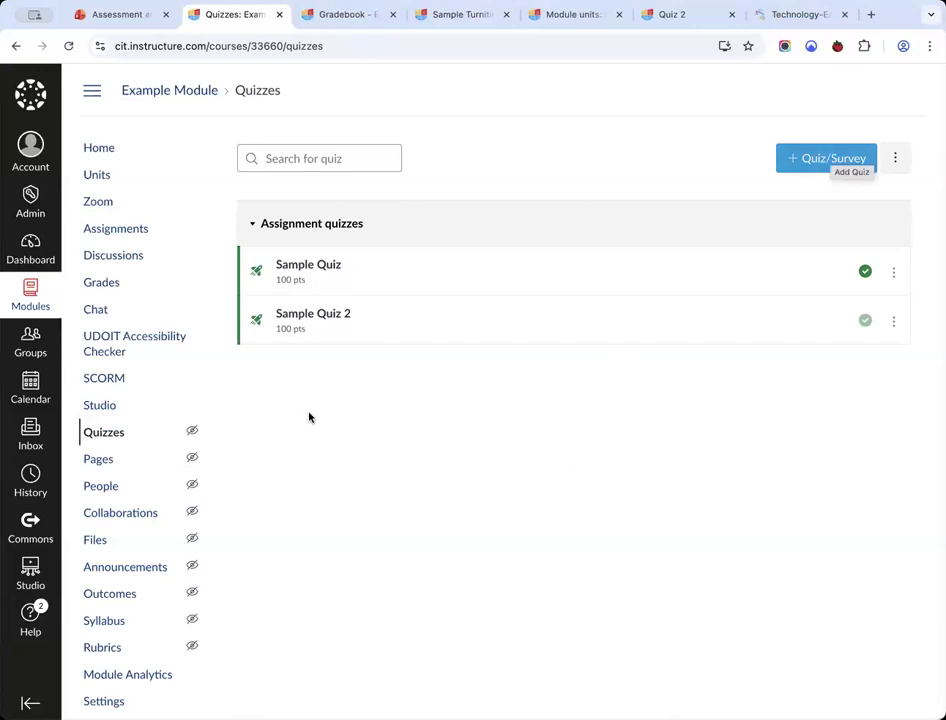
click(821, 160)
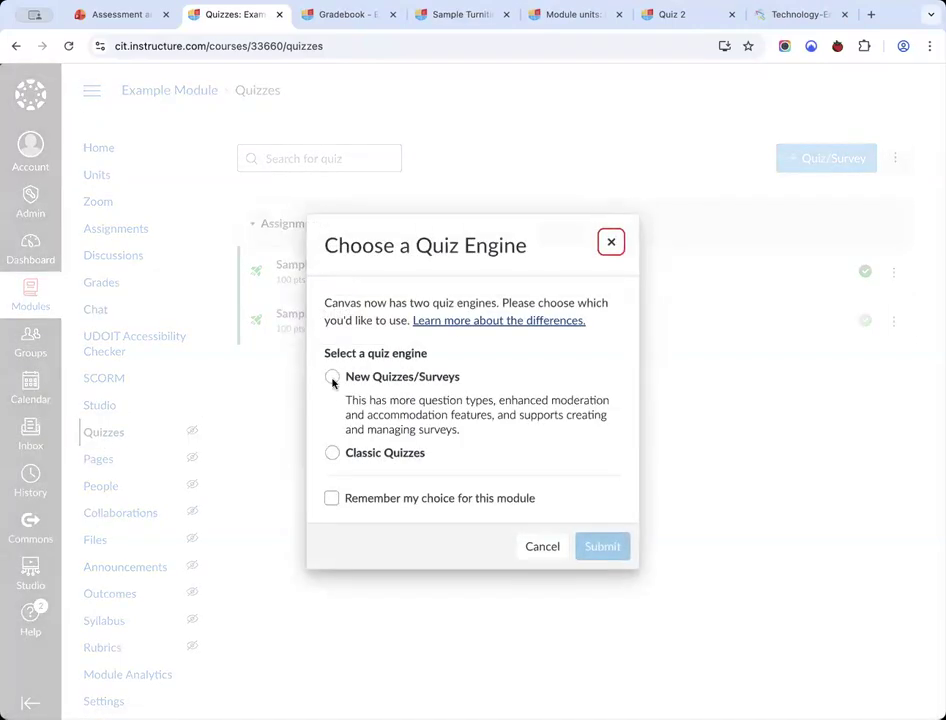
click(333, 377)
click(437, 373)
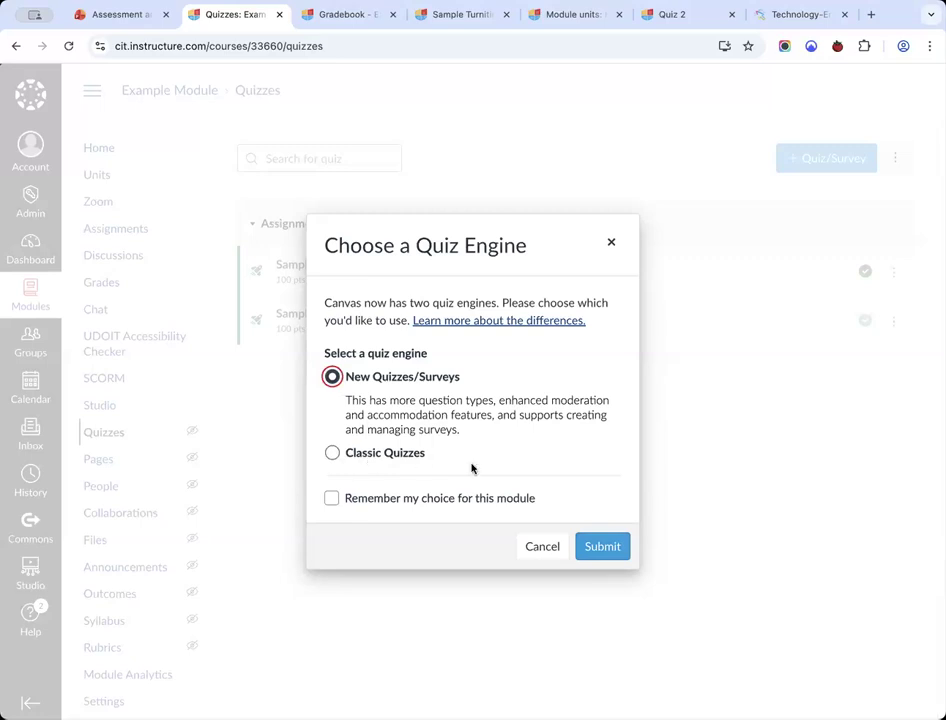
click(617, 553)
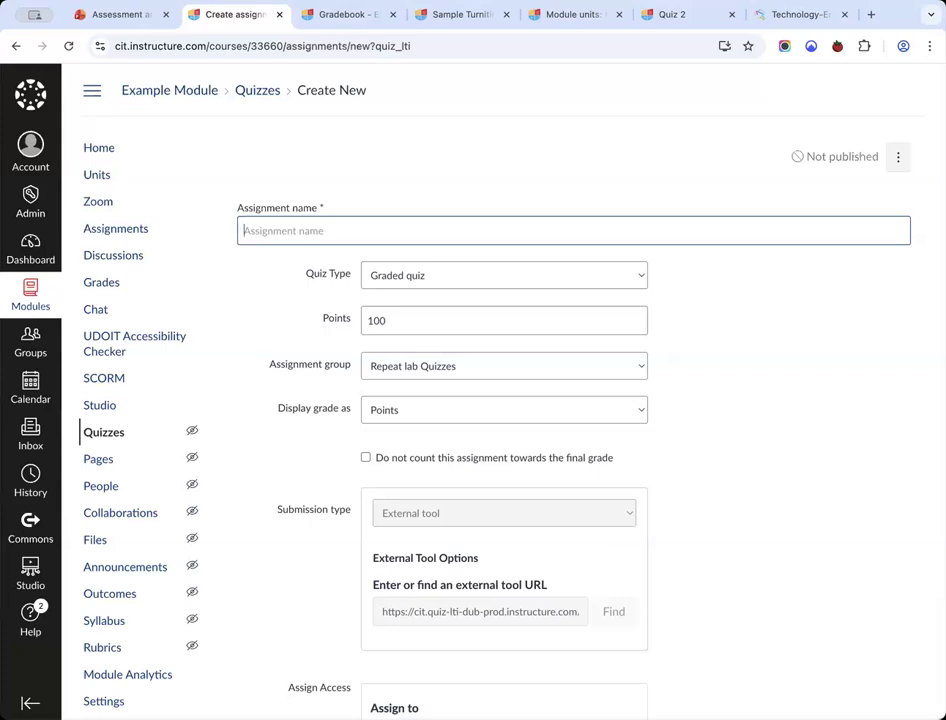
Name the quiz Quizzes 3, keep its type as Graded quiz, and proceed to building it.
text(Quizzes 3)
click(432, 278)
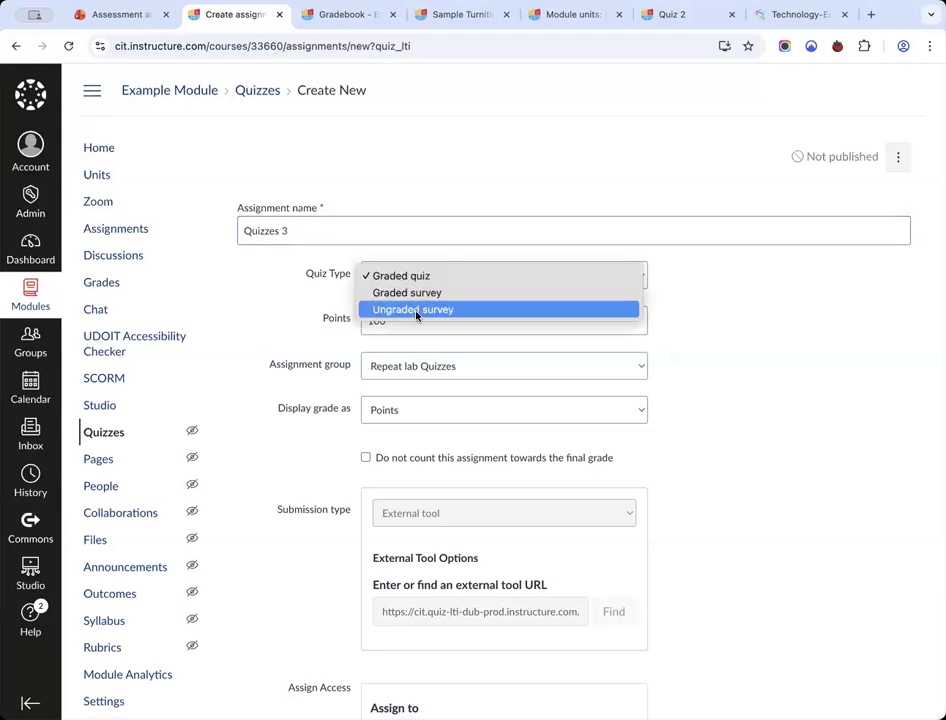
click(309, 288)
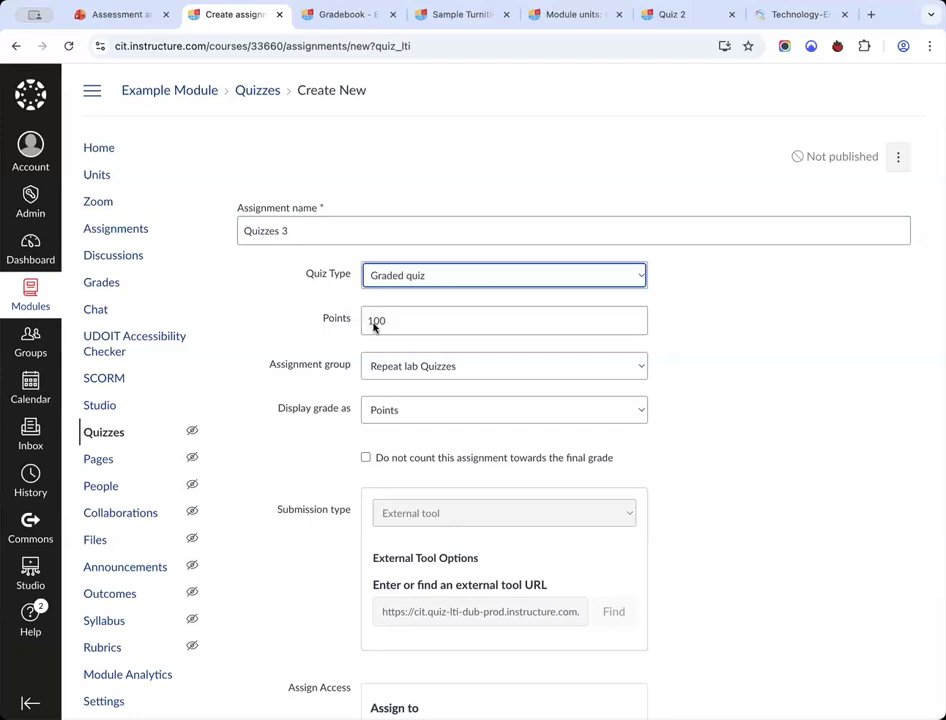
scroll(399, 259, down, 2)
scroll(532, 407, down, 4)
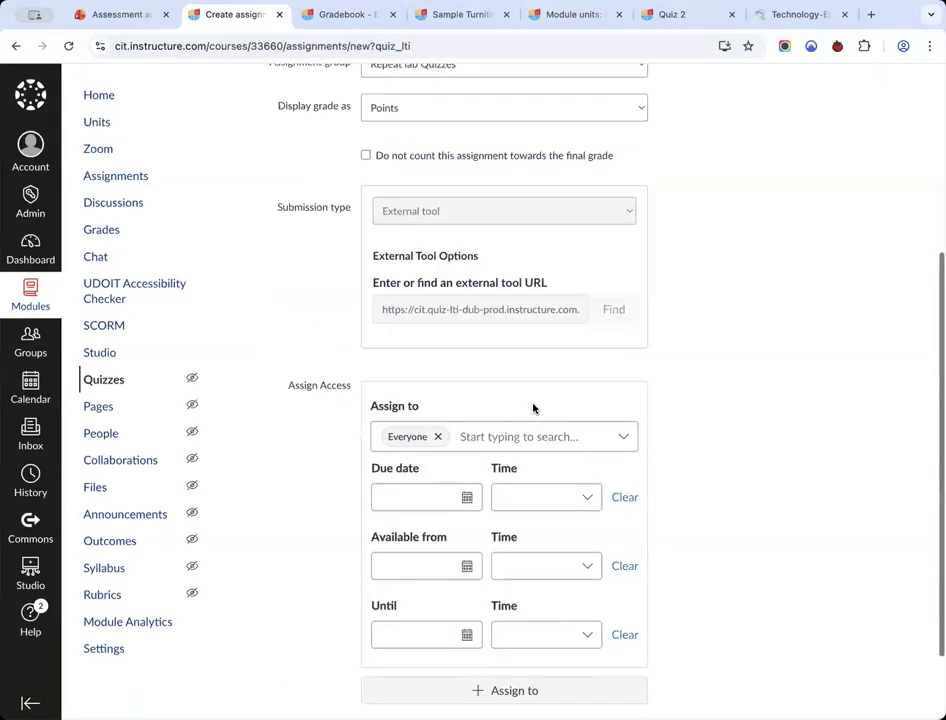
scroll(533, 407, down, 2)
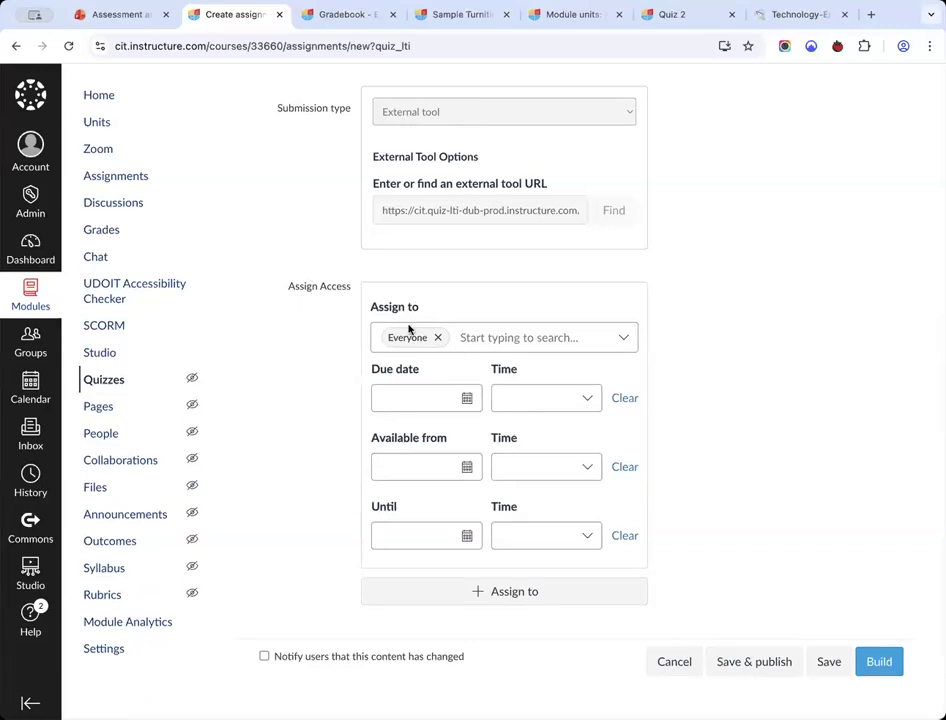
click(877, 663)
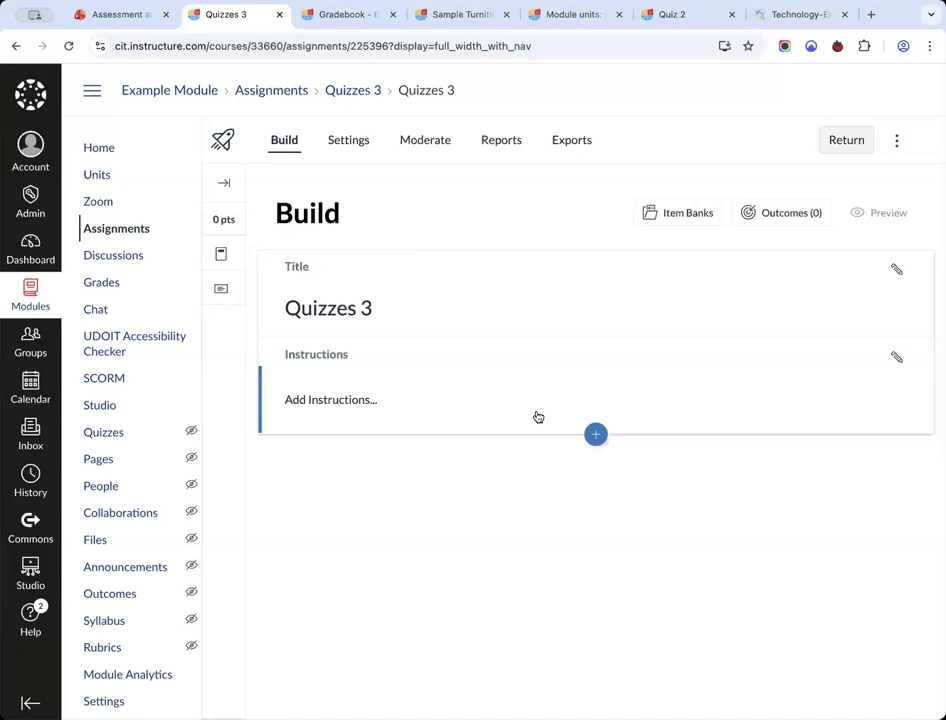
Insert a Multiple choice question into the quiz and title it MCQ1.
click(596, 437)
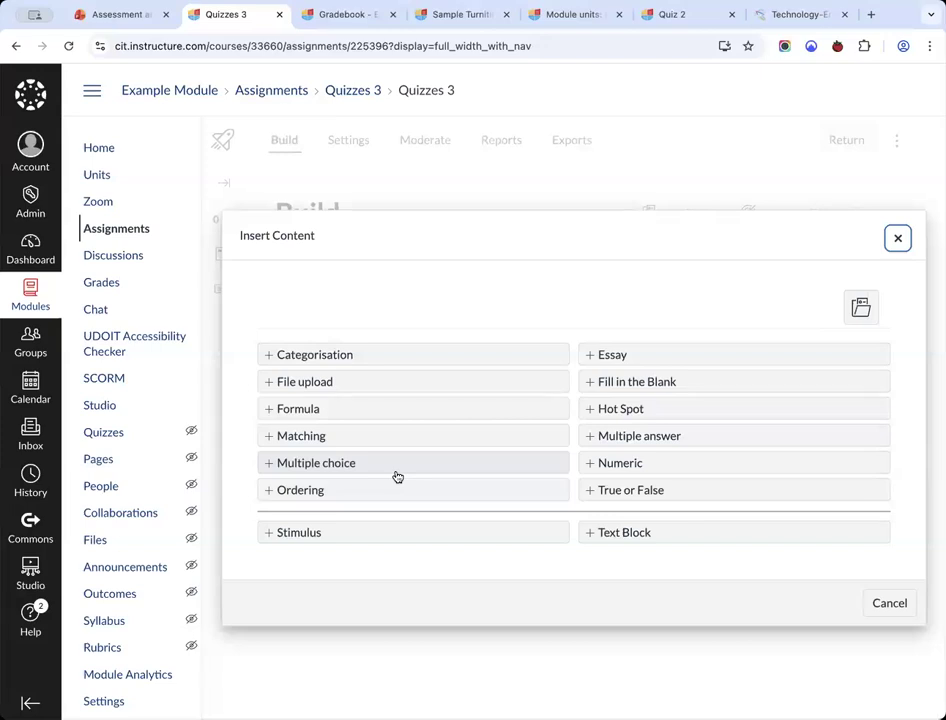
click(395, 475)
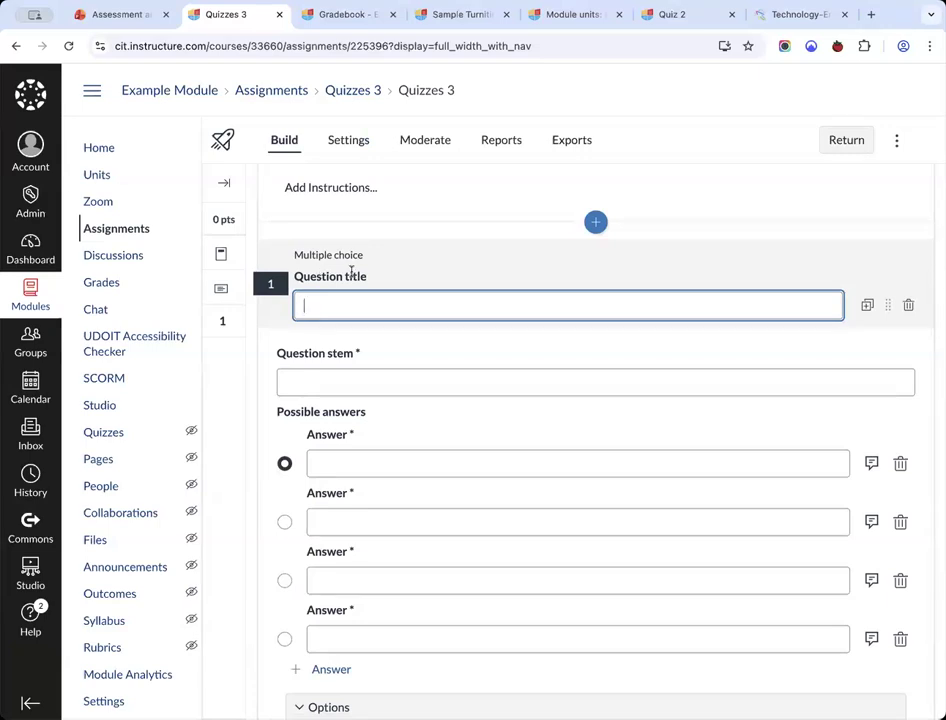
text(MQC)
key(BackSpace)
key(BackSpace)
text(CW)
text(1)
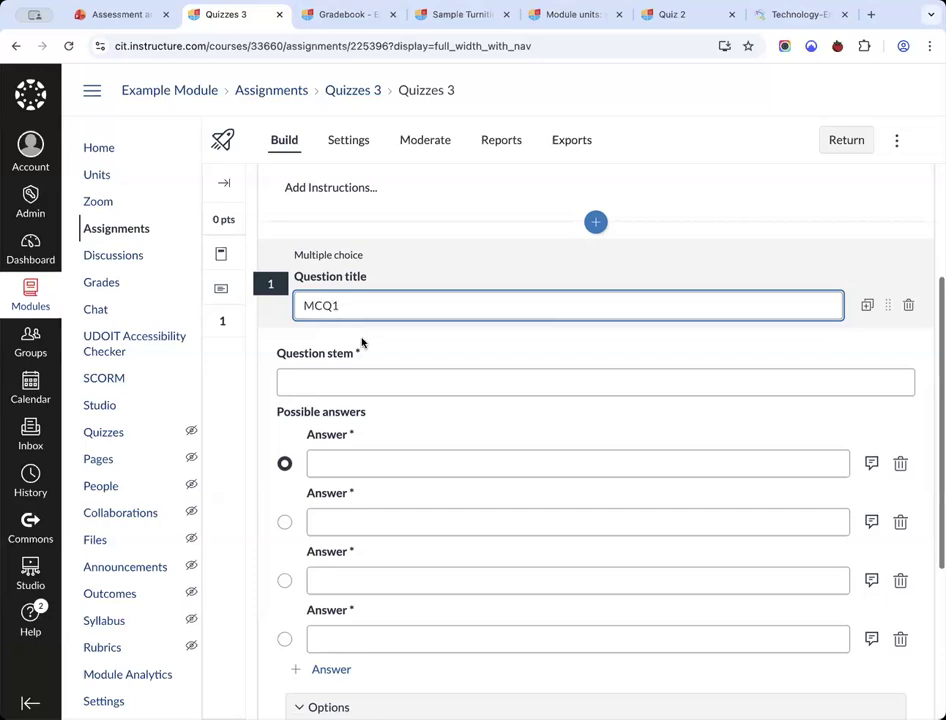
Enter the question stem "Which of the below is correct?" and fill the four possible answers with A, B, C and D.
click(365, 380)
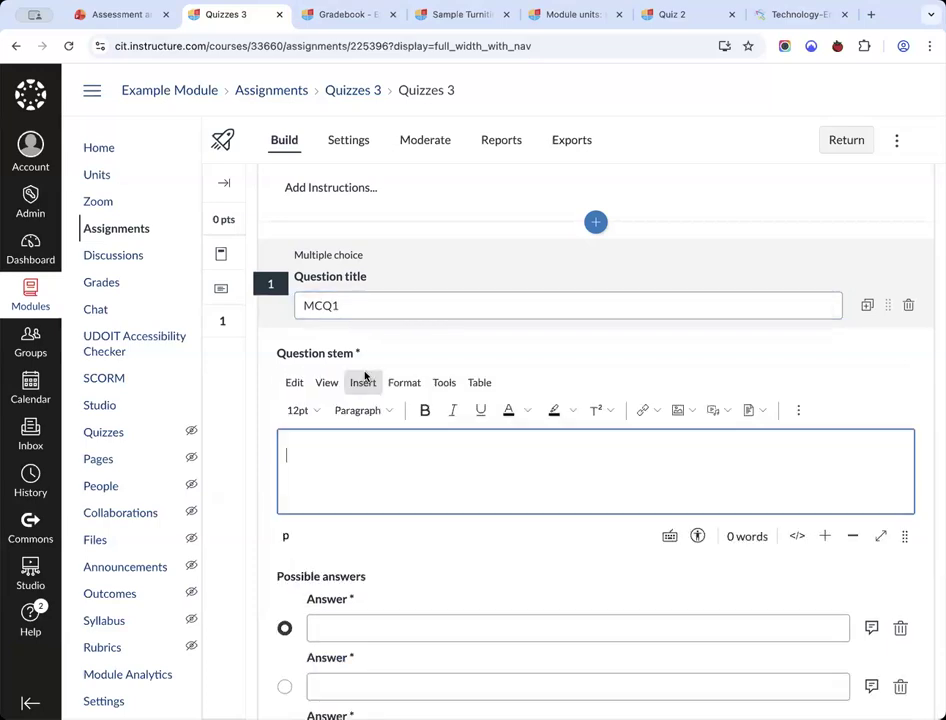
text(Which of the below is correct?)
scroll(490, 572, down, 5)
click(390, 350)
text(B)
click(348, 184)
text(A)
click(401, 434)
text(C)
click(394, 492)
text(D)
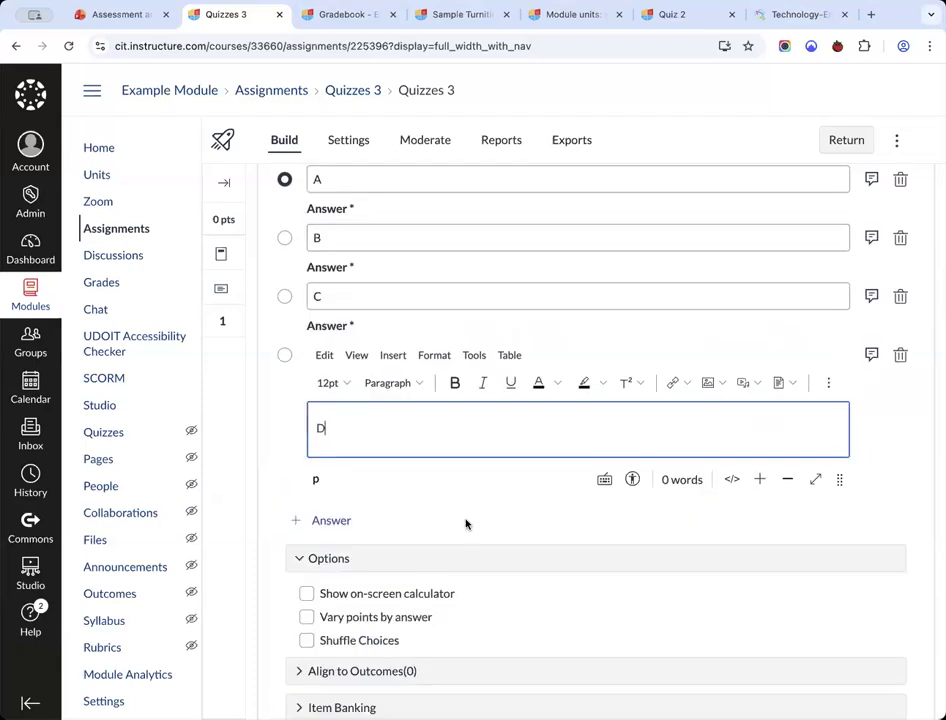
click(465, 524)
Mark answer B as the correct one and delete answer D.
scroll(471, 503, up, 2)
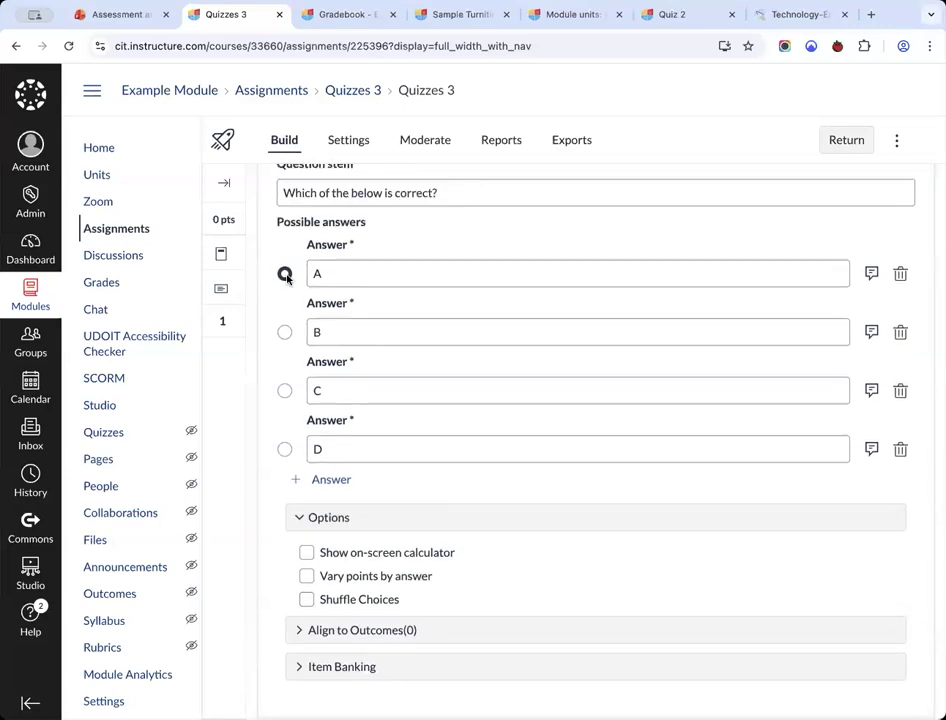
click(285, 274)
click(285, 334)
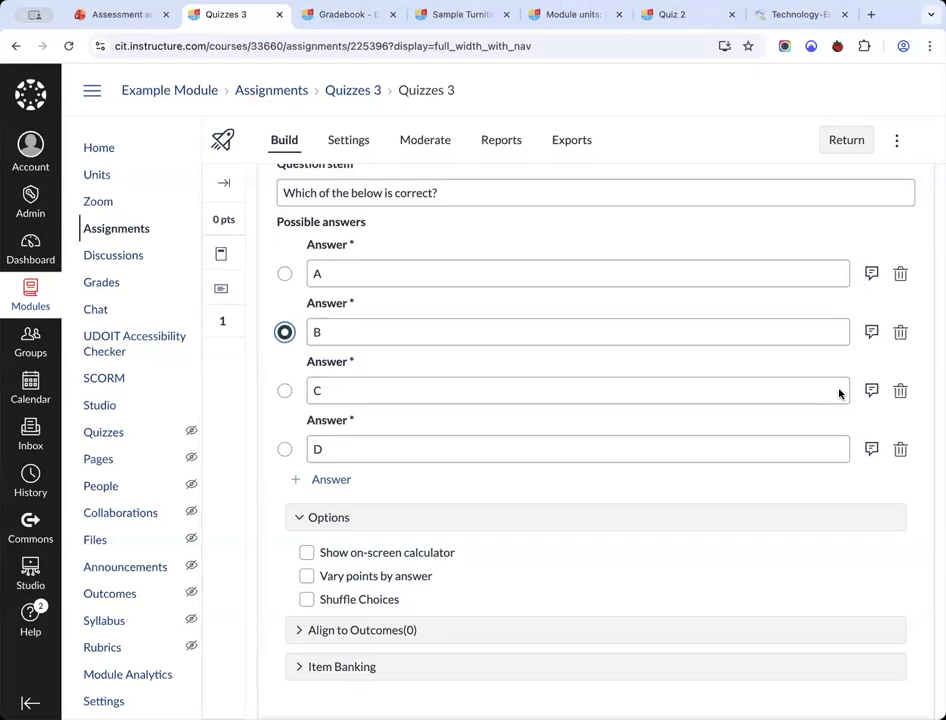
click(899, 450)
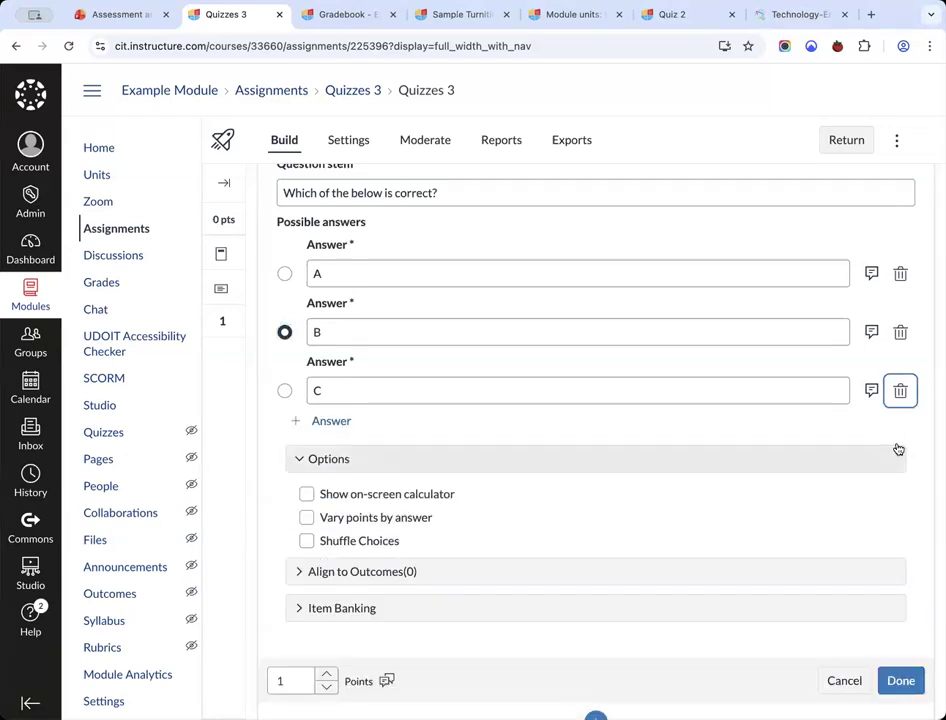
Add the answer feedback "that is correct" to answer B.
click(871, 392)
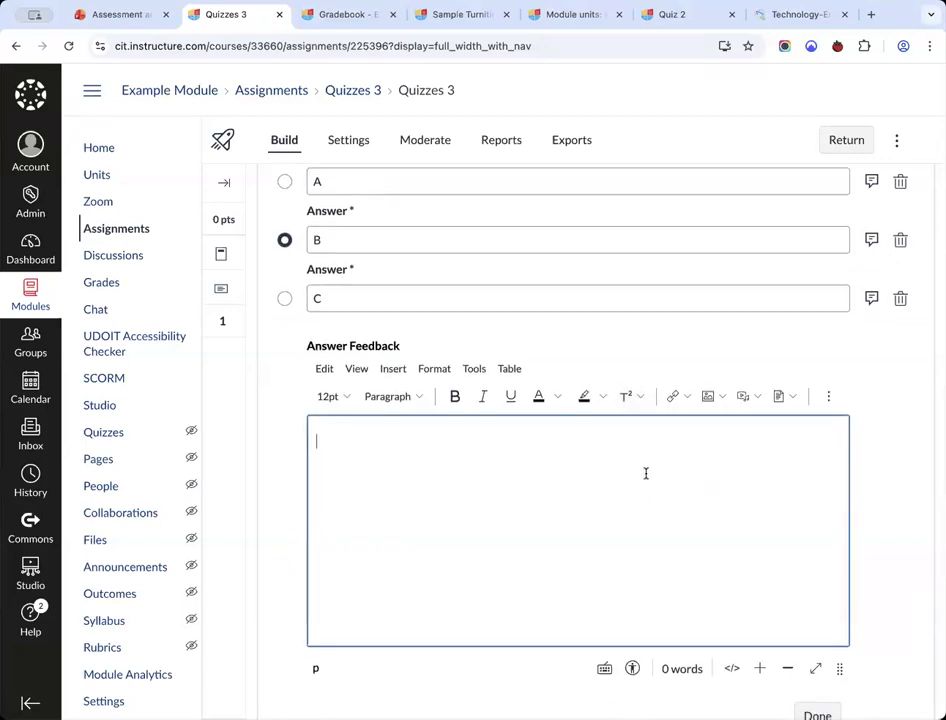
click(869, 242)
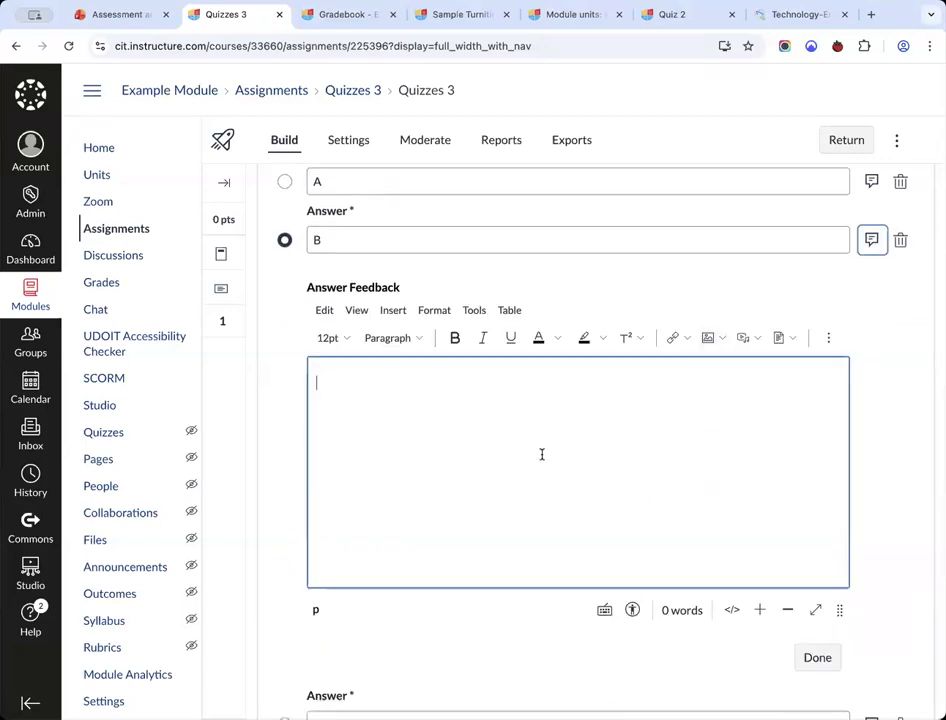
text(that is correct)
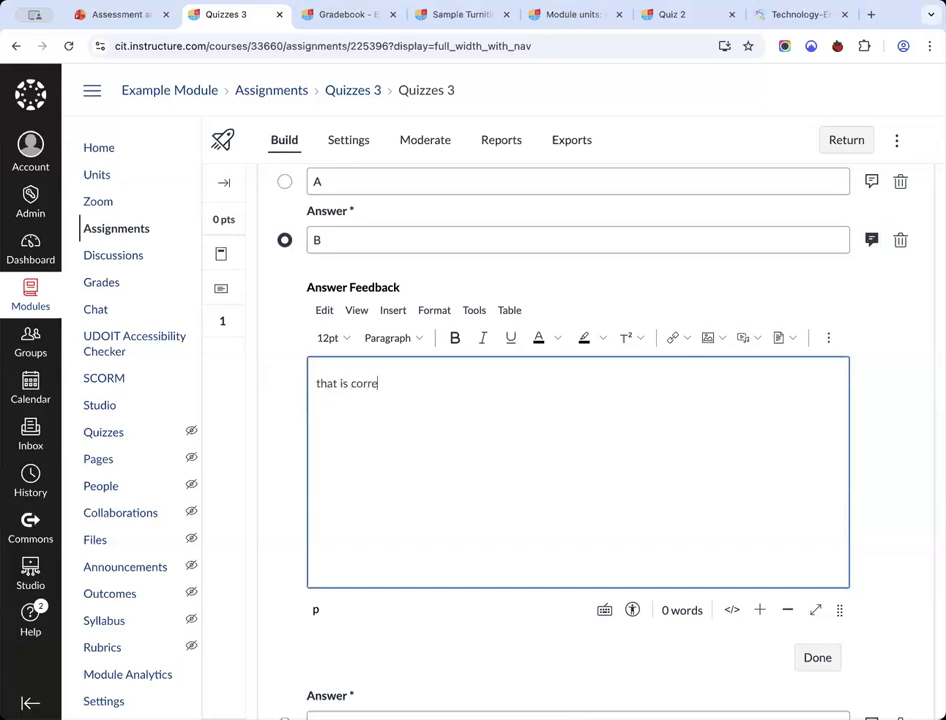
Add the feedback "That's wrong. here's why" to answer A and close all the answer feedback editors.
click(868, 184)
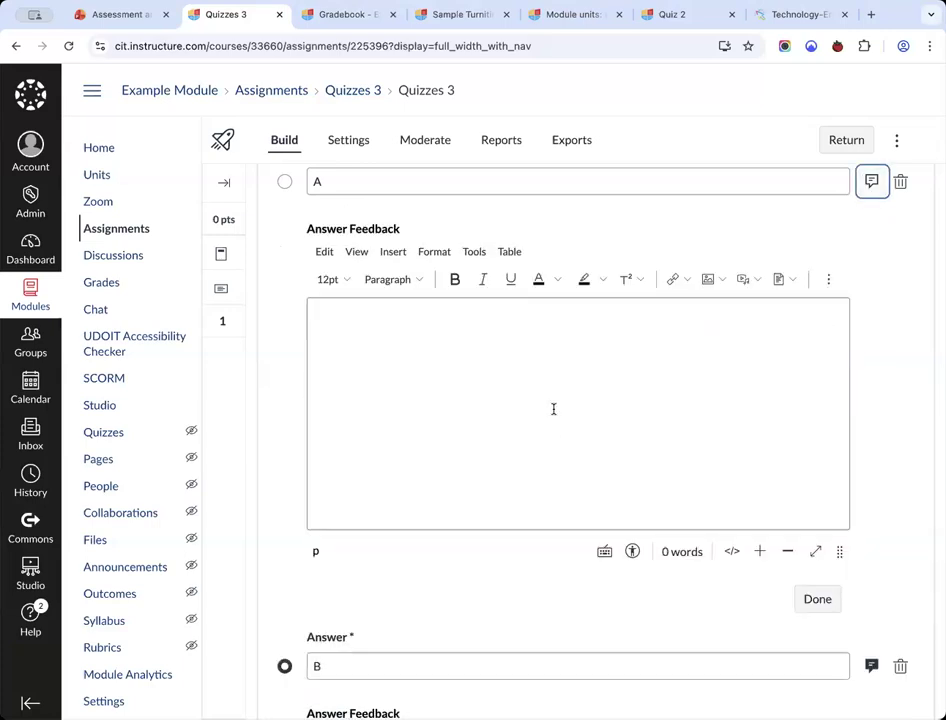
text(That's wrong. here's why)
scroll(700, 405, down, 2)
scroll(812, 395, down, 2)
click(816, 368)
scroll(652, 342, down, 5)
scroll(740, 345, down, 5)
click(825, 352)
scroll(773, 360, down, 5)
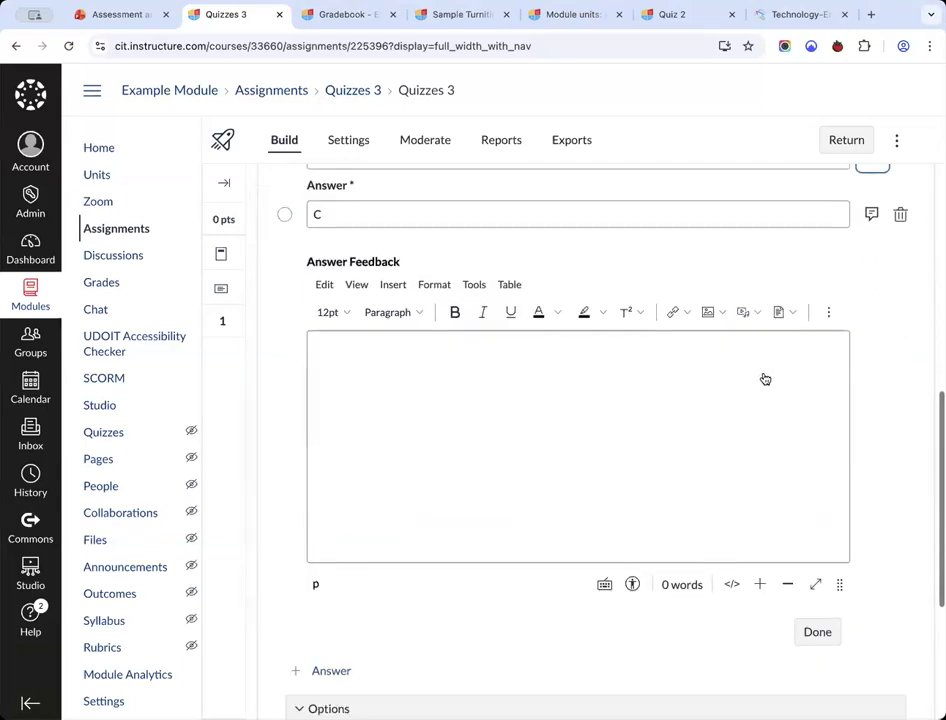
scroll(765, 379, down, 3)
click(810, 431)
scroll(365, 433, down, 1)
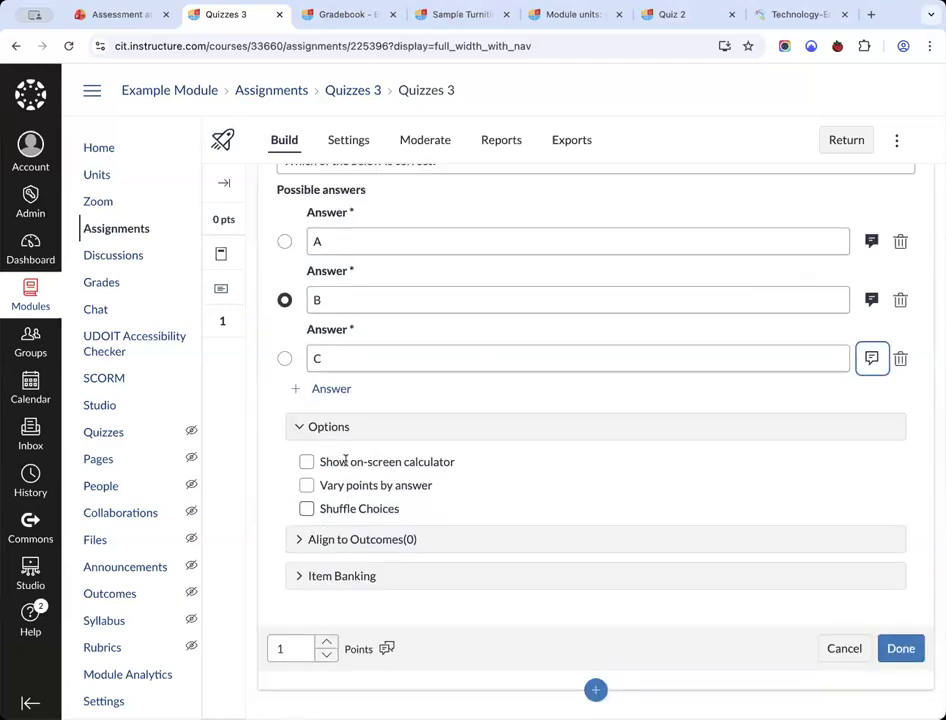
Expand the question's outcome alignment and item banking sections and set its value to 2 points.
click(338, 540)
click(340, 577)
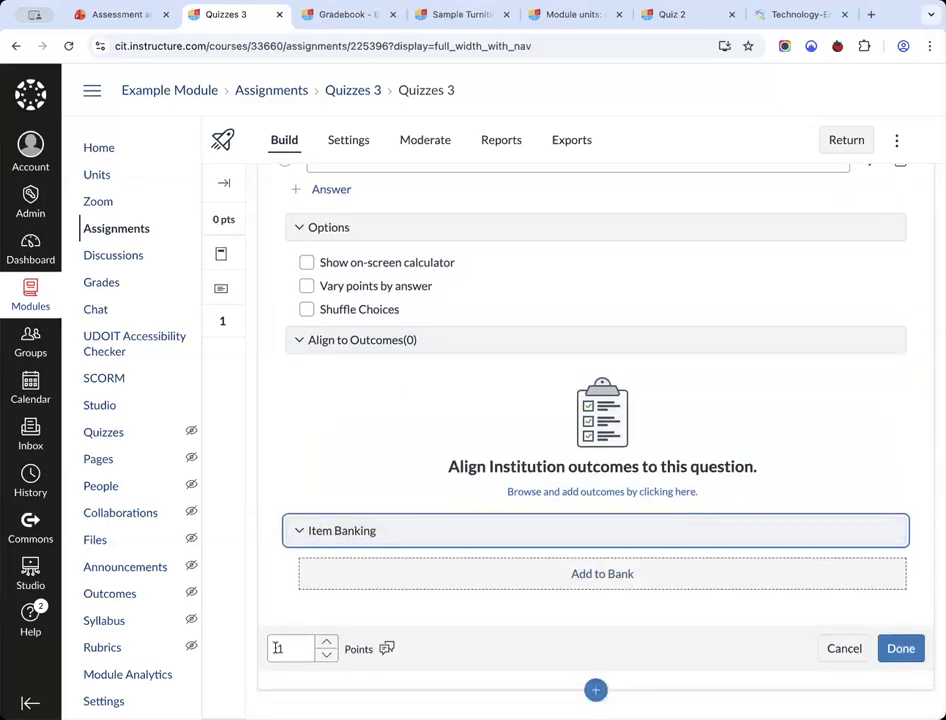
Try to insert an Essay question below the open multiple choice question, and finish editing MCQ1.
click(595, 690)
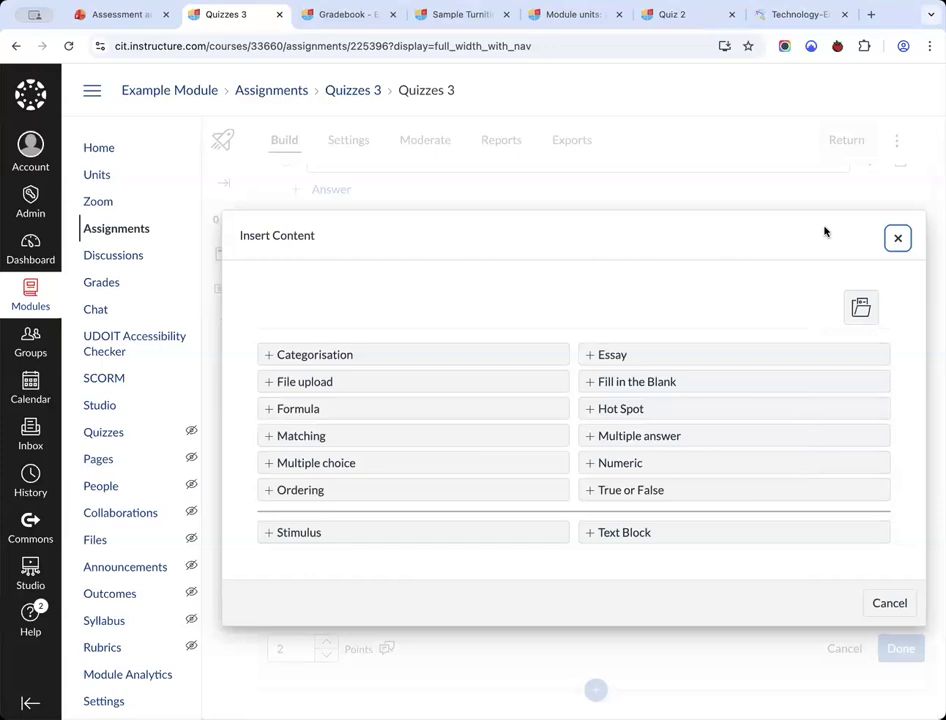
click(620, 355)
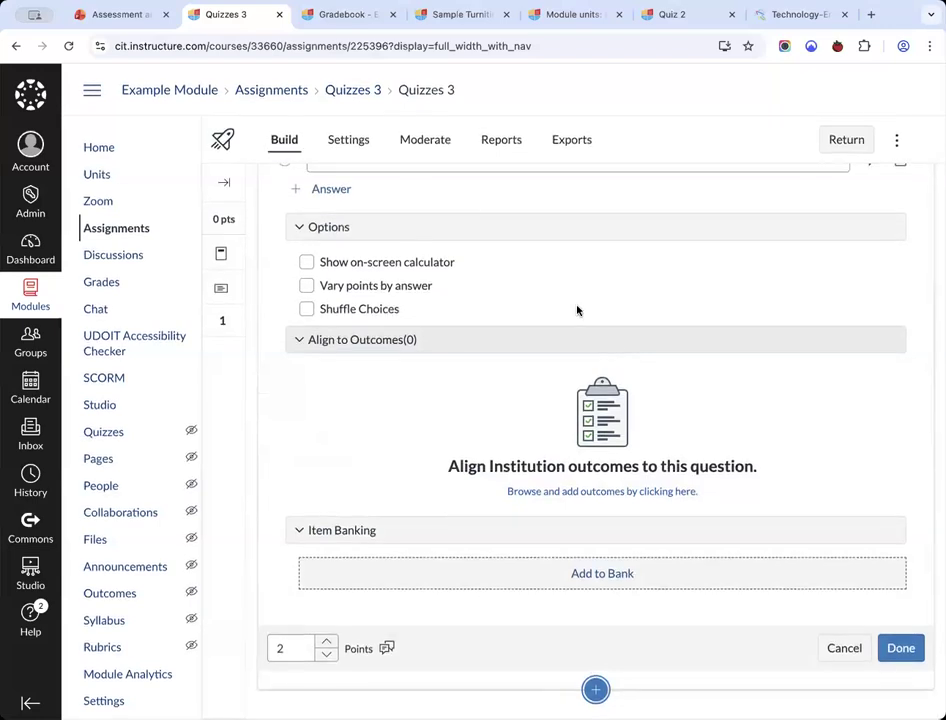
scroll(577, 310, up, 1)
scroll(577, 310, up, 5)
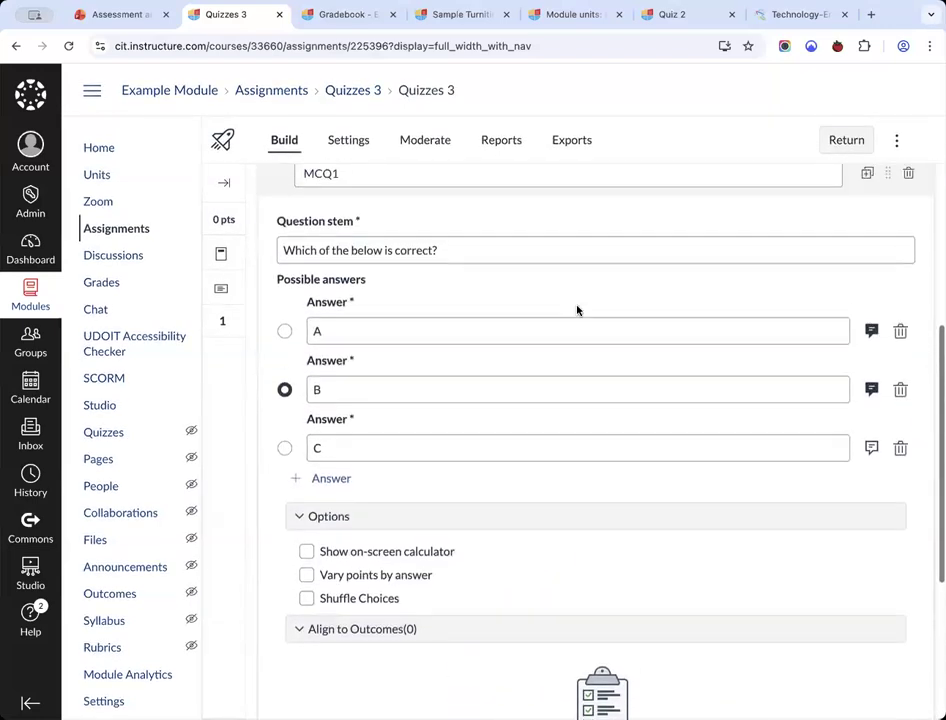
scroll(578, 316, down, 3)
scroll(577, 315, down, 3)
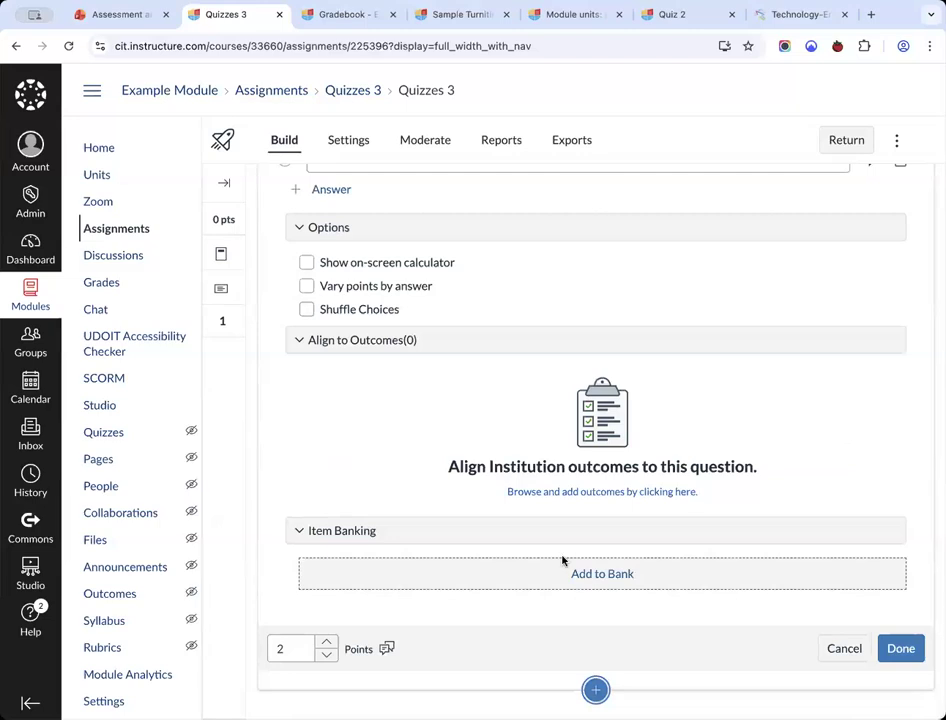
click(595, 690)
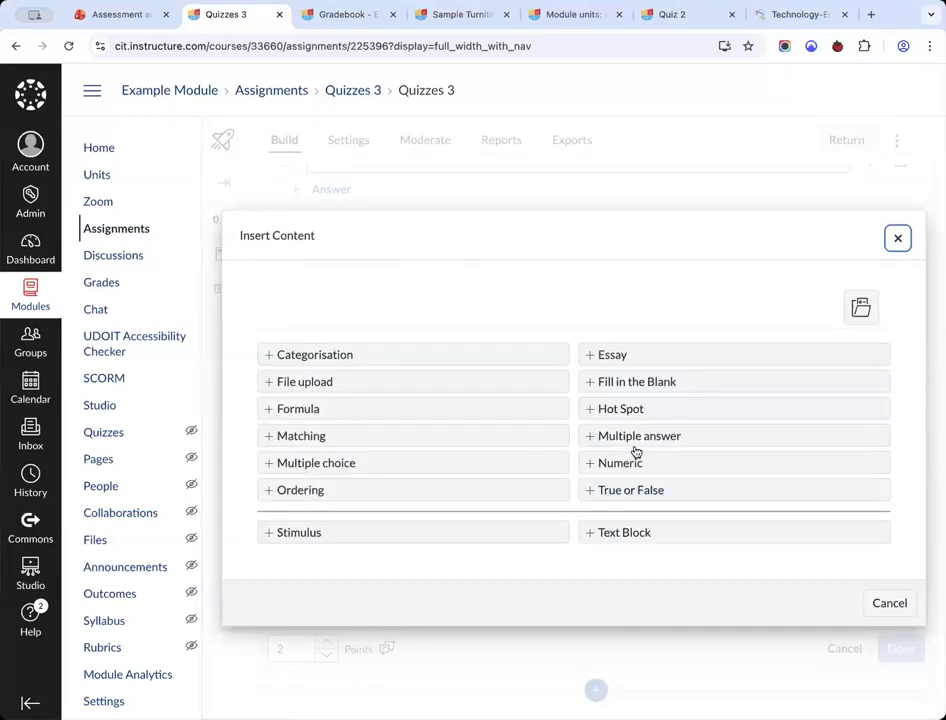
key(Escape)
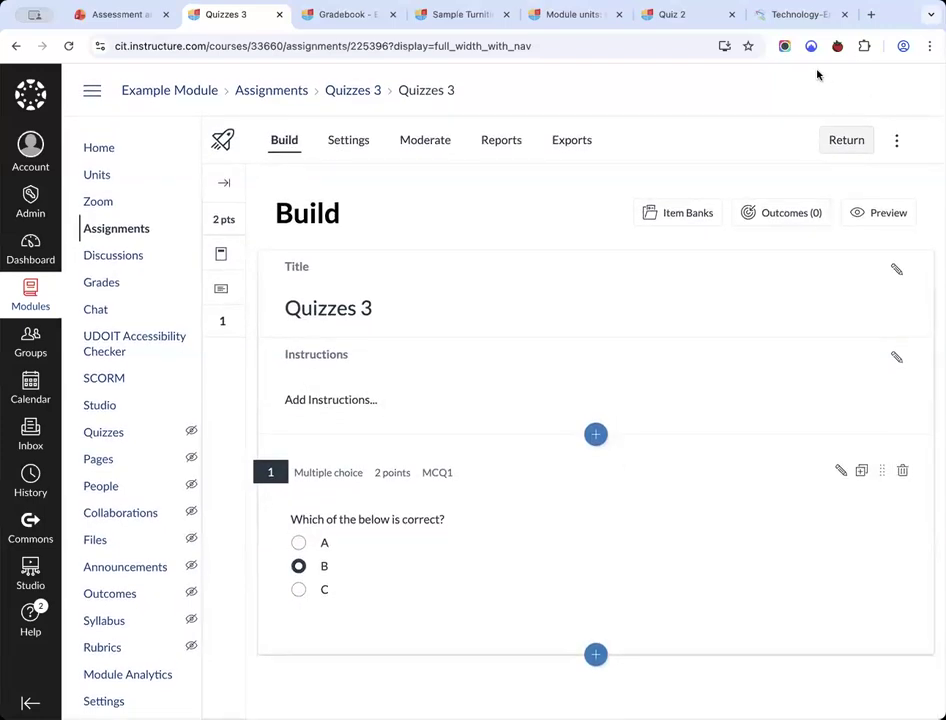
Insert an Essay question after MCQ1 and title it "Please give an poverview of".
click(596, 655)
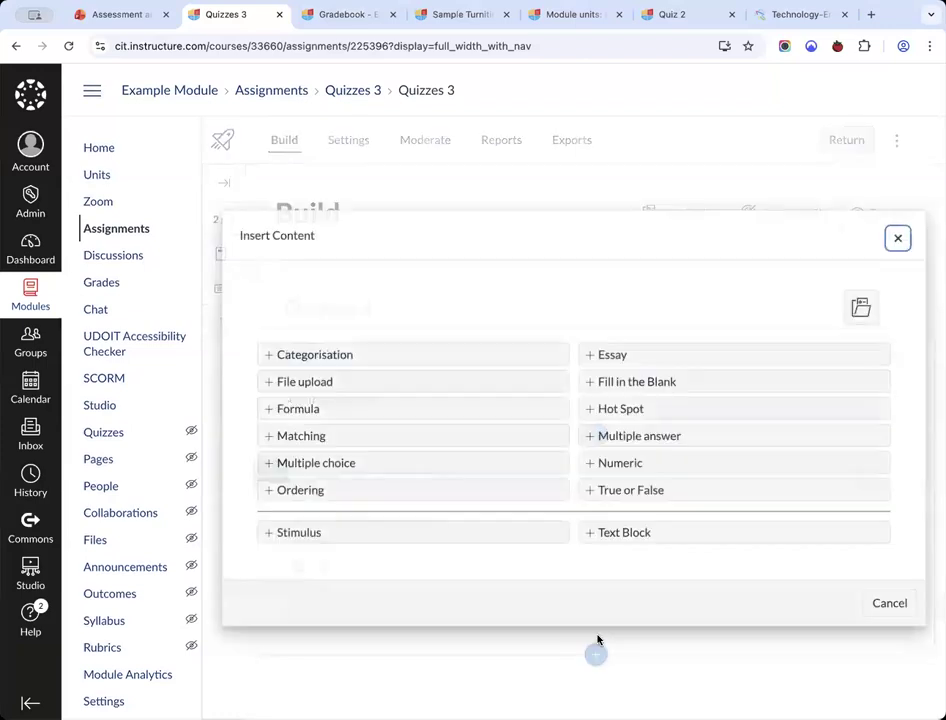
scroll(631, 412, down, 2)
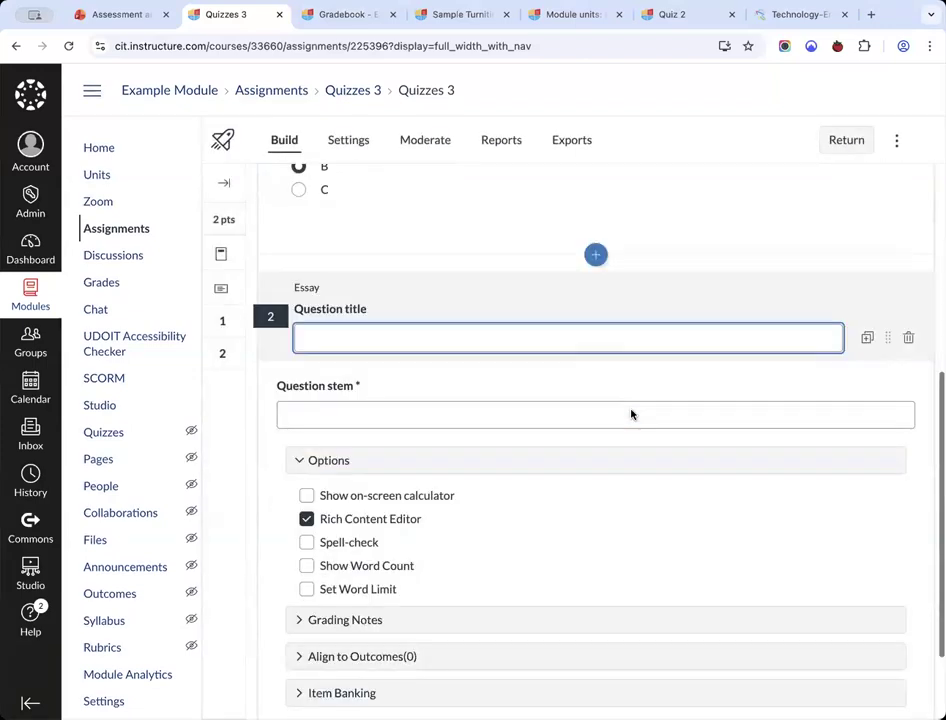
scroll(631, 414, up, 1)
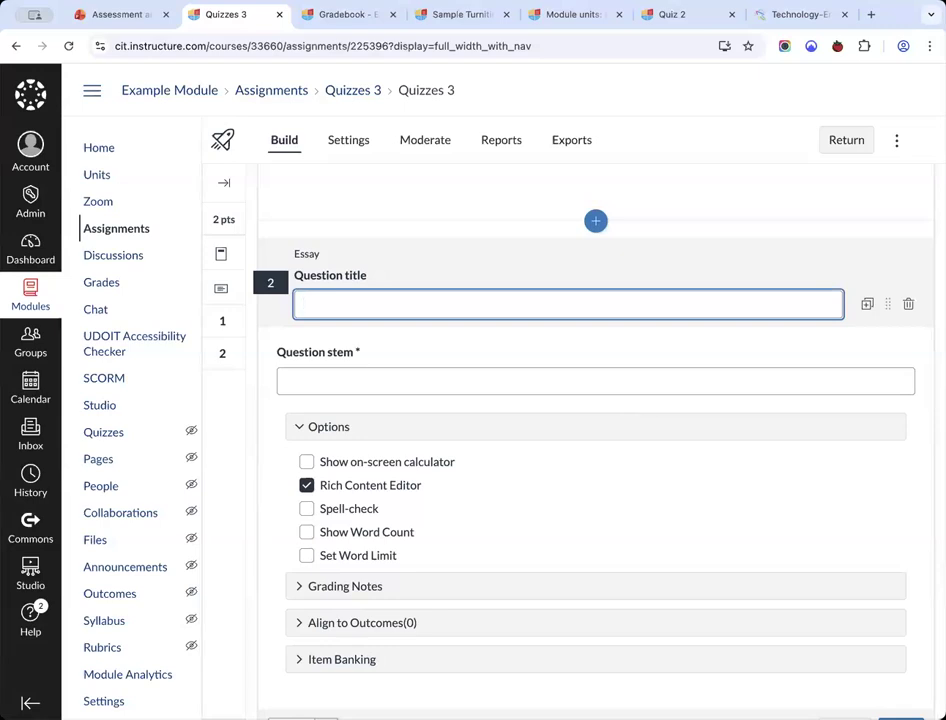
text(lease give an poverview of)
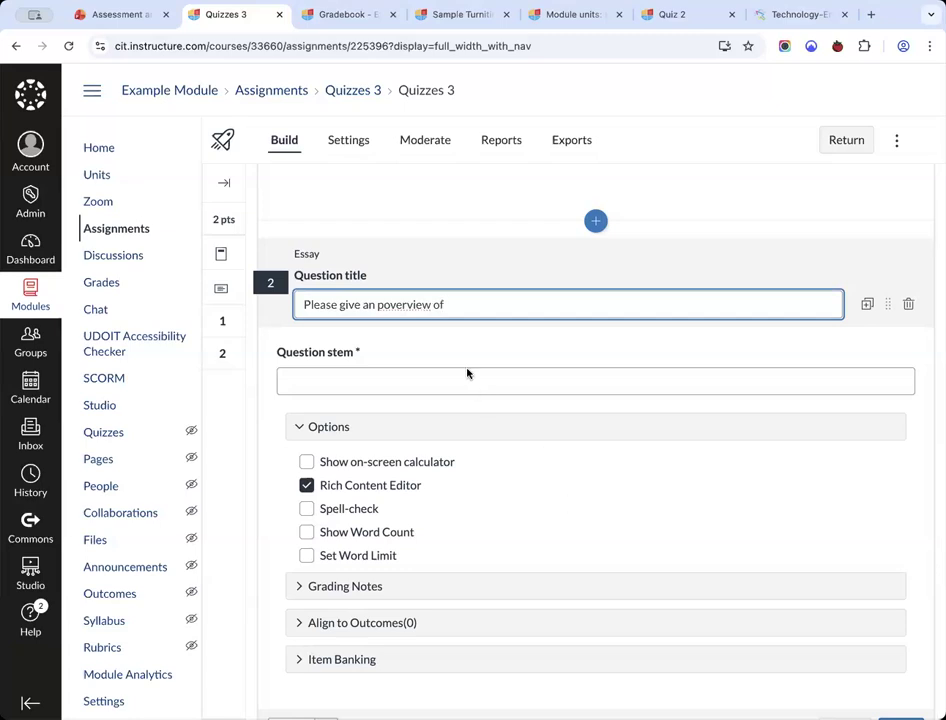
Copy the essay question's title into its question stem and correct the stem to read "Please give an overview of...".
click(467, 375)
click(460, 293)
triple_click(460, 293)
key(ctrl+c)
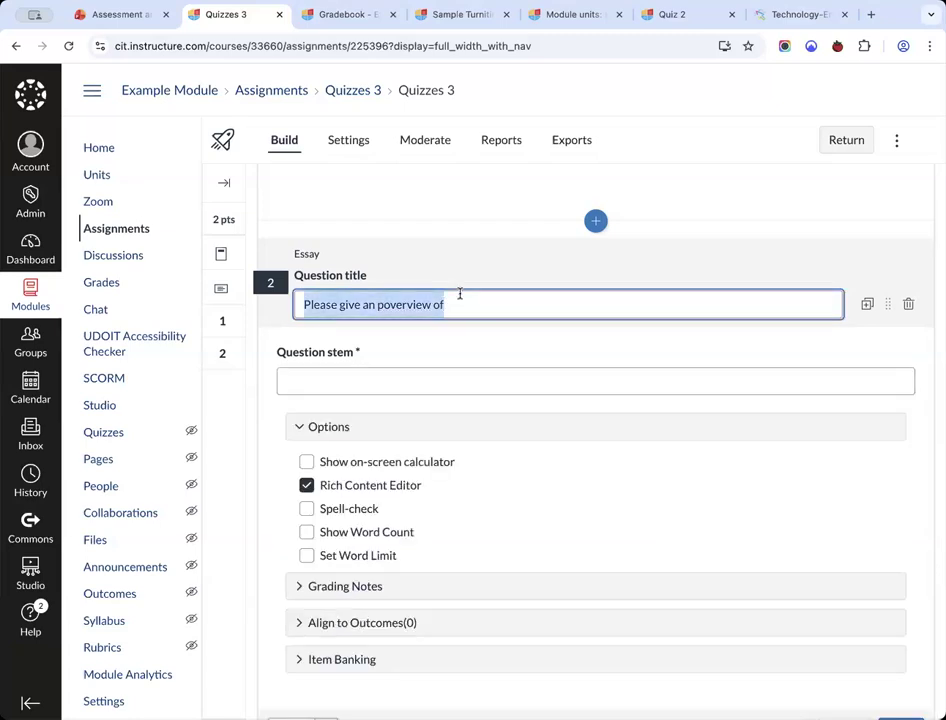
click(424, 385)
key(ctrl+v)
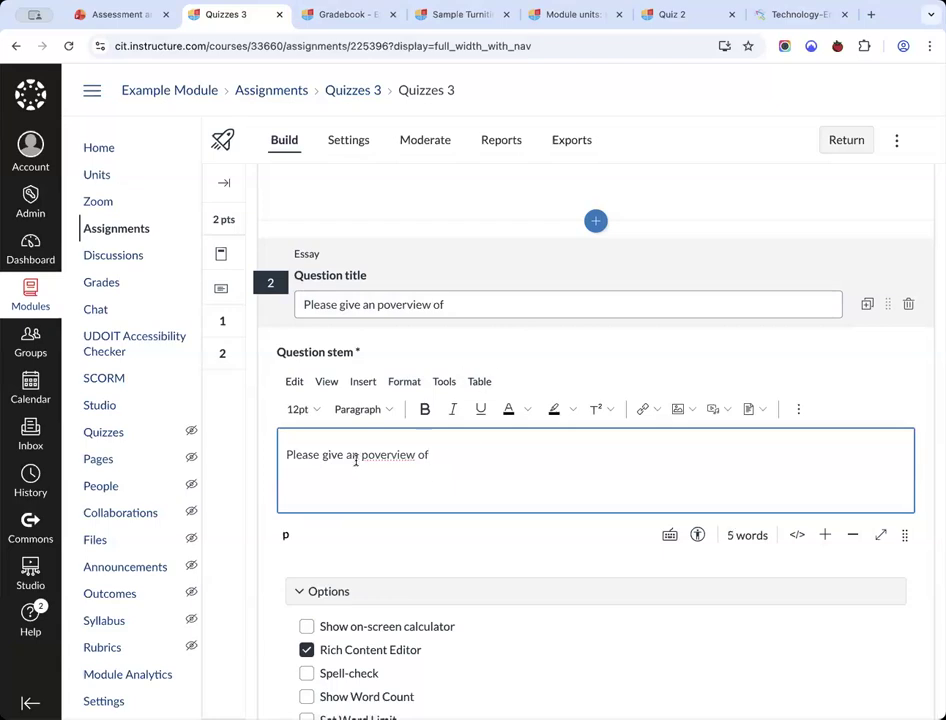
key(Delete)
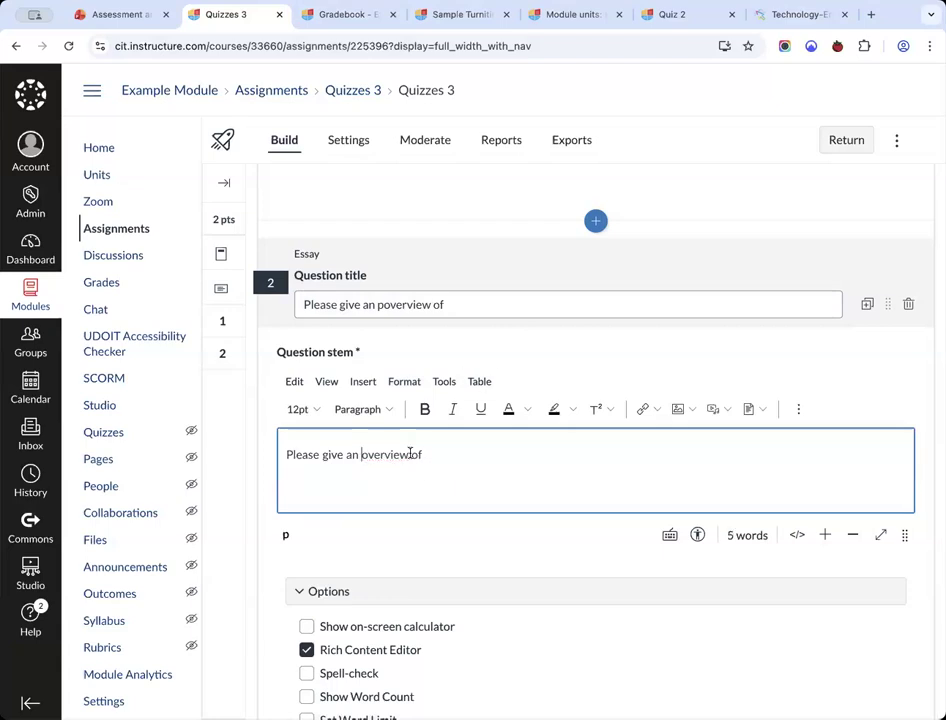
scroll(463, 398, down, 1)
text(...)
Turn on Show Word Count for the essay question, try Set Word Limit and turn it off again, and finish editing the question.
scroll(494, 570, down, 4)
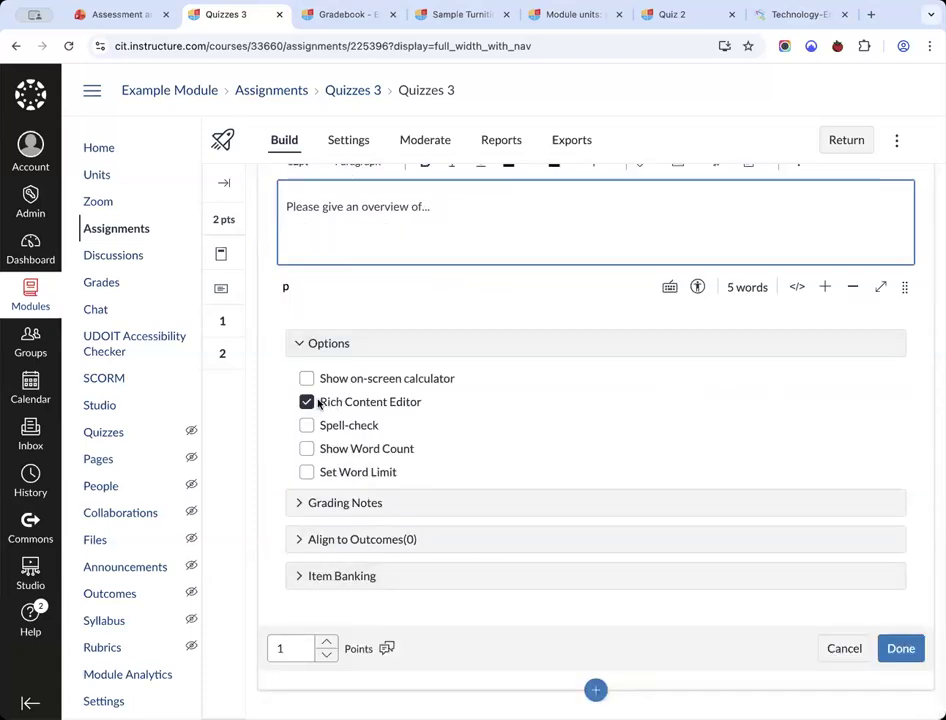
click(307, 449)
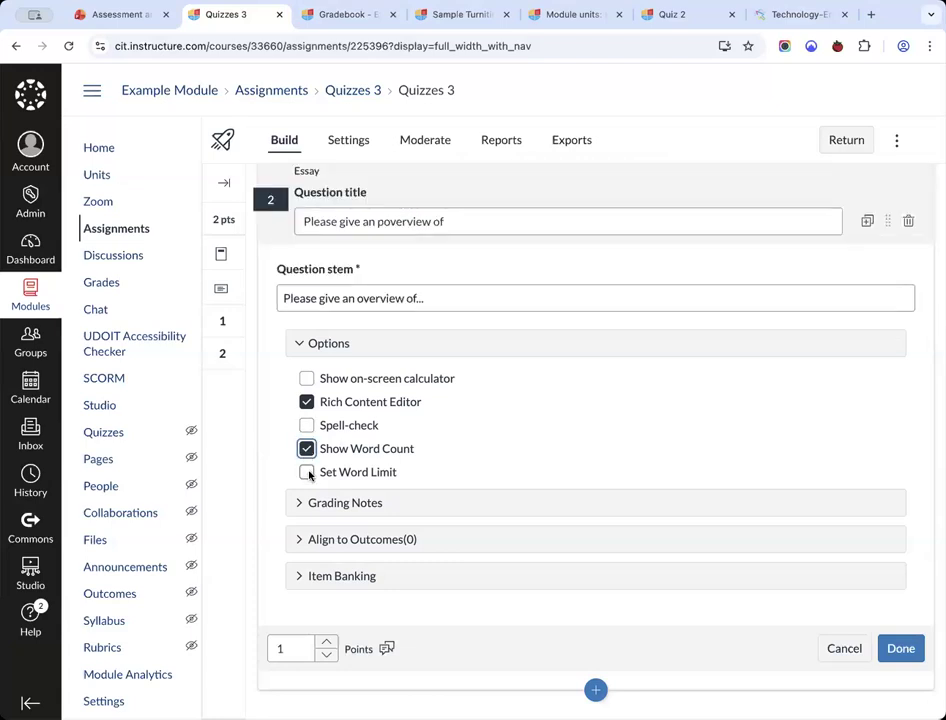
click(307, 473)
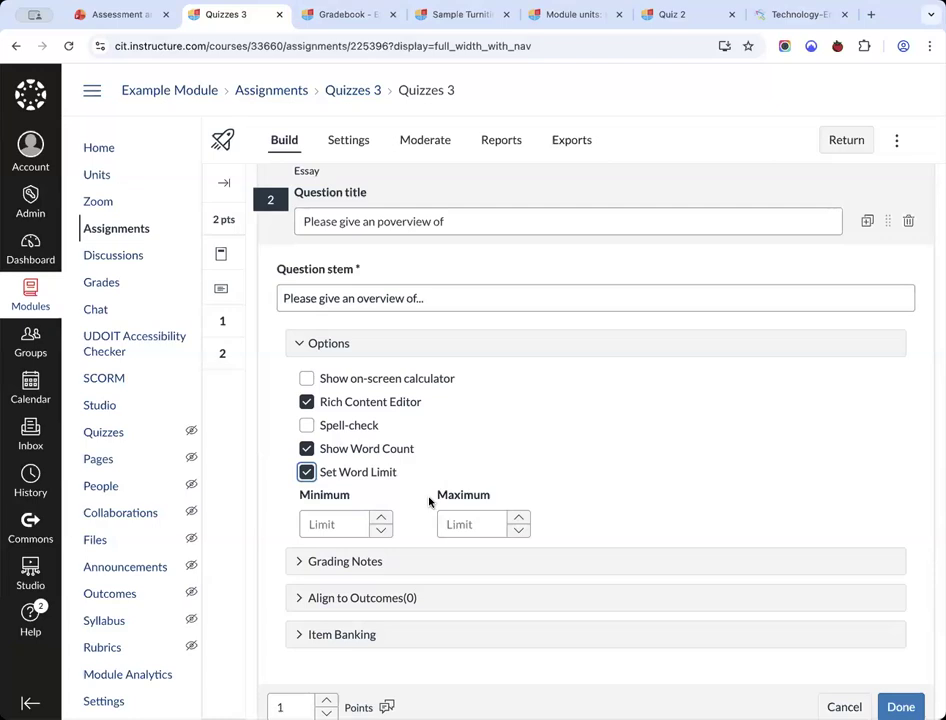
scroll(359, 511, down, 1)
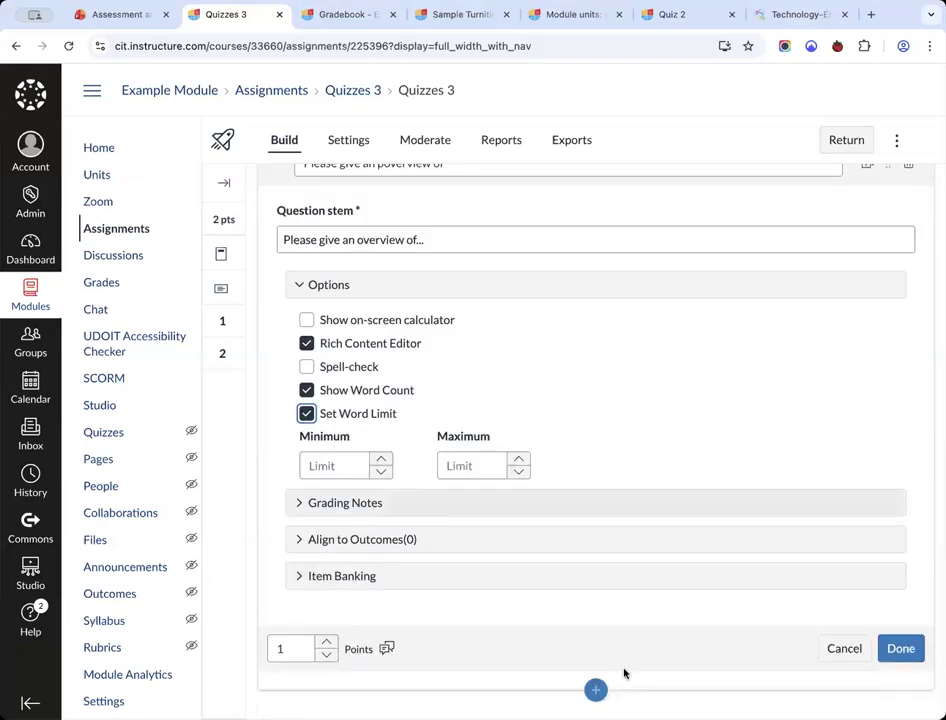
click(914, 651)
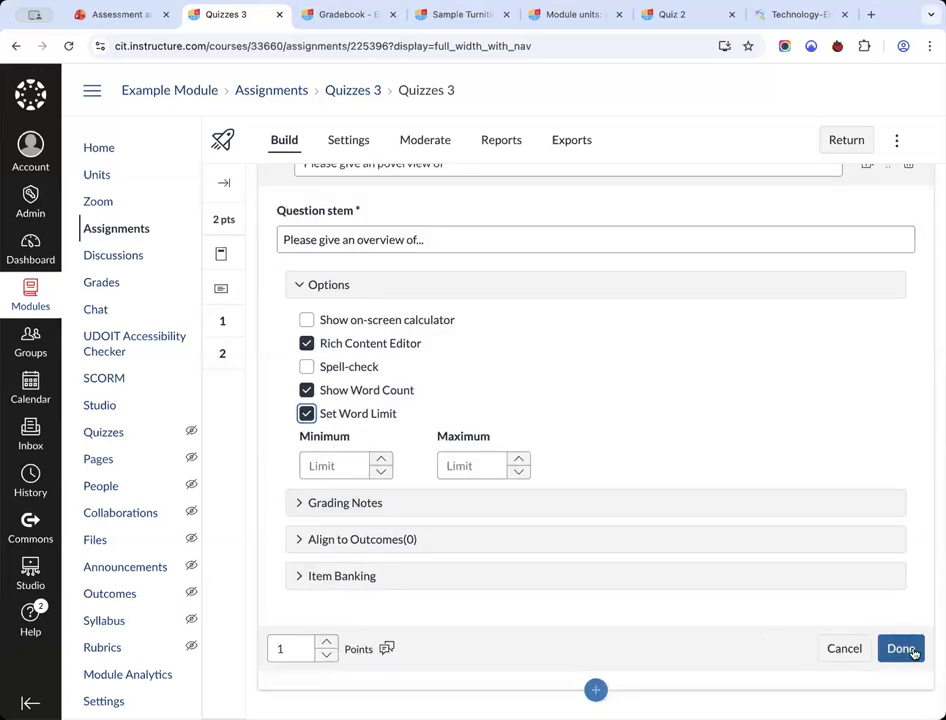
click(308, 415)
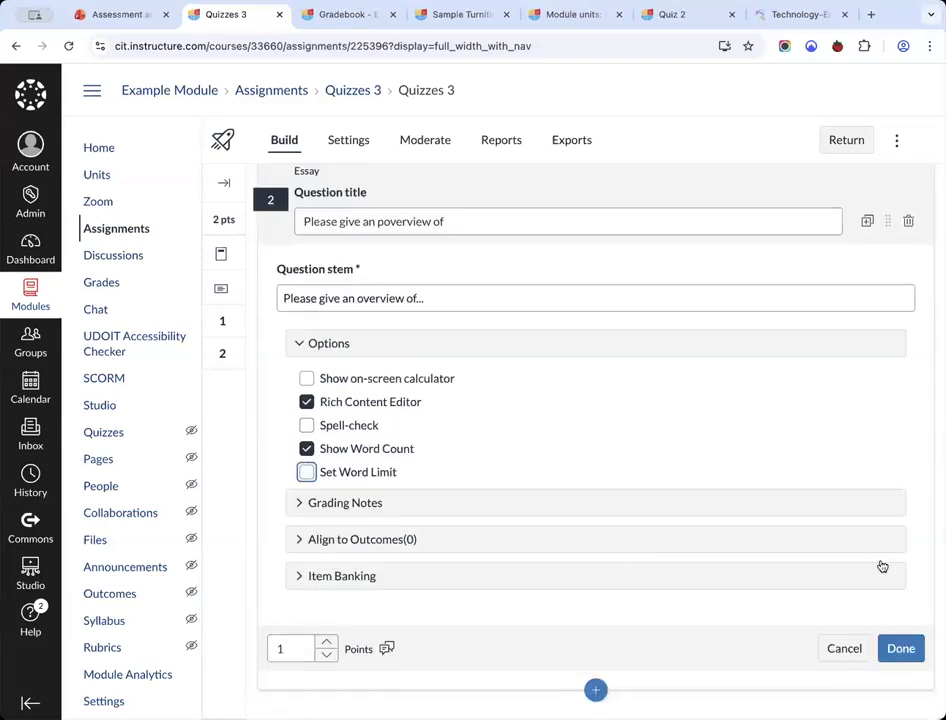
click(901, 648)
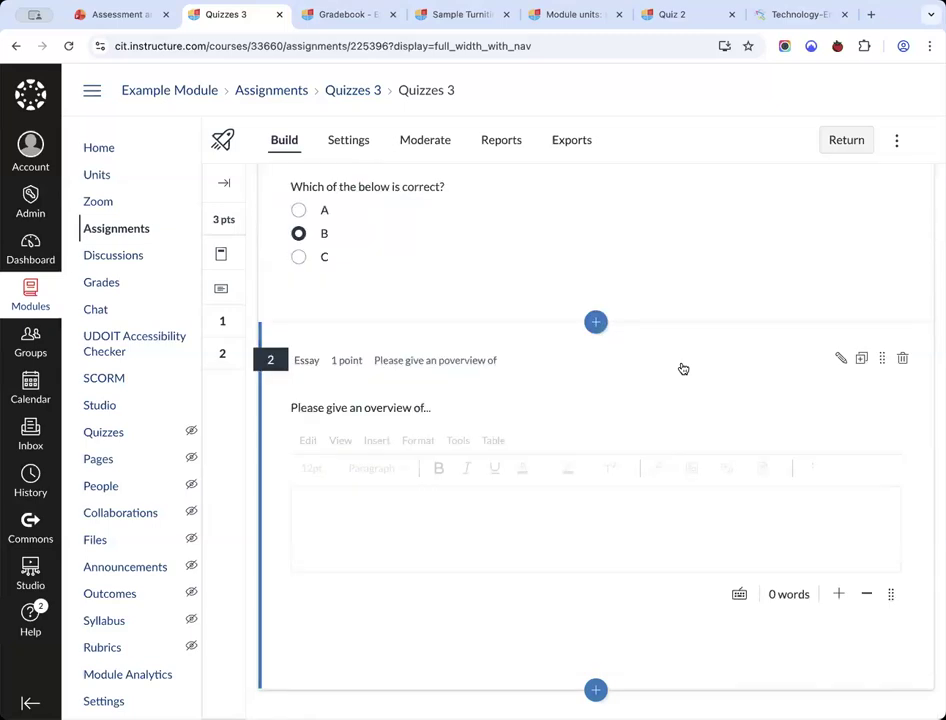
Preview the quiz and open the Quizzes 3 assignment page in a new browser tab.
scroll(682, 369, up, 5)
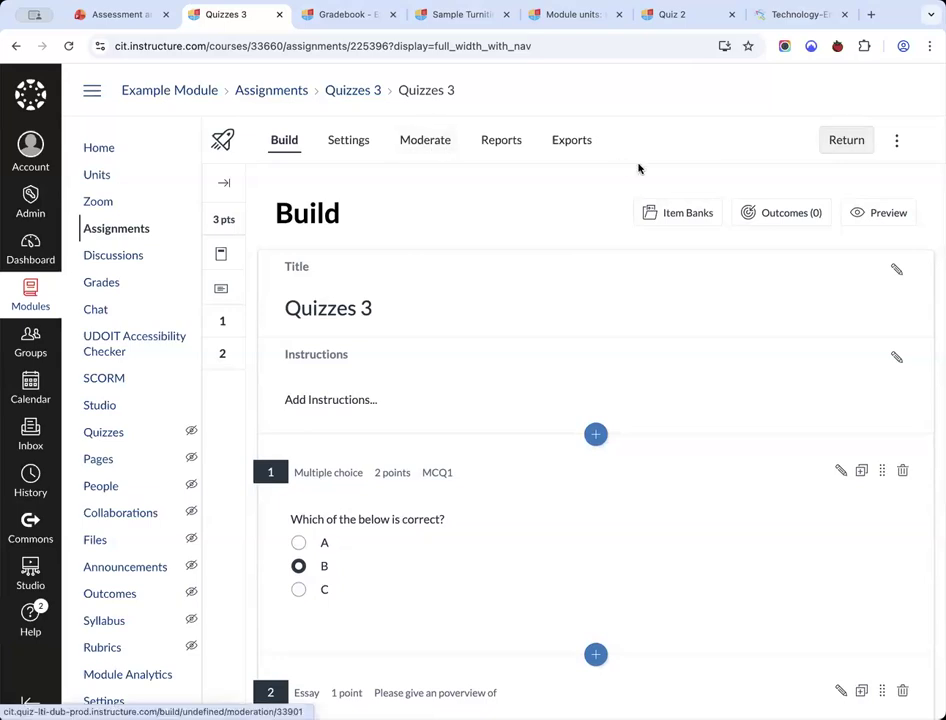
click(870, 215)
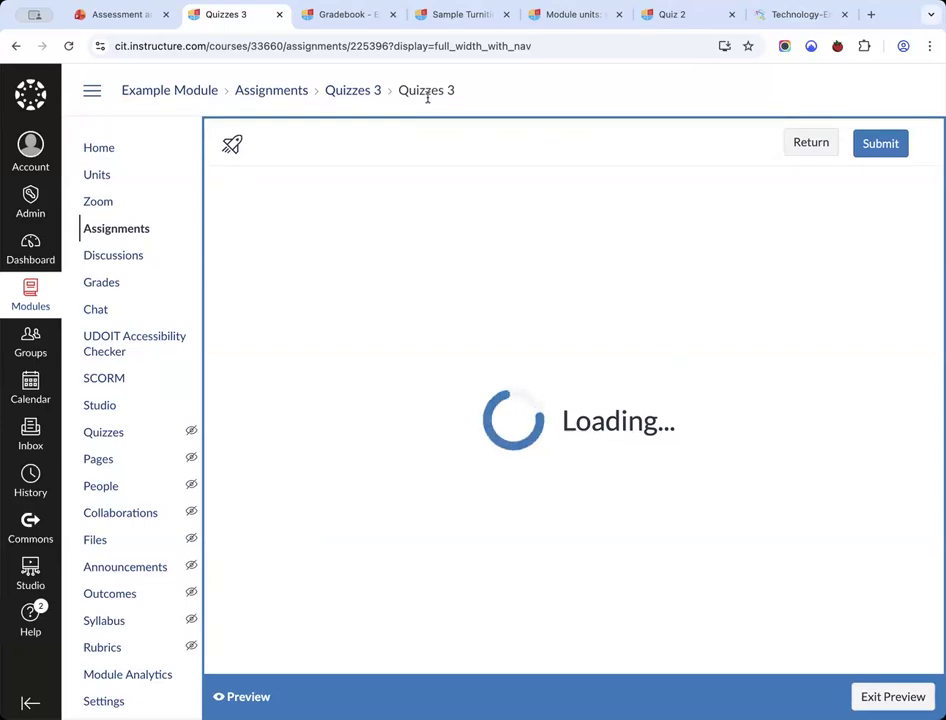
super+click(356, 100)
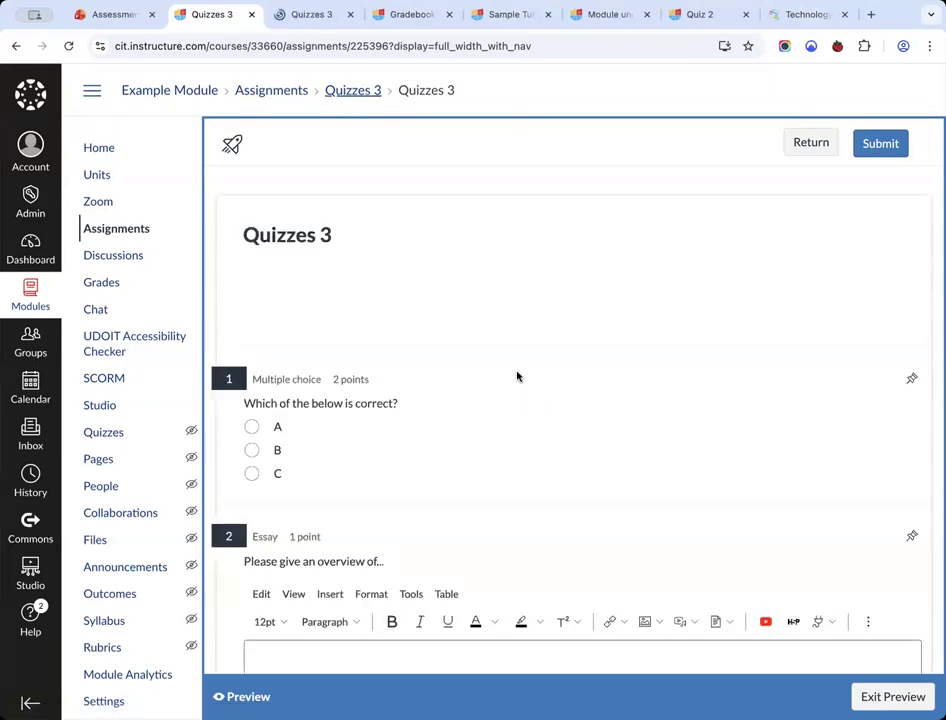
In the preview, choose A for the multiple choice question, enter "test" as the essay answer, and submit the quiz.
scroll(397, 294, down, 3)
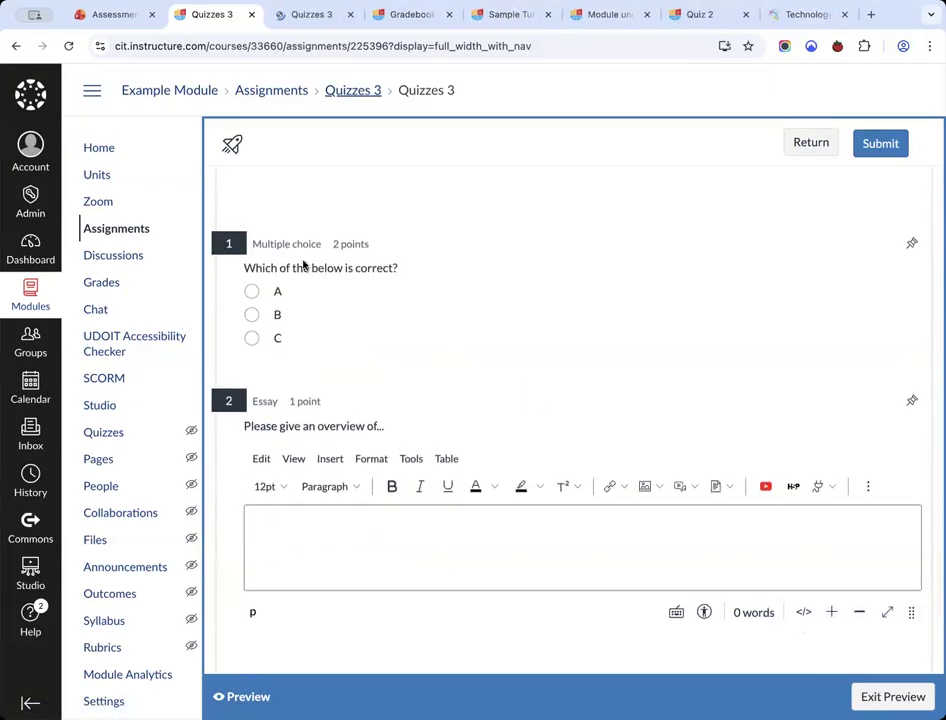
scroll(300, 330, down, 1)
click(251, 241)
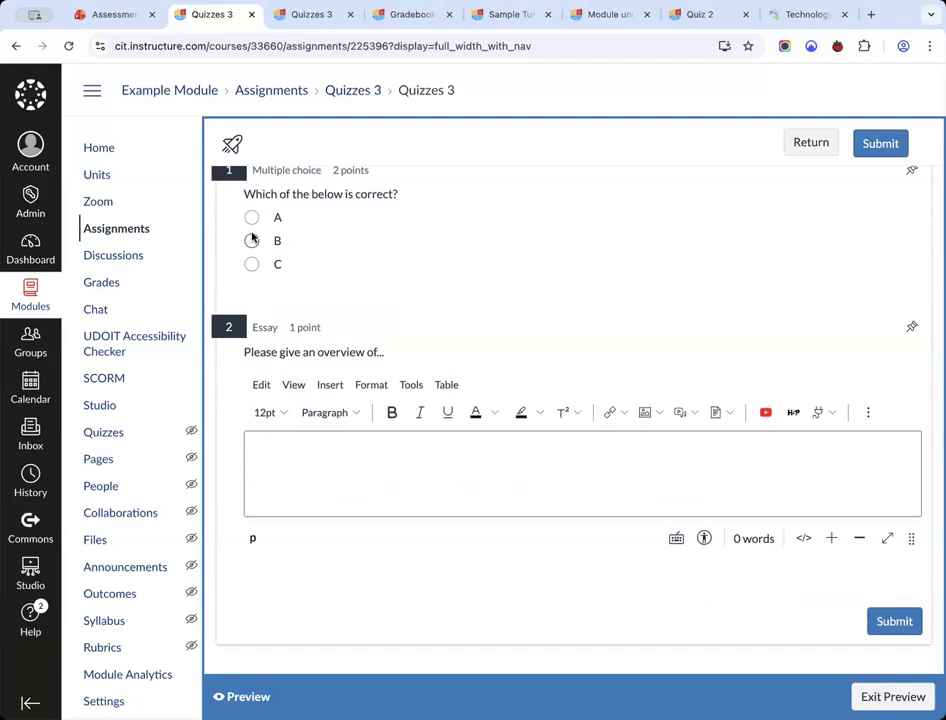
click(250, 215)
click(352, 475)
text(test)
click(888, 620)
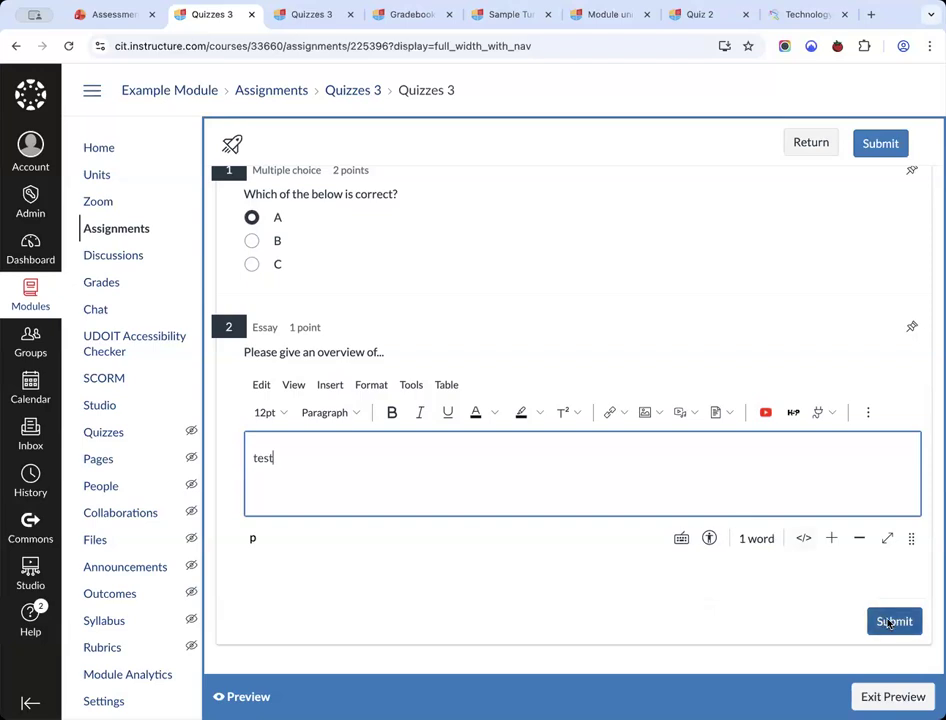
click(705, 475)
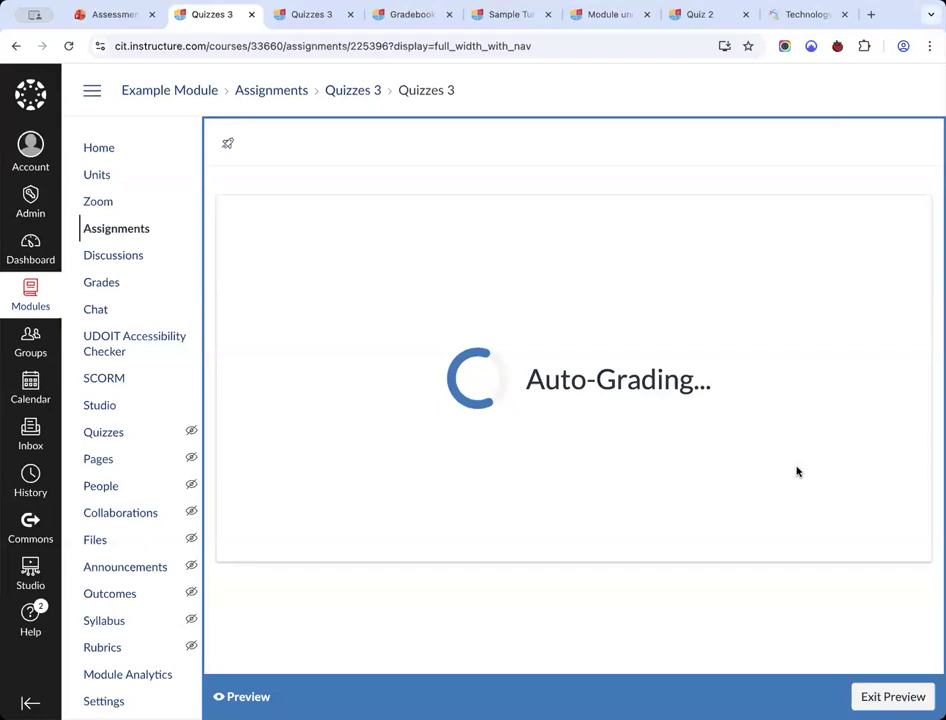
Examine the answer feedback and essay entry in the preview results, and exit the preview.
scroll(655, 448, down, 5)
drag(282, 573, 376, 574)
scroll(384, 573, down, 3)
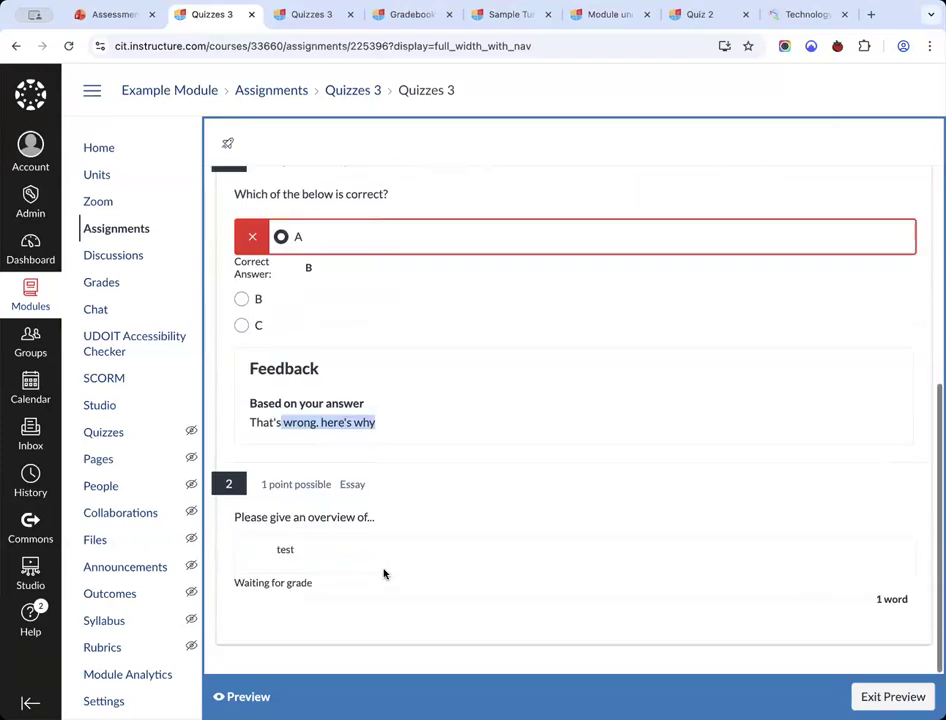
click(893, 697)
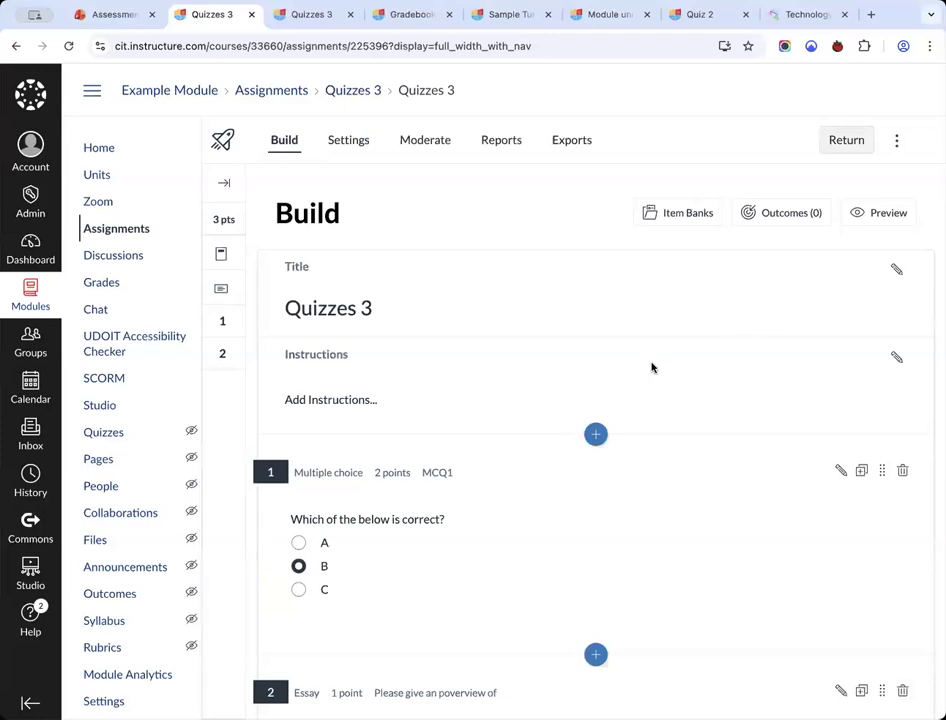
Turn on the time limit in the quiz settings and set it to 1 hour and 0 minutes.
scroll(464, 418, down, 5)
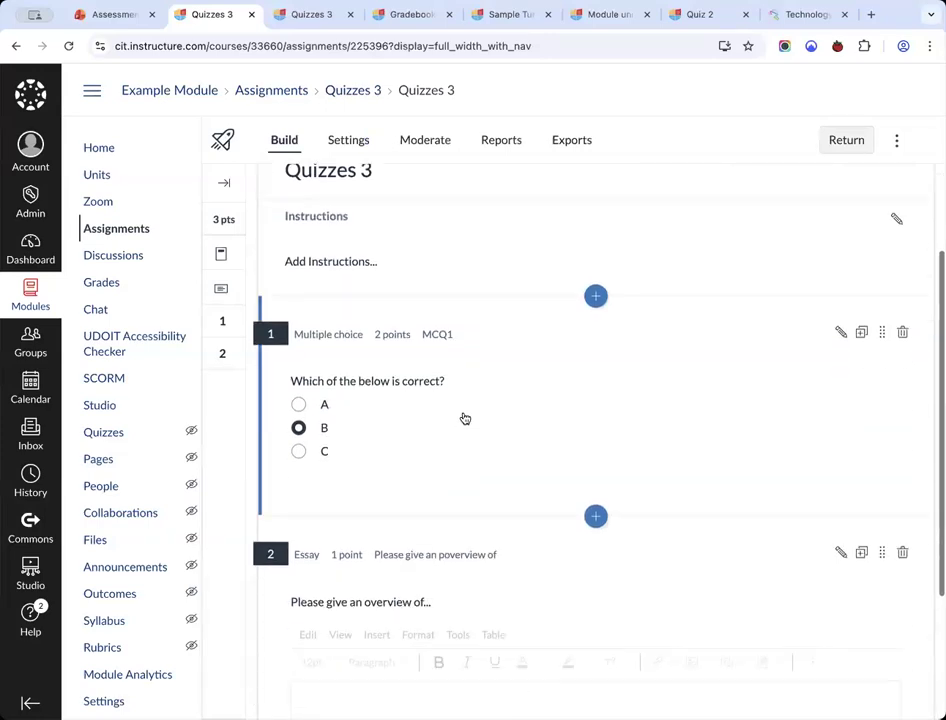
scroll(464, 418, up, 5)
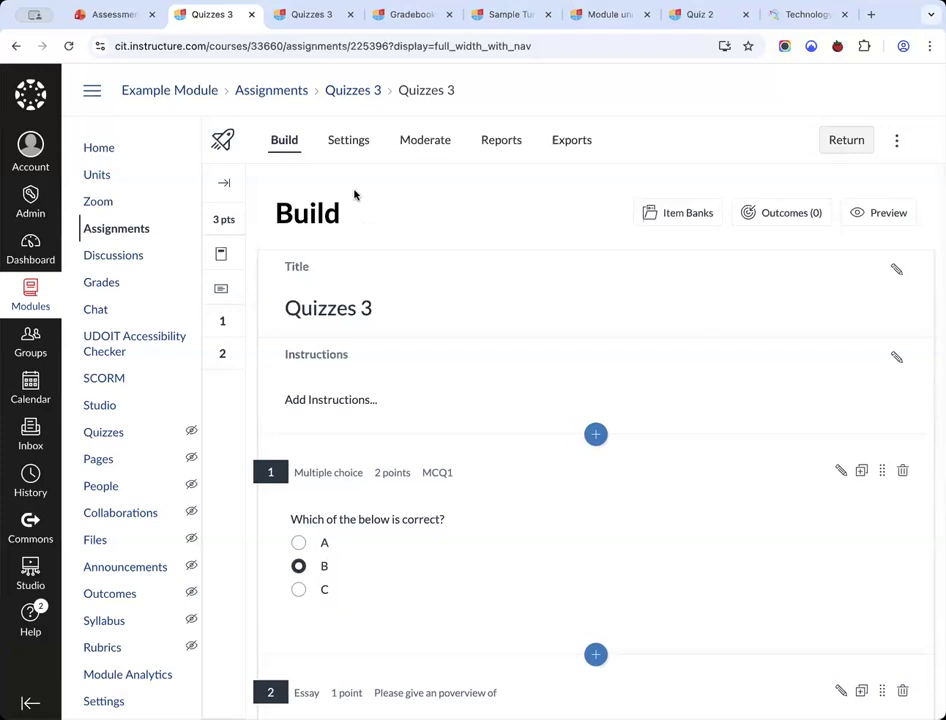
click(347, 140)
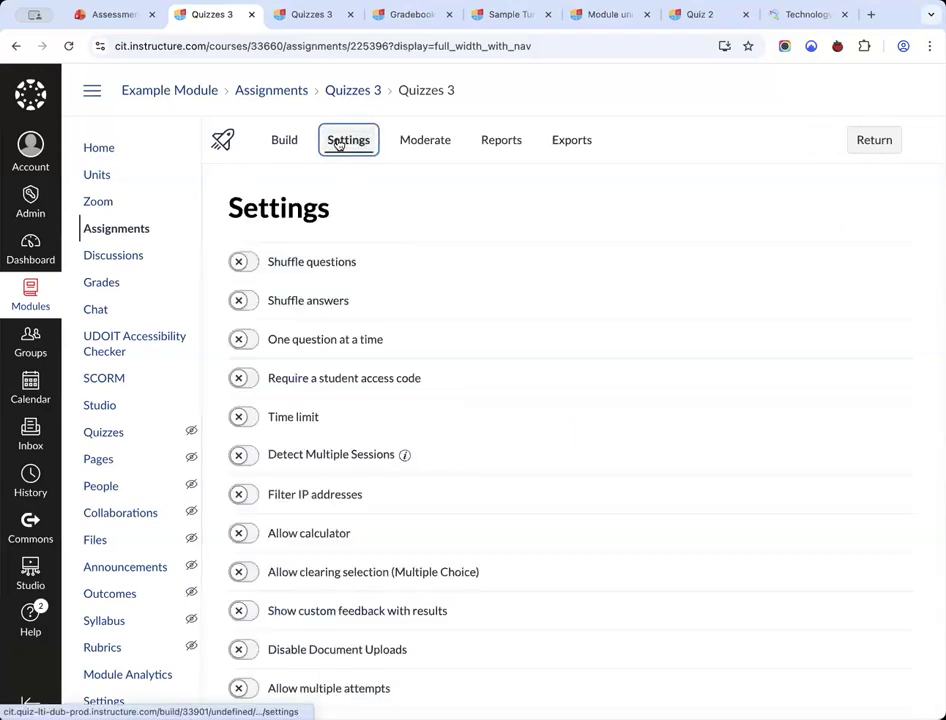
scroll(329, 251, down, 2)
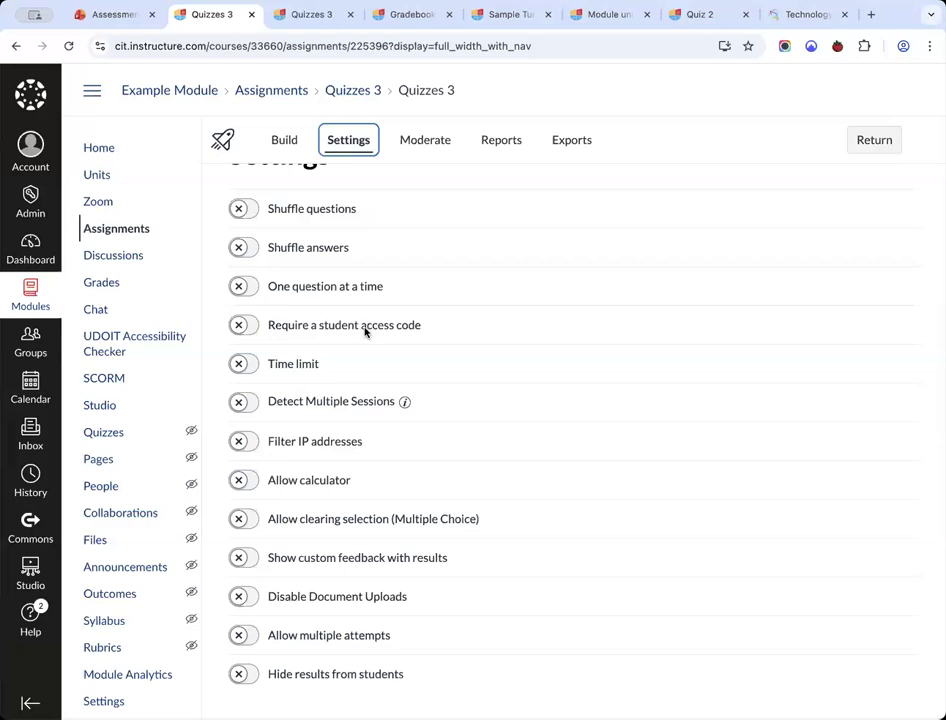
click(250, 365)
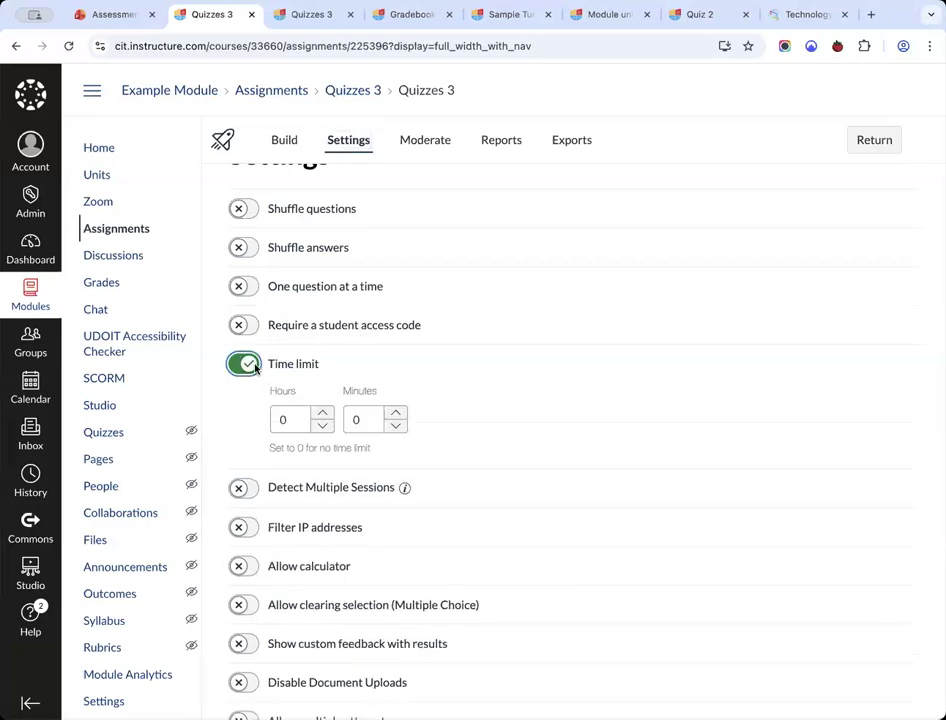
click(283, 422)
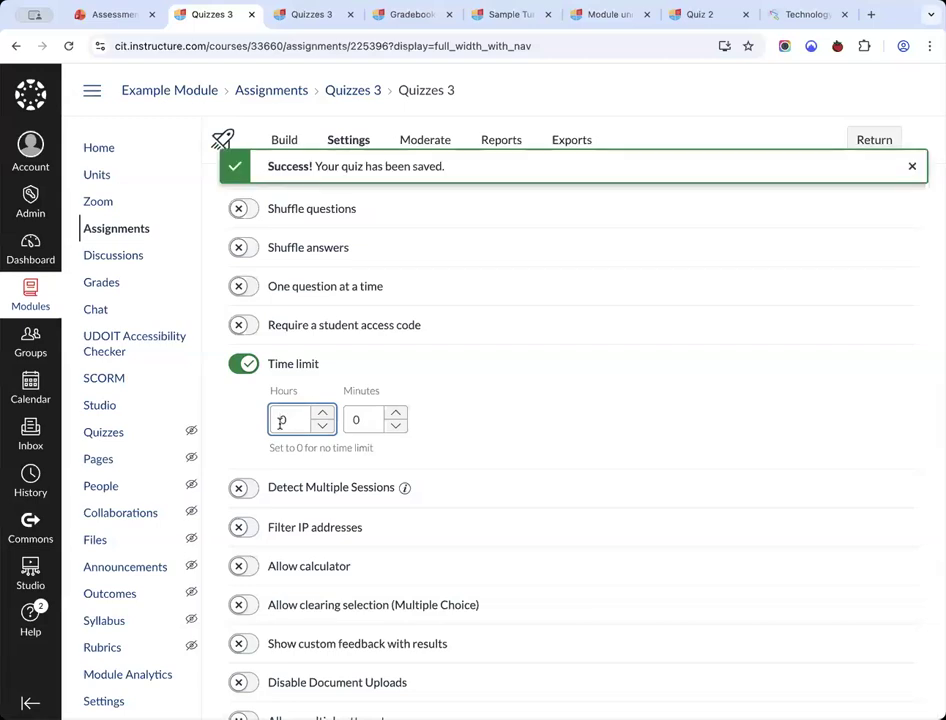
text(1)
key(Tab)
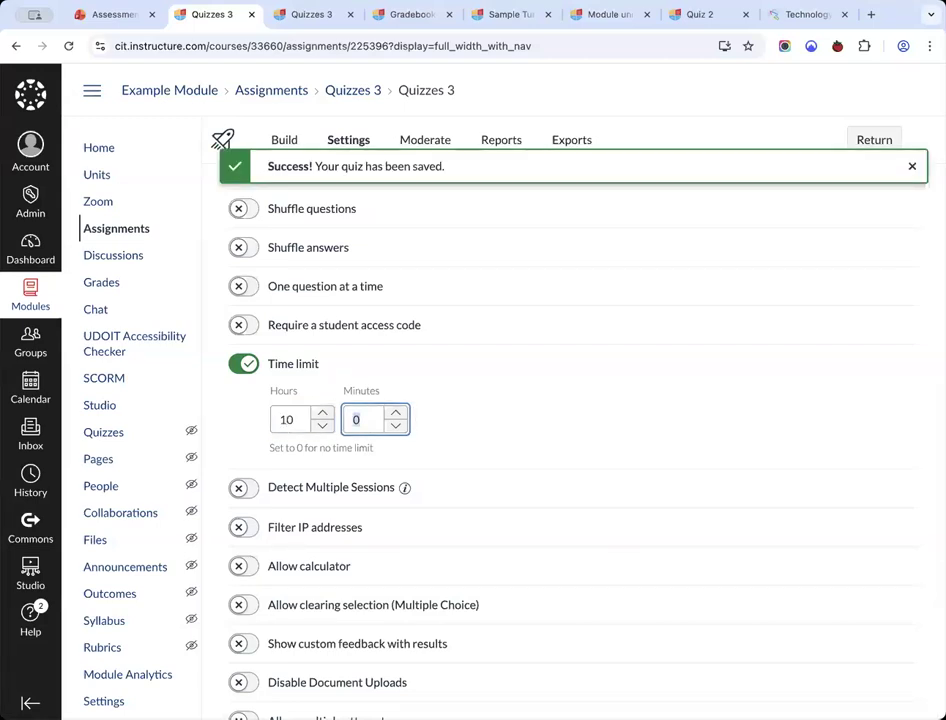
click(294, 422)
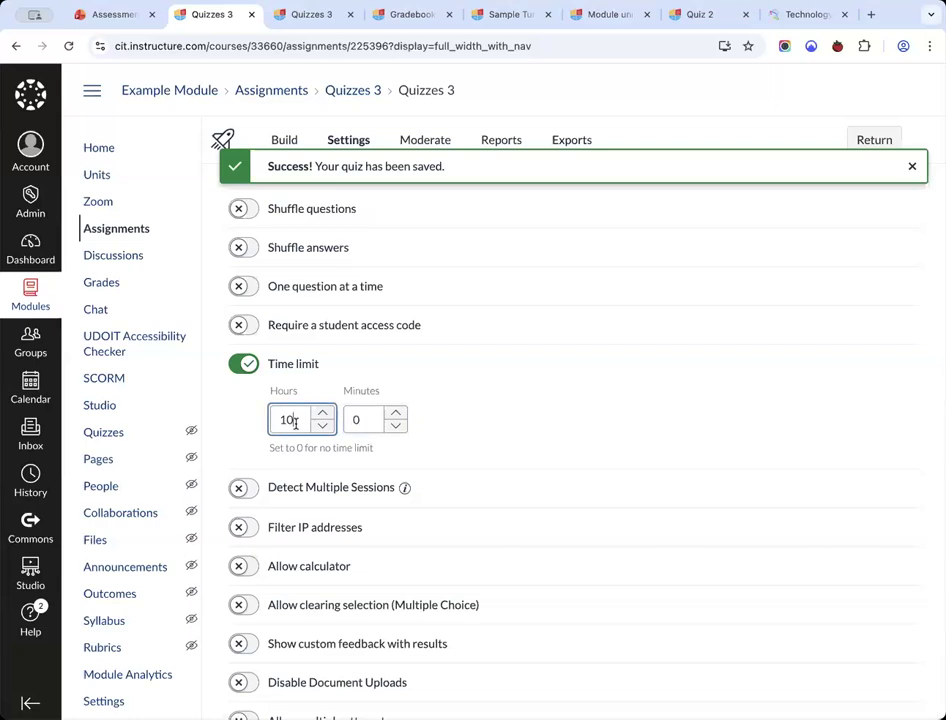
click(590, 390)
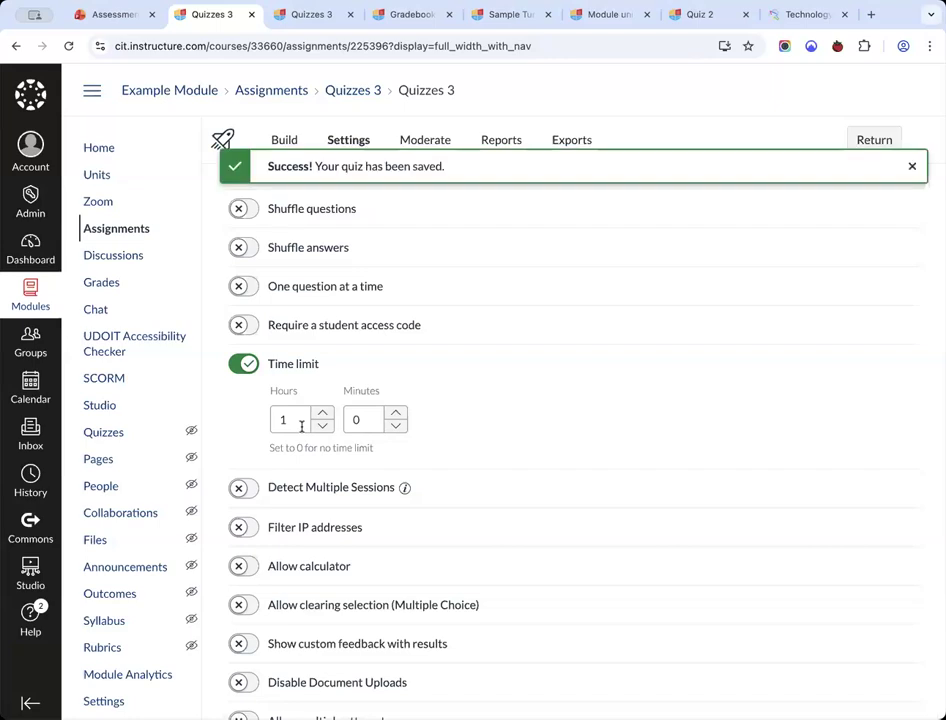
Turn on Hide results from students and examine its options for showing questions, points possible and points awarded.
scroll(301, 426, down, 2)
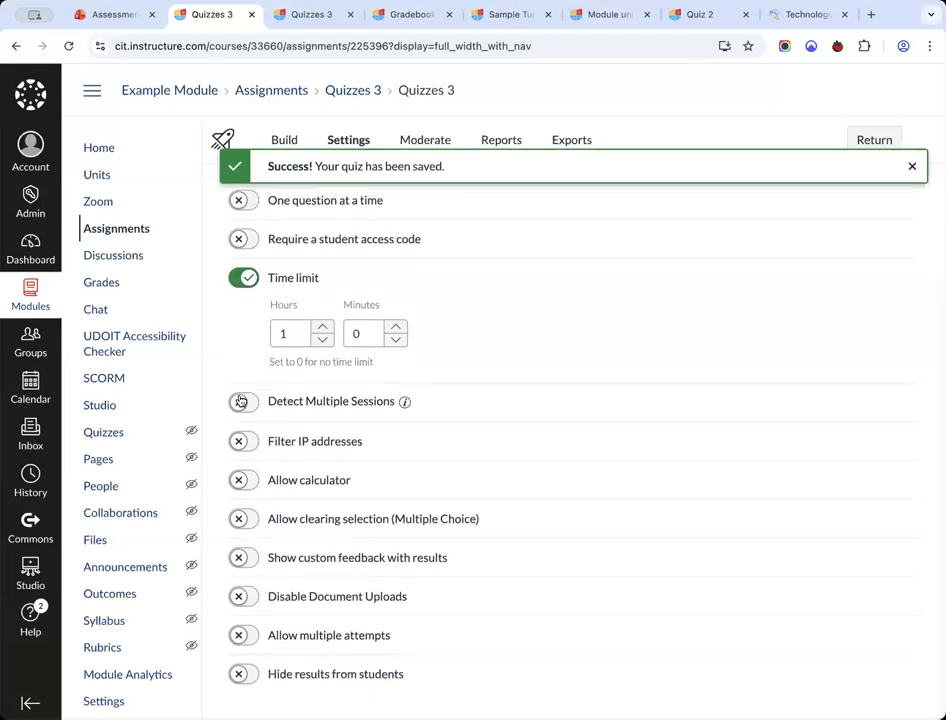
mouse_move(402, 408)
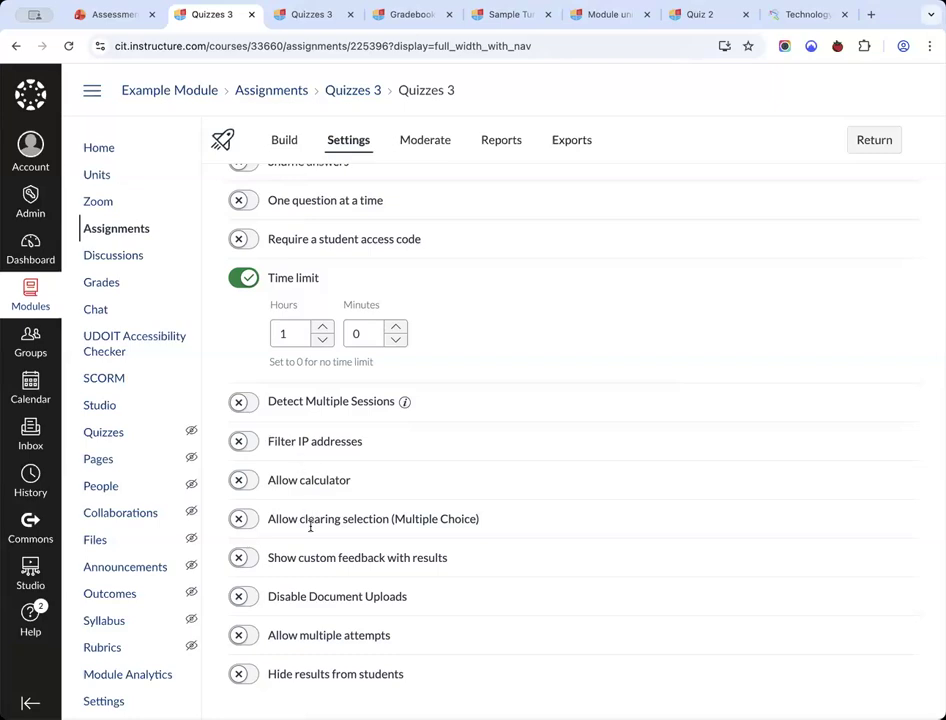
click(243, 675)
scroll(323, 582, down, 2)
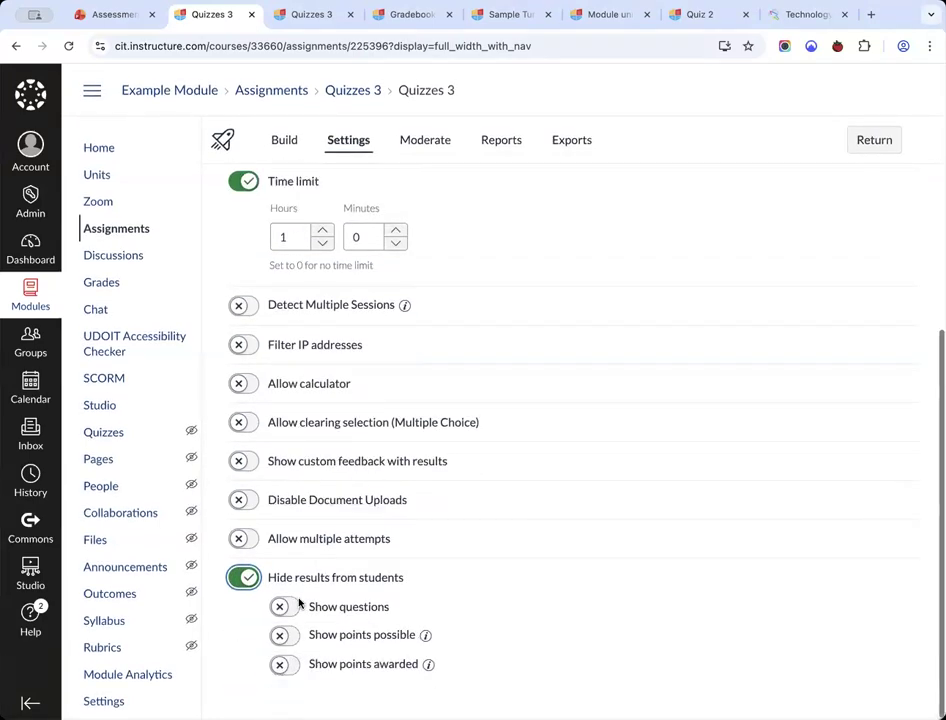
click(247, 580)
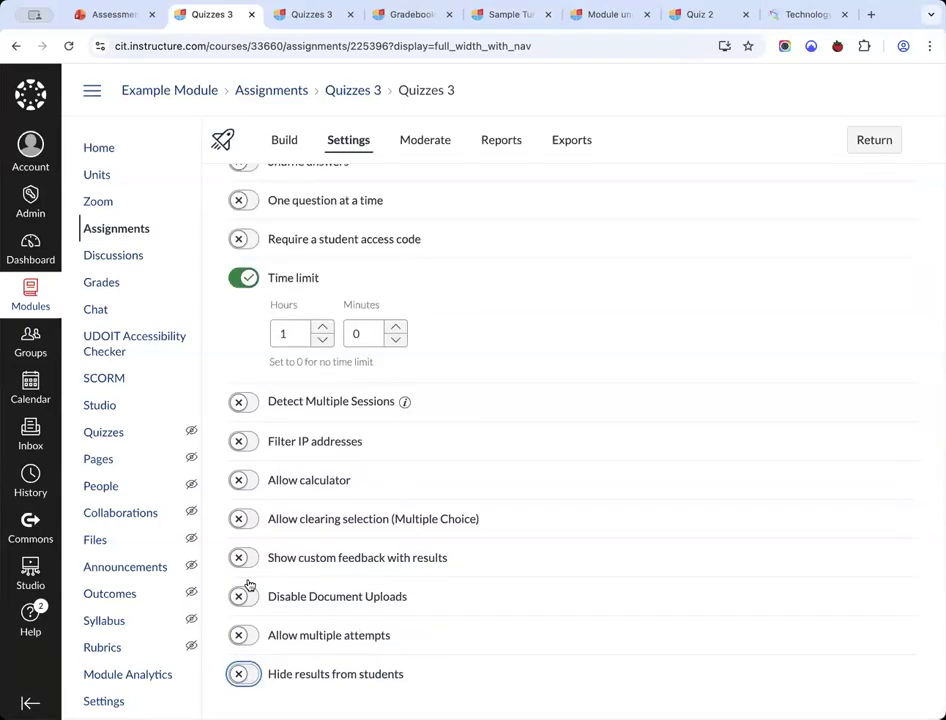
click(250, 675)
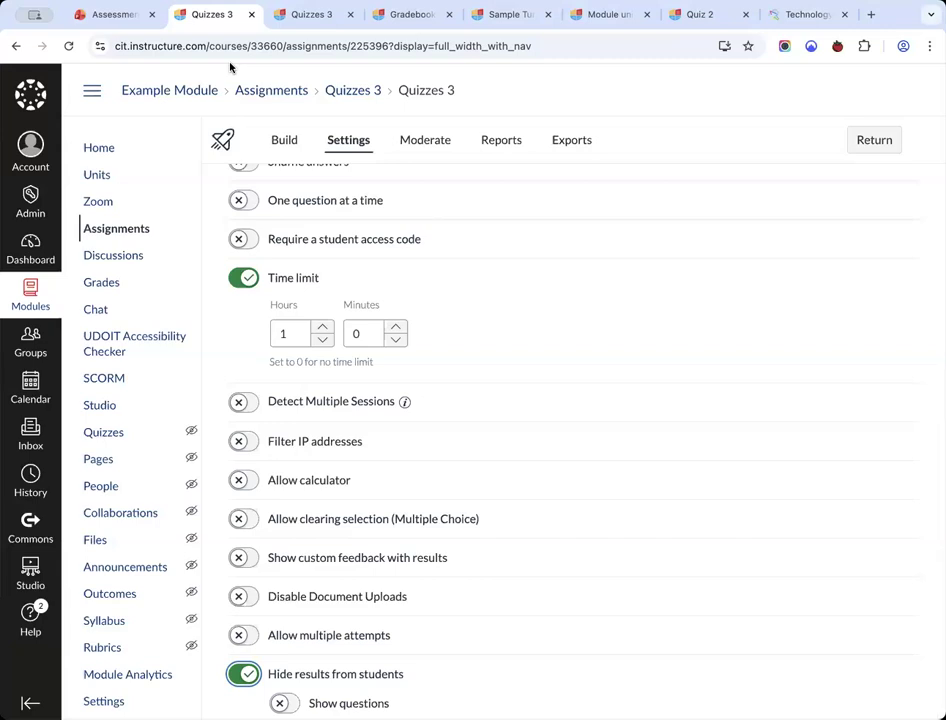
scroll(328, 300, down, 2)
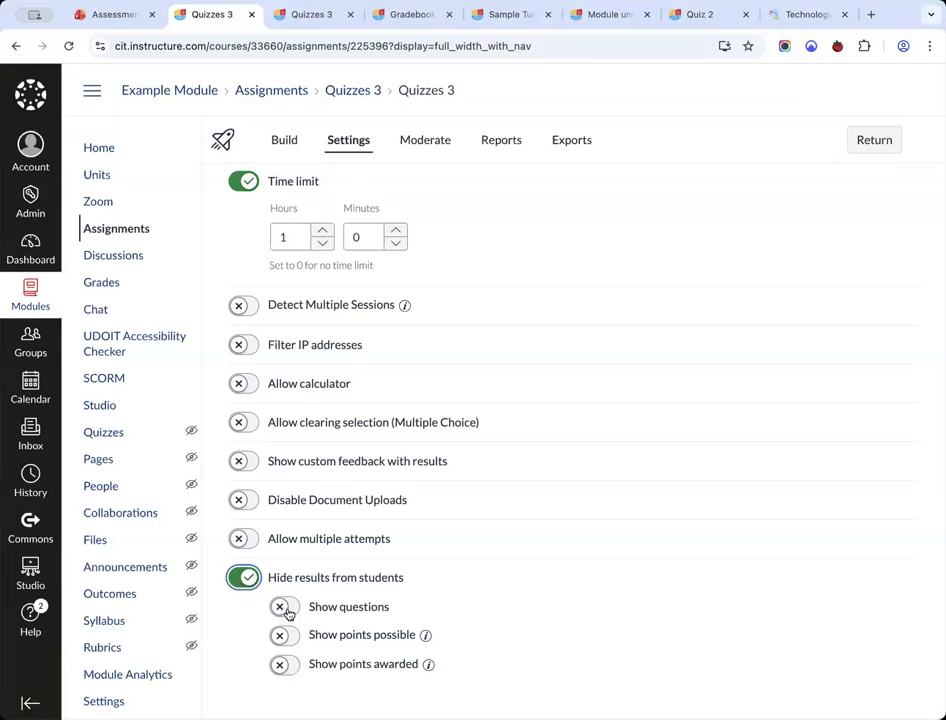
scroll(287, 613, up, 5)
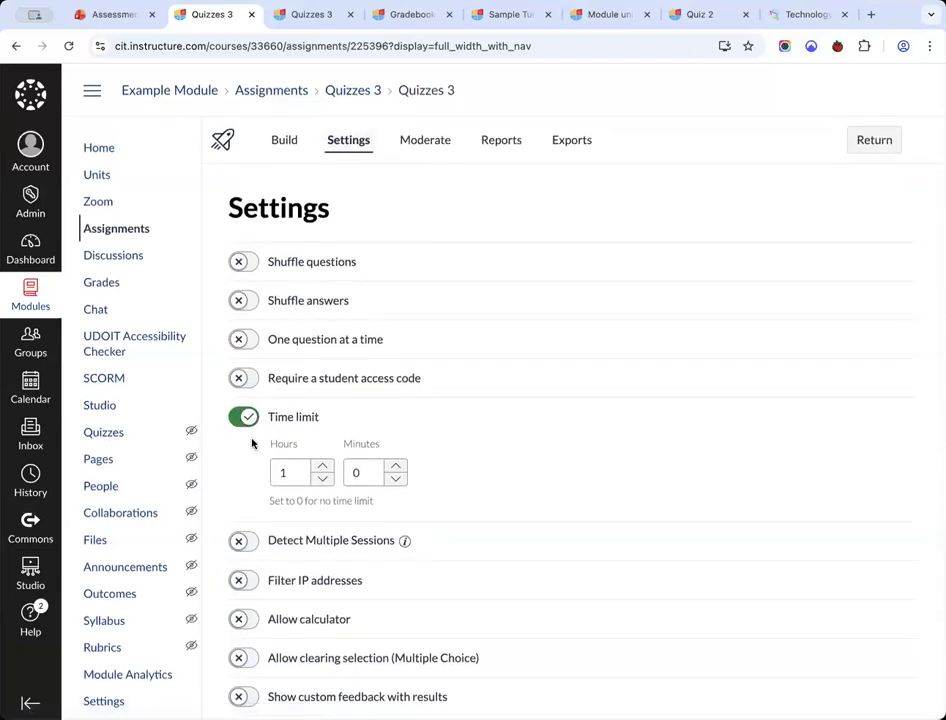
Leave the quiz settings, open Sample Quiz 2 from the course's assignments list and go to its question builder.
scroll(247, 480, down, 3)
scroll(268, 576, up, 3)
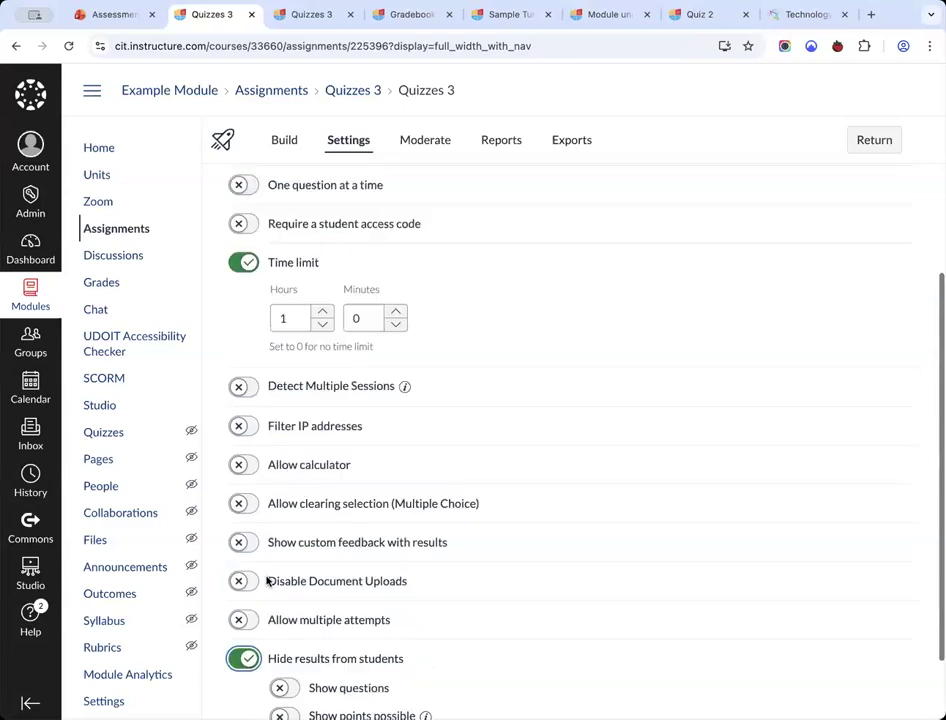
click(272, 92)
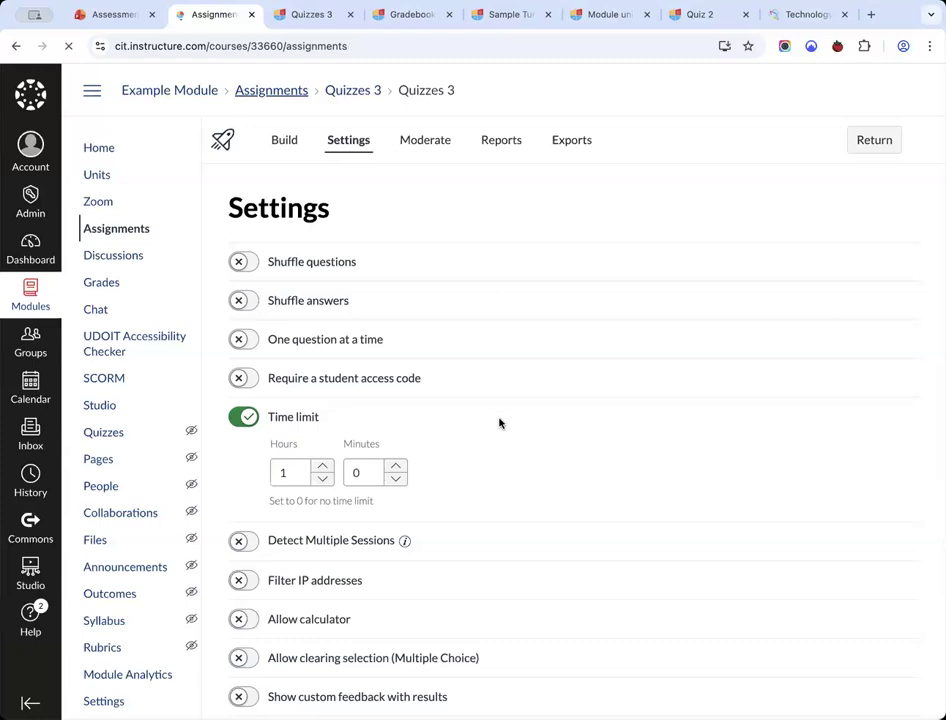
click(346, 310)
scroll(345, 318, down, 5)
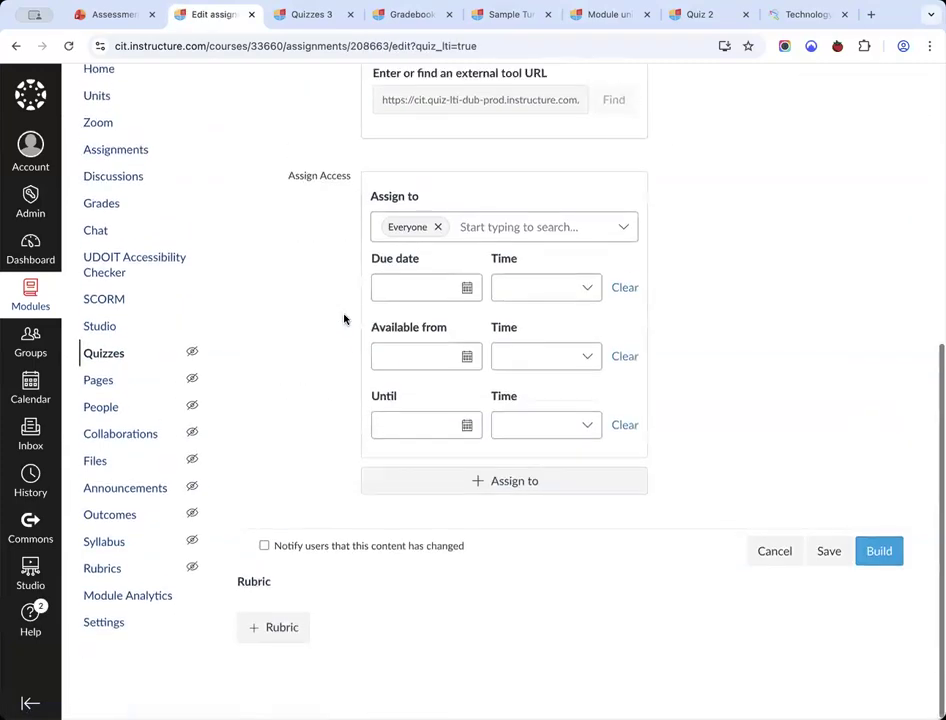
click(878, 580)
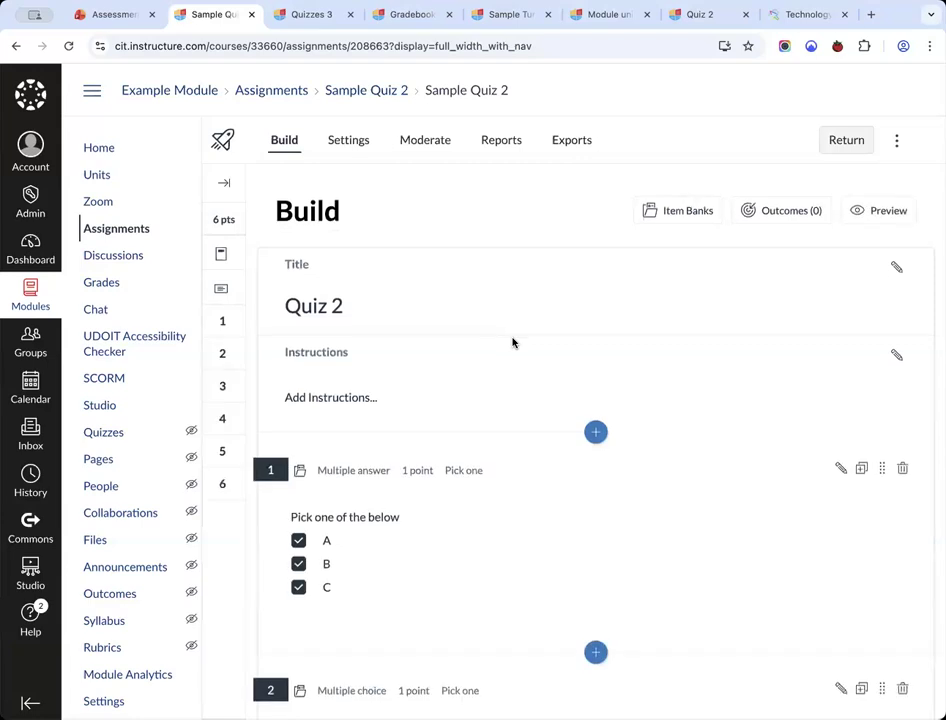
Examine the multiple answer, multiple choice and essay questions in the Sample Quiz 2 builder.
scroll(512, 343, down, 15)
scroll(512, 343, up, 15)
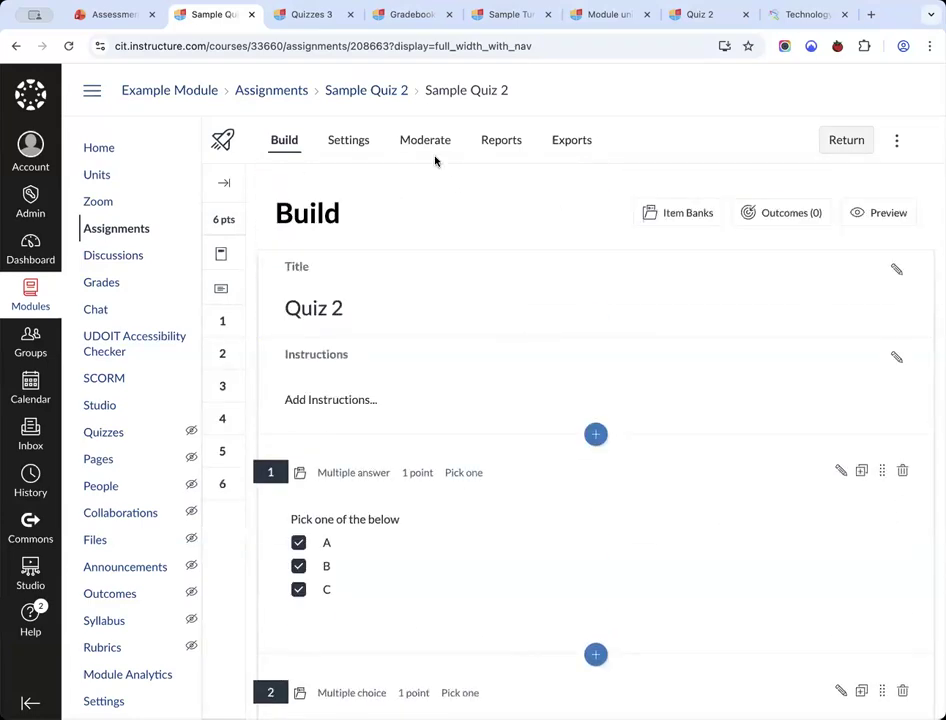
scroll(441, 374, down, 5)
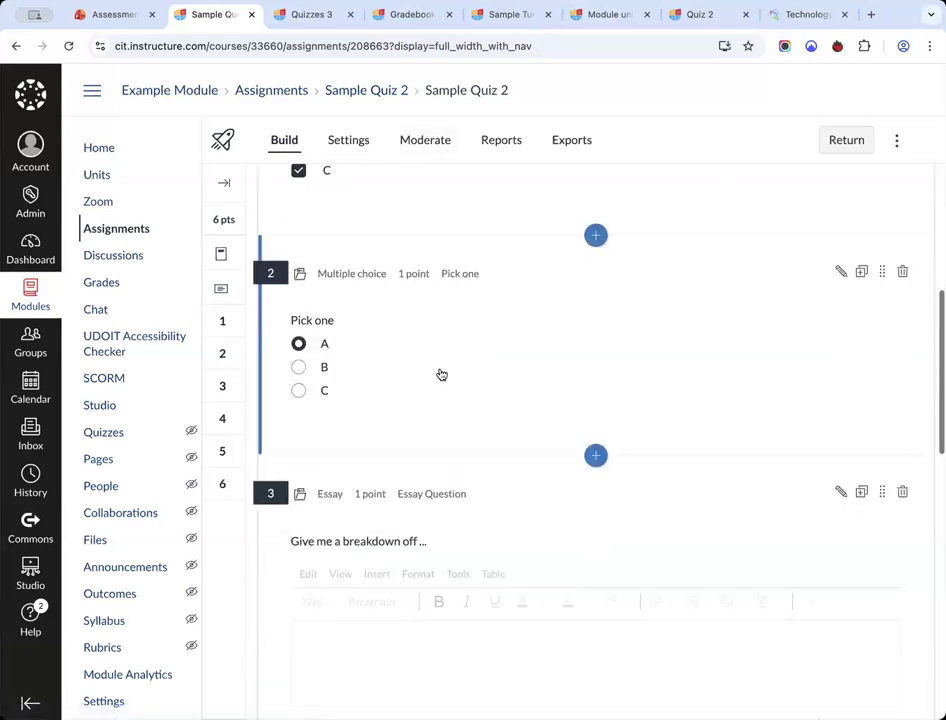
scroll(441, 374, down, 4)
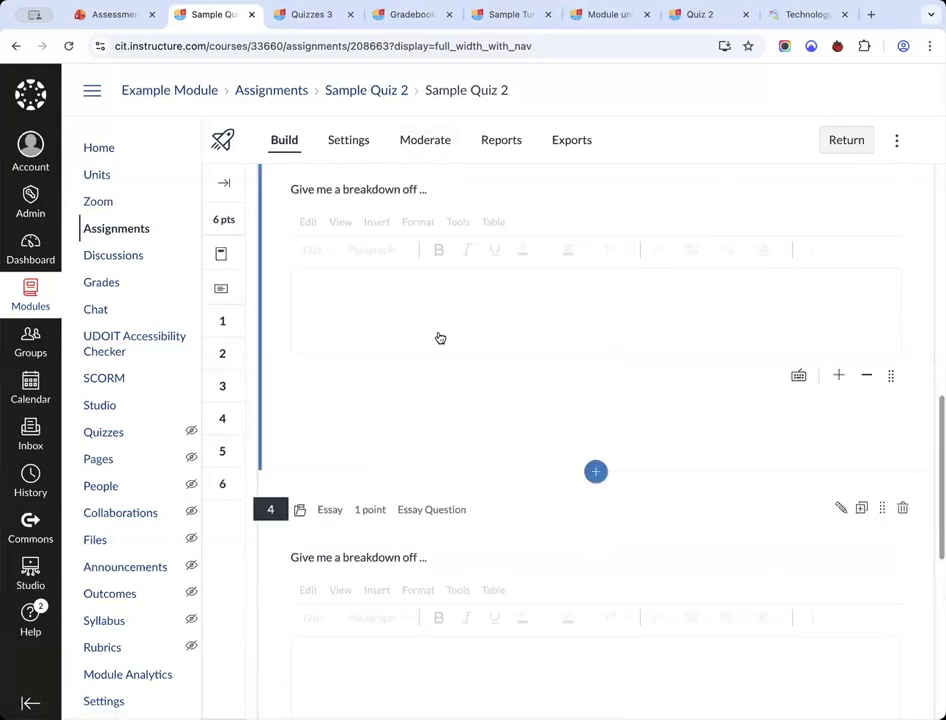
scroll(440, 338, up, 10)
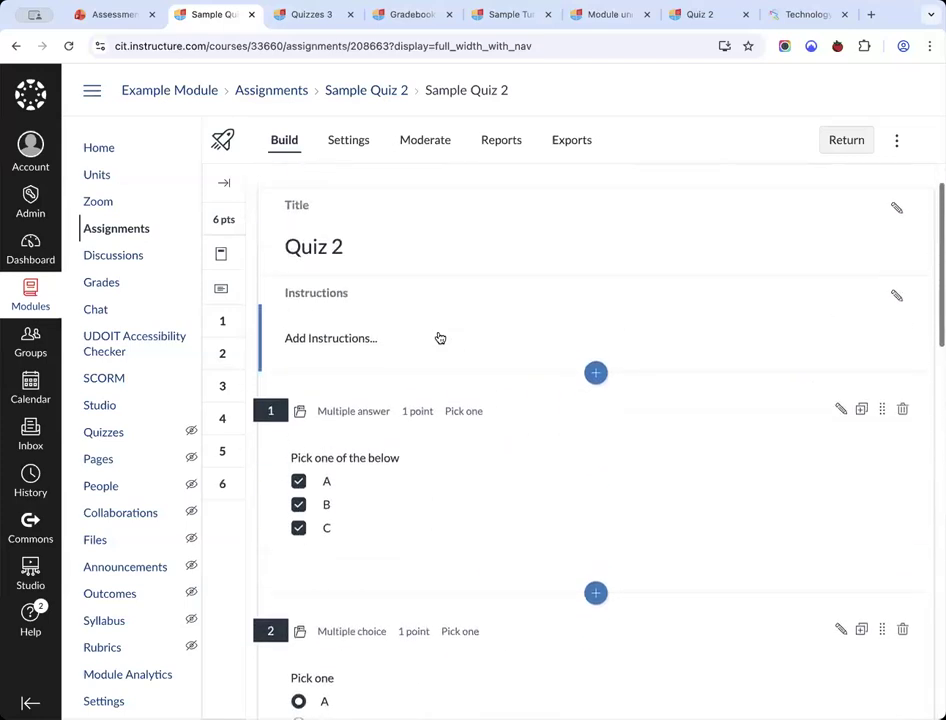
scroll(440, 338, up, 1)
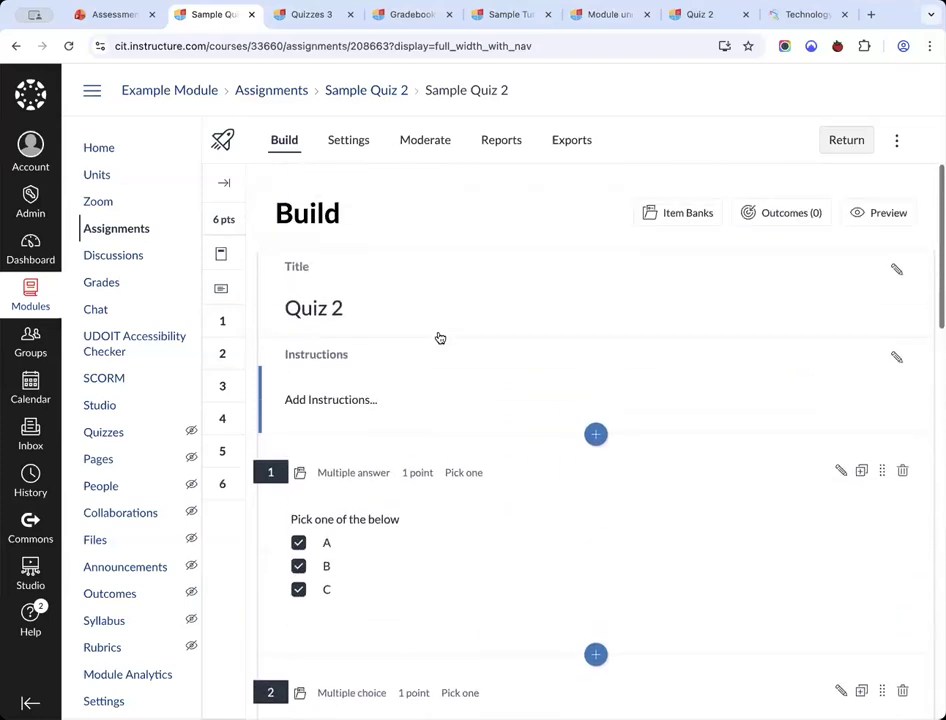
Open the submitted student attempt in quiz moderation and examine the multiple choice answer and the ungraded essay in question 2.
click(421, 142)
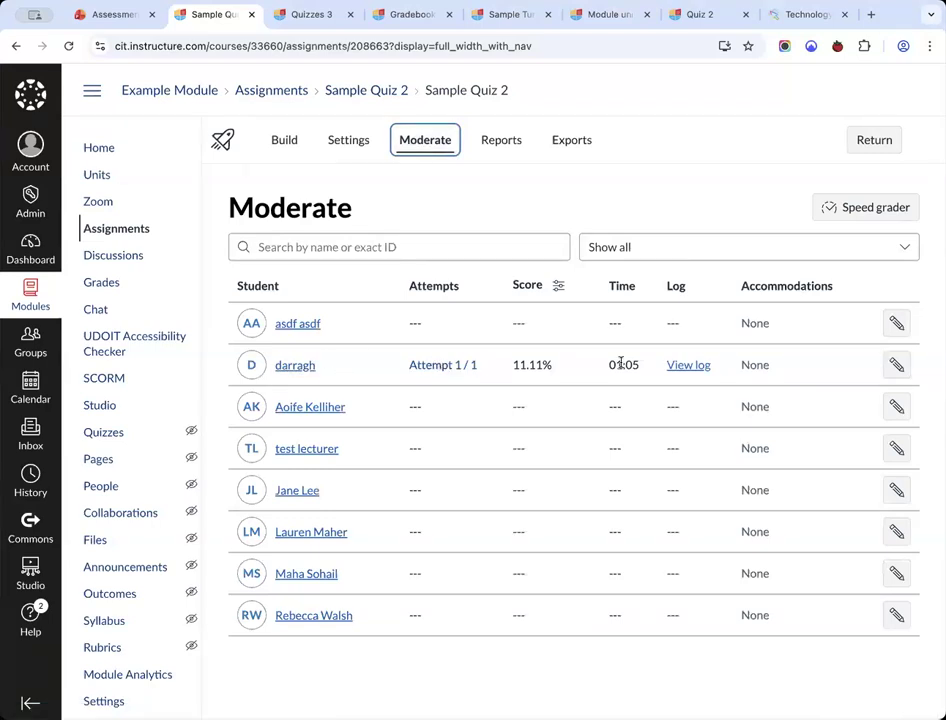
click(460, 370)
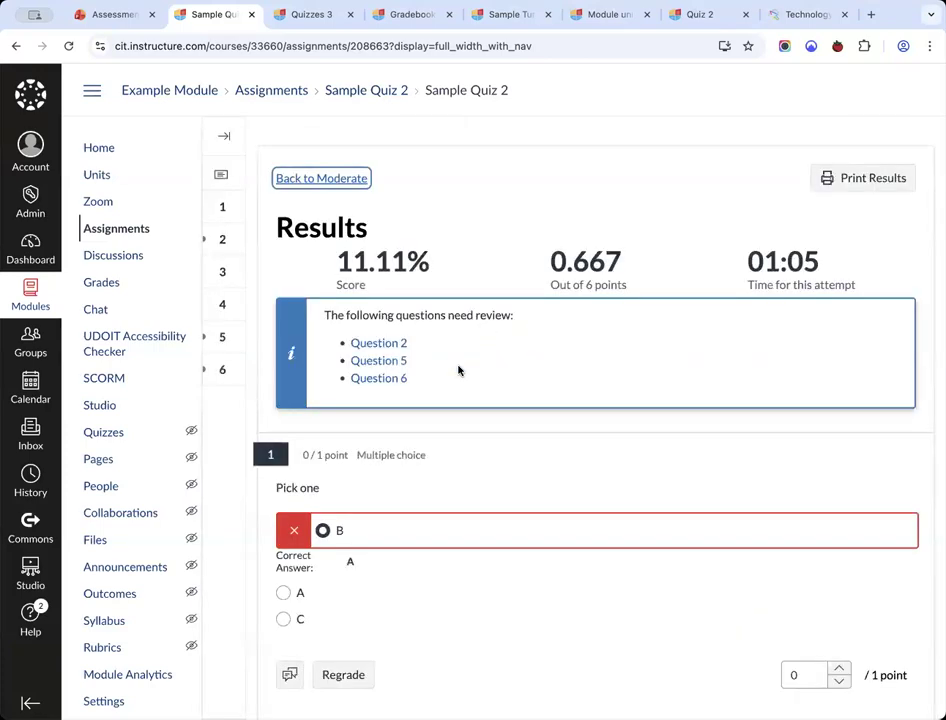
scroll(458, 371, down, 5)
scroll(335, 320, up, 3)
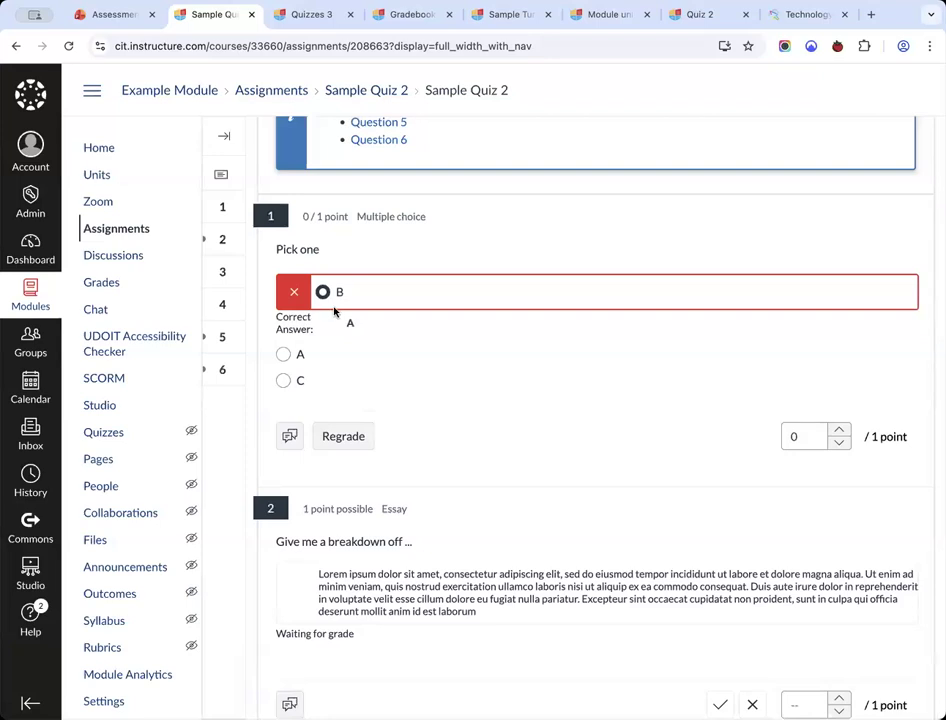
scroll(335, 312, down, 3)
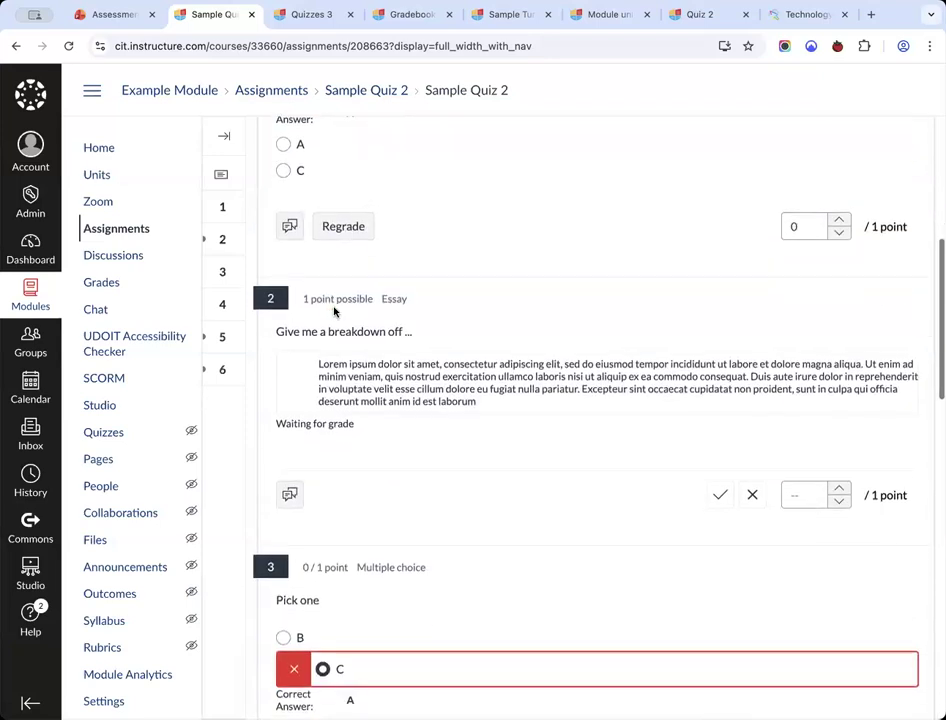
triple_click(340, 421)
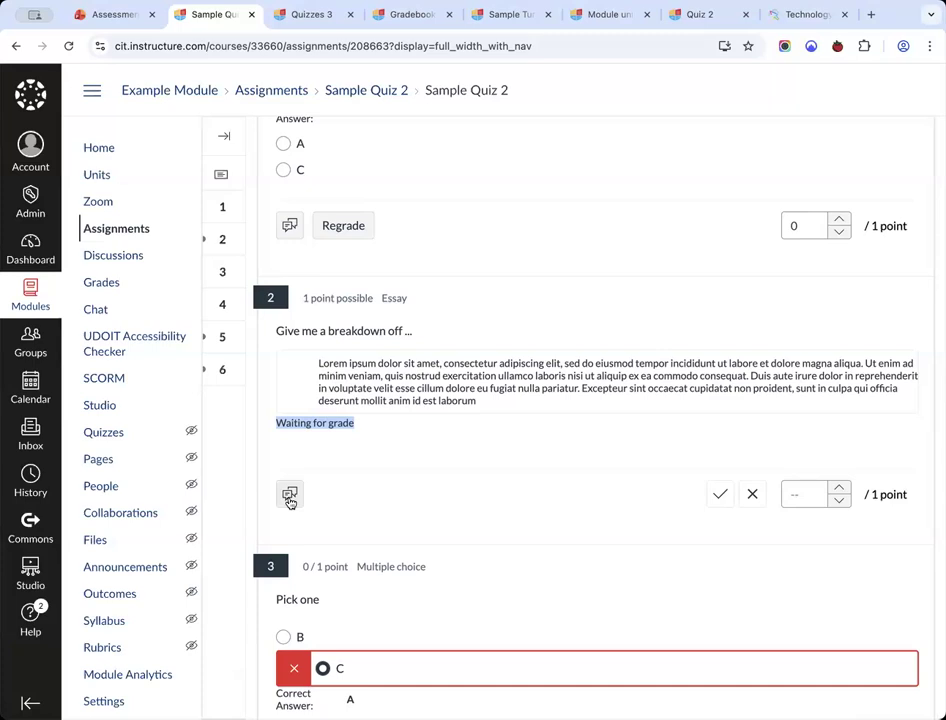
Open the additional comments editor for essay question 2 and mark the answer correct for 1 point.
click(290, 497)
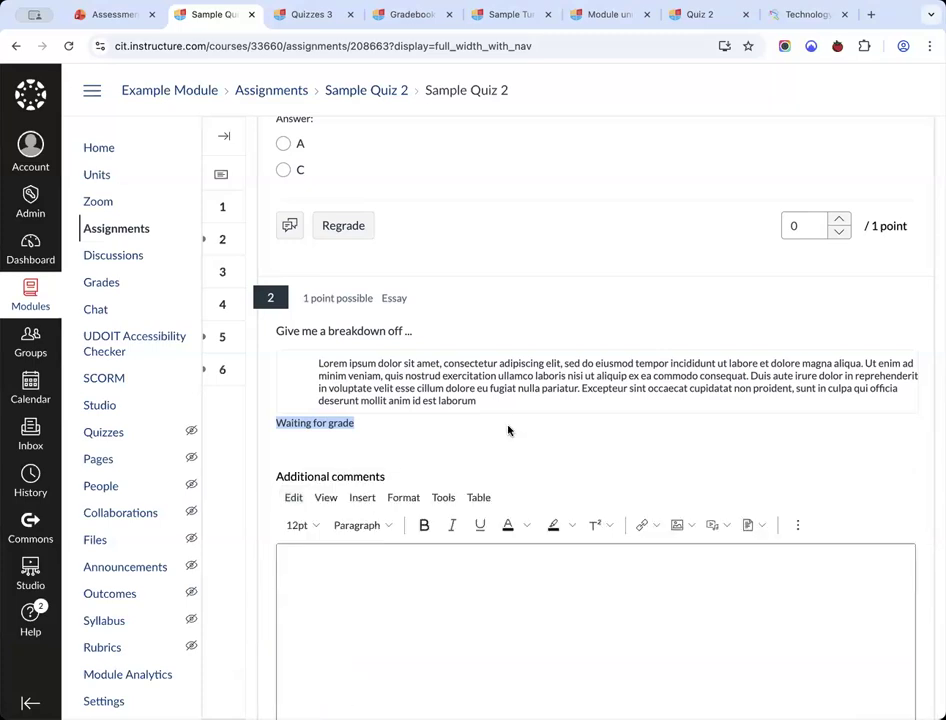
scroll(507, 429, down, 5)
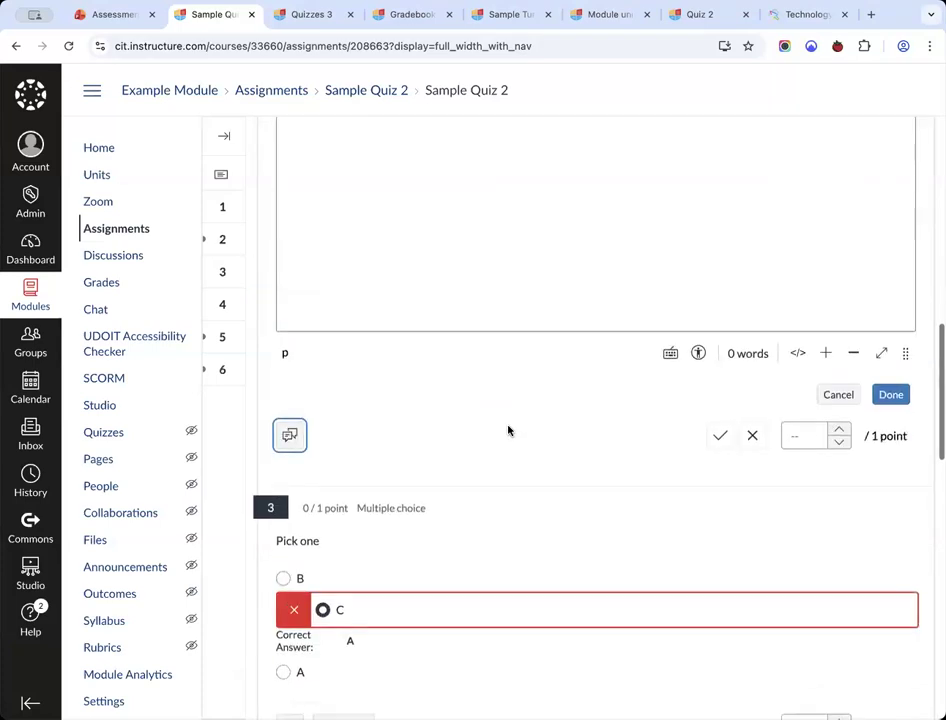
click(721, 438)
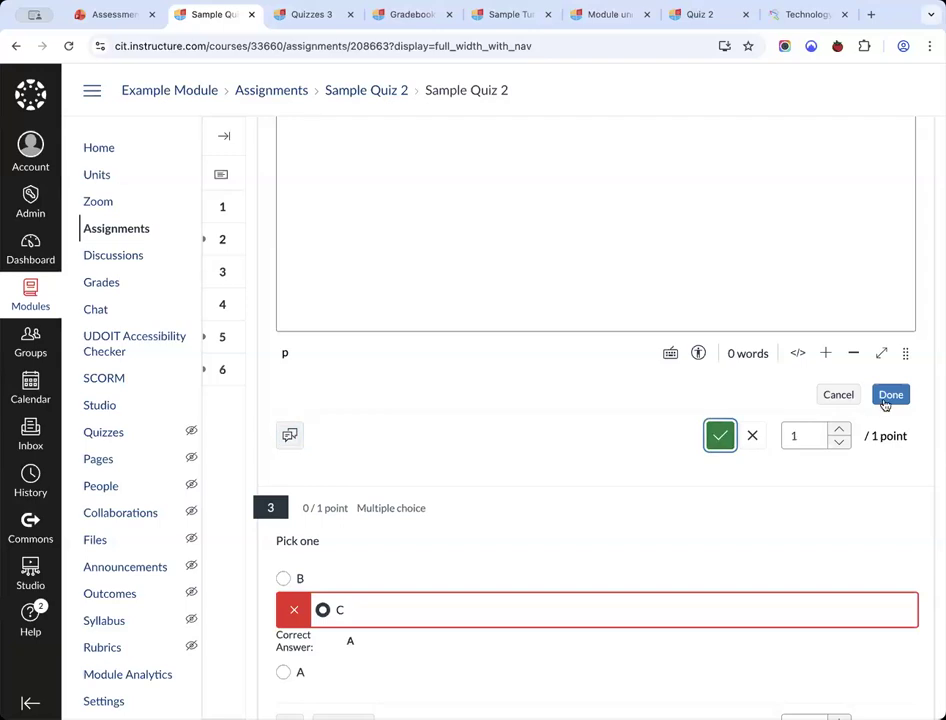
Mark essay question 5 incorrect with 0 points and essay question 6 correct with 1 point.
scroll(773, 454, down, 3)
scroll(770, 456, down, 5)
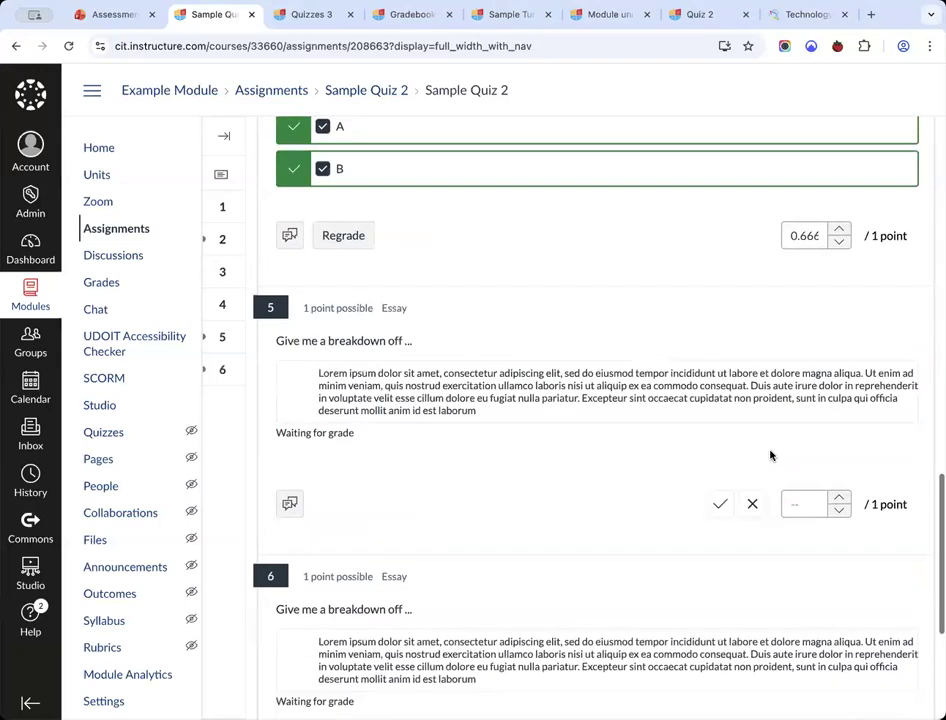
scroll(770, 456, down, 3)
drag(352, 245, 459, 271)
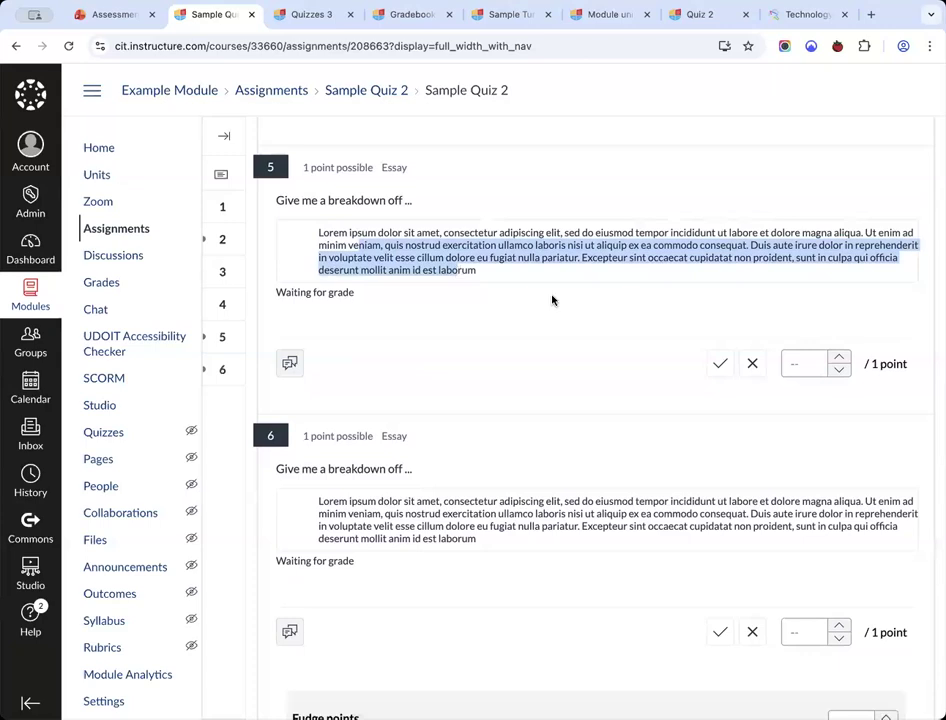
click(752, 363)
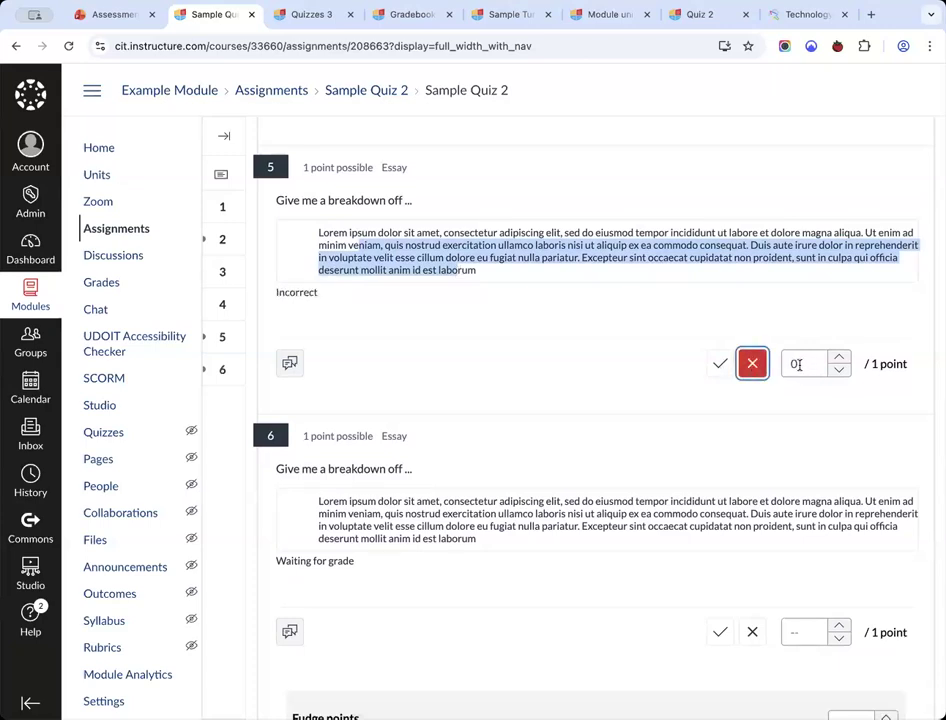
scroll(765, 515, down, 3)
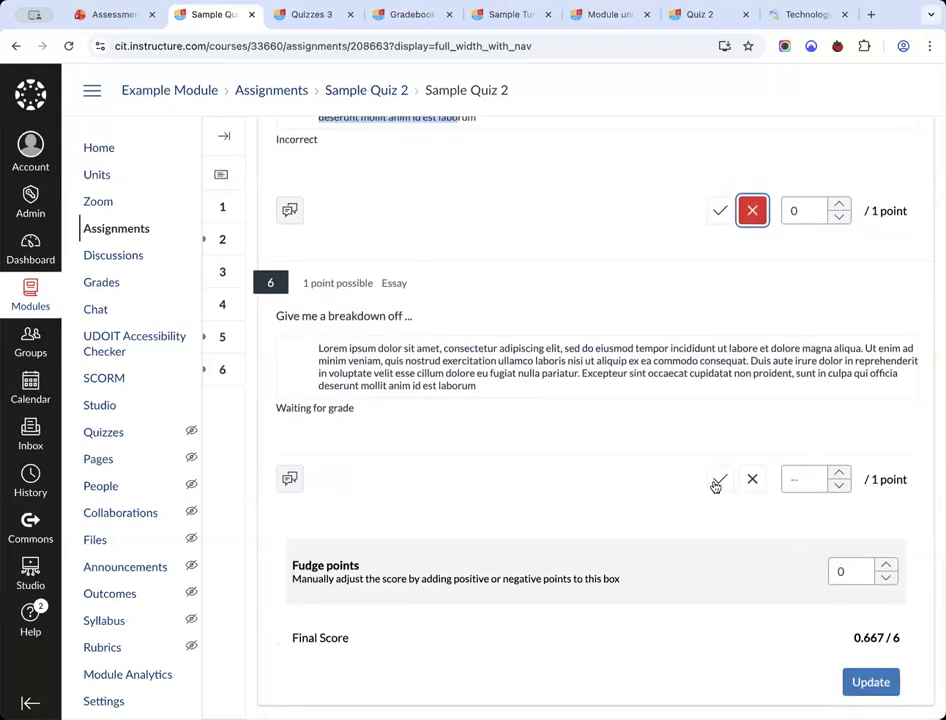
click(718, 480)
scroll(716, 484, down, 1)
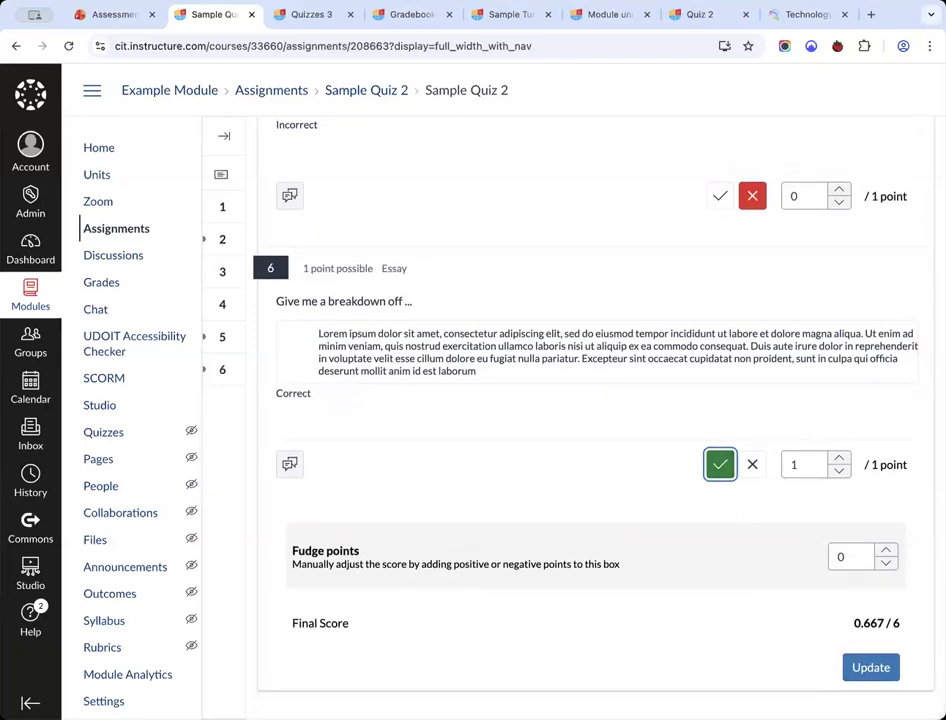
Examine the final score, fudge points and results summary of the attempt, and return to the Moderate list.
double_click(571, 629)
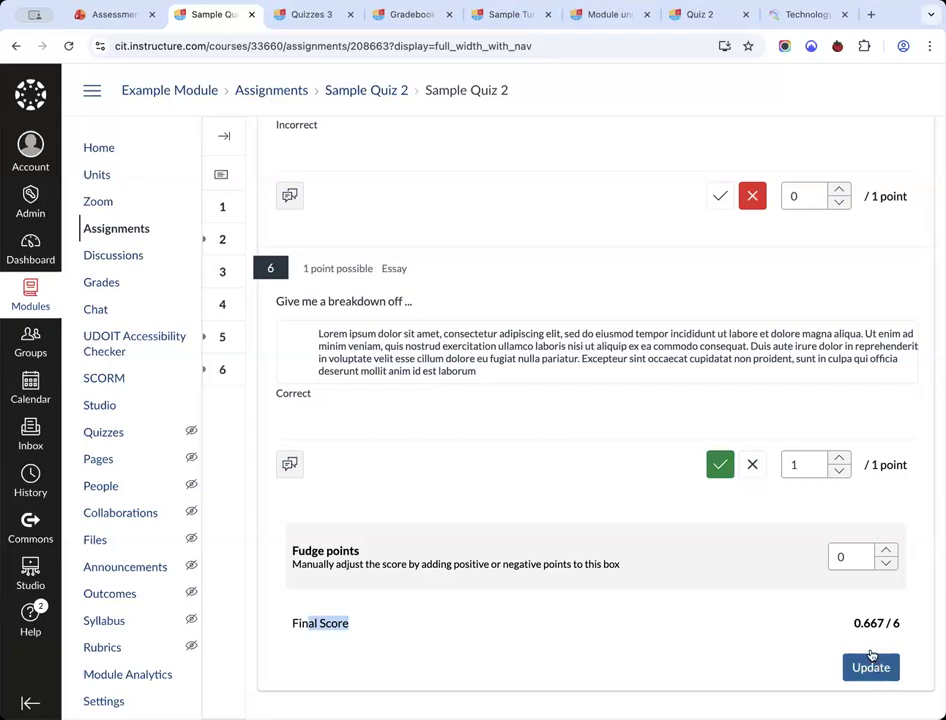
drag(328, 560, 607, 575)
scroll(611, 573, up, 20)
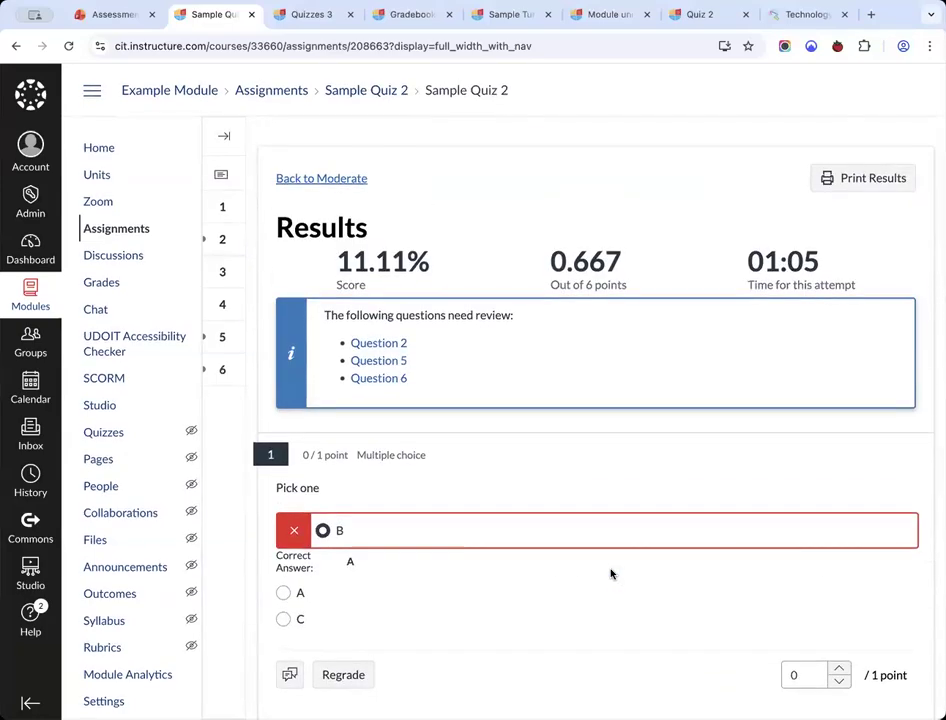
scroll(611, 573, down, 20)
scroll(716, 591, up, 20)
click(339, 180)
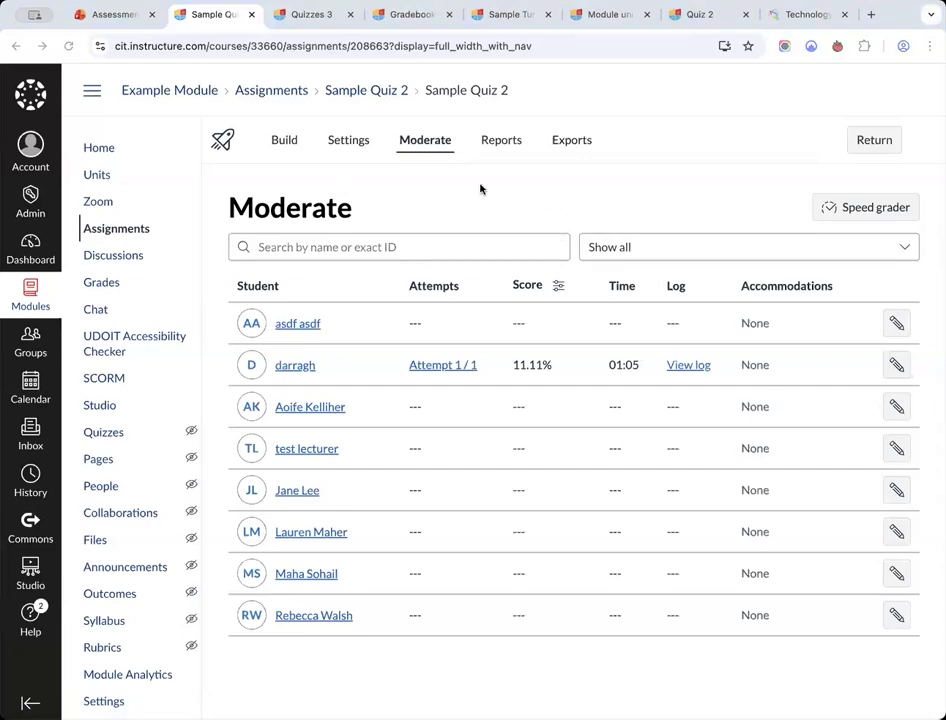
Return to the Sample Quiz 2 builder and open questions 1 and 2 for editing to examine their options.
click(283, 145)
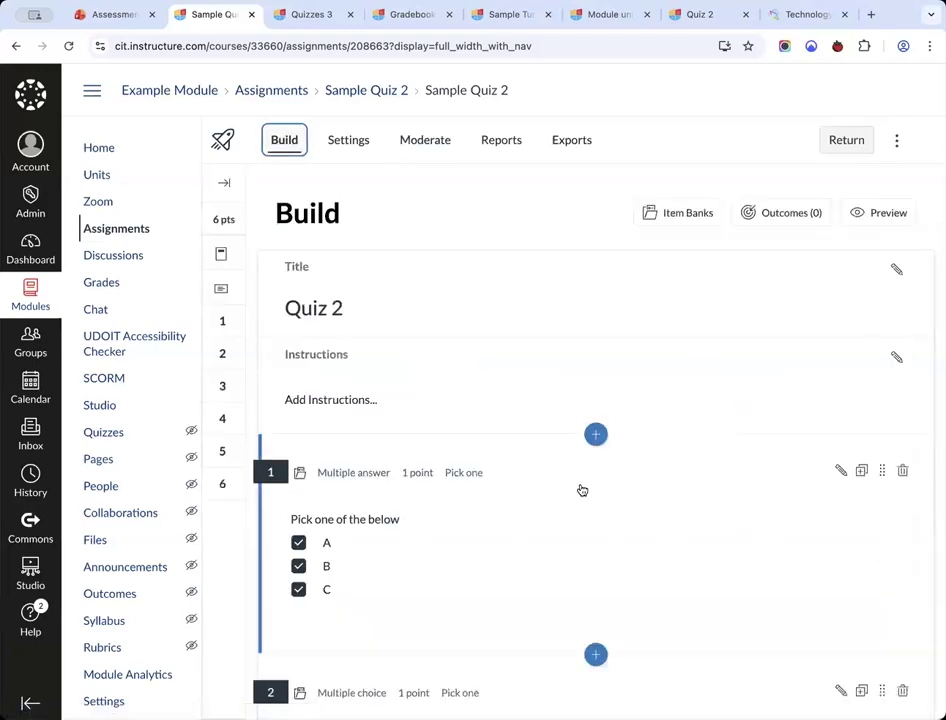
scroll(582, 490, down, 6)
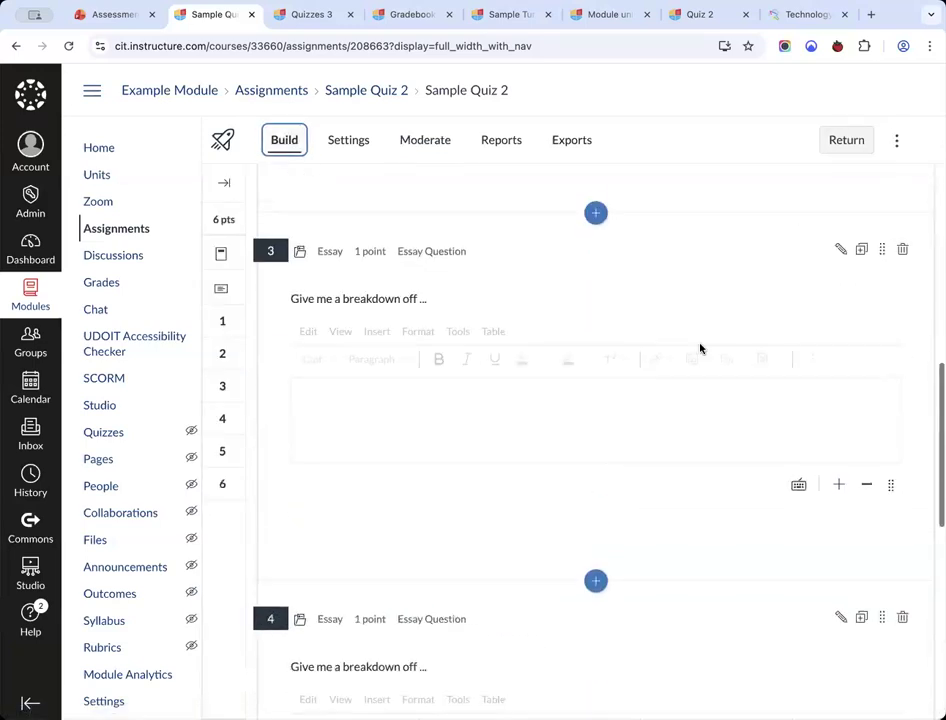
scroll(701, 348, up, 6)
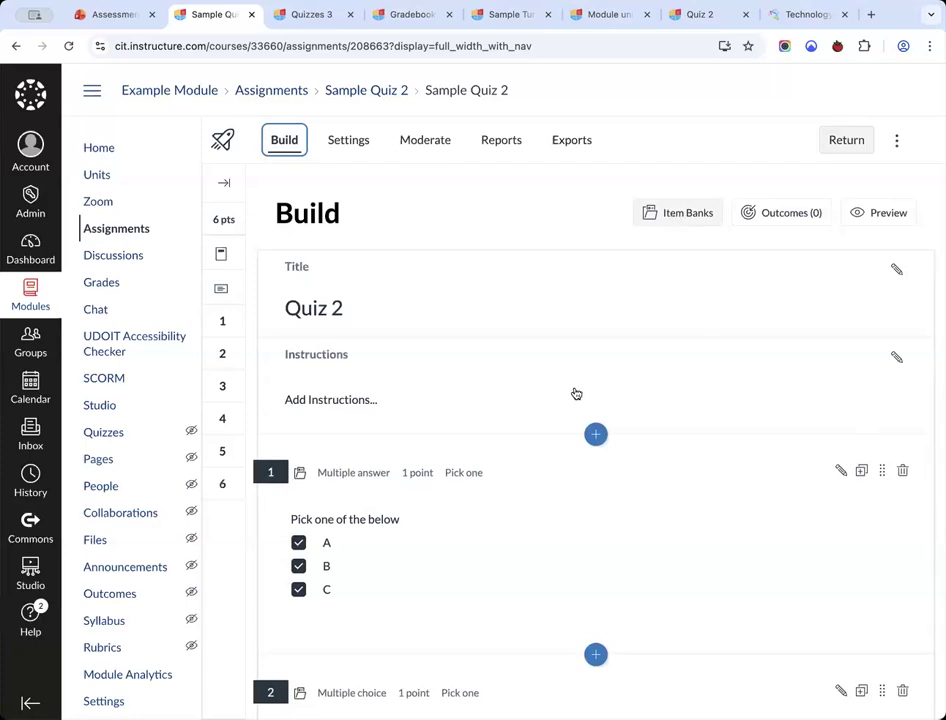
scroll(574, 393, down, 3)
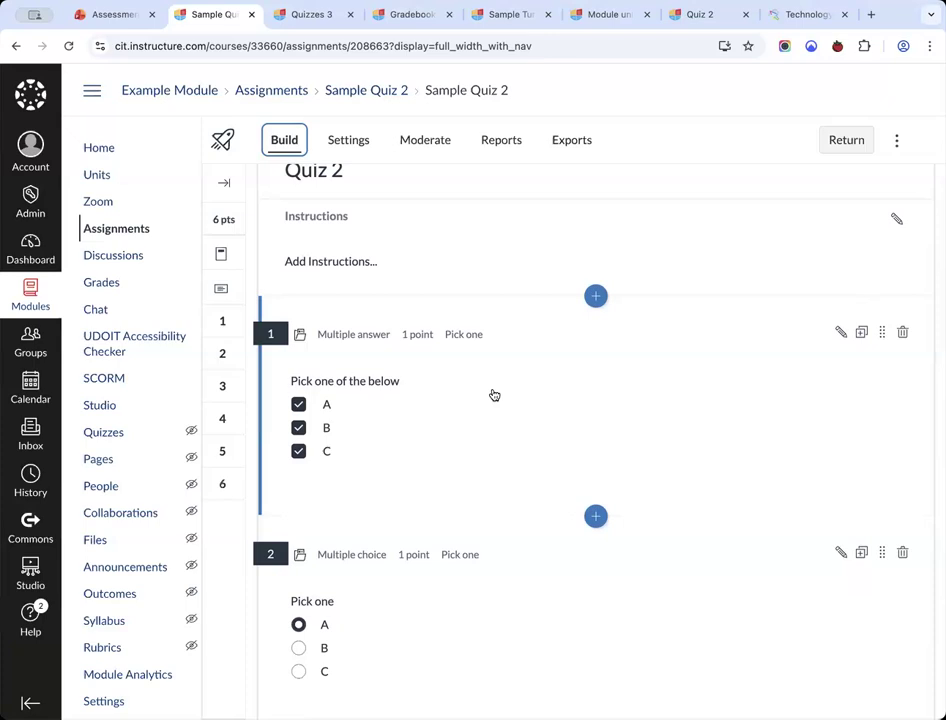
click(625, 397)
scroll(624, 398, down, 3)
scroll(624, 398, down, 5)
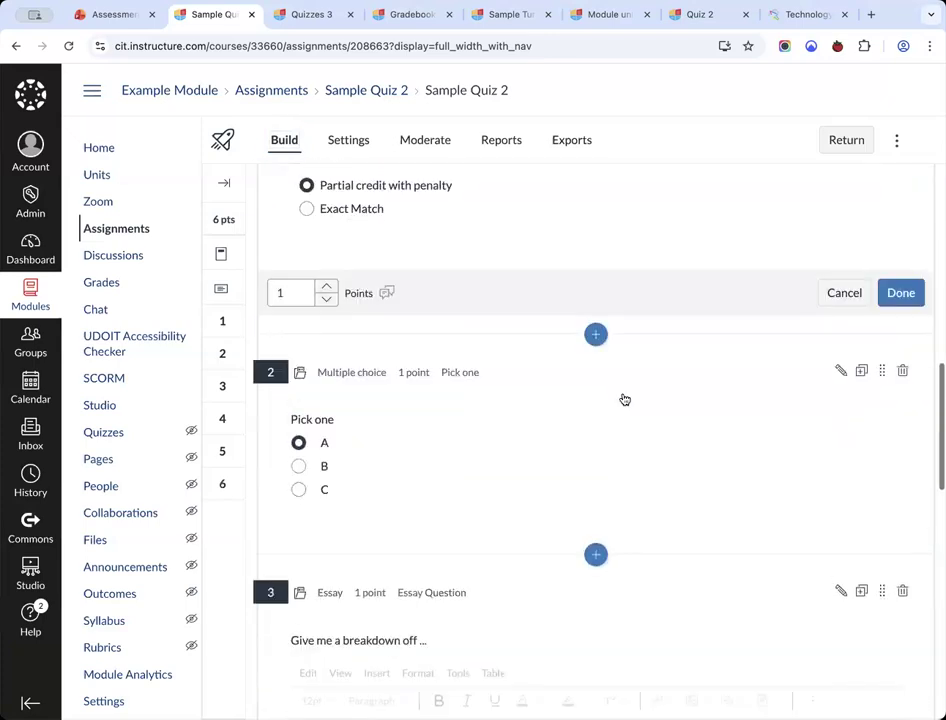
click(598, 274)
scroll(599, 412, down, 10)
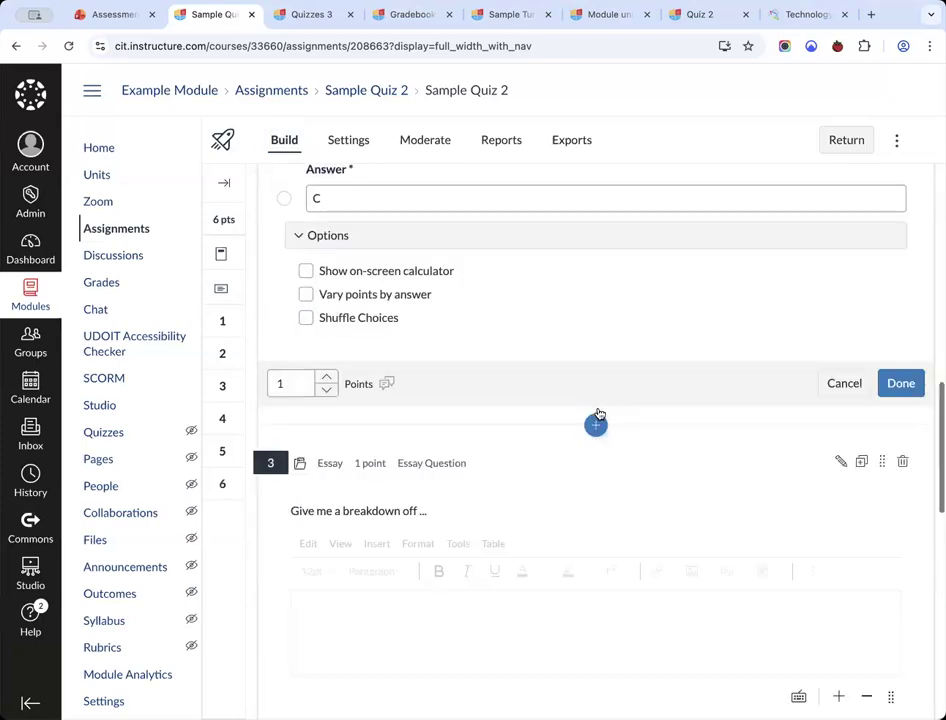
Open the 2025 sept bank question and banked question 5 for editing, and examine their bank selection and answer options.
click(572, 625)
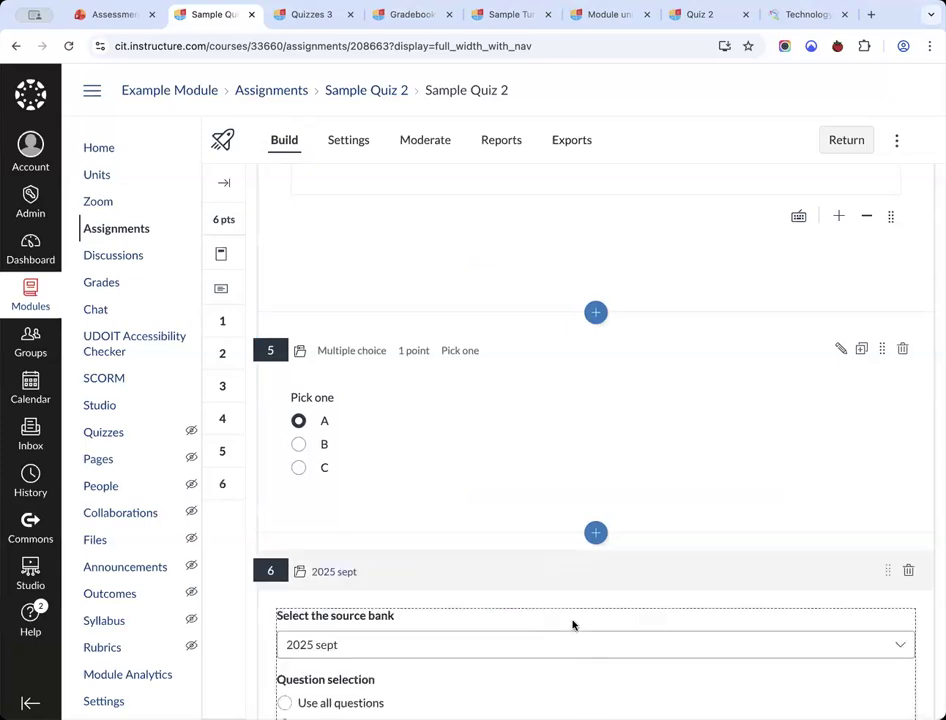
click(549, 503)
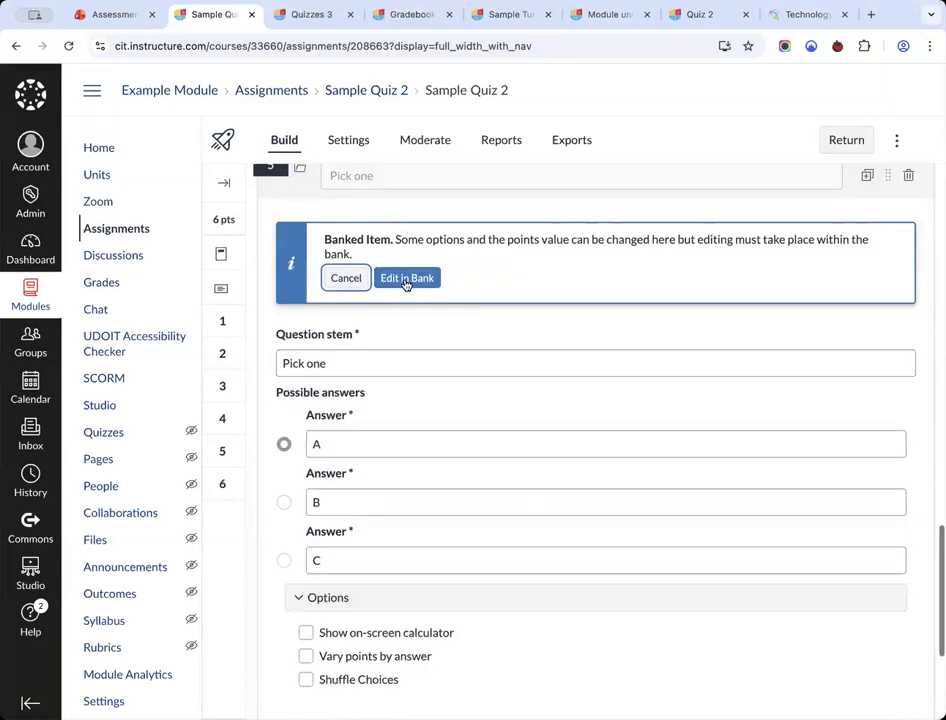
scroll(405, 285, down, 3)
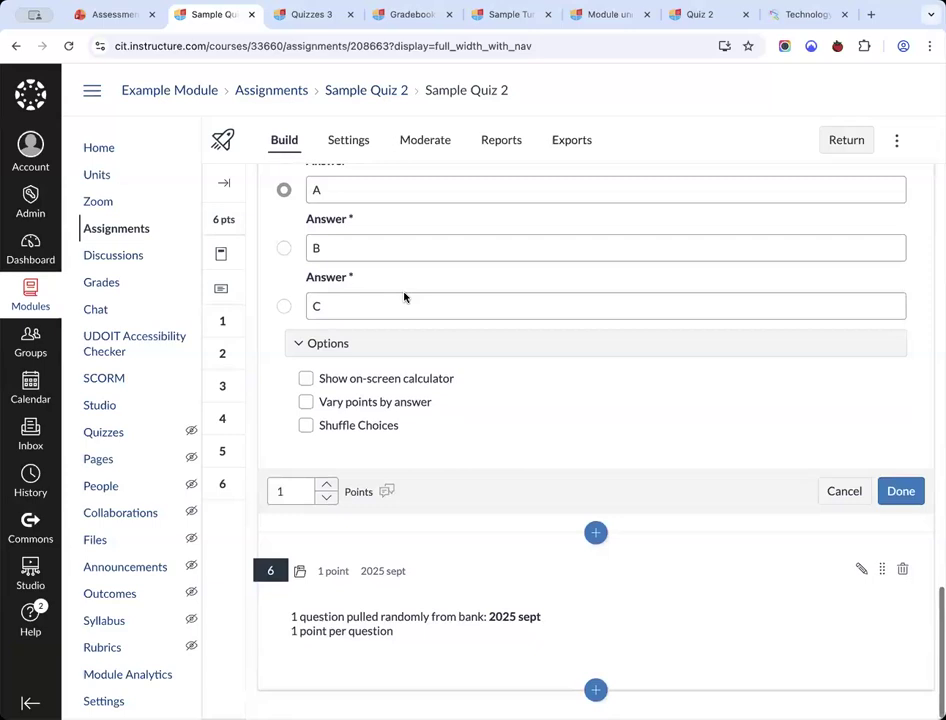
scroll(600, 655, up, 15)
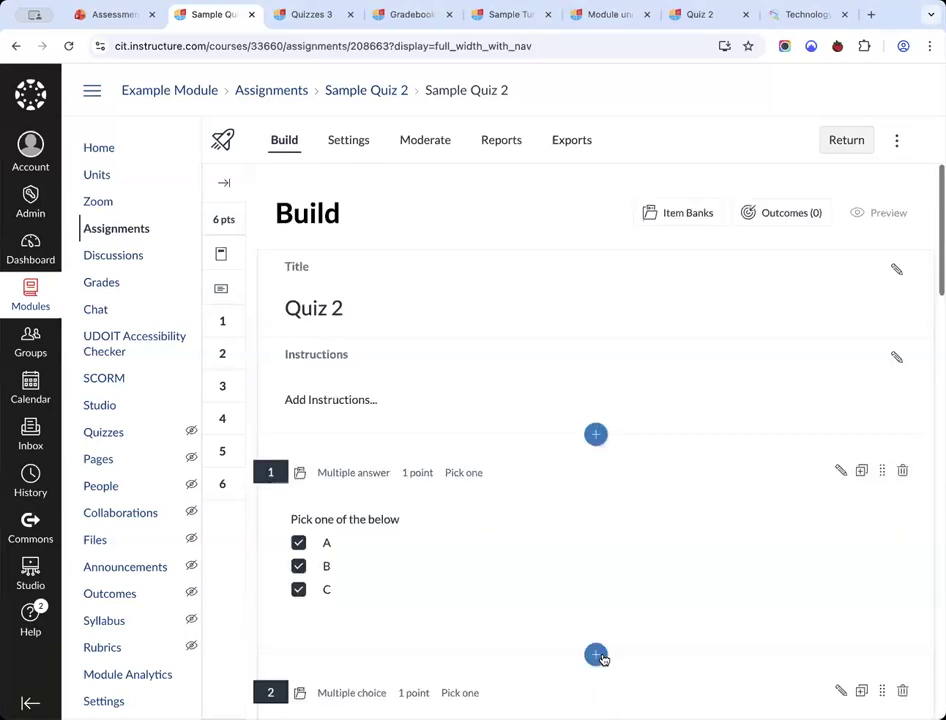
Open the quiz's item banks and examine the bank filter options and the contents of Sample Bank.
click(675, 221)
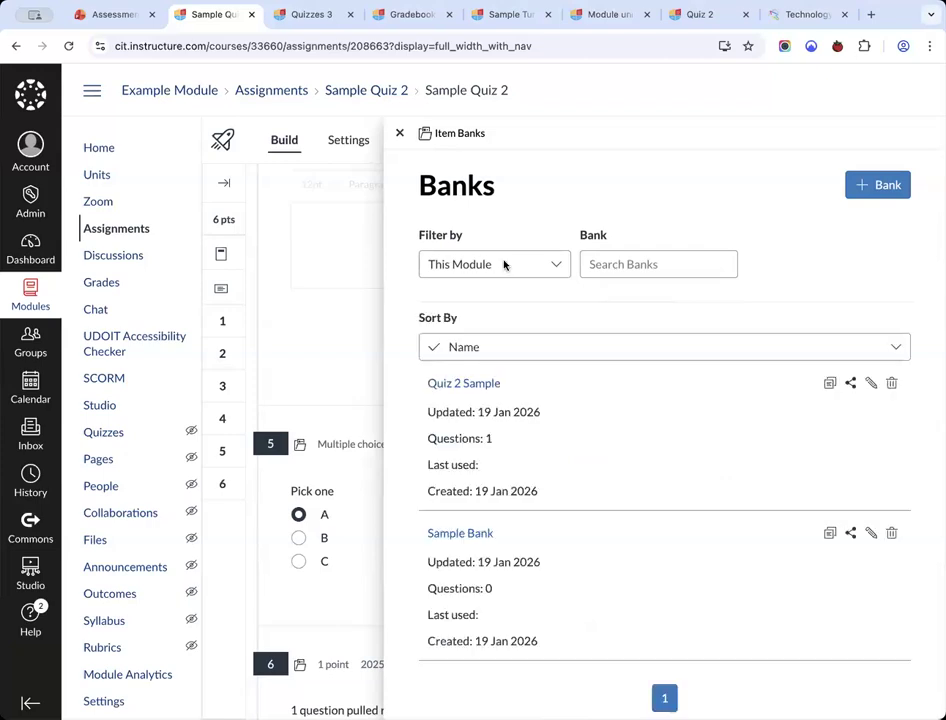
click(505, 264)
key(Down)
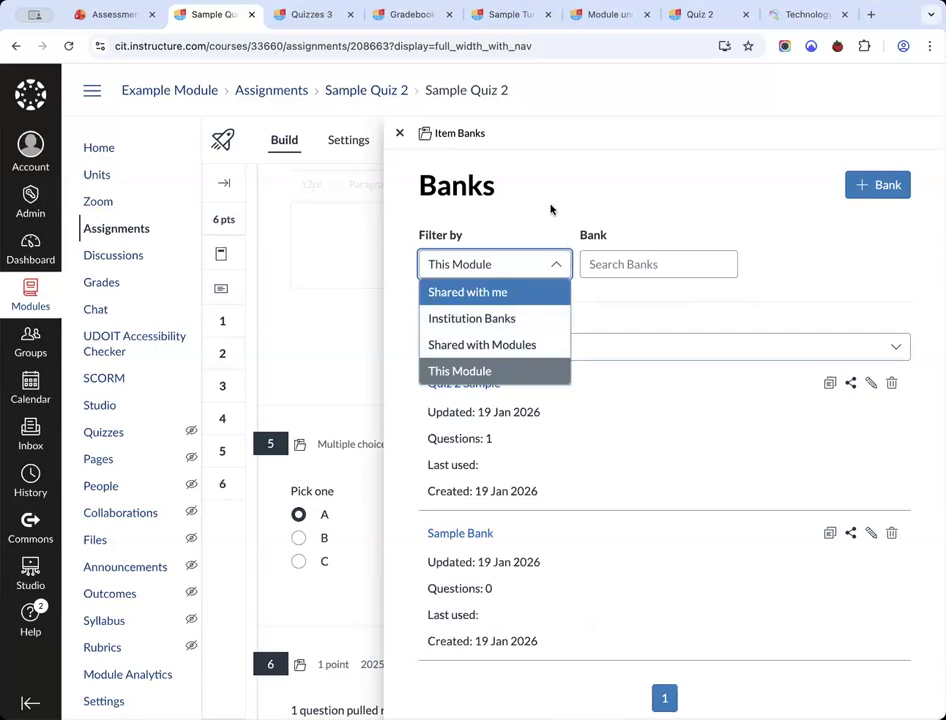
key(Escape)
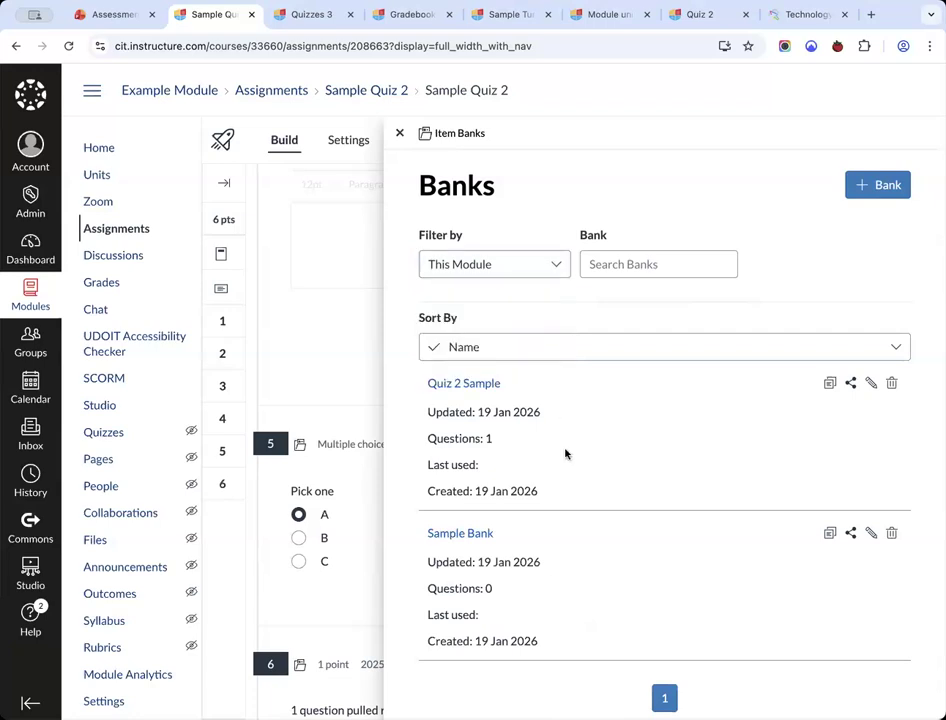
click(482, 540)
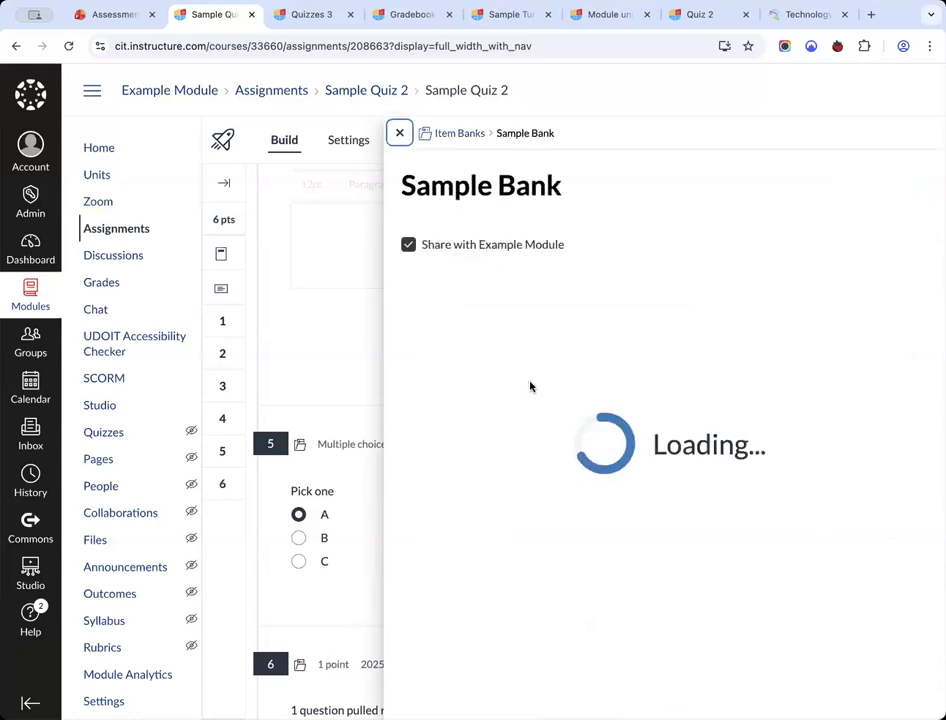
click(455, 134)
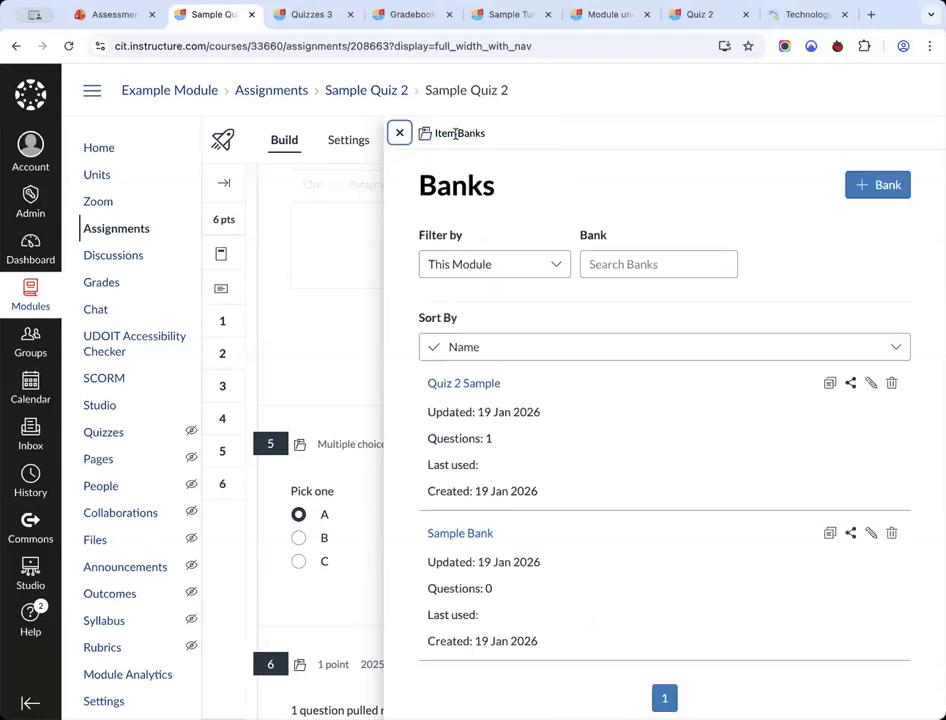
Add all questions from the Quiz 2 Sample bank to the quiz and return to the builder.
click(468, 387)
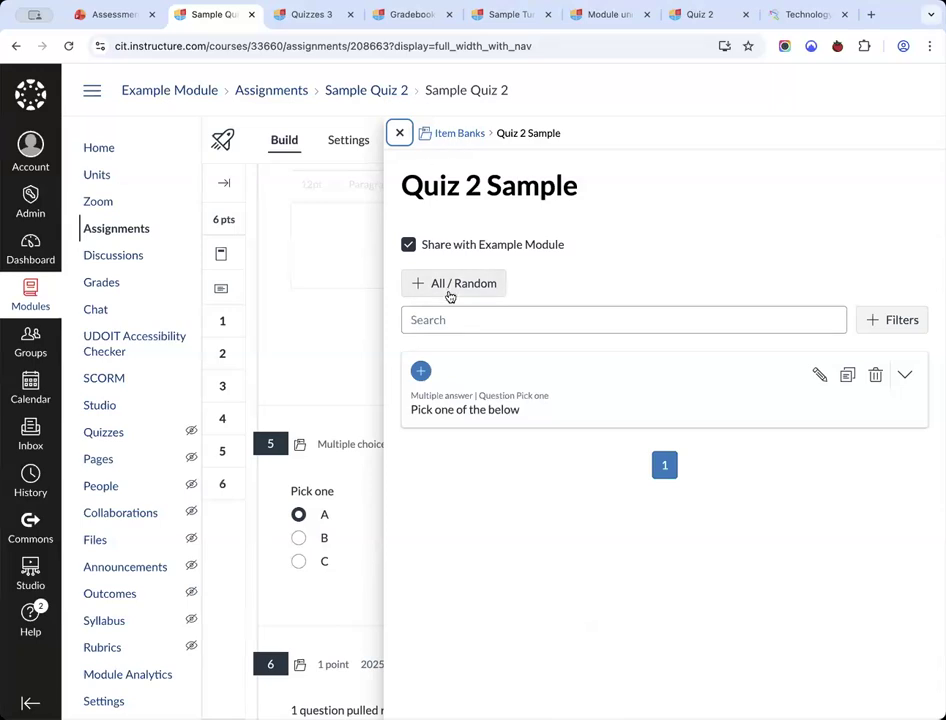
click(450, 294)
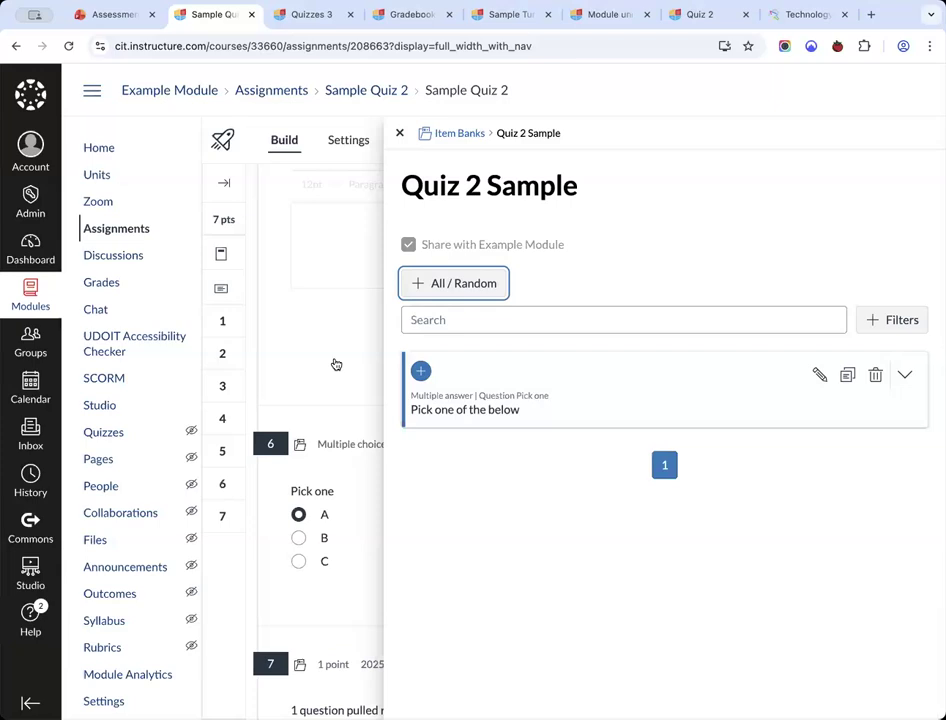
click(378, 357)
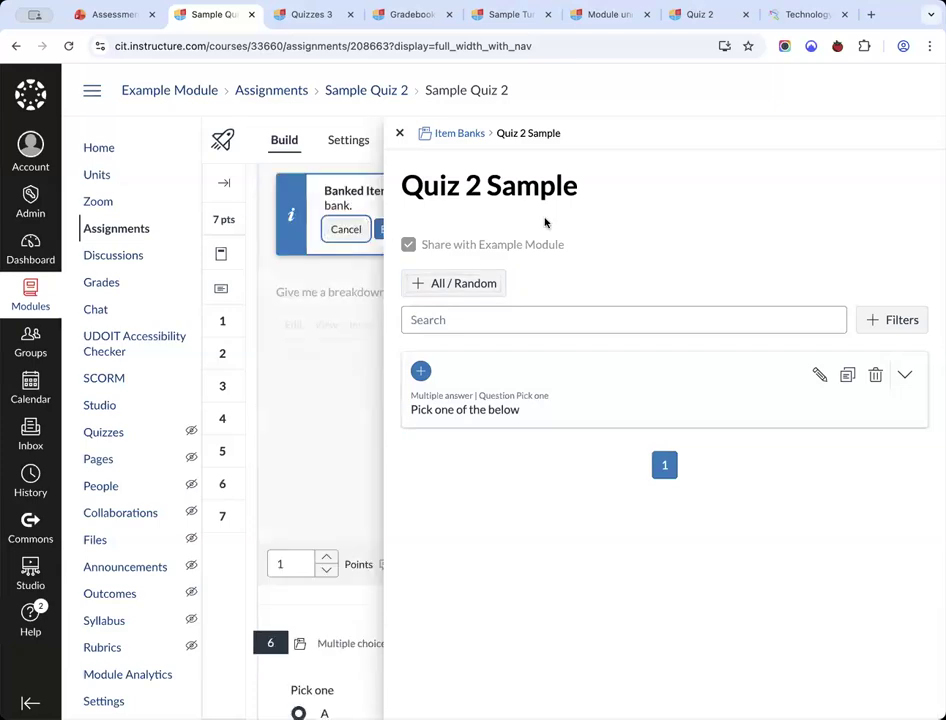
Try the question selection options for the 2025 sept bank item, choosing random selection with 2 questions.
scroll(454, 393, down, 10)
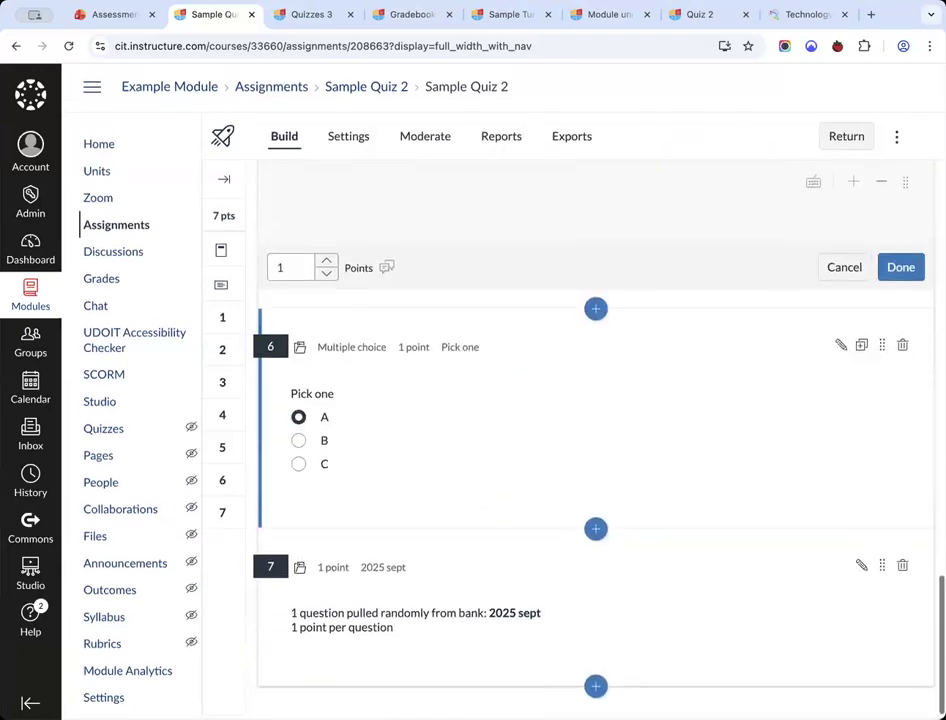
click(861, 571)
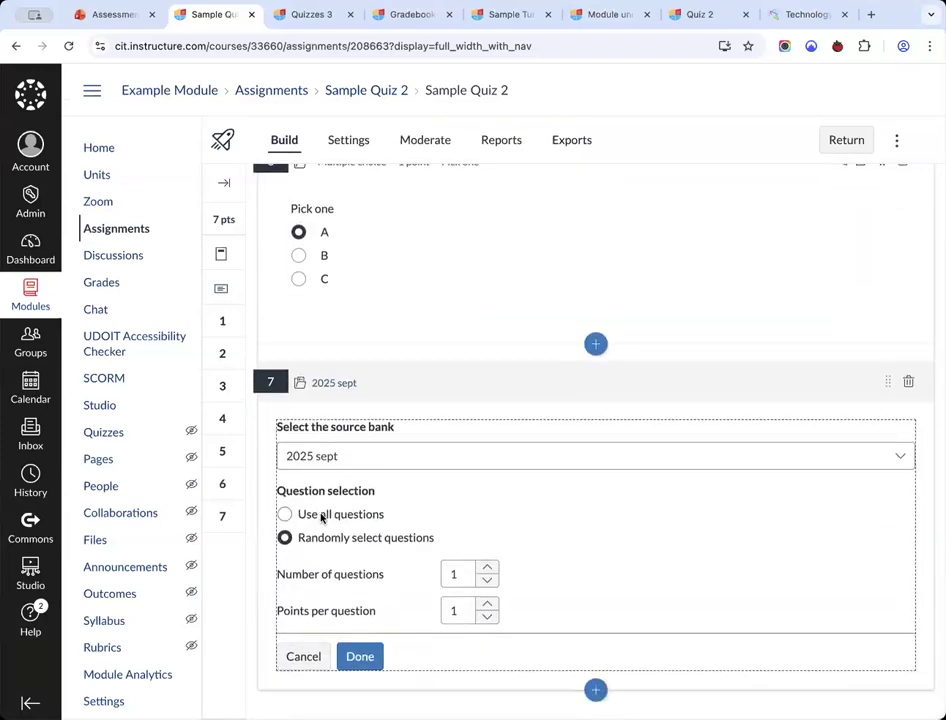
click(314, 516)
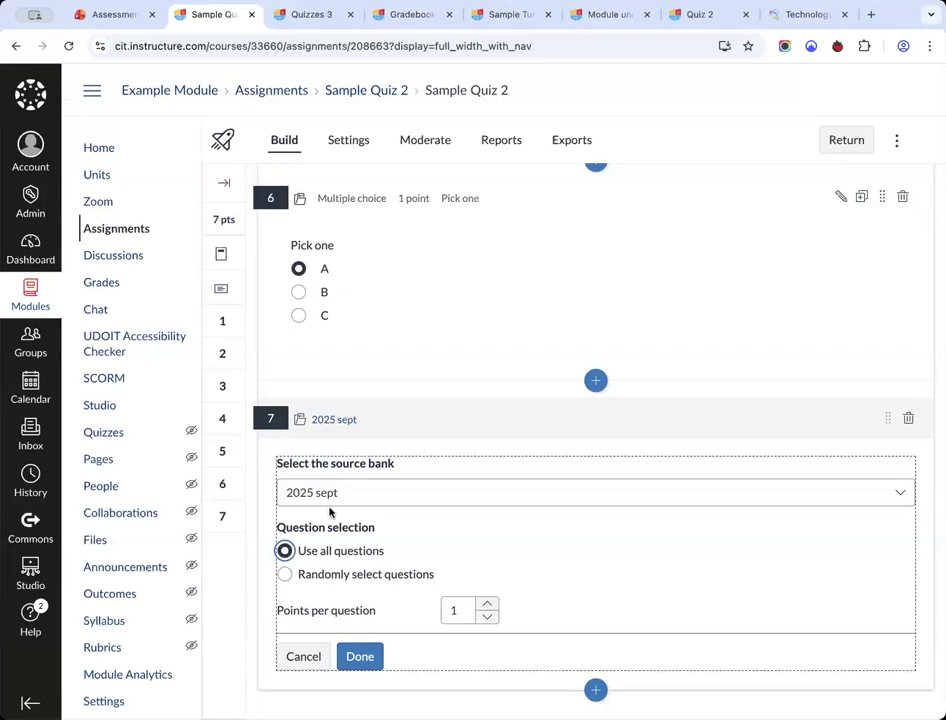
click(342, 576)
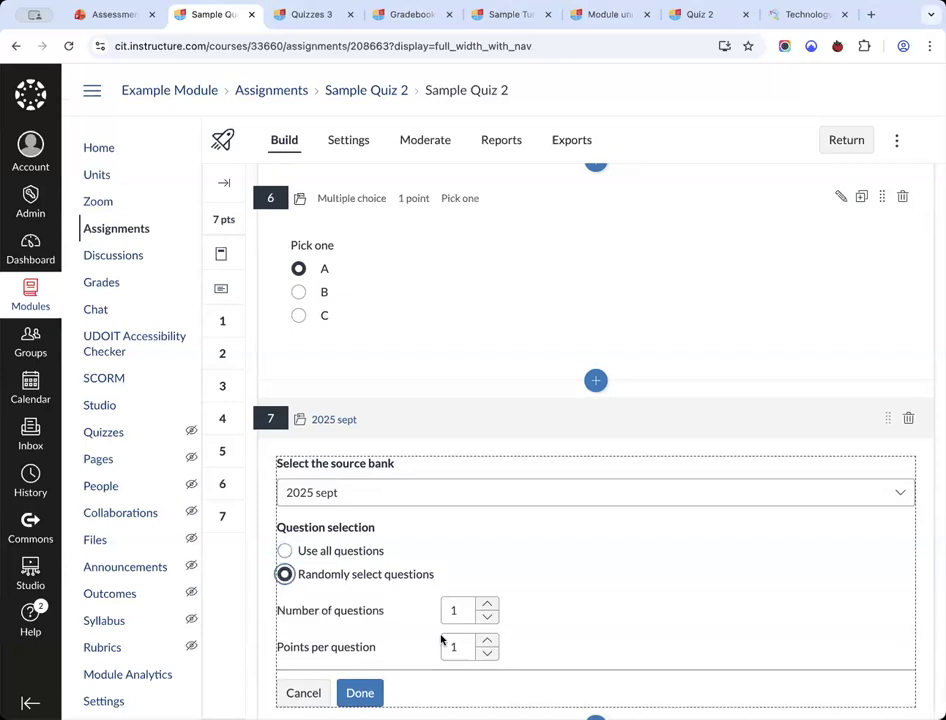
click(490, 606)
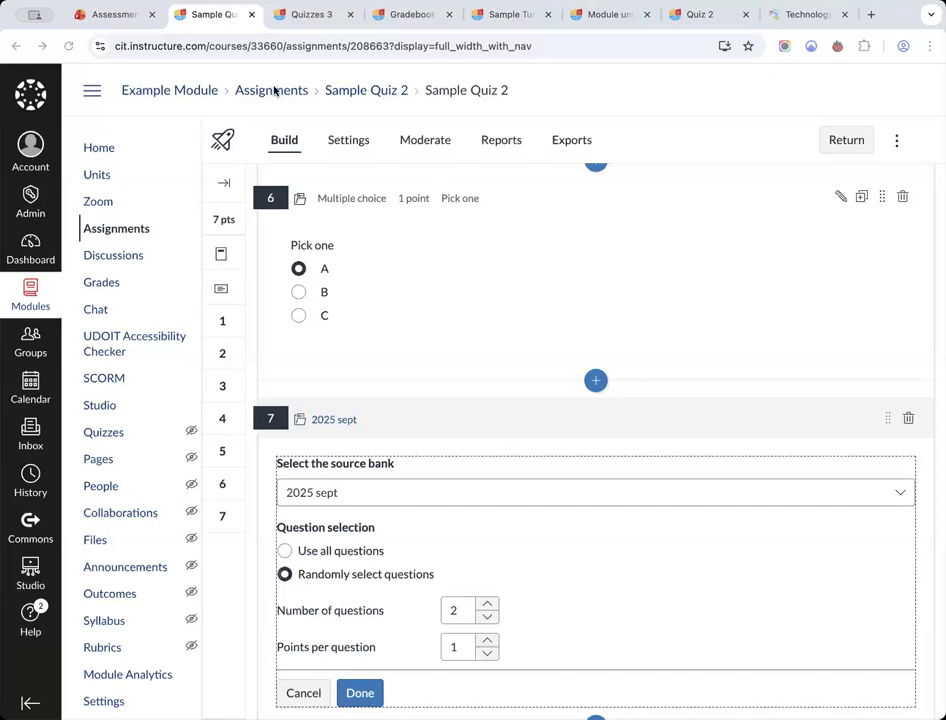
Leave the Sample Quiz 2 builder for the Assignments list and open the Quizzes 3 assignment for editing.
click(366, 92)
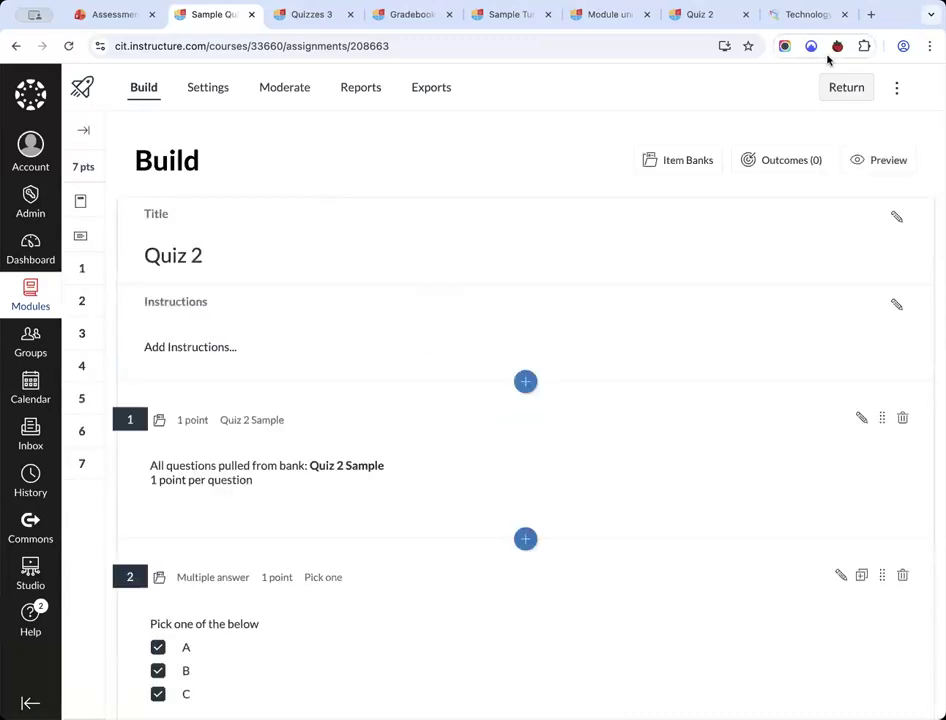
click(850, 90)
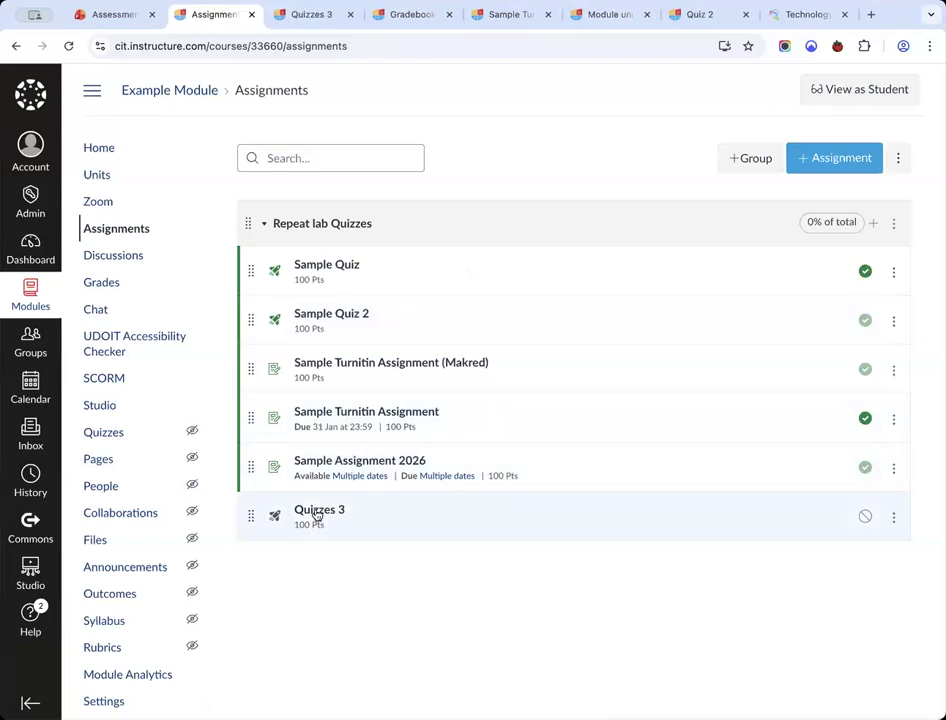
click(317, 513)
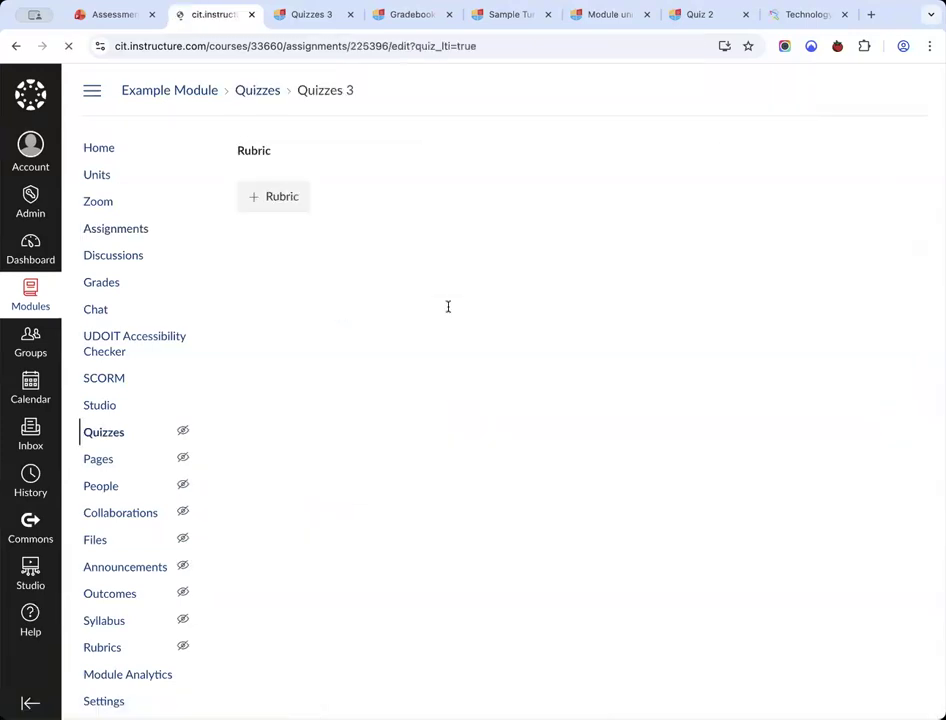
Set the Quizzes 3 availability for Everyone to start on 22 Jan 2026 at 09:55.
scroll(448, 306, down, 5)
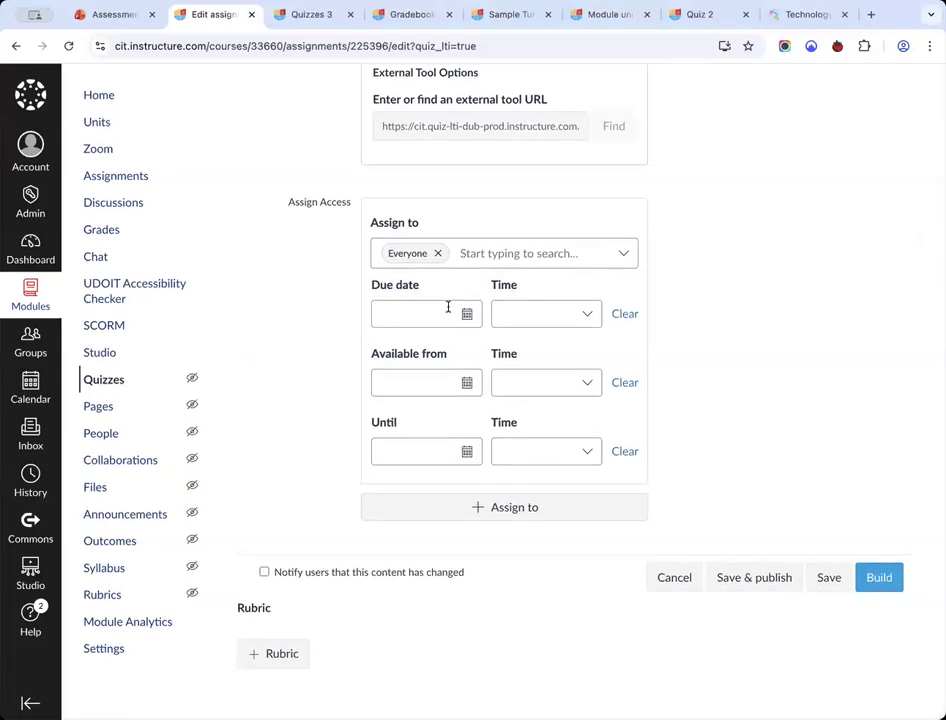
click(441, 313)
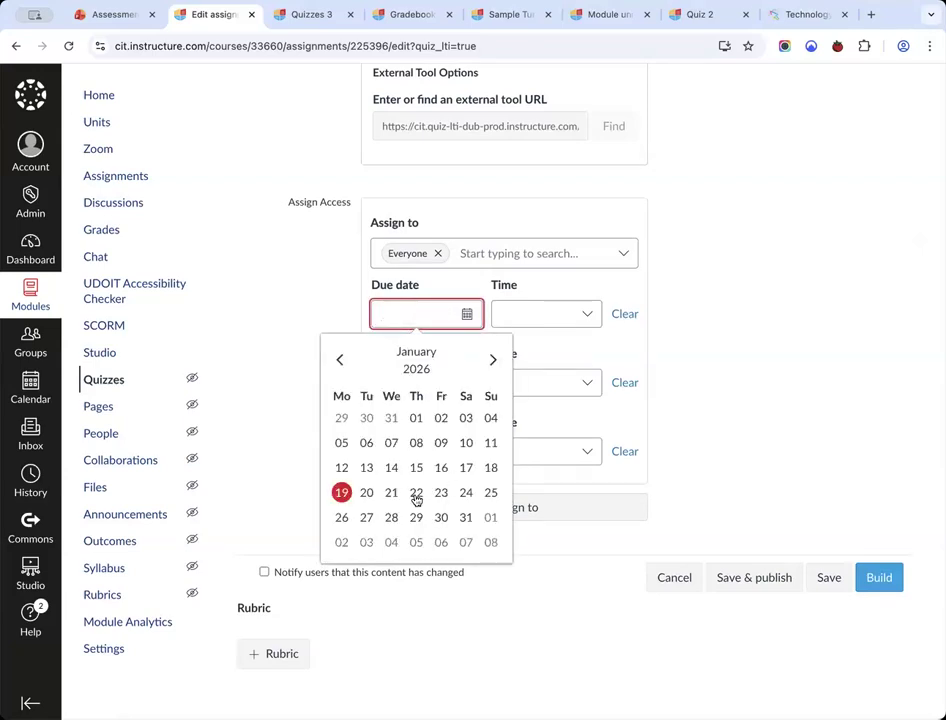
click(733, 361)
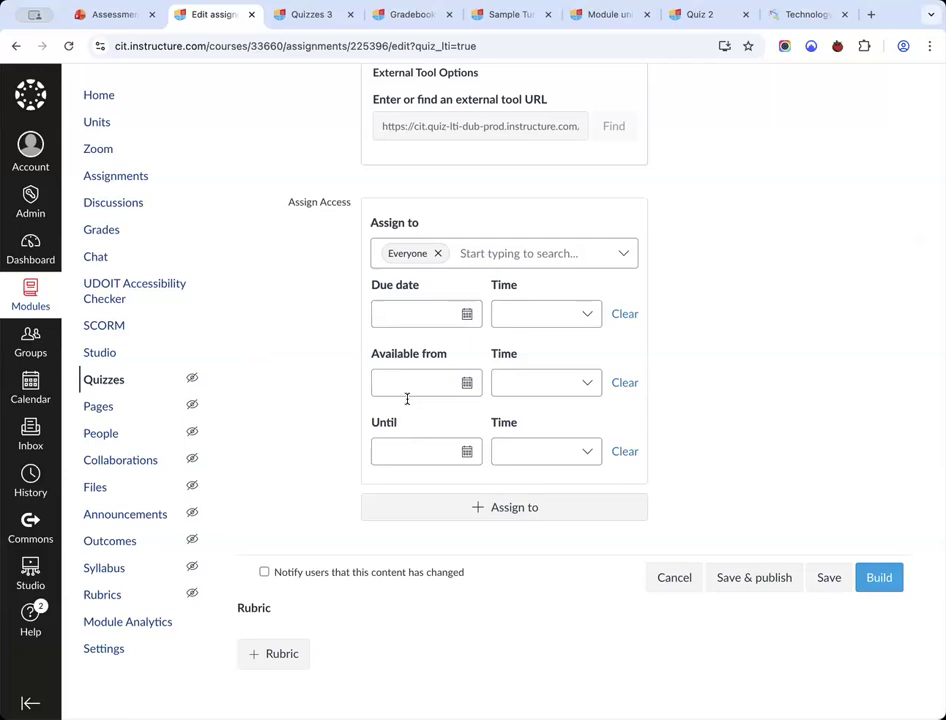
click(435, 382)
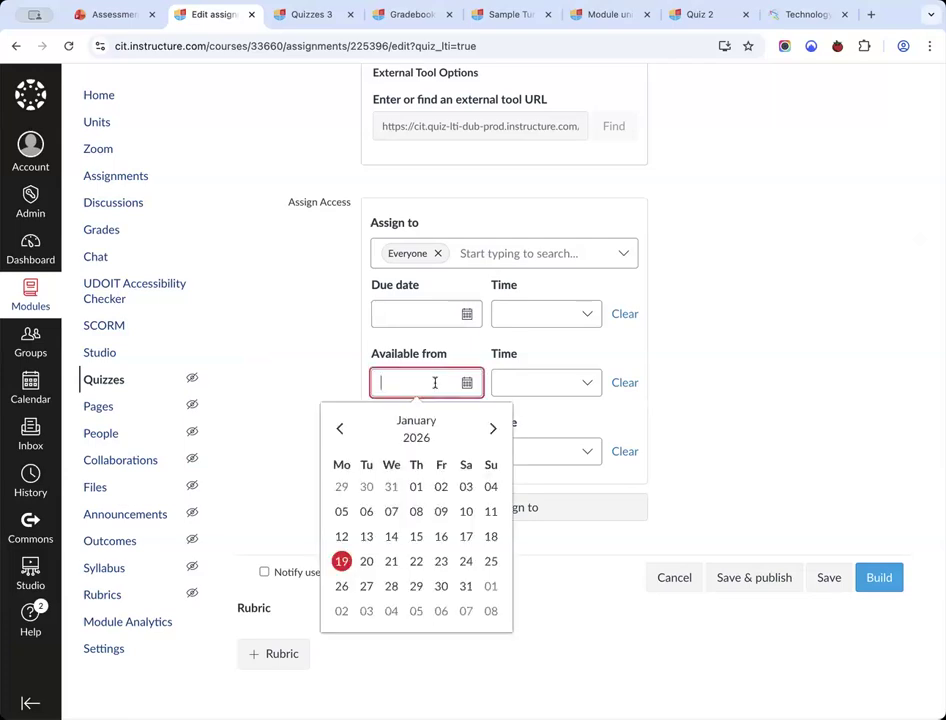
click(416, 562)
click(553, 380)
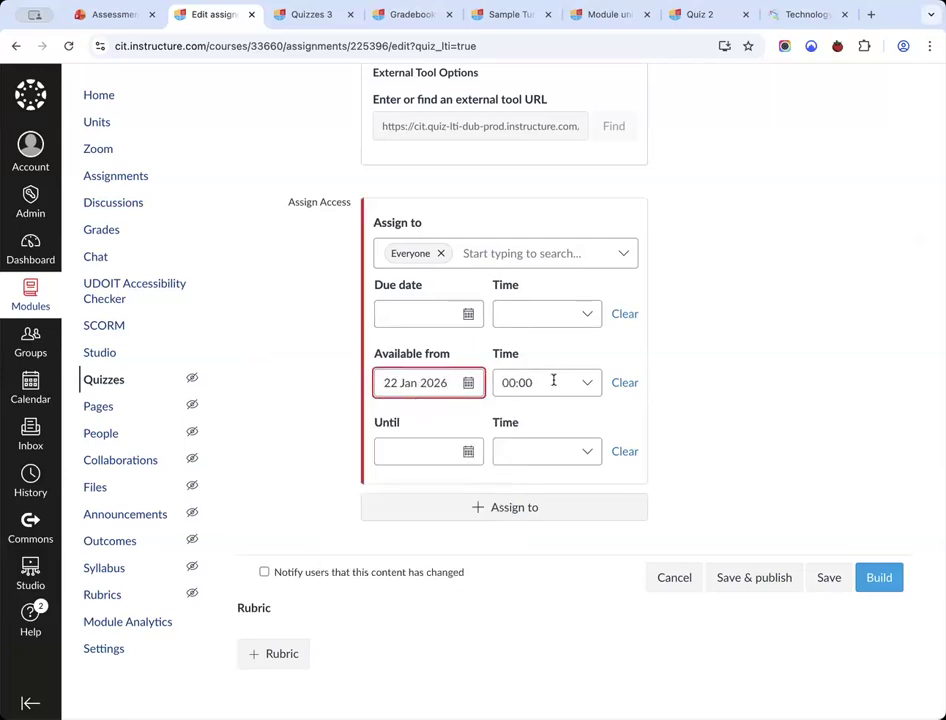
key(super+a)
text(09)
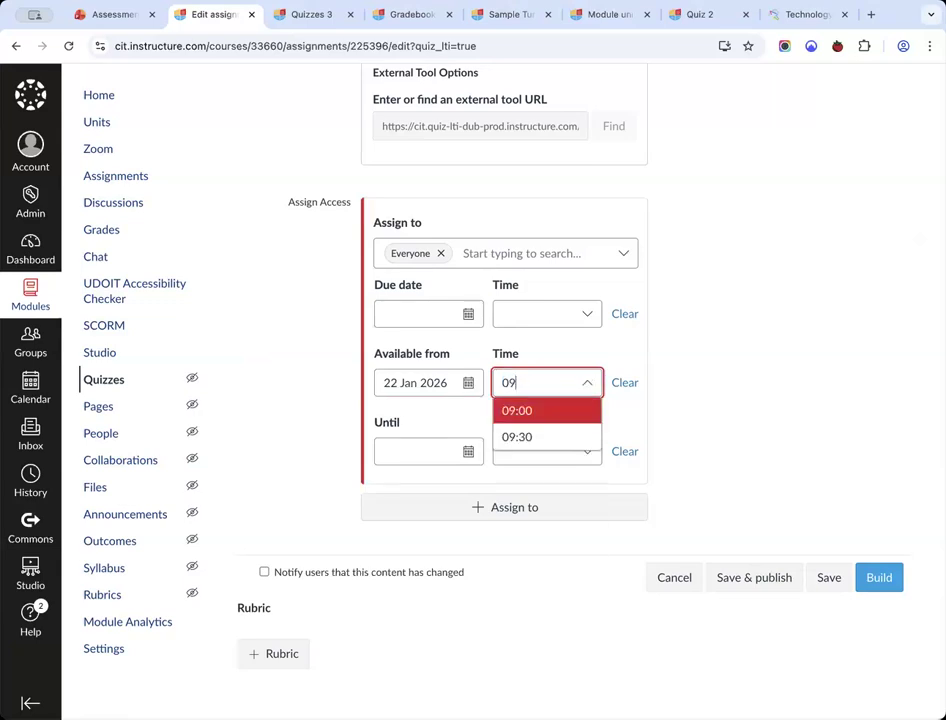
text(:55)
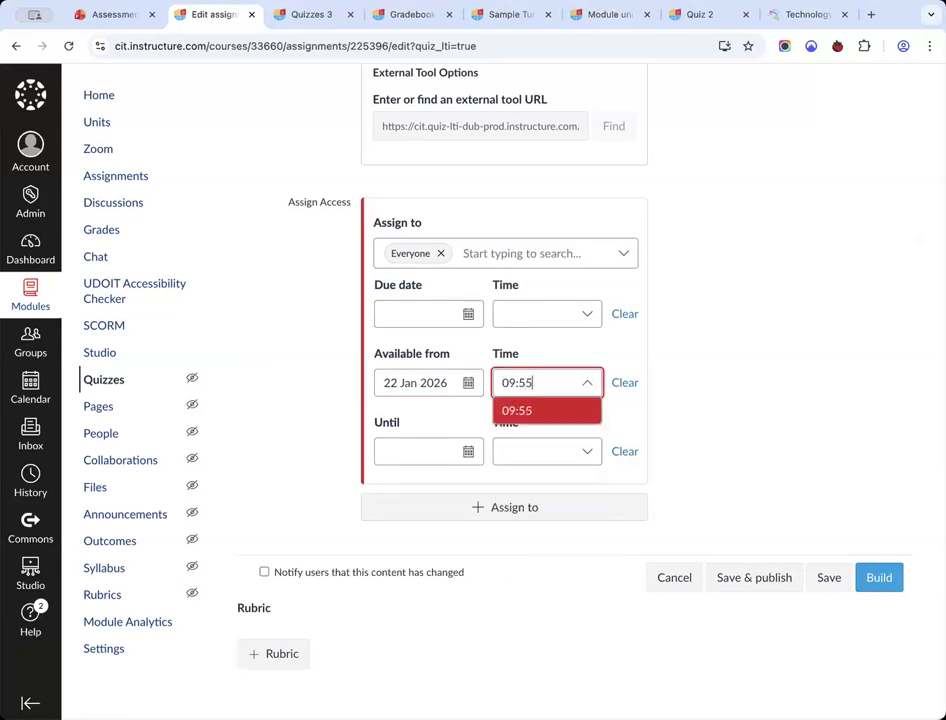
Set the Quizzes 3 availability to end on 22 Jan 2026 at 11:05, and save and publish the quiz.
click(391, 446)
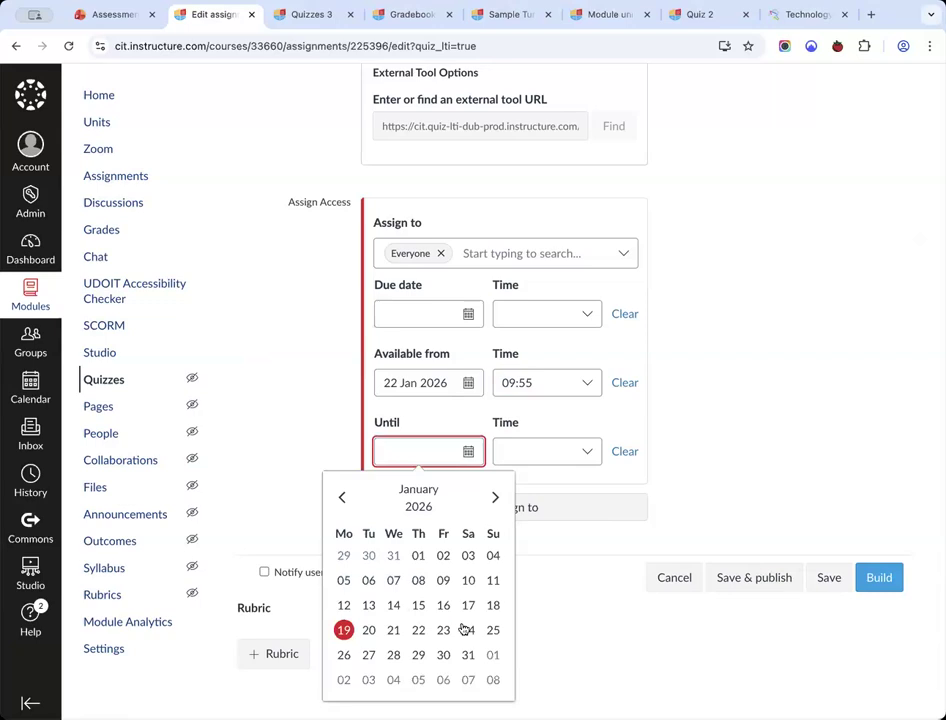
click(420, 632)
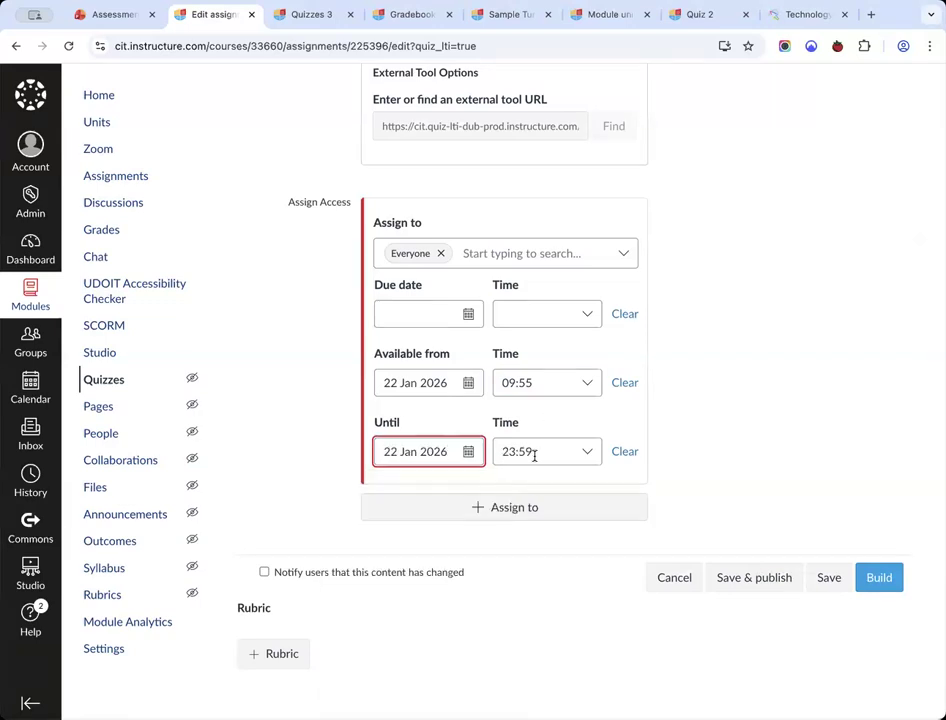
click(498, 451)
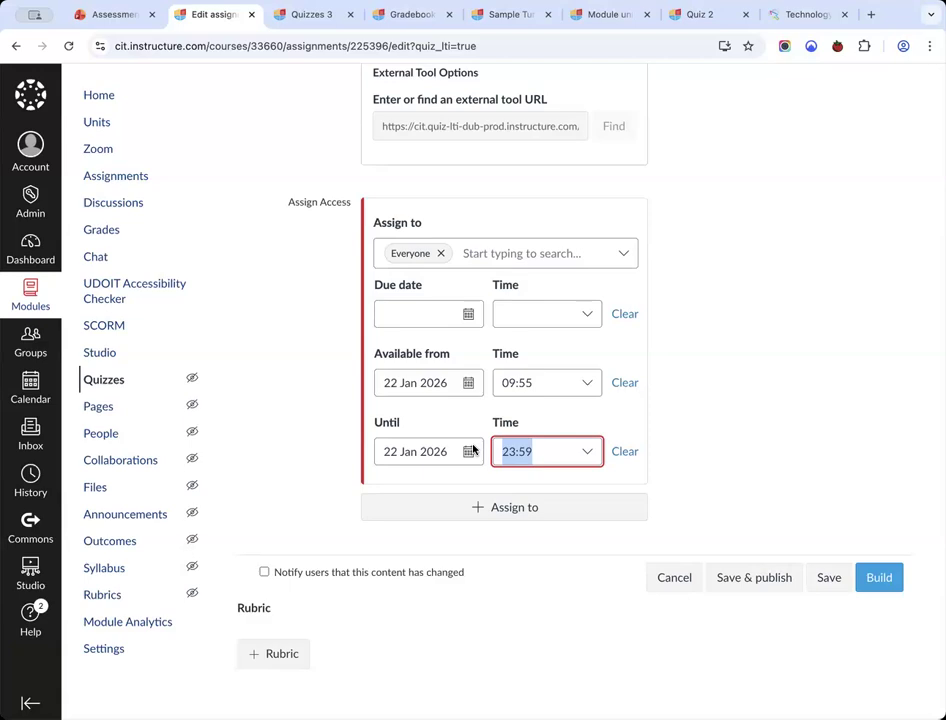
text(11)
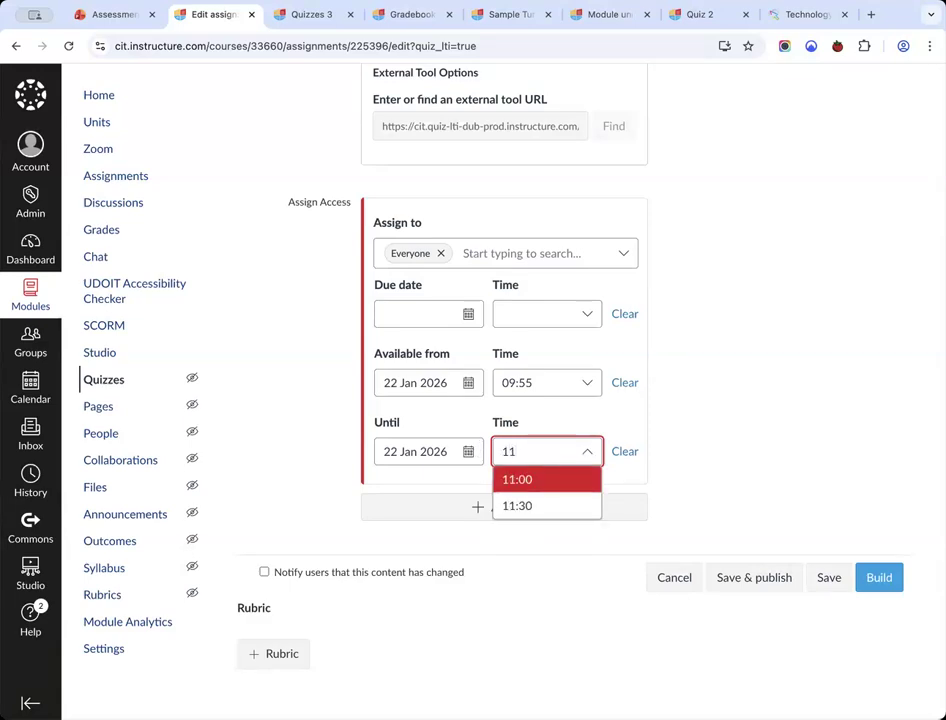
text(:05)
click(683, 388)
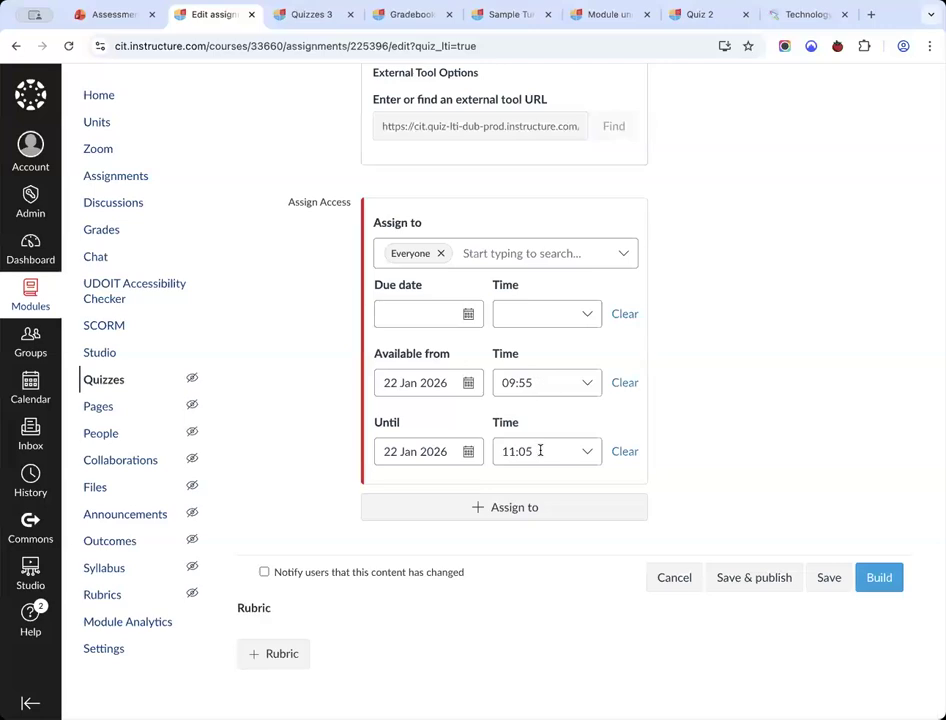
click(764, 576)
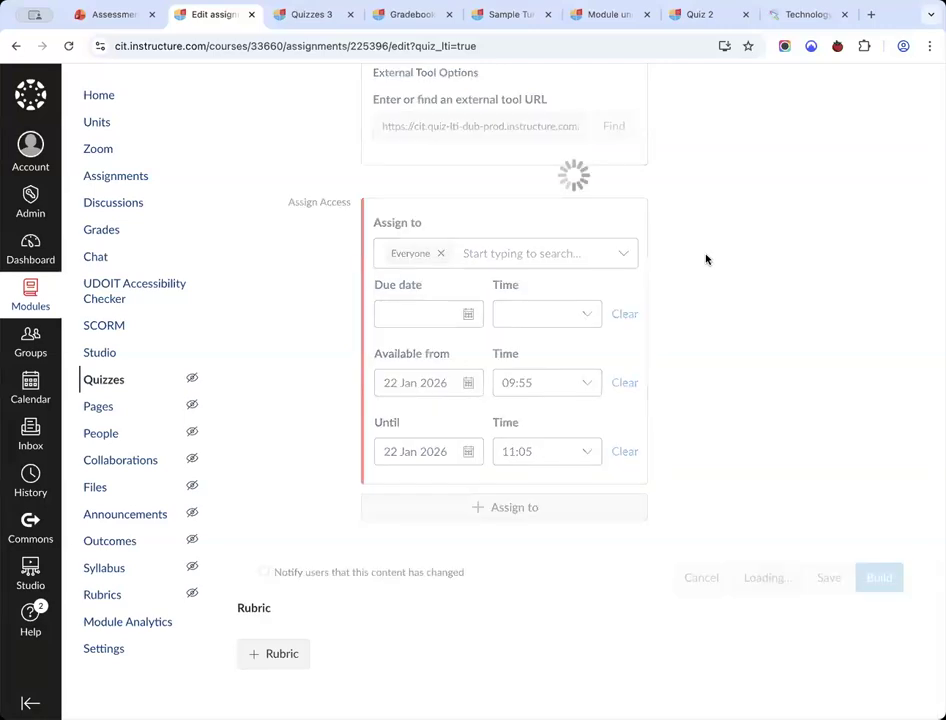
Switch to the assessment presentation and advance past the assessment guidelines title to the Accessing Canvas slide.
click(114, 16)
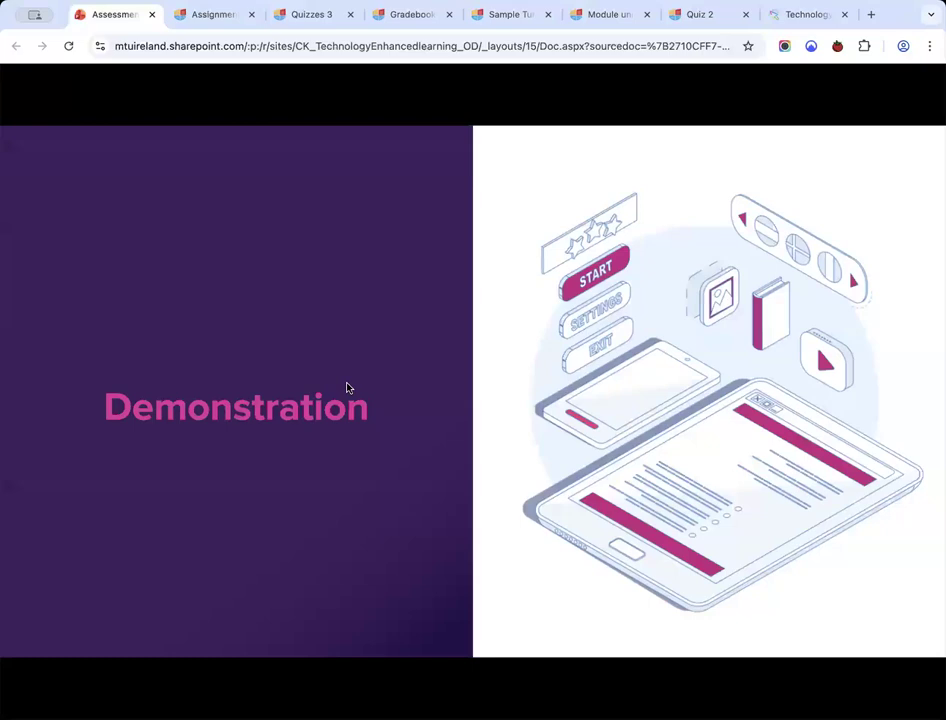
click(348, 388)
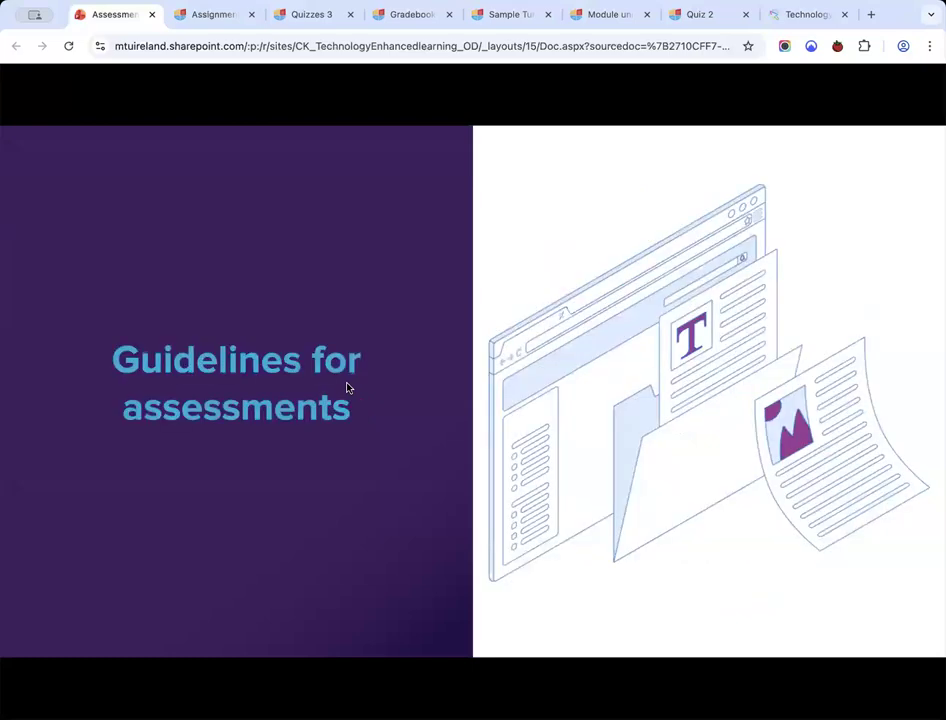
click(462, 394)
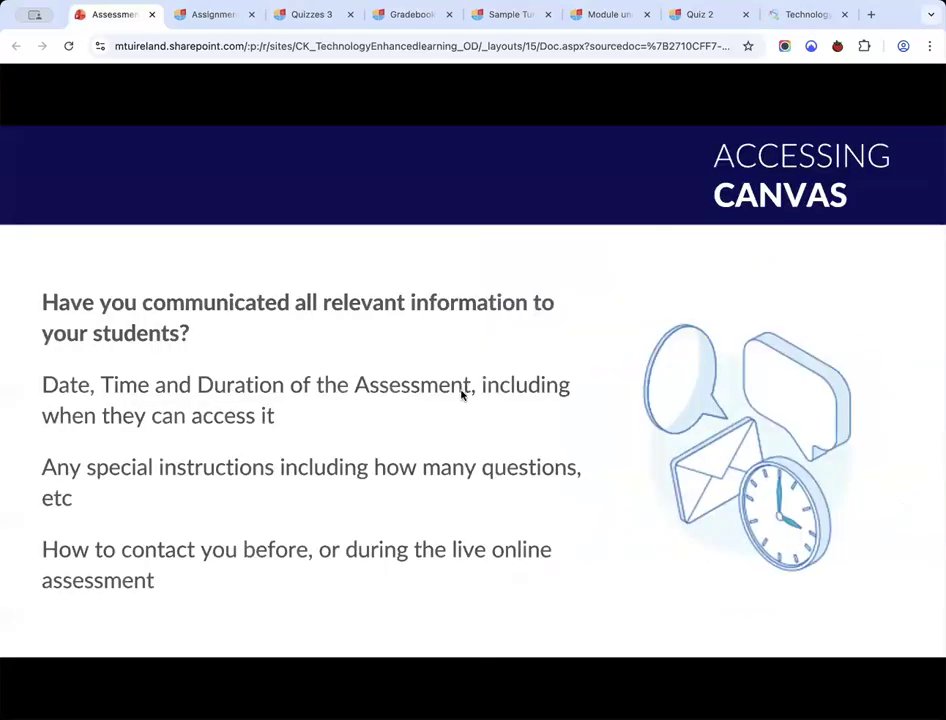